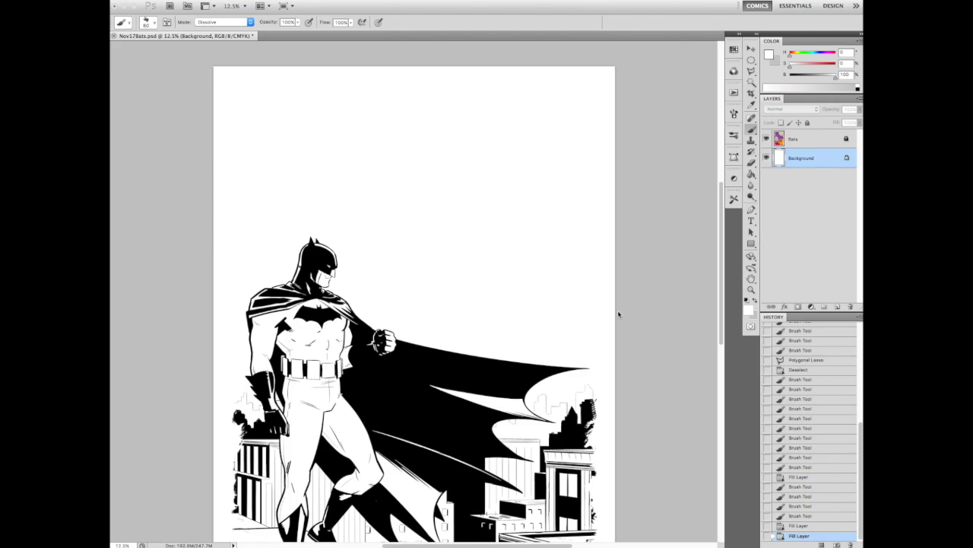
- Preview the flats layer at 100% opacity, return it to 0% and lock the layer
key(super+minus)
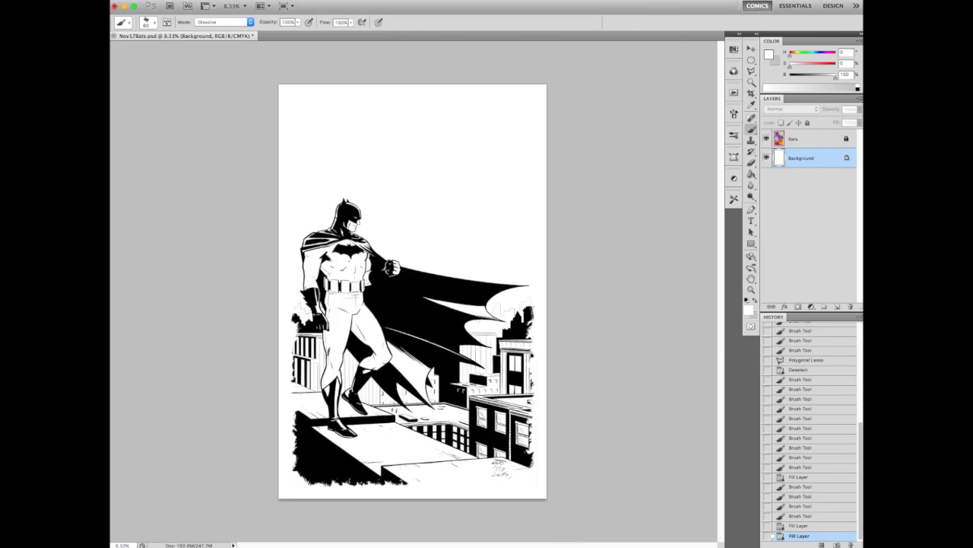
click(793, 139)
text(100)
key(Return)
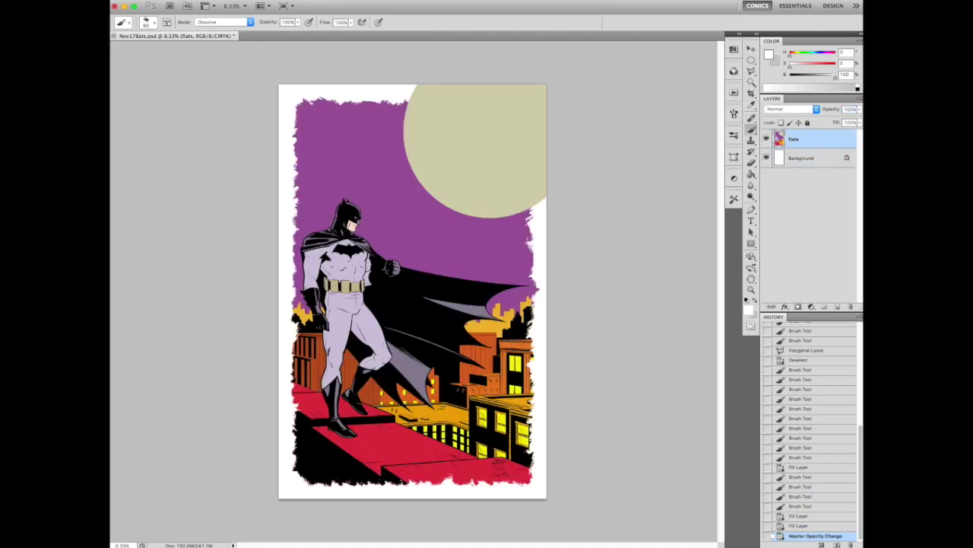
drag(835, 109, 818, 111)
click(808, 122)
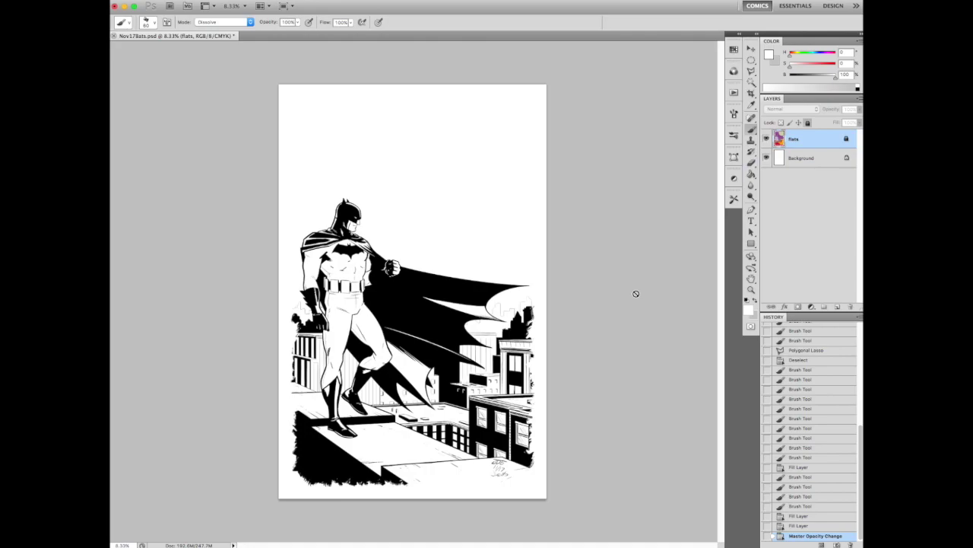
- Select a polygonal area across the cape and the sky above it with the Polygonal Lasso
scroll(422, 271, up, 5)
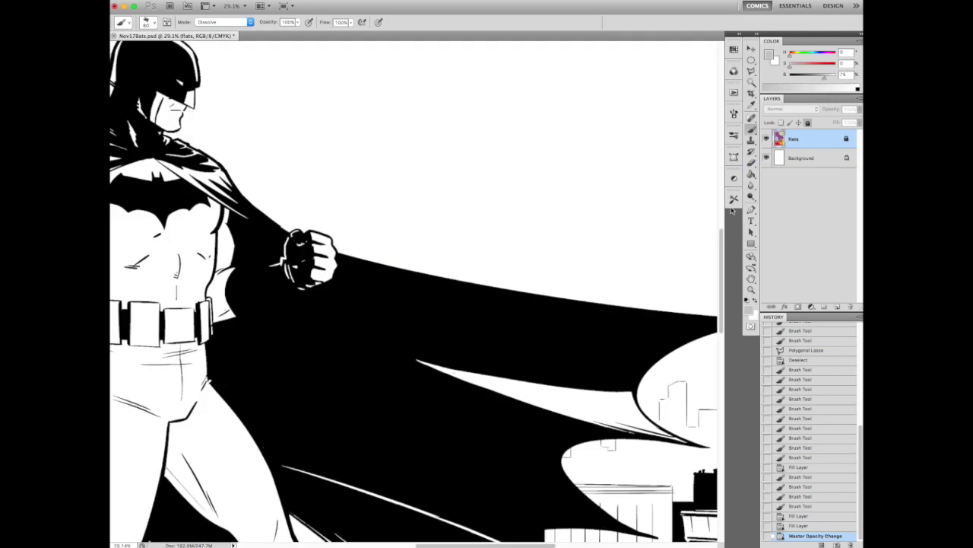
click(734, 201)
key(l)
click(475, 171)
click(352, 308)
click(407, 357)
click(555, 298)
double_click(541, 166)
- Paint light grey brush strokes inside the selection on the Background layer and deselect
key(b)
key(alt+bracketleft)
drag(495, 226, 497, 264)
key(w)
key(b)
key(ctrl+d)
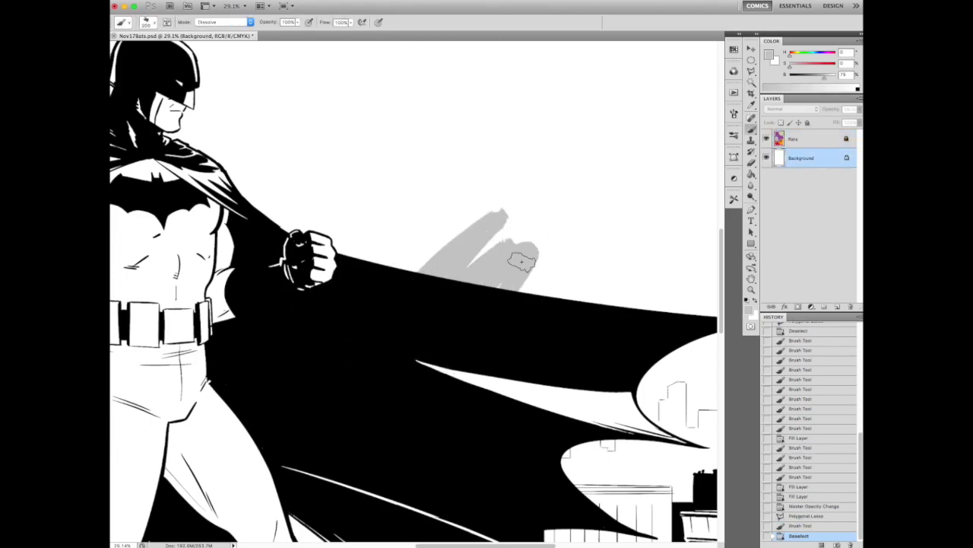
- Cover the grey strokes by filling the Background layer with white
key(x)
key(alt+BackSpace)
key(ctrl+minus)
key(ctrl+minus)
key(ctrl+minus)
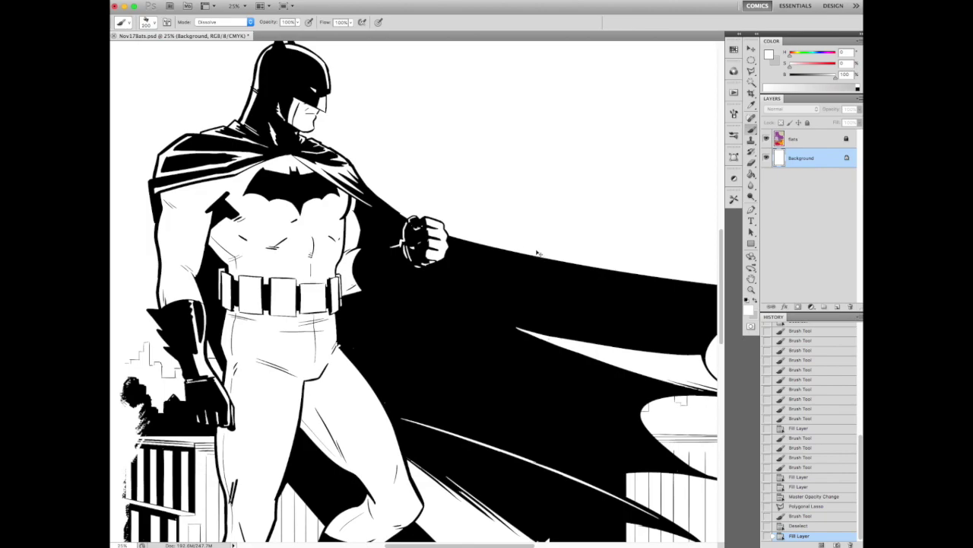
key(ctrl+plus)
key(ctrl+plus)
key(ctrl+plus)
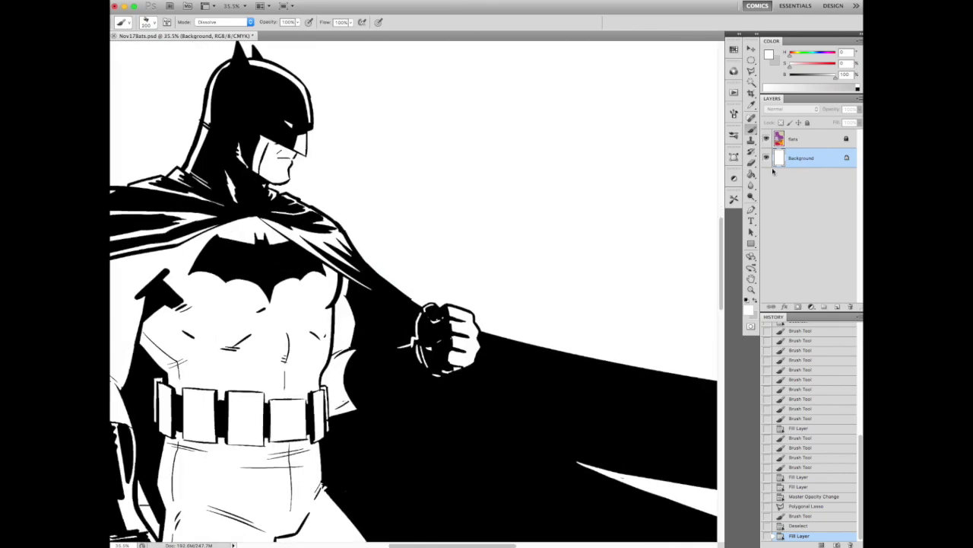
key(ctrl+minus)
key(ctrl+minus)
key(ctrl+minus)
key(ctrl+minus)
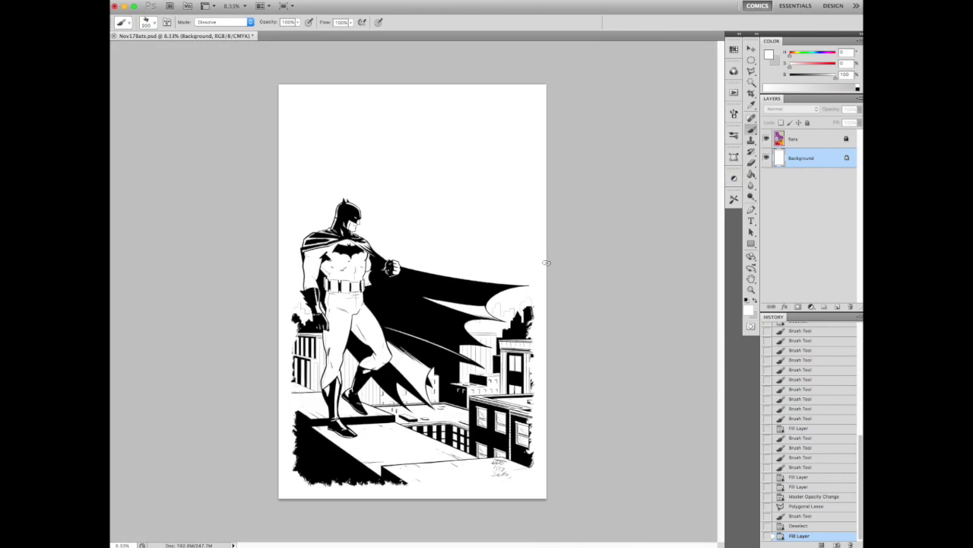
- Fill the entire Background layer with light grey
key(ctrl+plus)
key(ctrl+plus)
key(ctrl+plus)
alt+click(420, 348)
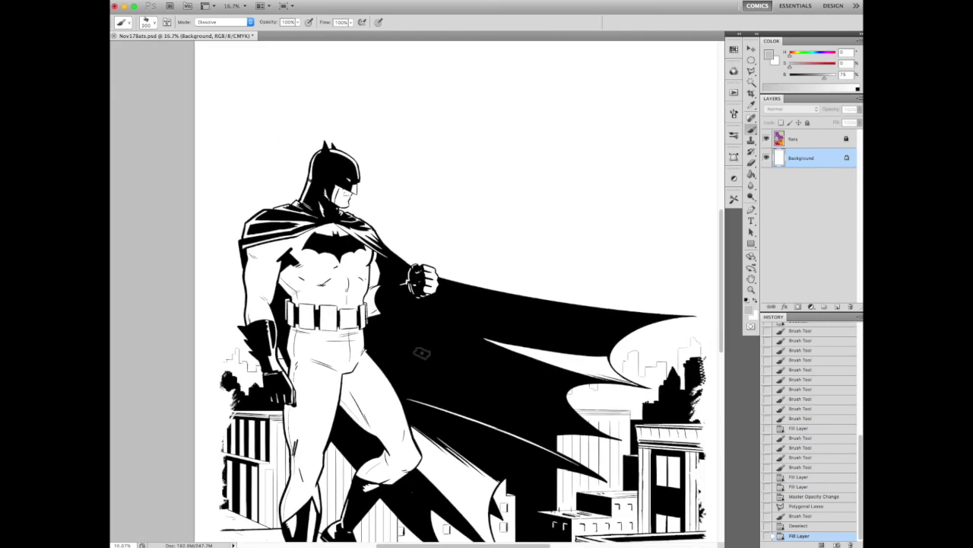
key(alt+BackSpace)
key(ctrl+minus)
key(ctrl+minus)
key(ctrl+minus)
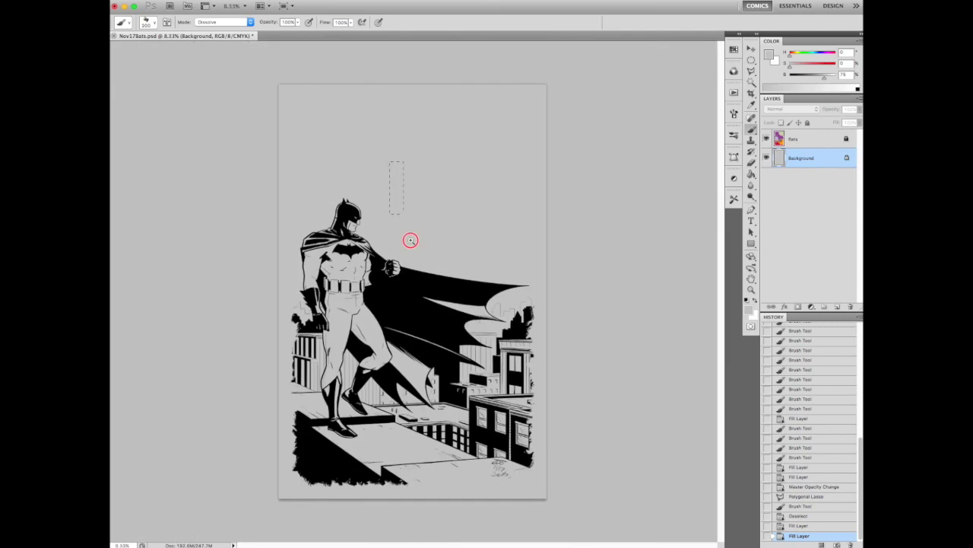
- Select the ragged page border around the artwork with the Magic Wand, fill it with white on the Background layer and deselect
click(400, 201)
key(w)
key(x)
click(516, 248)
key(alt+BackSpace)
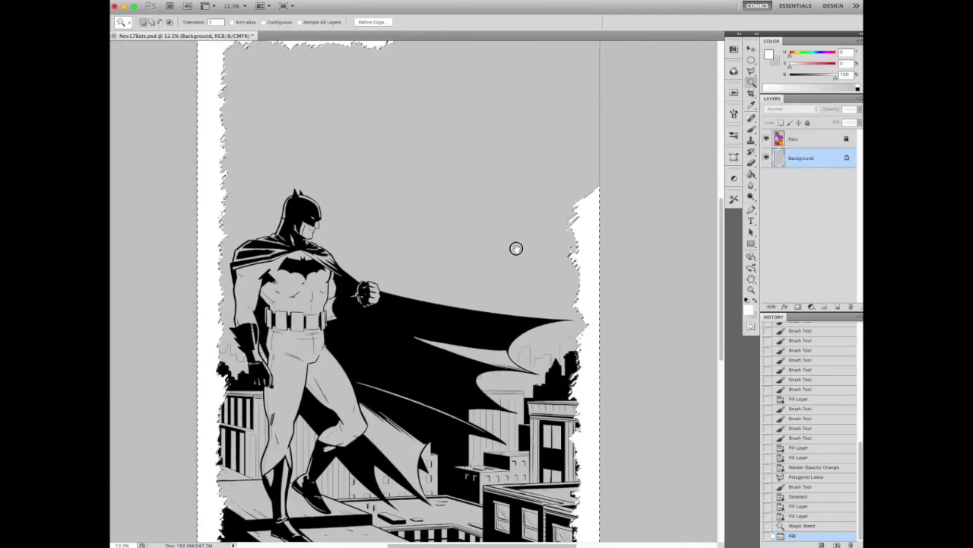
key(ctrl+d)
key(ctrl+minus)
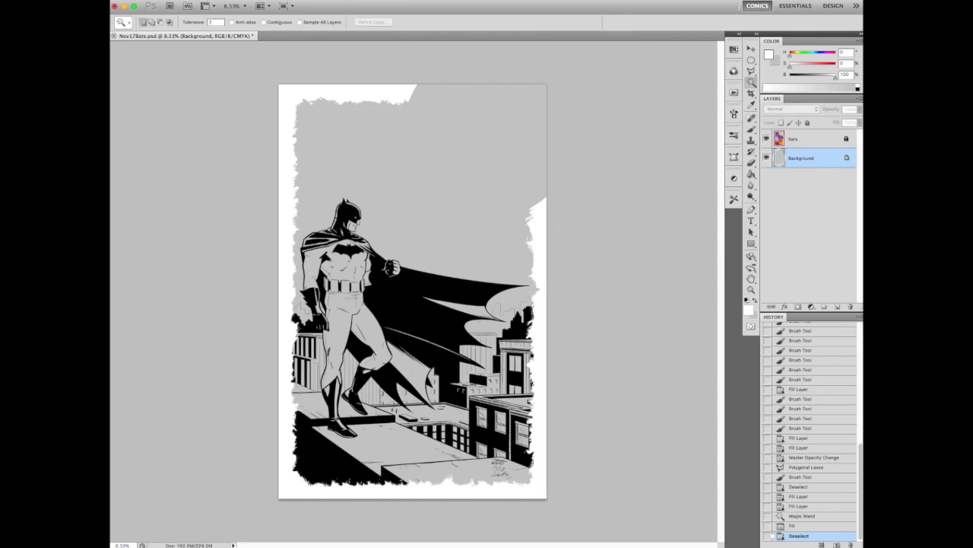
- Select the grey artwork area with the Magic Wand and copy it to a new layer
key(ctrl+plus)
key(ctrl+minus)
key(ctrl+plus)
key(ctrl+plus)
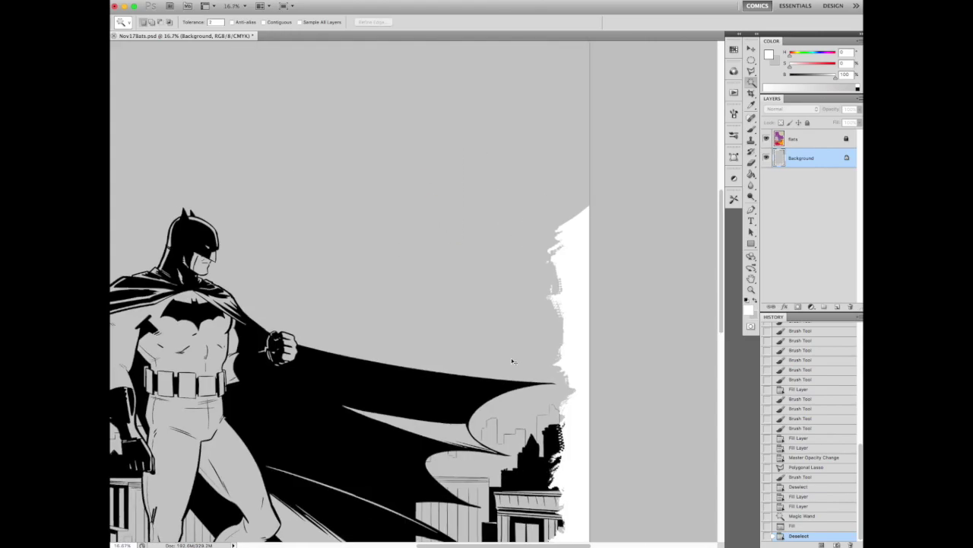
key(ctrl+minus)
click(498, 257)
key(ctrl+j)
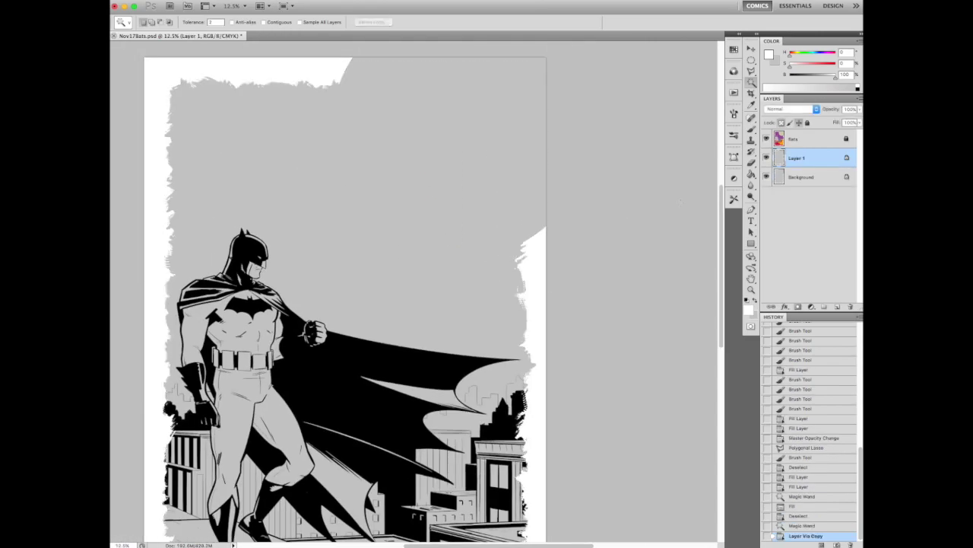
- Try blue brush strokes along the right edge of the sky on the copied layer and undo them
key(b)
click(734, 49)
click(584, 122)
mouse_move(524, 286)
mouse_down()
mouse_move(476, 276)
mouse_move(468, 251)
mouse_up()
key(ctrl+z)
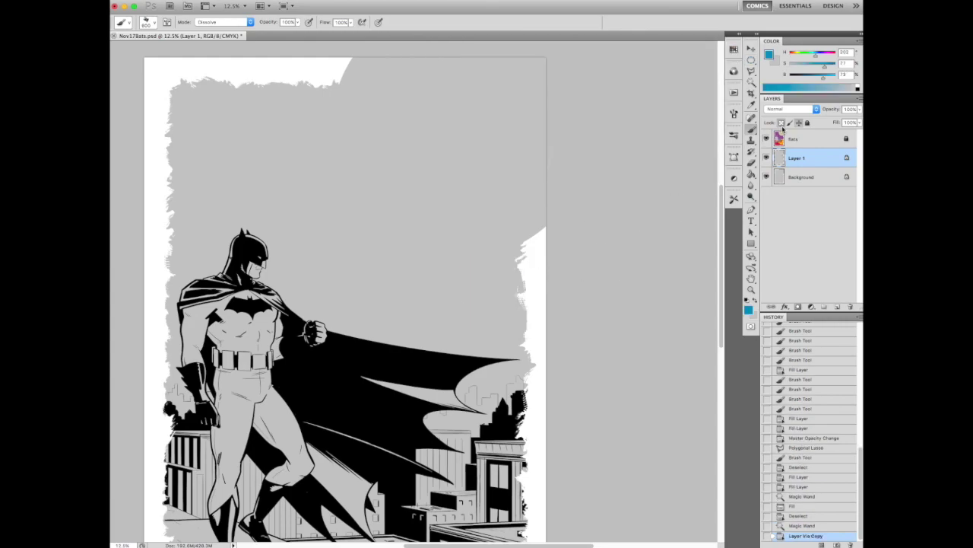
drag(574, 235, 539, 343)
key(ctrl+z)
- Fill the copied layer's artwork area with dark magenta (H 302, S 100, B 49), preserving transparency
drag(570, 198, 609, 156)
click(734, 49)
click(586, 74)
key(shift+alt+BackSpace)
click(734, 49)
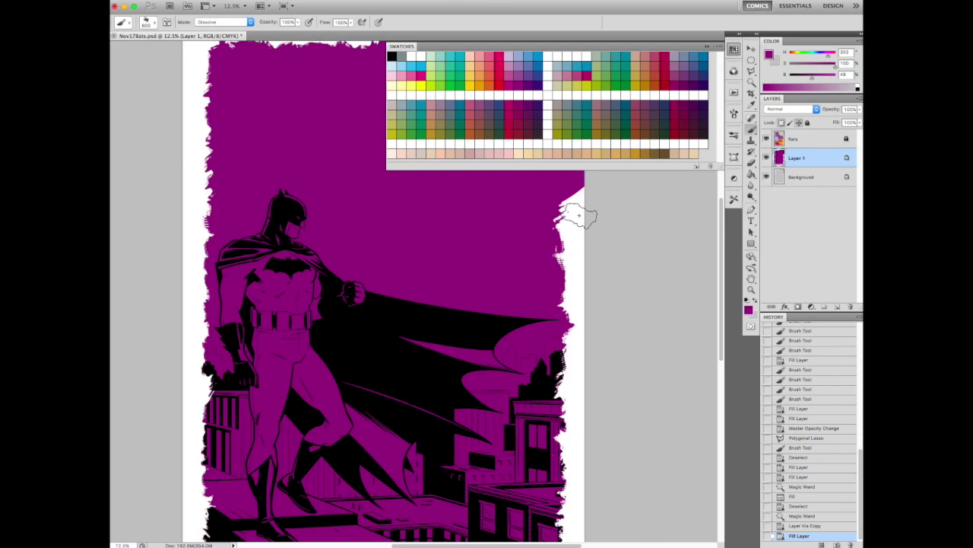
click(603, 201)
alt+click(473, 233)
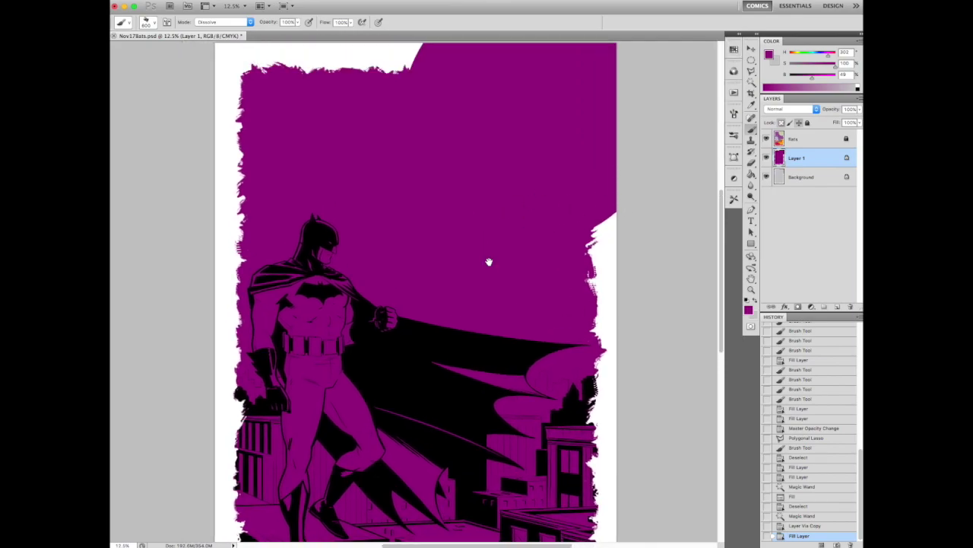
- Select the magenta area and turn it muted violet using Hue/Saturation with hue -45, saturation -50 and lightness +17
key(ctrl+plus)
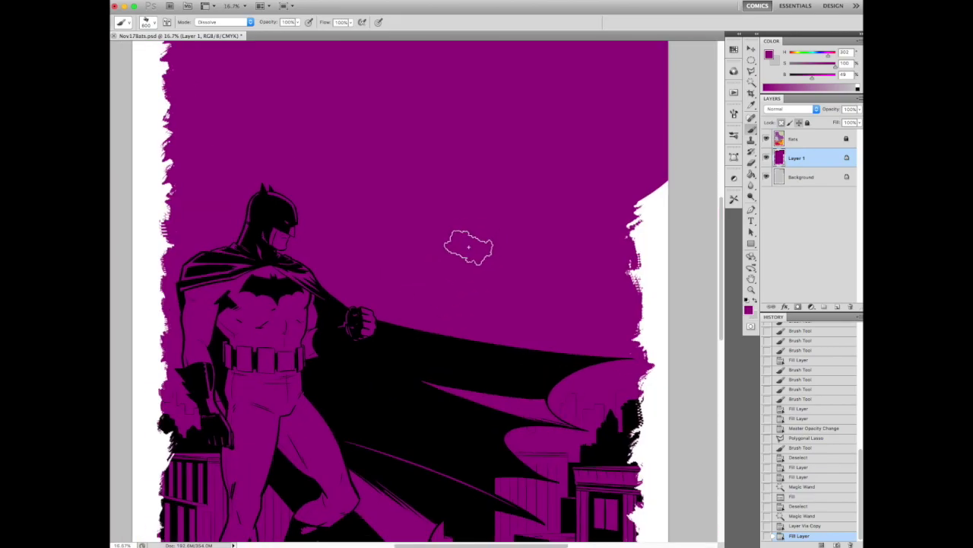
key(w)
click(470, 230)
key(ctrl+u)
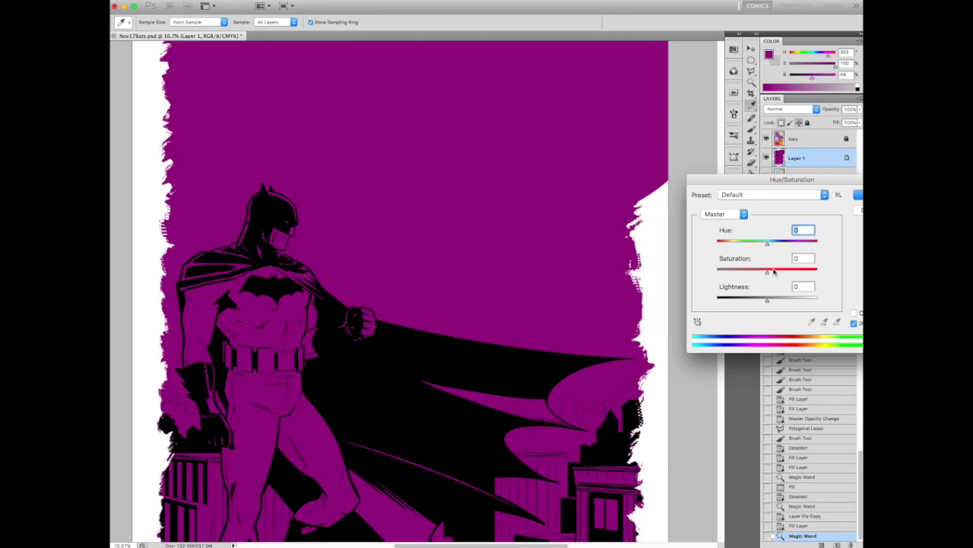
drag(767, 241, 749, 269)
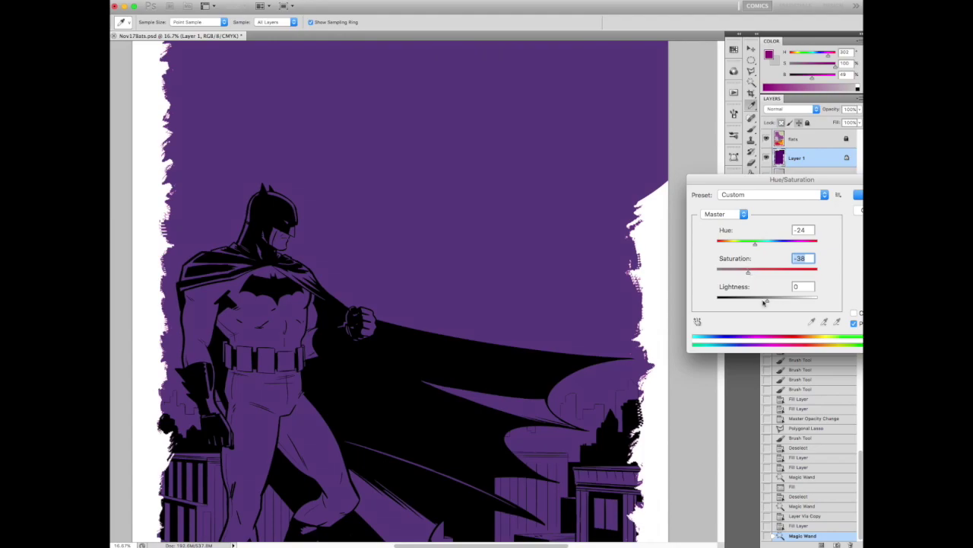
key(super+minus)
drag(767, 301, 744, 243)
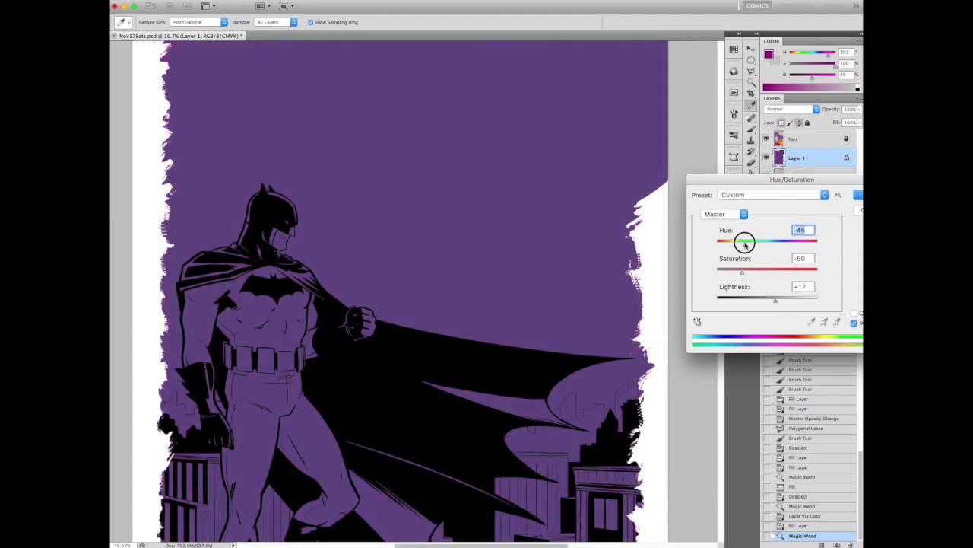
click(857, 195)
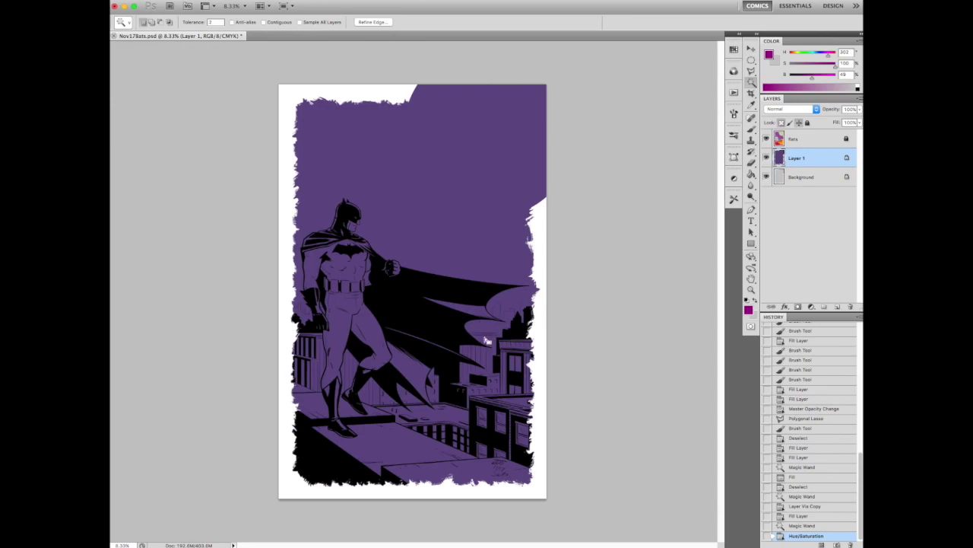
- Select the city and lower figure with the Polygonal Lasso, subtracting the flats layer's sky with the Magic Wand
key(super+equal)
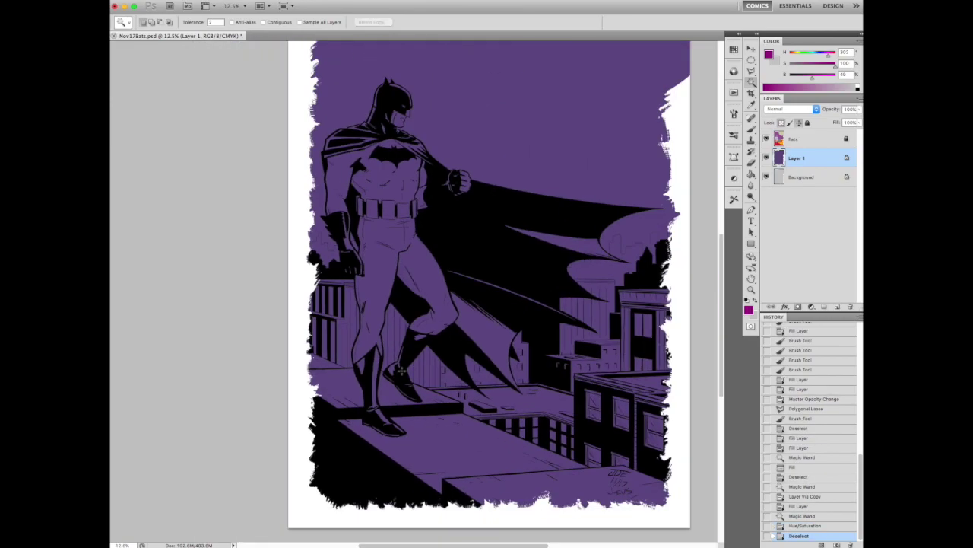
key(l)
click(286, 222)
click(363, 163)
click(670, 181)
click(683, 511)
click(252, 475)
click(285, 222)
key(alt+bracketright)
key(w)
alt+click(547, 199)
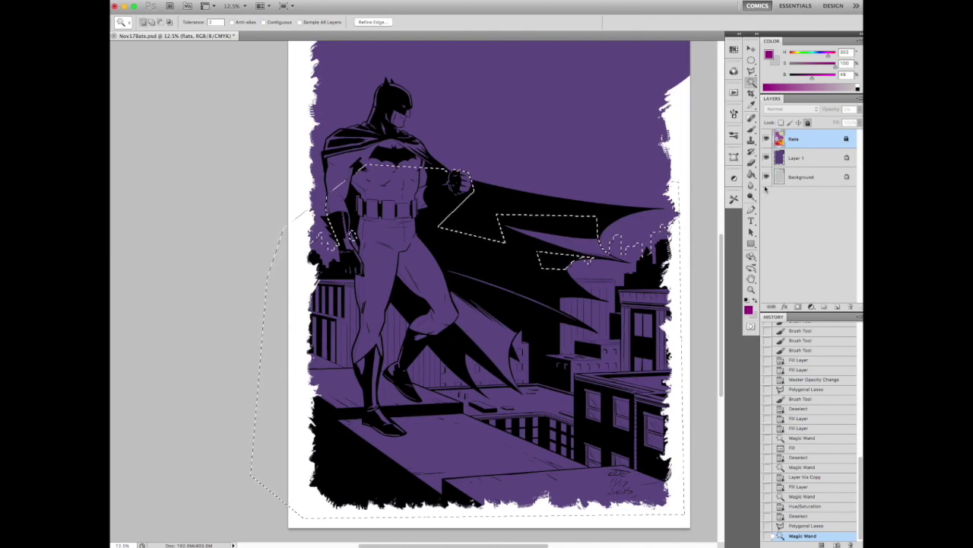
- Fill the selected city and lower figure with orange on Layer 1
key(F2)
click(515, 144)
key(alt+BackSpace)
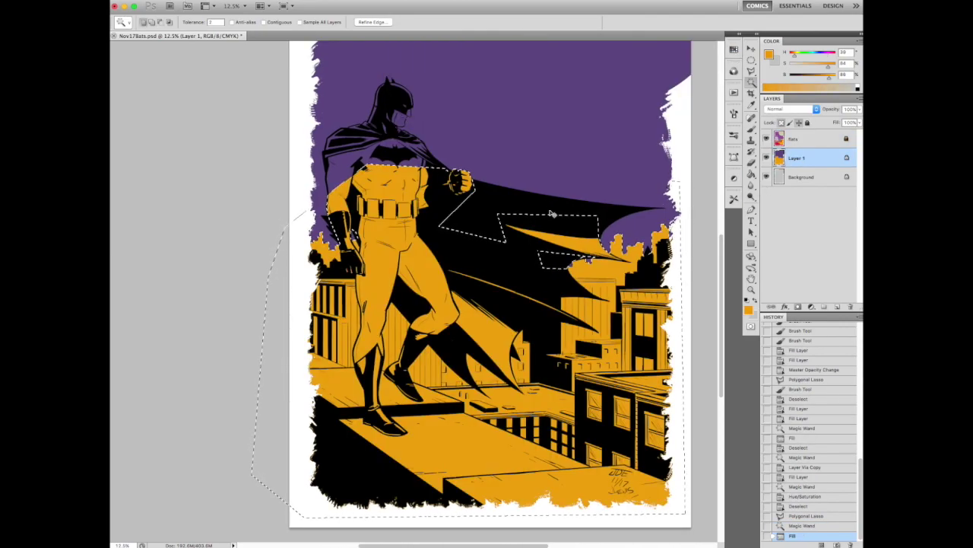
- Shift the orange fill to a darker, less saturated rust colour with Hue/Saturation and deselect
key(super+u)
drag(768, 300, 755, 271)
drag(767, 240, 761, 245)
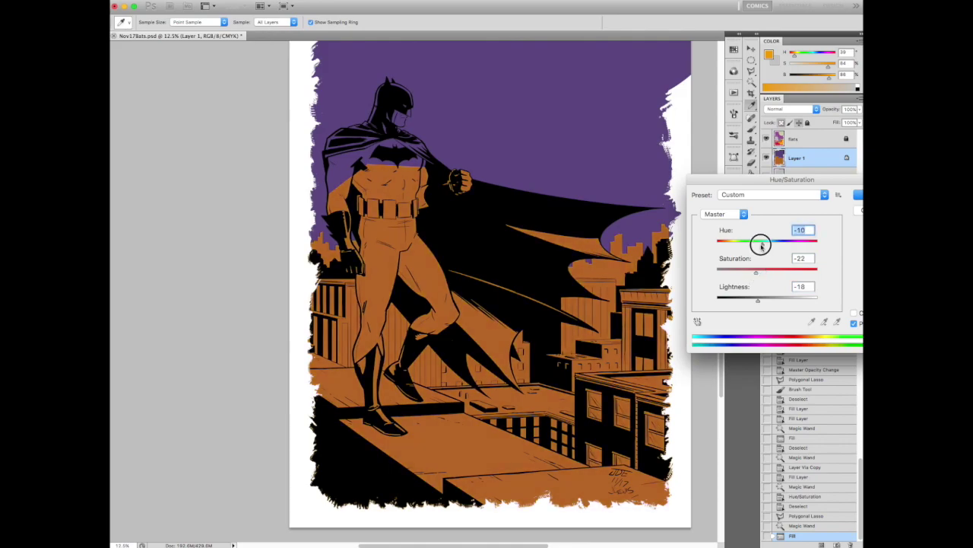
click(754, 273)
click(858, 194)
key(super+minus)
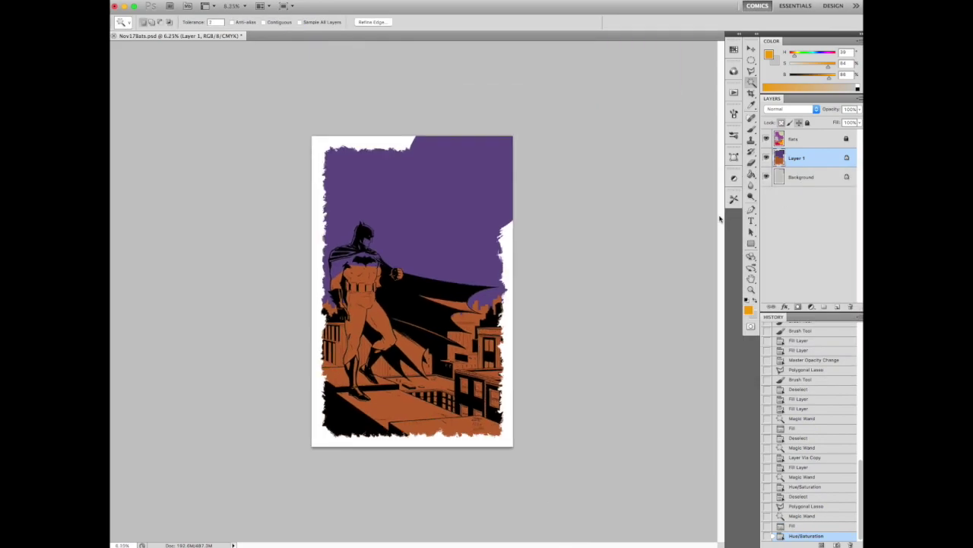
key(super+plus)
key(super+plus)
key(super+plus)
key(super+d)
key(super+minus)
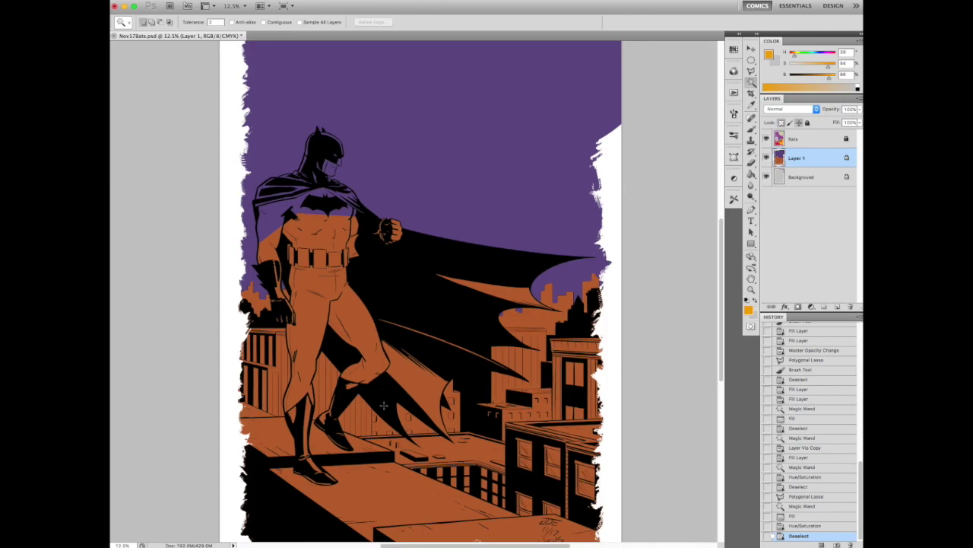
drag(441, 360, 470, 355)
click(501, 321)
key(b)
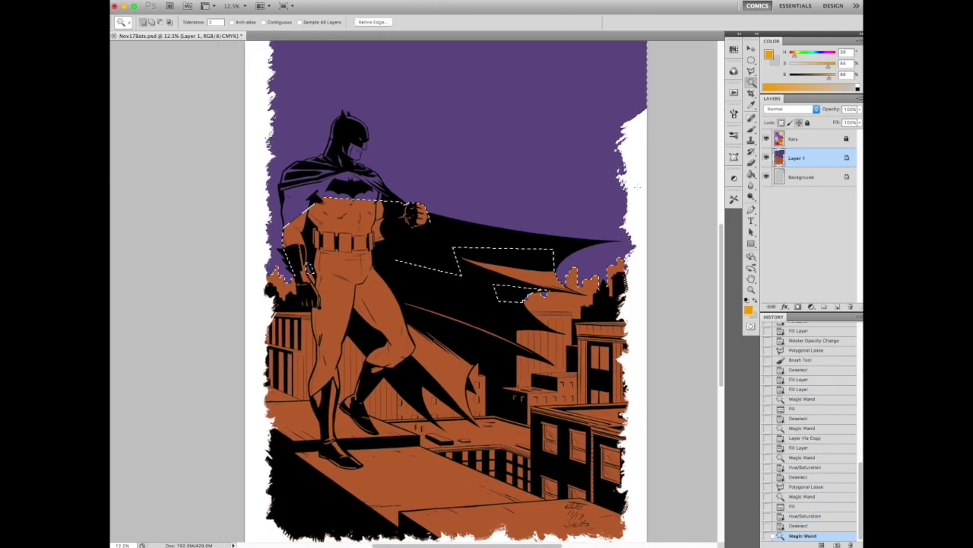
key(d)
key(x)
key(super+minus)
key(super+plus)
key(super+plus)
key(super+plus)
key(super+d)
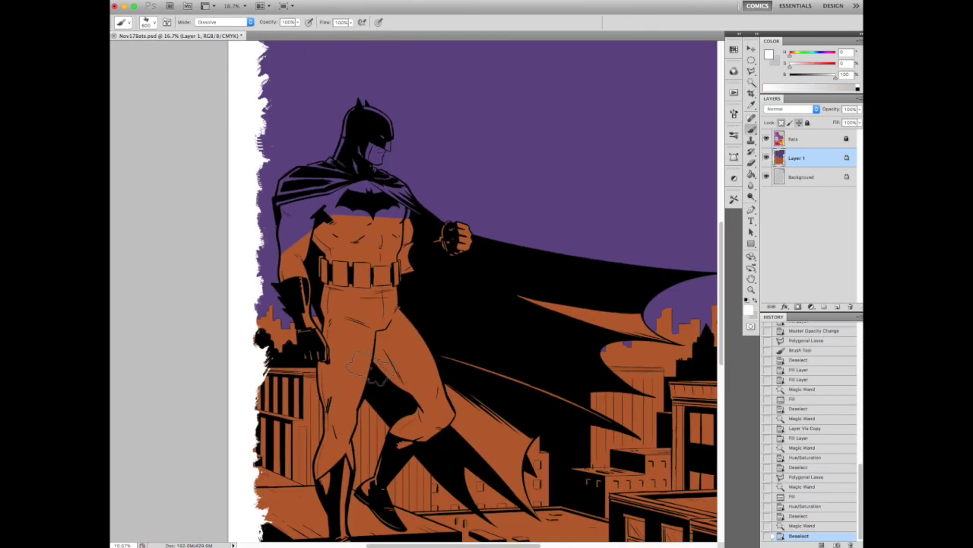
- Select the moon shape with the Magic Wand and fill it with pale yellow on Layer 1
key(super+minus)
key(super+minus)
key(super+plus)
key(w)
click(485, 210)
key(b)
click(734, 48)
click(426, 82)
click(401, 101)
key(alt+BackSpace)
- Adjust the moon's fill to a pale greenish grey with Hue/Saturation and deselect
key(super+u)
drag(766, 269, 776, 241)
key(Return)
scroll(417, 372, up, 3)
key(ctrl+d)
scroll(416, 373, down, 5)
scroll(364, 335, up, 6)
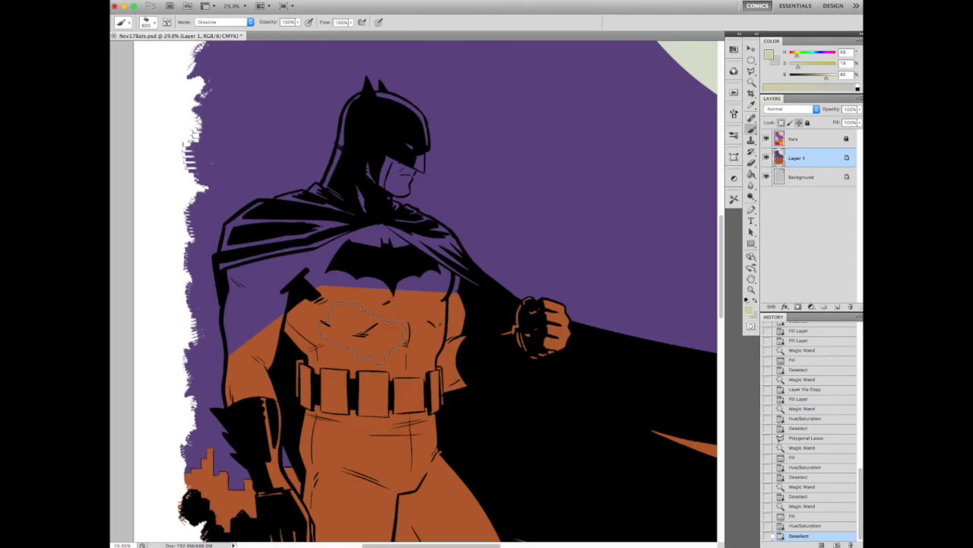
scroll(364, 331, down, 3)
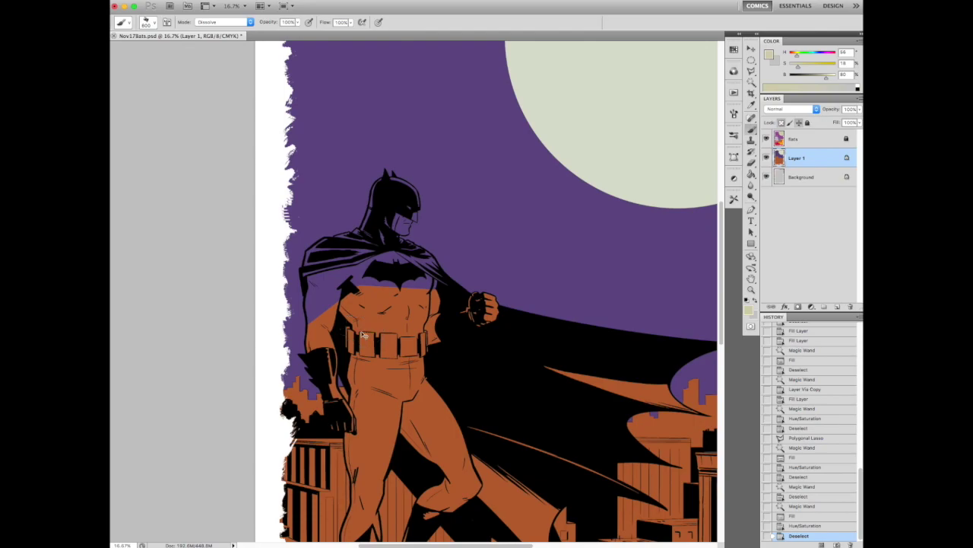
scroll(380, 312, down, 3)
scroll(382, 310, up, 5)
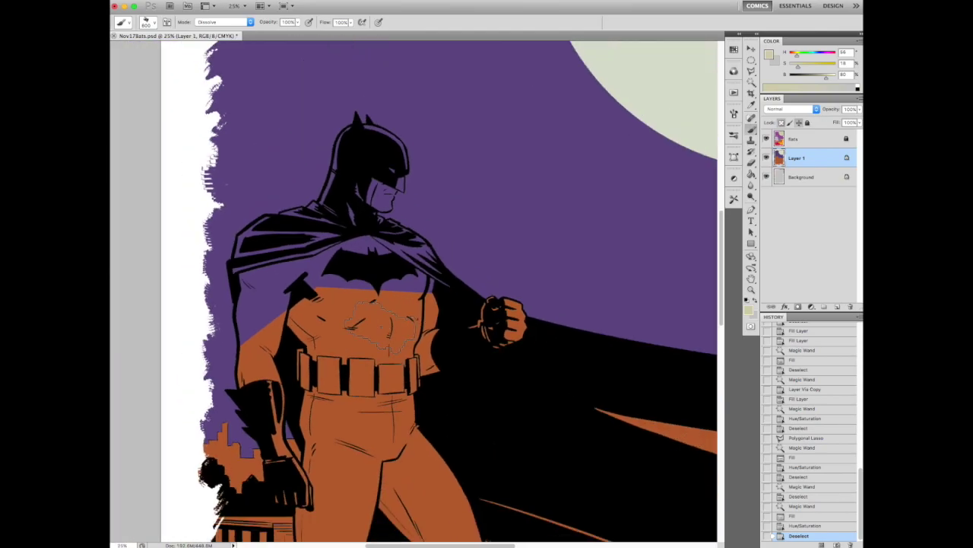
scroll(380, 323, down, 3)
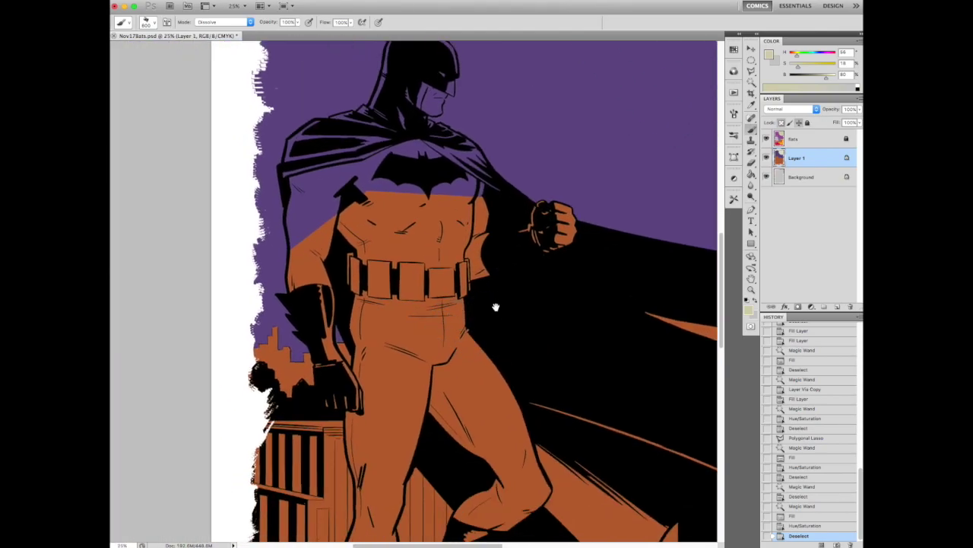
scroll(500, 324, up, 1)
scroll(500, 323, down, 4)
scroll(583, 232, up, 5)
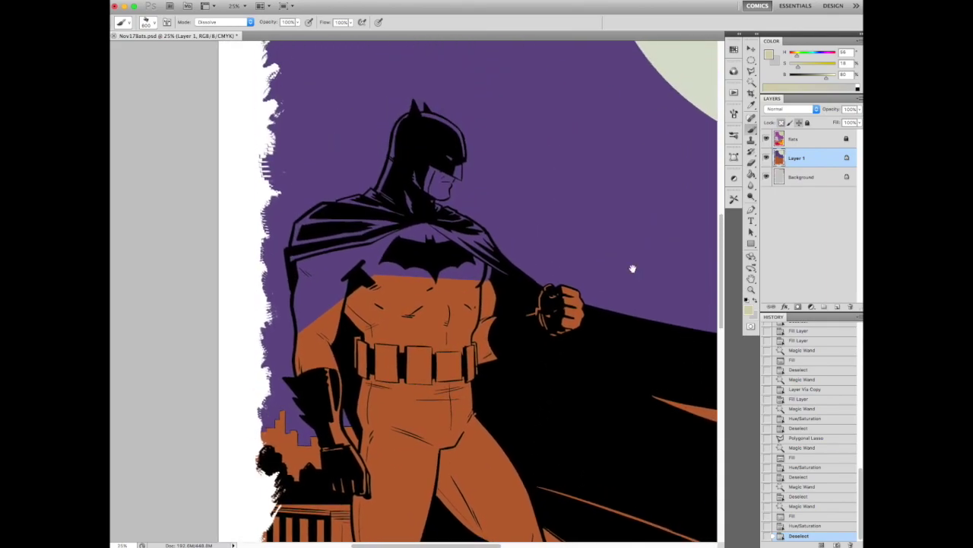
- Pick a light blue (H 224, S 28, B 83) as the foreground colour for Batman's suit
scroll(422, 323, down, 2)
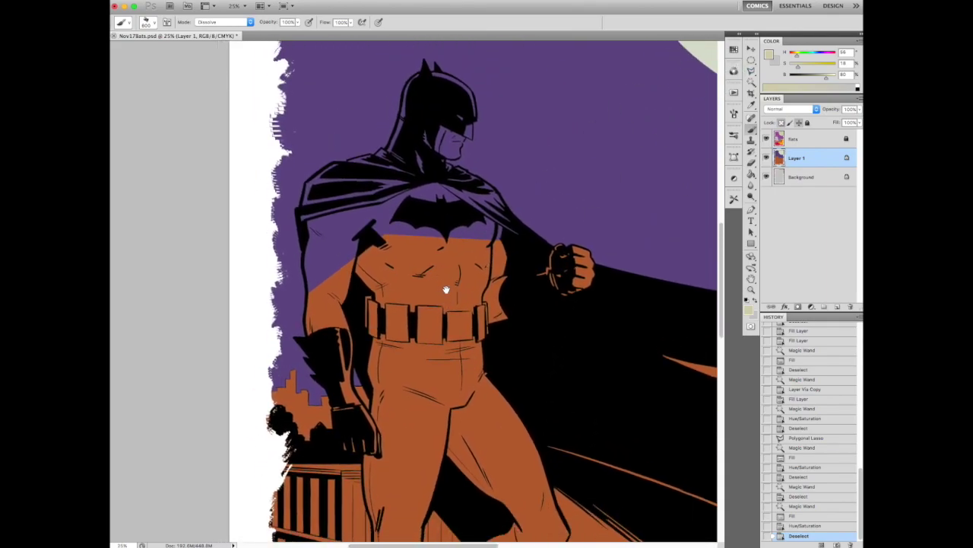
click(734, 49)
click(542, 55)
scroll(457, 228, left, 3)
scroll(456, 229, down, 2)
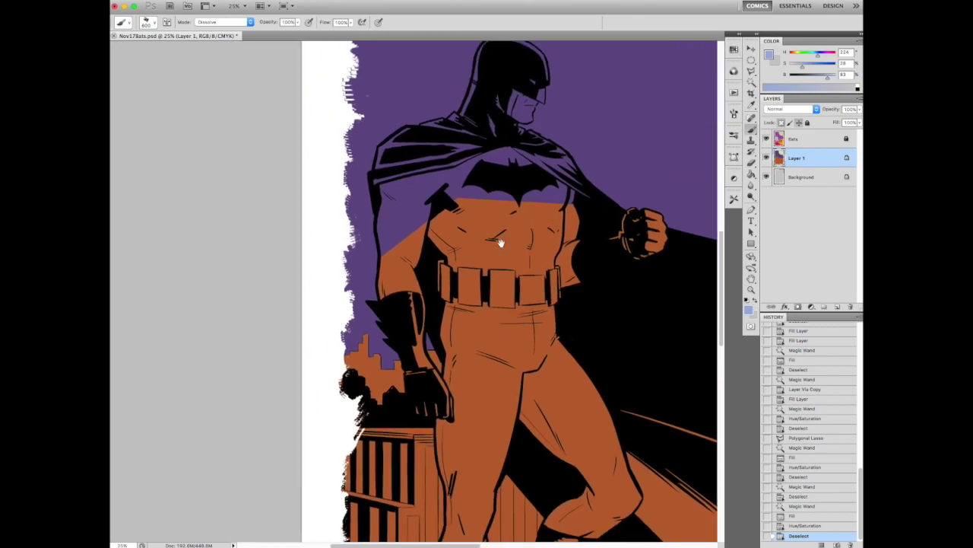
key(l)
click(416, 149)
click(380, 319)
double_click(520, 216)
key(alt+BackSpace)
key(ctrl+z)
key(ctrl+d)
- Select Batman's body suit with the Magic Wand, fill it with light blue on Layer 1, and deselect
key(w)
click(506, 261)
key(alt+BackSpace)
key(ctrl+d)
- Reselect the body suit and shift its fill to a pale, desaturated blue-grey with Hue/Saturation, then deselect
key(ctrl+minus)
key(ctrl+minus)
key(ctrl+plus)
click(428, 315)
key(ctrl+u)
drag(767, 270, 737, 270)
drag(767, 299, 775, 299)
drag(766, 242, 768, 242)
drag(736, 271, 732, 271)
drag(775, 299, 771, 300)
drag(768, 241, 753, 245)
key(Return)
key(ctrl+d)
key(ctrl+minus)
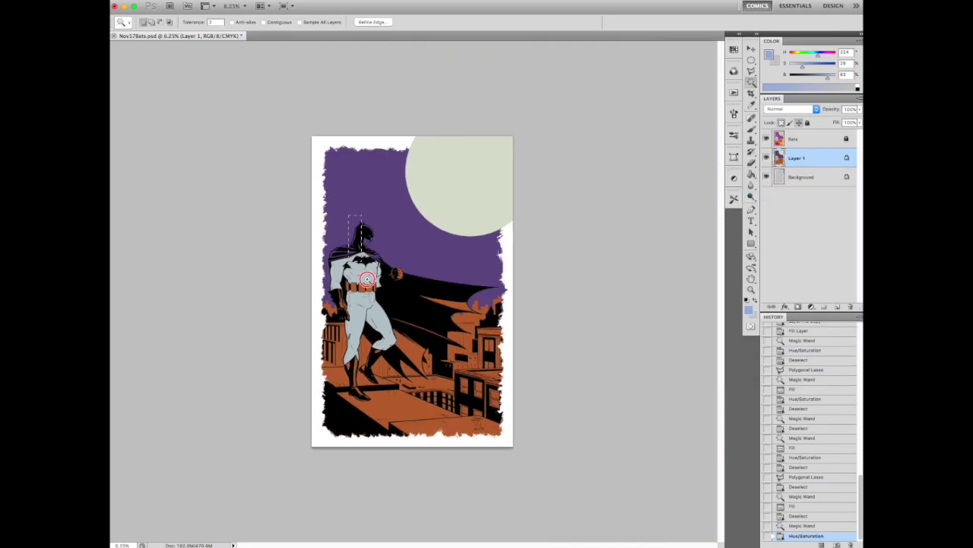
- Select the cape, cowl, gloves and boots with the Magic Wand and fill them with the pale blue-grey
key(ctrl+plus)
key(ctrl+plus)
key(ctrl+plus)
click(547, 342)
key(alt+BackSpace)
- Turn the cape, cowl, gloves and boots dark blue with Hue/Saturation: Hue +16, Saturation +83, Lightness -56
key(ctrl+u)
drag(766, 300, 740, 299)
drag(767, 242, 796, 242)
drag(767, 272, 788, 271)
drag(734, 297, 739, 299)
drag(790, 246, 806, 272)
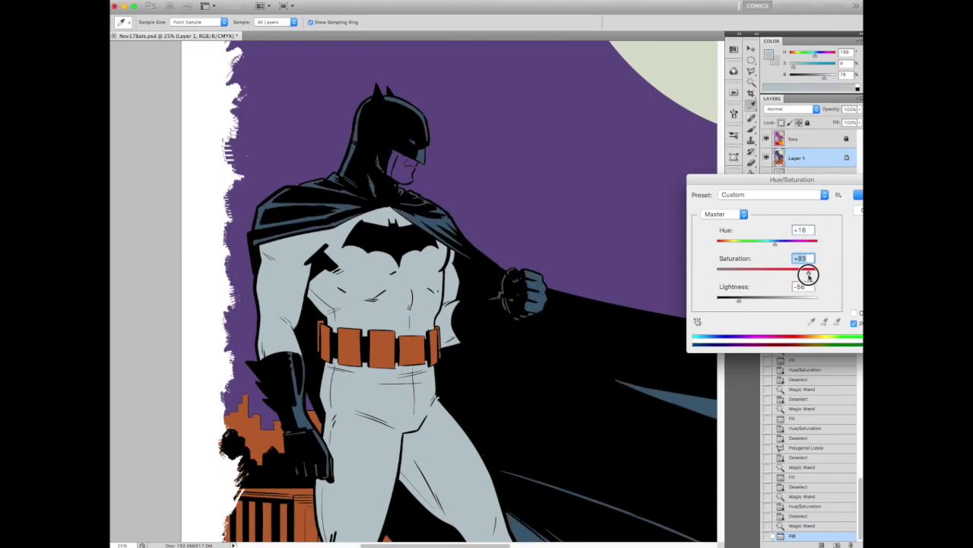
key(ctrl+minus)
key(ctrl+minus)
key(ctrl+minus)
click(857, 196)
- Shift the selected body suit to a purplish grey with Hue +33, Saturation +17 and Lightness -15, and deselect
scroll(362, 382, up, 3)
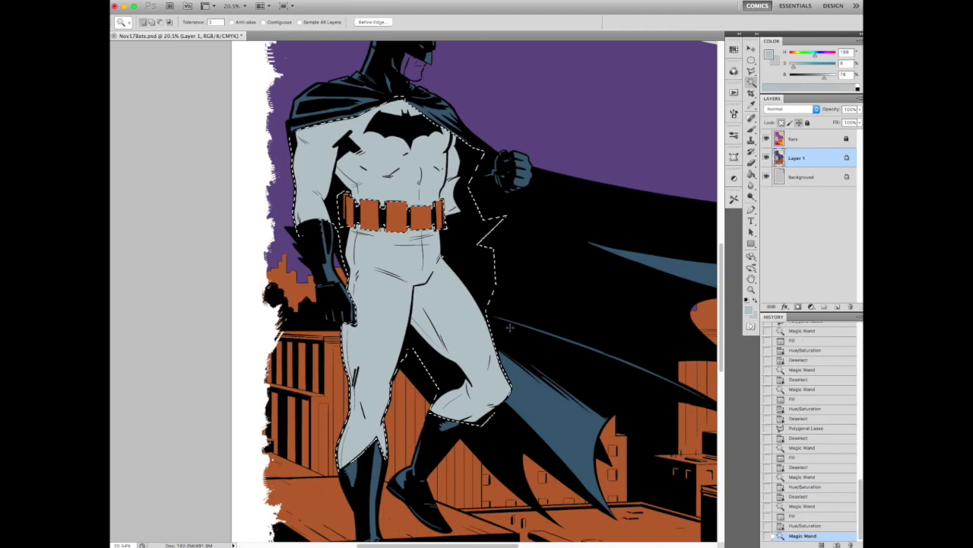
key(ctrl+u)
drag(766, 297, 760, 301)
drag(767, 242, 778, 239)
drag(766, 271, 776, 269)
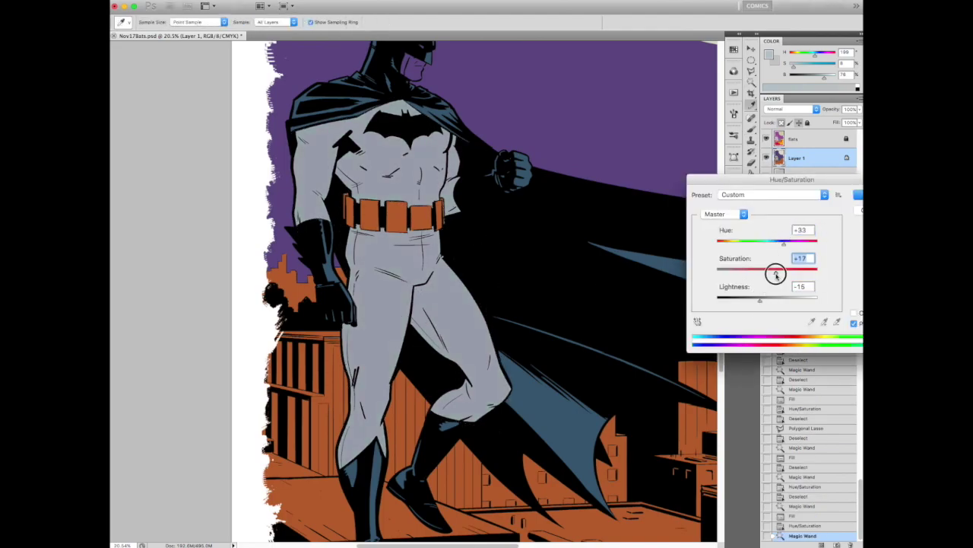
key(Return)
key(ctrl+minus)
key(ctrl+minus)
key(ctrl+minus)
scroll(323, 281, up, 4)
key(ctrl+d)
- Select the utility belt with the Magic Wand and fill it with a muted yellow
click(361, 296)
key(b)
click(734, 49)
click(608, 70)
key(alt+BackSpace)
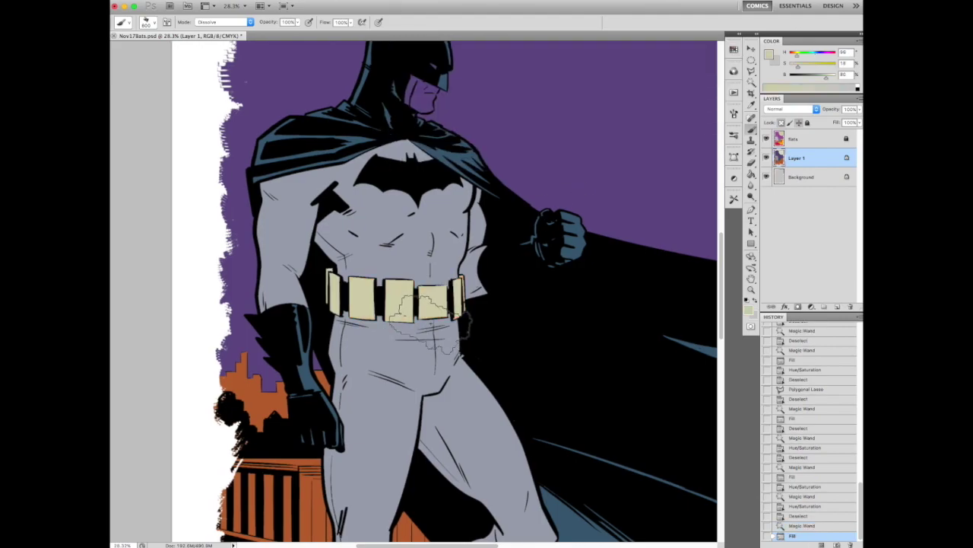
click(769, 54)
key(Return)
click(734, 49)
click(411, 47)
key(alt+BackSpace)
- Darken and desaturate the belt's yellow to an olive tone with Hue/Saturation and deselect
key(ctrl+u)
drag(766, 298, 757, 302)
click(750, 270)
click(761, 243)
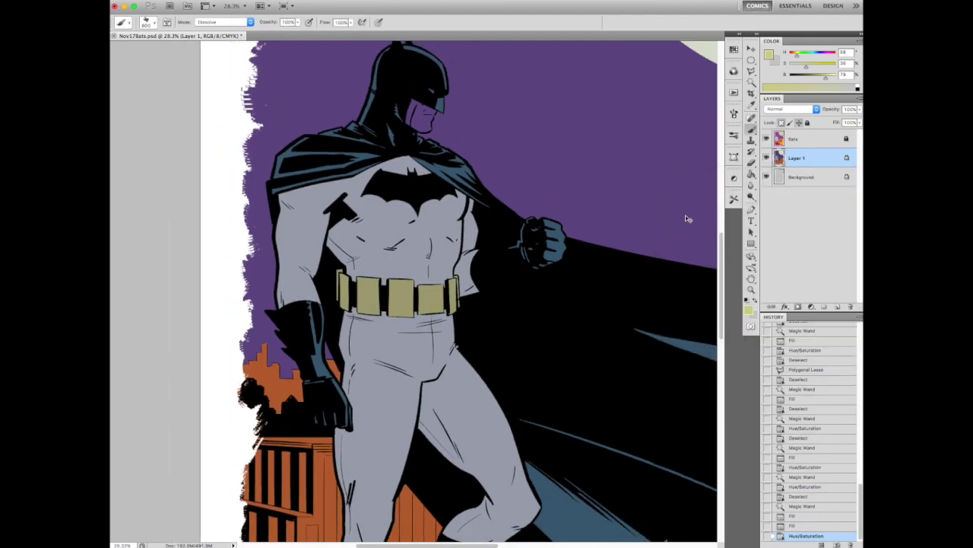
key(ctrl+0)
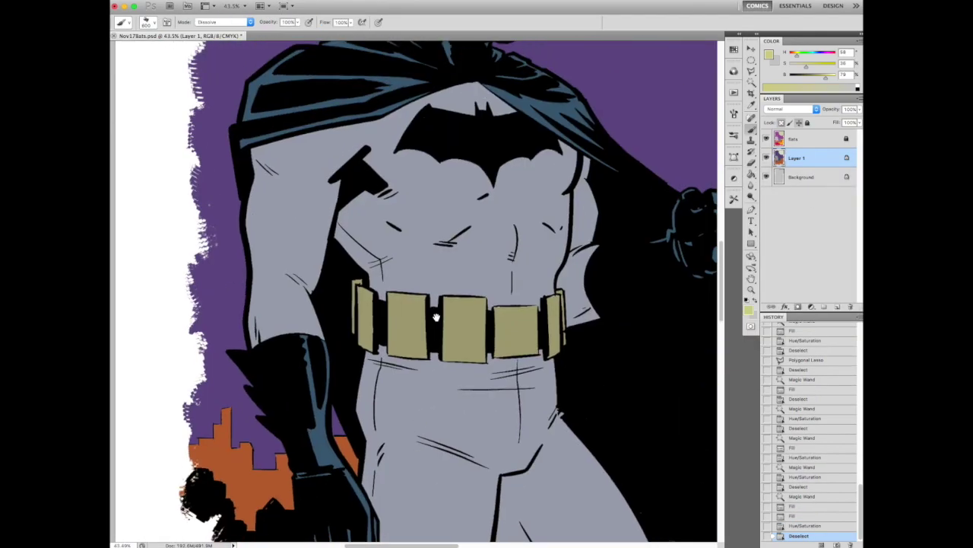
key(ctrl+d)
- Select Batman's exposed face with the Magic Wand and fill it with a peach skin colour
key(w)
click(487, 295)
key(b)
click(734, 49)
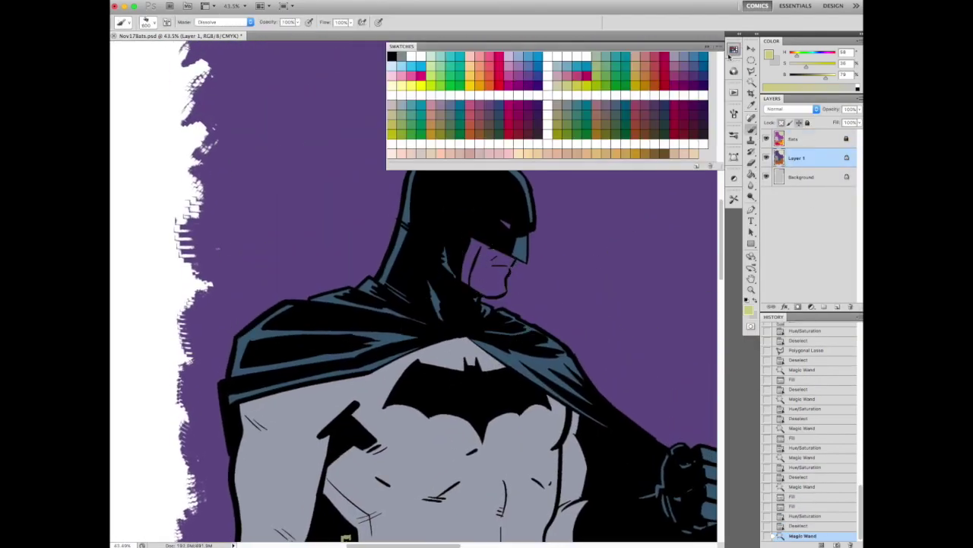
click(520, 146)
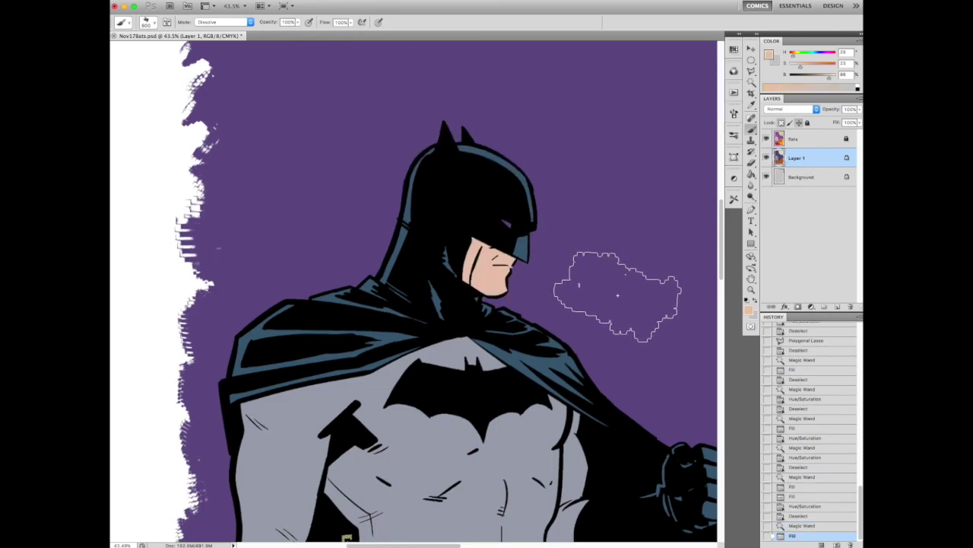
- Desaturate and darken the face's skin tone to a muted beige with Hue/Saturation
key(ctrl+u)
drag(766, 269, 748, 271)
drag(767, 300, 758, 301)
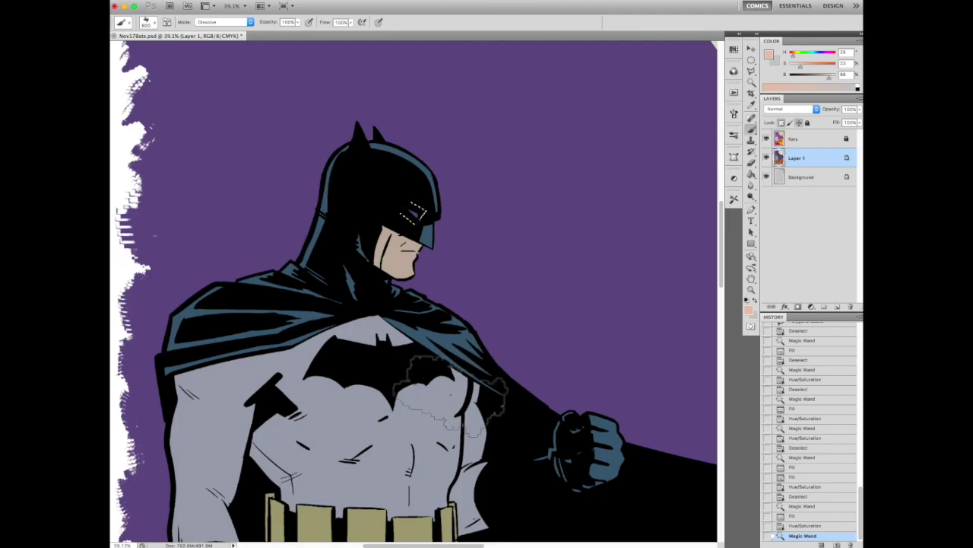
- Lighten the selected eye in the cowl to near white with Hue/Saturation and deselect
key(ctrl+u)
drag(771, 302, 799, 300)
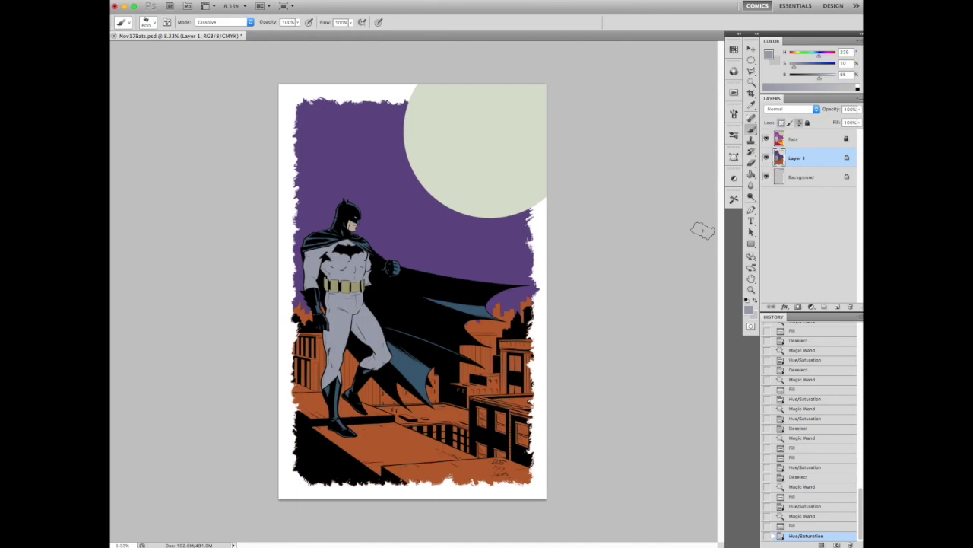
key(ctrl+plus)
key(ctrl+plus)
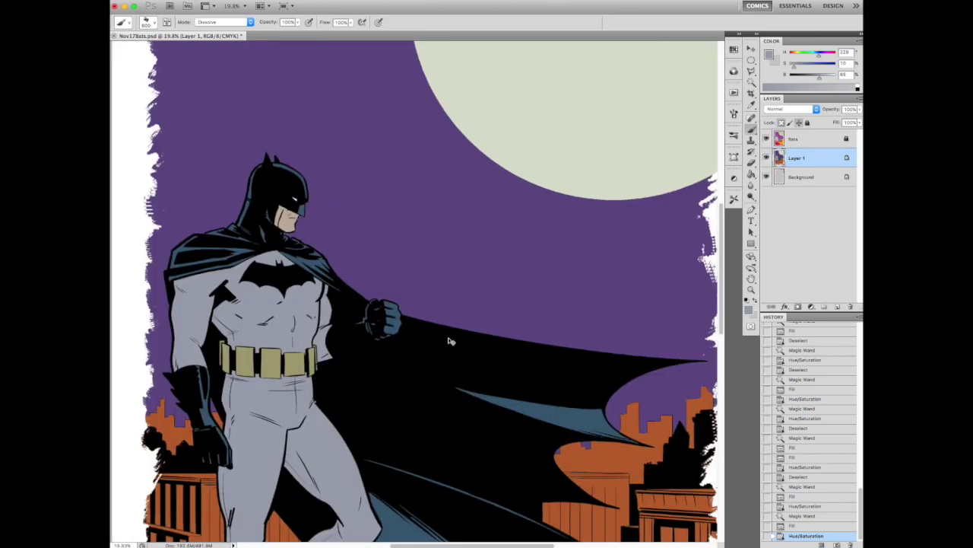
key(ctrl+minus)
key(ctrl+d)
- Select the purple sky with the Magic Wand and copy it to a new layer above Layer 1
key(w)
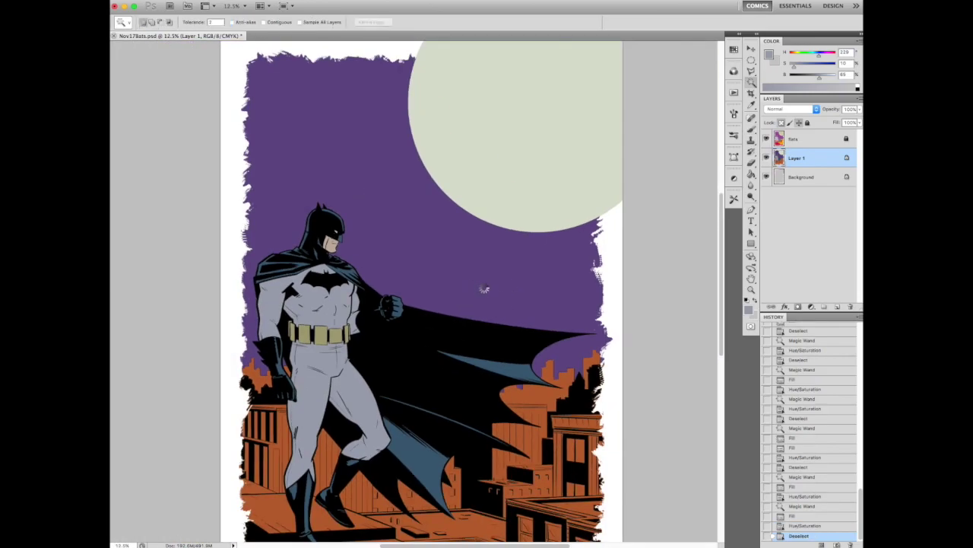
click(482, 294)
key(ctrl+j)
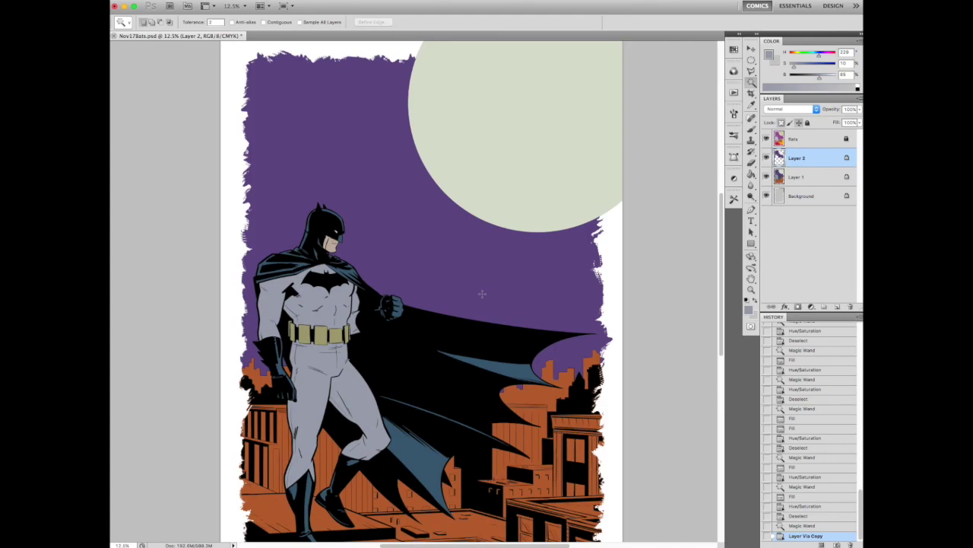
scroll(445, 286, left, 2)
scroll(445, 286, down, 1)
key(b)
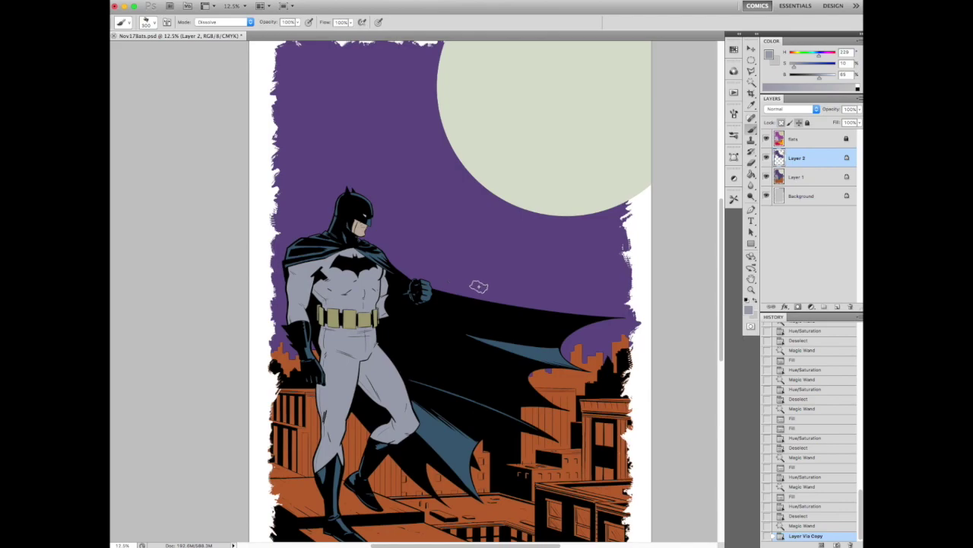
scroll(493, 259, up, 3)
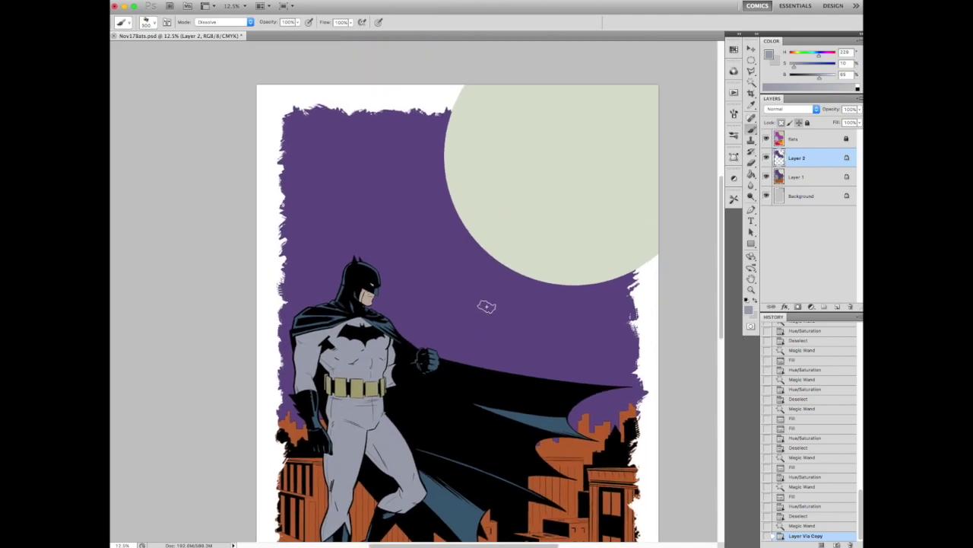
mouse_move(427, 94)
mouse_down()
mouse_move(487, 300)
mouse_move(517, 285)
mouse_up()
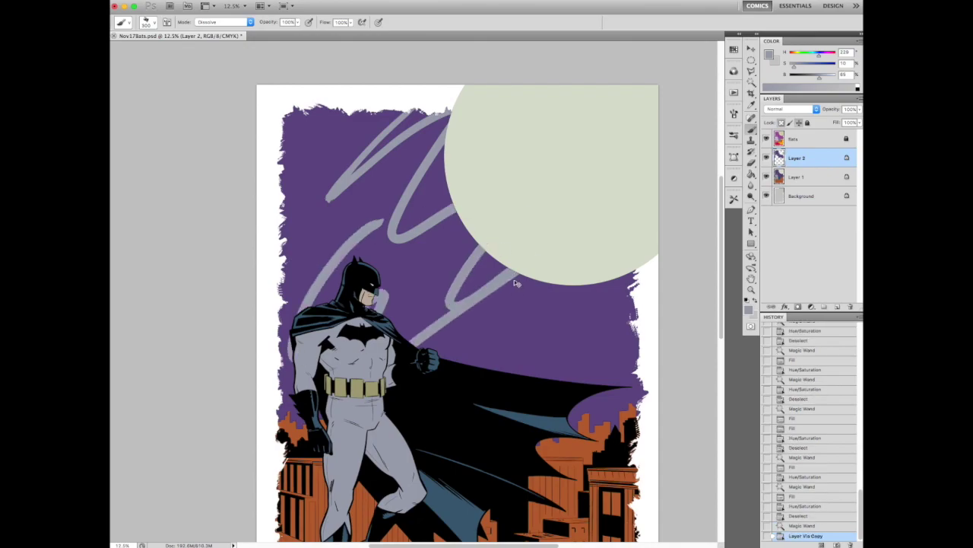
key(ctrl+z)
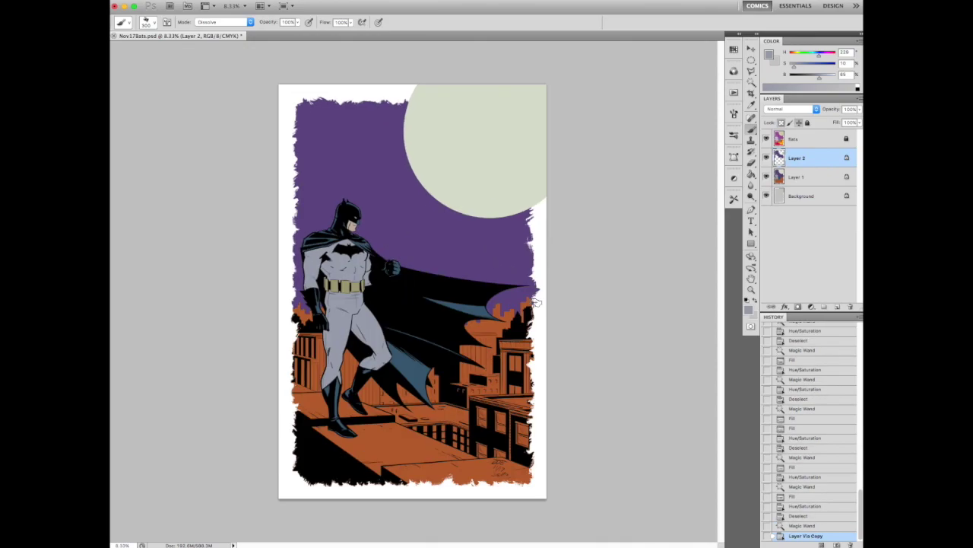
- Switch to a large soft round brush in Dissolve mode with 30% flow and choose red as the paint colour
click(401, 88)
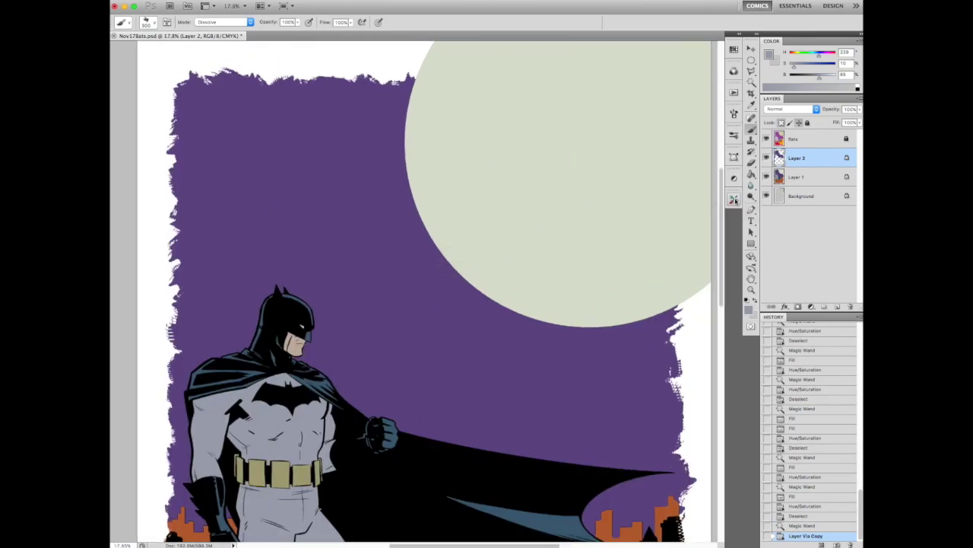
key(ctrl+minus)
click(734, 199)
click(734, 199)
scroll(528, 357, up, 3)
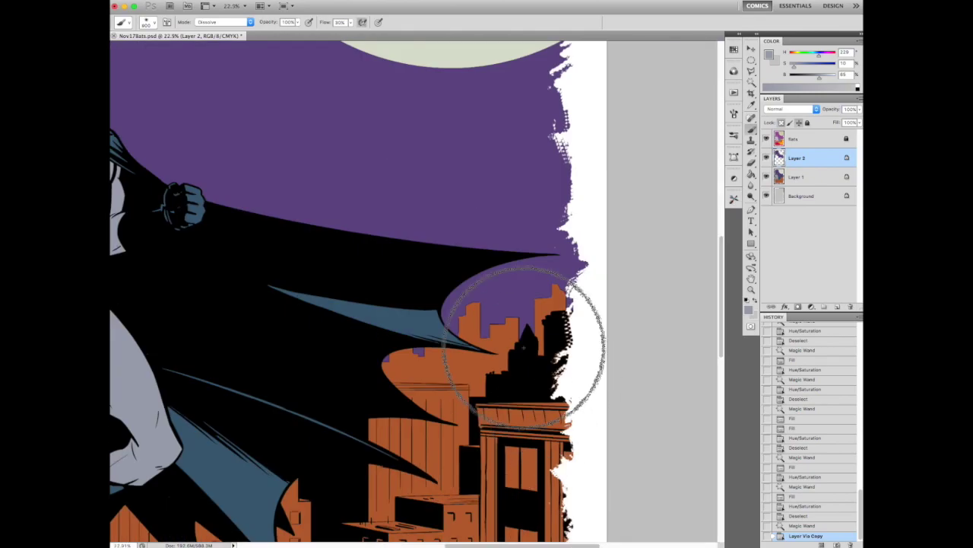
click(796, 55)
click(793, 52)
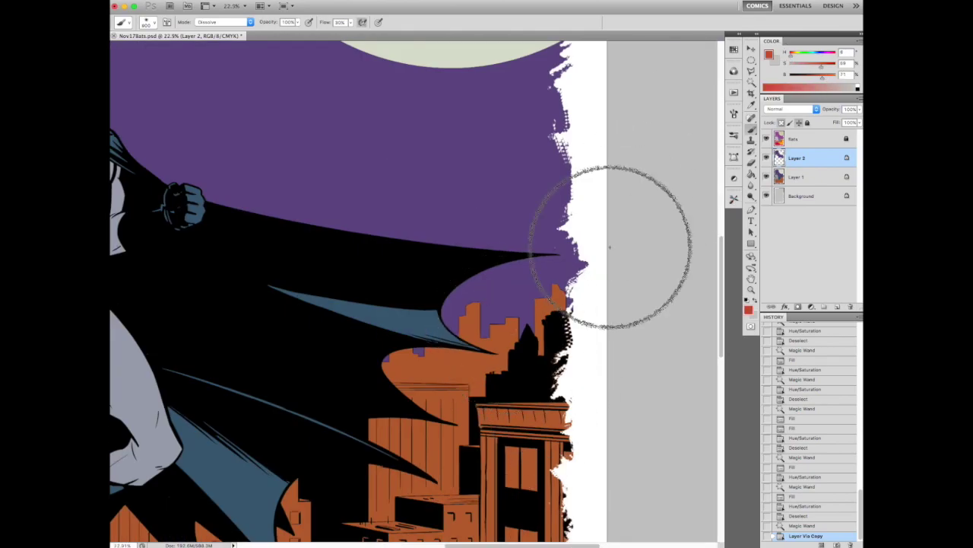
- Paint a red glow across the lower sky on Layer 2, blending it upward into the sampled purple
scroll(647, 196, down, 3)
drag(217, 221, 221, 289)
drag(267, 255, 532, 263)
mouse_move(456, 251)
mouse_down()
mouse_move(561, 239)
mouse_move(358, 141)
mouse_up()
alt+click(342, 150)
key(bracketright)
alt+click(465, 290)
mouse_move(465, 290)
mouse_down()
mouse_move(393, 300)
mouse_move(244, 262)
mouse_up()
key(bracketleft)
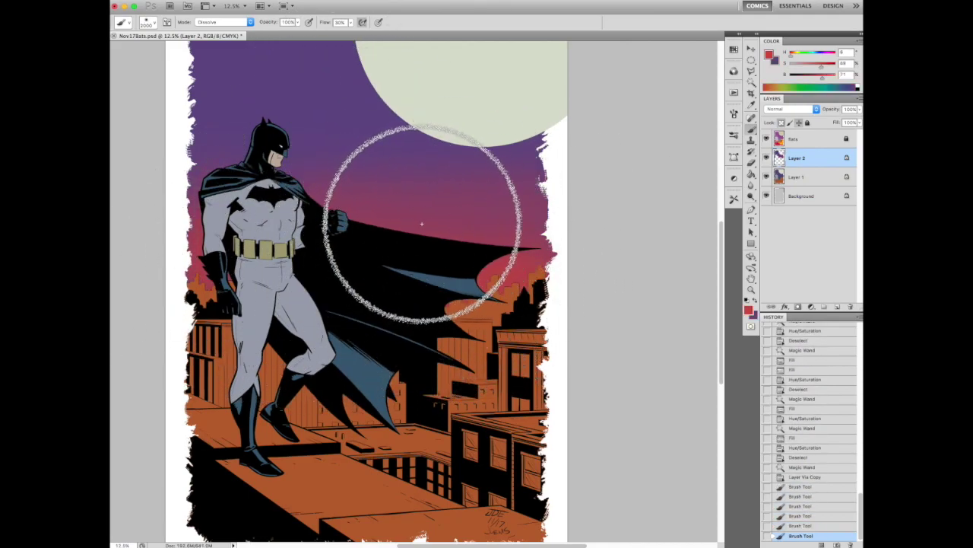
- Enlarge the brush to 2500 and smooth the red-to-purple transition in the middle of the sky
drag(414, 247, 439, 315)
drag(446, 365, 557, 247)
key(bracketright)
key(bracketright)
key(bracketright)
key(bracketright)
key(bracketright)
alt+click(228, 182)
drag(407, 212, 523, 240)
drag(437, 255, 424, 203)
- Brush more sampled red along the skyline and soften the gradient above it with sampled purple
alt+click(477, 304)
drag(476, 317, 375, 462)
key(super+minus)
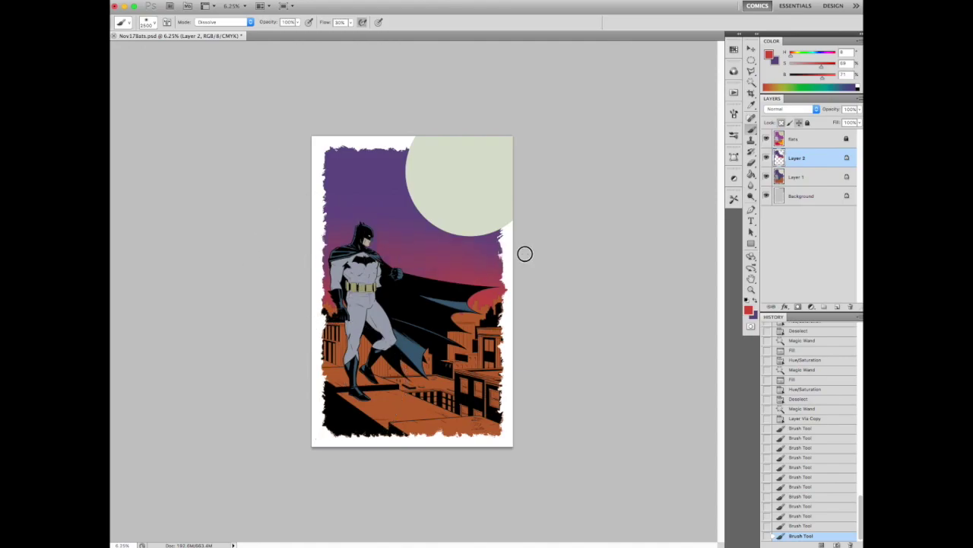
alt+click(400, 241)
mouse_move(400, 241)
mouse_down()
mouse_move(490, 312)
mouse_move(326, 315)
mouse_up()
key(super+equal)
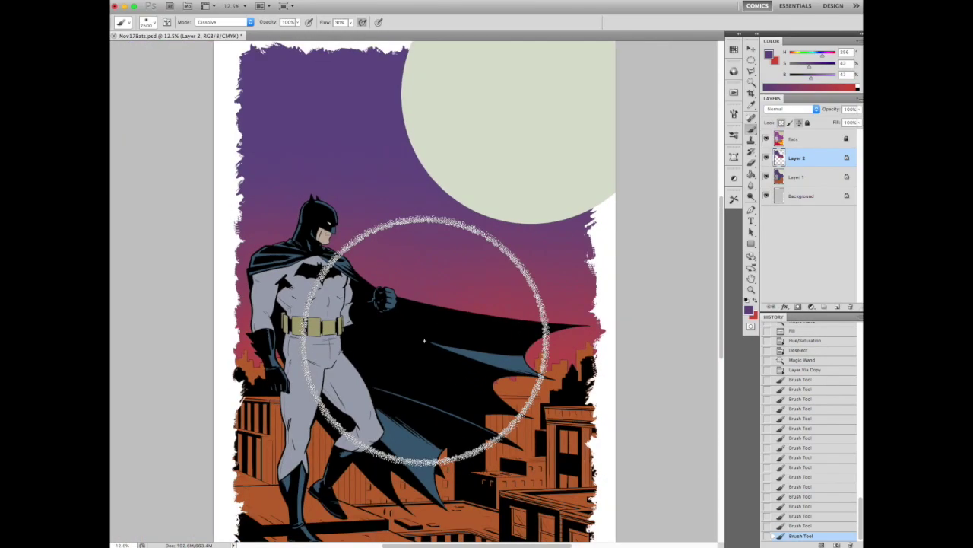
- Select all the red pixels of the dissolved sky gradient on Layer 2 with the Magic Wand
scroll(478, 385, up, 5)
scroll(453, 265, up, 5)
scroll(436, 284, down, 5)
scroll(507, 254, up, 3)
scroll(522, 315, up, 4)
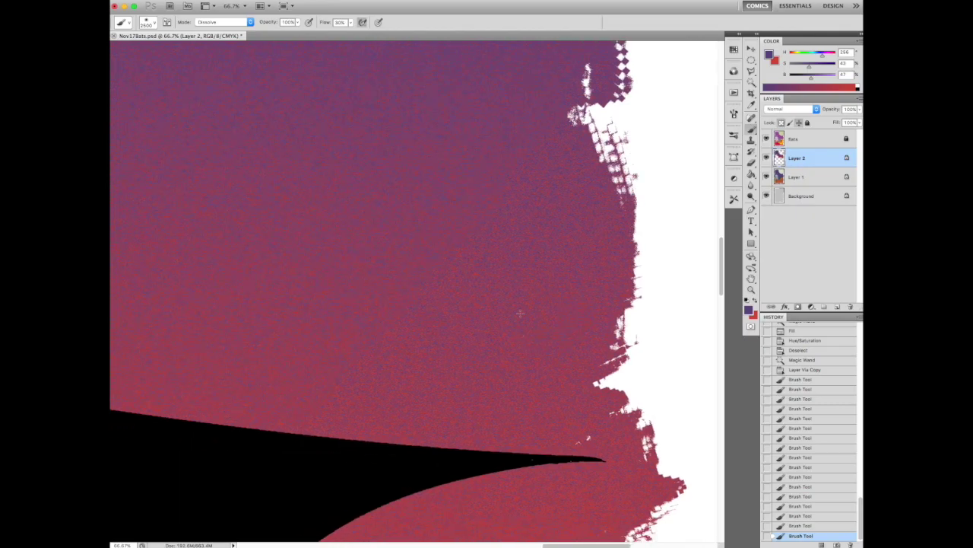
scroll(527, 224, down, 5)
scroll(464, 304, up, 3)
key(w)
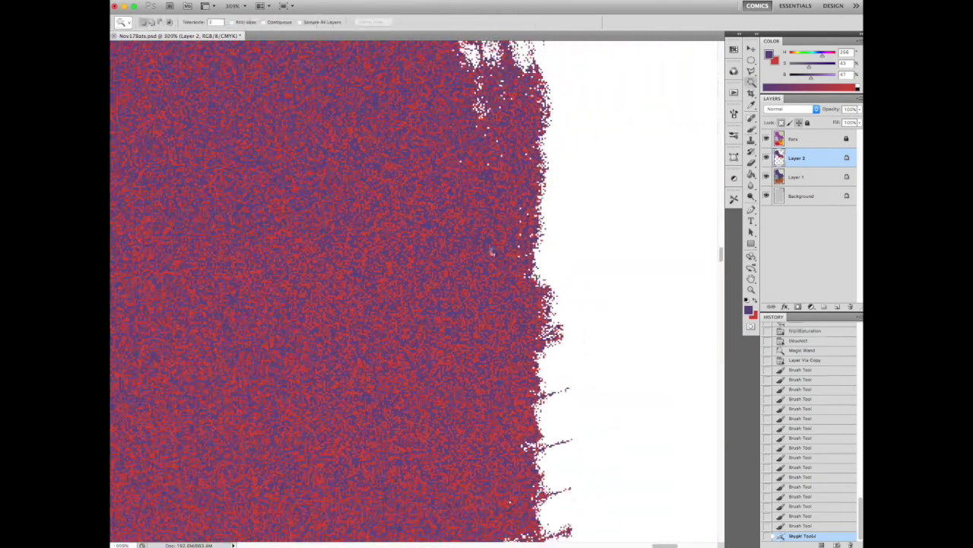
click(489, 250)
scroll(522, 343, down, 5)
scroll(522, 343, up, 2)
- Fine-tune the lightness of the selected red sky pixels with Hue/Saturation
key(super+u)
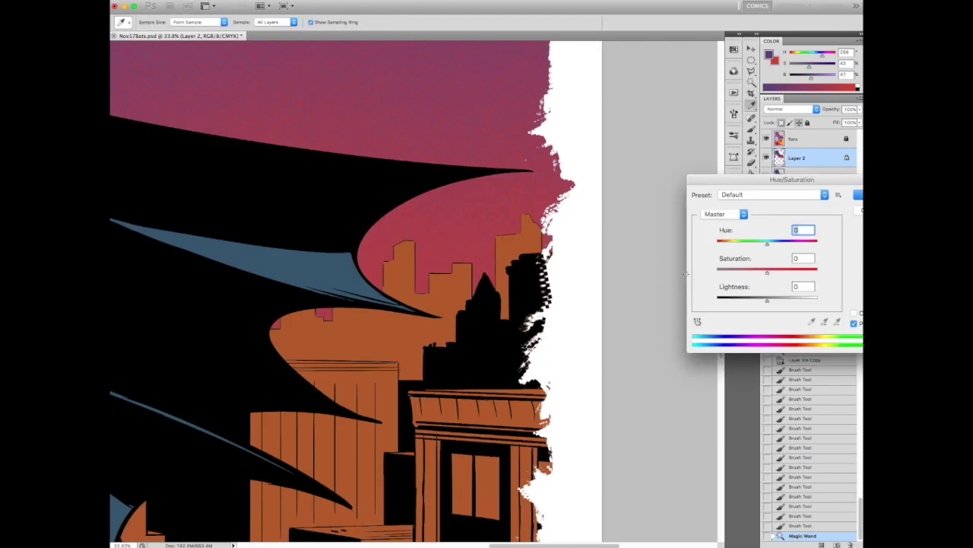
key(super+minus)
key(super+minus)
key(super+minus)
key(super+minus)
drag(767, 299, 765, 297)
key(Return)
- Select the purple sky pixels and set Hue +8, Saturation +21 and Lightness -8 for them, then deselect
click(381, 224)
scroll(381, 223, up, 5)
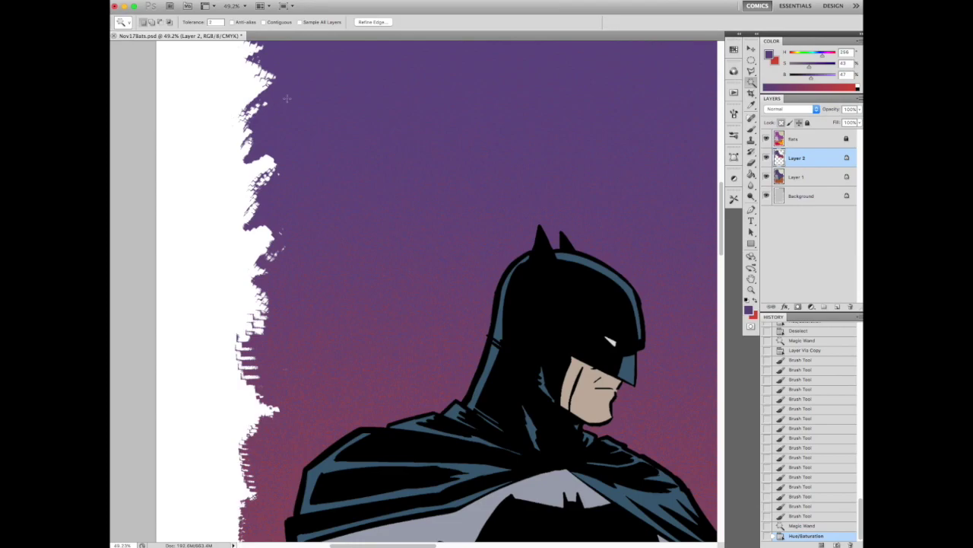
key(super+u)
drag(767, 269, 761, 301)
key(super+minus)
key(super+minus)
key(super+minus)
key(super+minus)
key(super+minus)
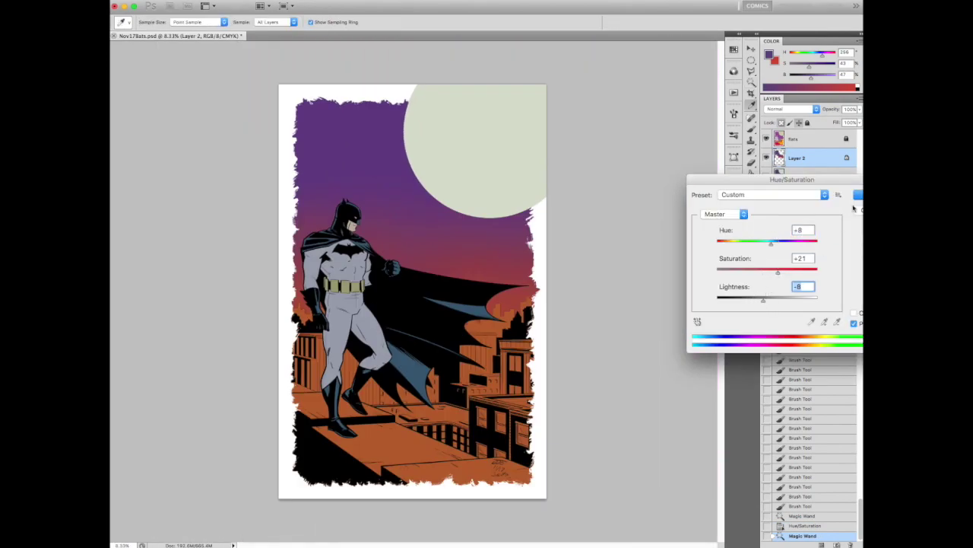
key(Return)
key(super+plus)
key(super+d)
- Shift the midtones of the Layer 2 sky toward red with Color Balance, setting the Cyan–Red level to +25
key(super+u)
key(Escape)
key(super+b)
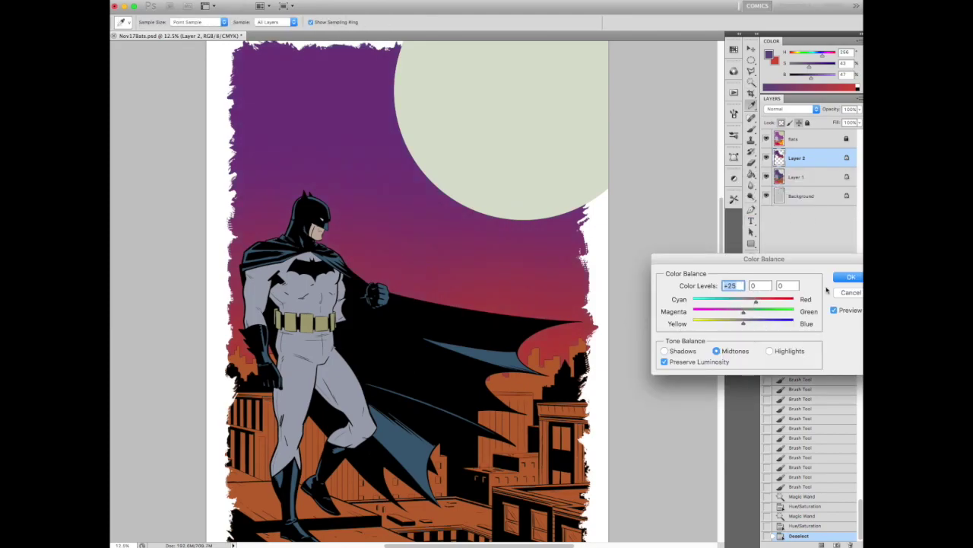
key(Return)
- Darken the whole sky slightly and nudge its hue with two successive Hue/Saturation adjustments
key(super+u)
drag(764, 298, 761, 302)
key(Return)
key(super+u)
drag(767, 244, 761, 243)
click(856, 195)
- Choose a scattered star-spatter brush from the tool presets for painting on the sky layer
key(super+minus)
key(super+plus)
key(super+minus)
key(super+plus)
key(w)
key(b)
key(super+plus)
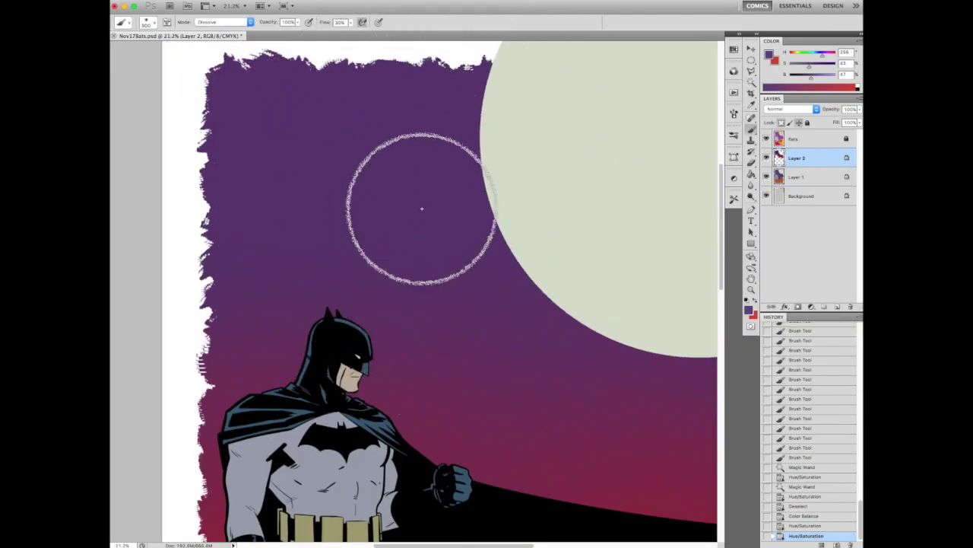
click(734, 199)
scroll(719, 187, down, 3)
mouse_move(720, 187)
mouse_down()
mouse_move(721, 209)
mouse_move(723, 181)
mouse_up()
click(331, 327)
key(Escape)
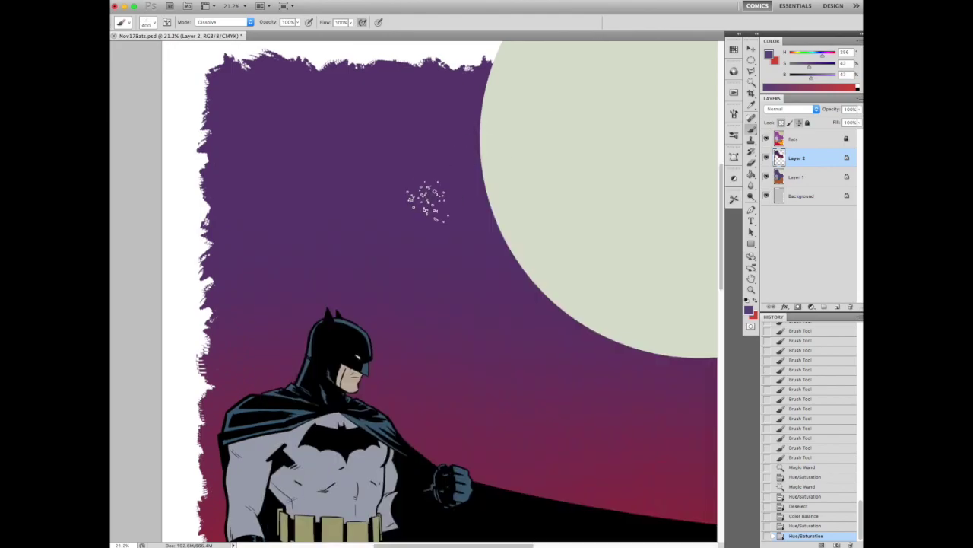
- Sample the moon's pale colour as the brush colour for the stars
key(super+minus)
click(738, 50)
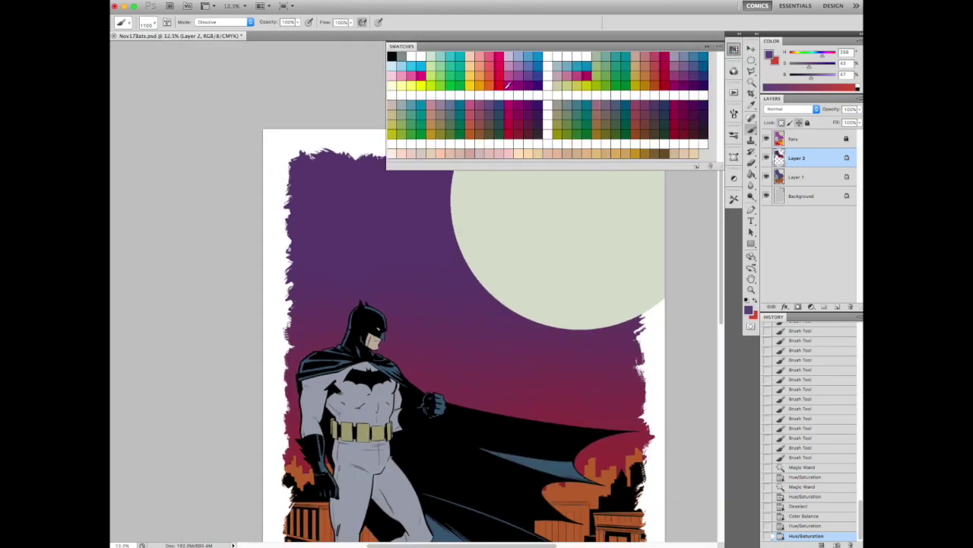
alt+click(500, 205)
click(734, 199)
click(734, 199)
scroll(433, 220, left, 2)
key(super+equal)
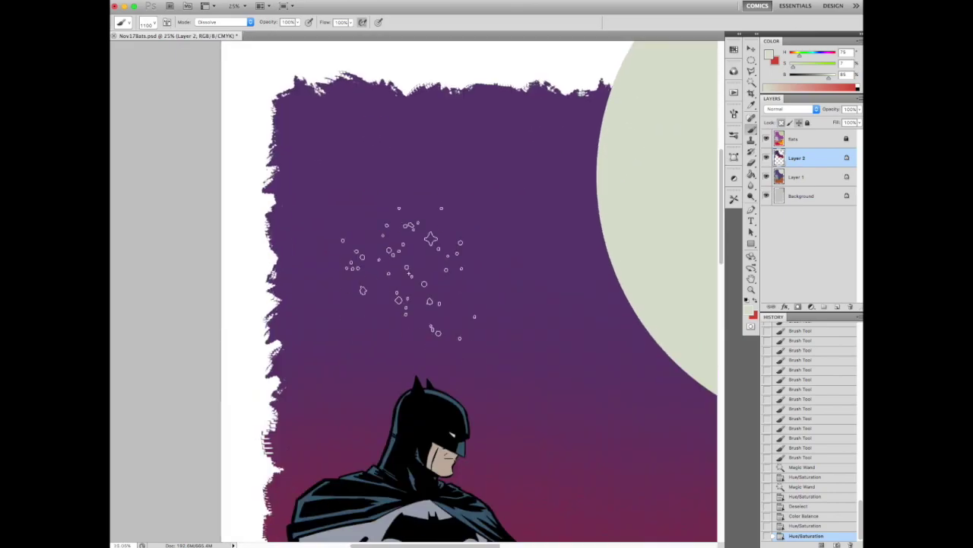
- Spatter pale stars across the purple sky around Batman's head and along the sky beneath the moon
click(408, 359)
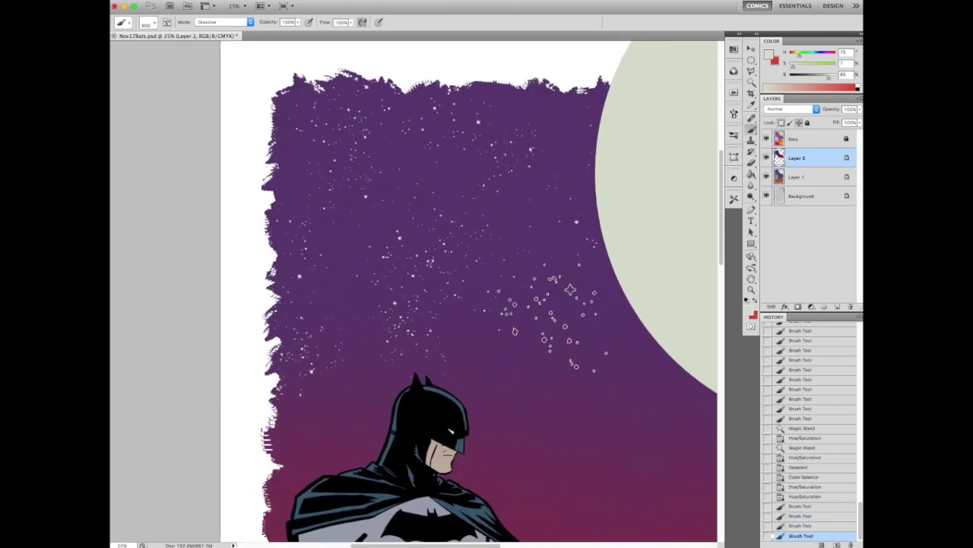
key(super+minus)
click(583, 352)
click(359, 376)
scroll(495, 327, right, 5)
scroll(494, 327, down, 2)
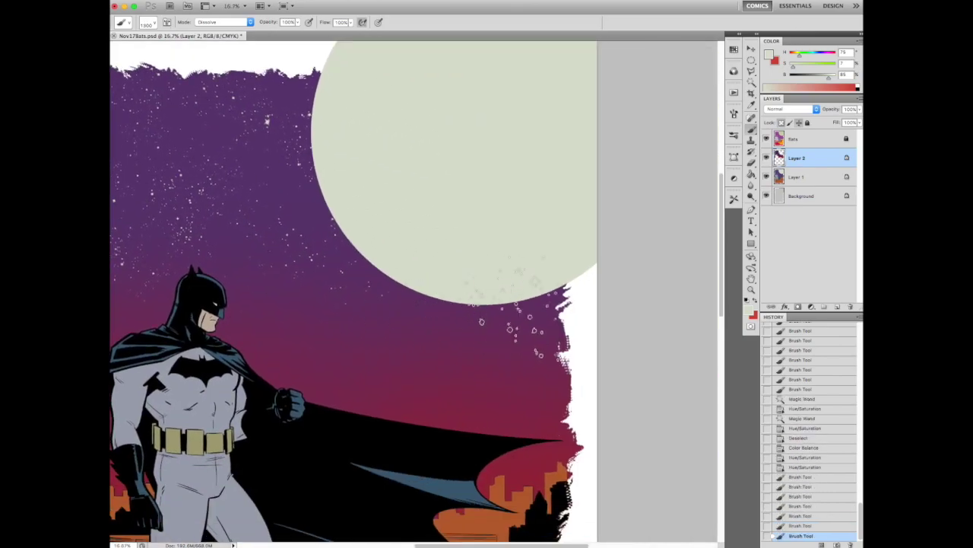
drag(378, 331, 468, 333)
- Add denser clusters of small stars in the upper sky beside the moon's edge and down toward the cape
click(252, 121)
click(280, 129)
click(304, 131)
click(309, 153)
click(246, 92)
click(294, 110)
click(388, 190)
click(390, 259)
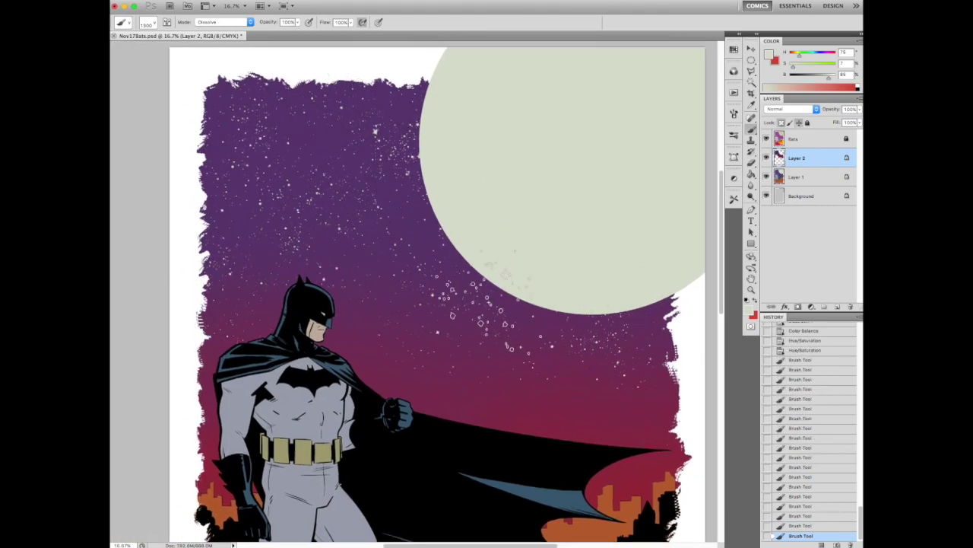
click(400, 217)
- Choose a starburst brush preset and place one large glowing star in the purple sky beside the moon
key(ctrl+minus)
key(ctrl+minus)
key(ctrl+minus)
right_click(449, 190)
double_click(337, 191)
scroll(413, 210, up, 5)
click(410, 220)
scroll(411, 220, down, 4)
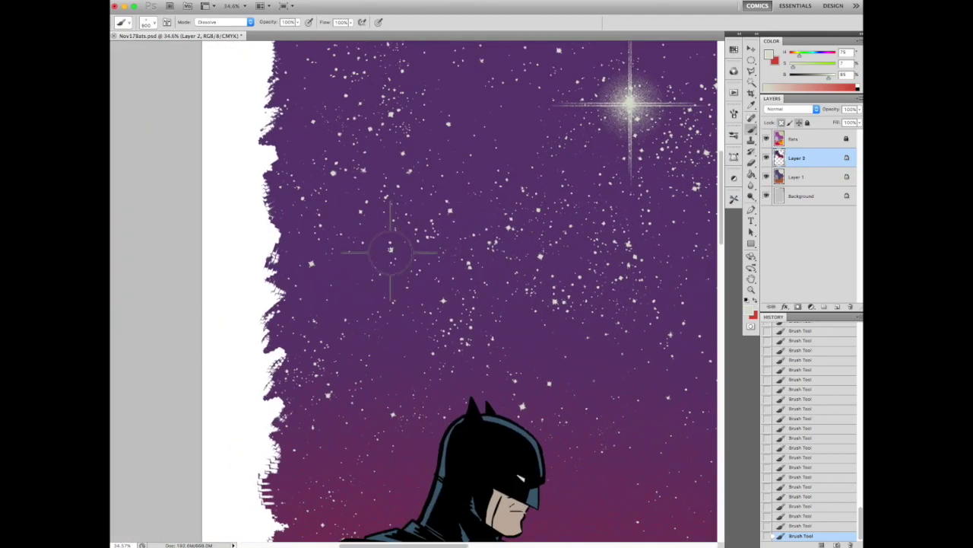
- Try several smaller starbursts across the purple sky and beneath the moon, then step back to the single large star
scroll(416, 295, up, 3)
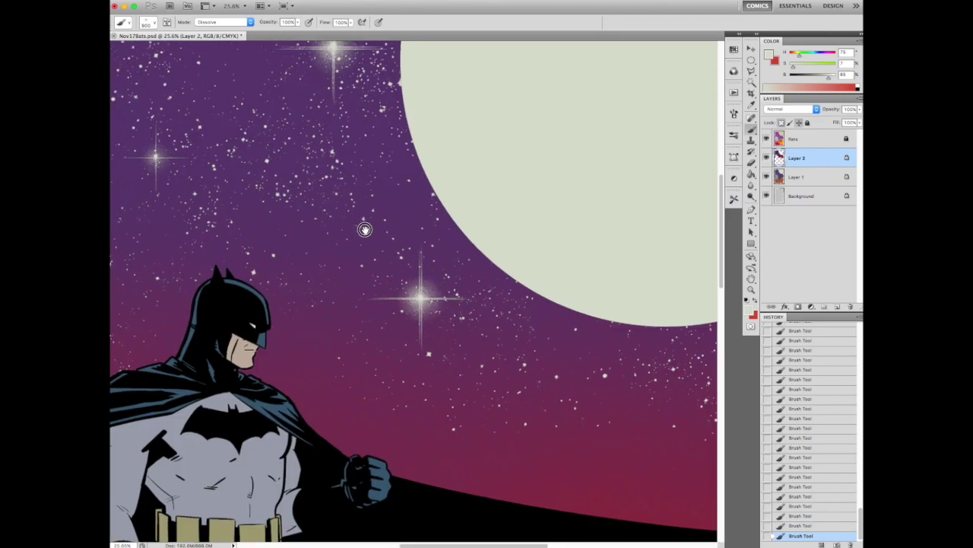
scroll(426, 282, up, 3)
scroll(449, 274, left, 4)
click(466, 260)
scroll(411, 309, up, 3)
scroll(411, 309, left, 4)
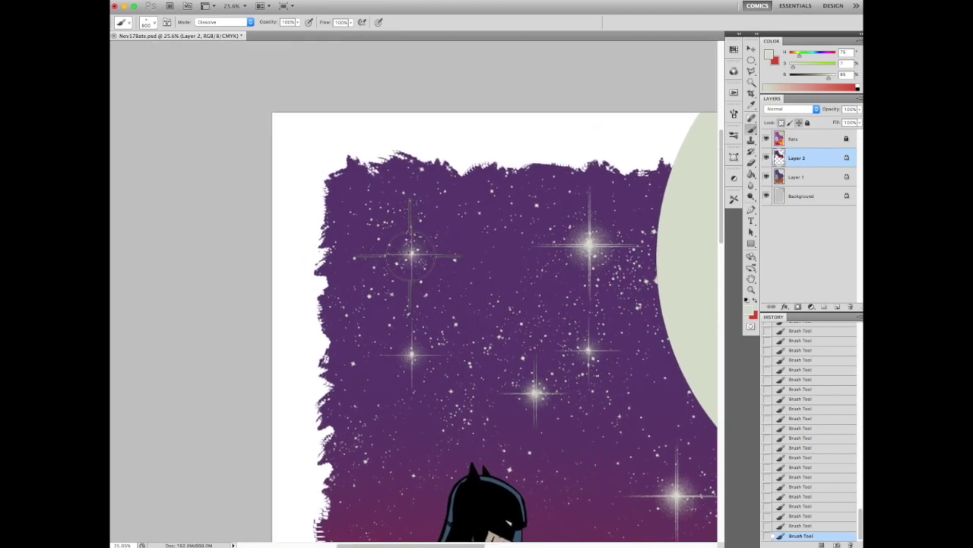
scroll(396, 342, down, 3)
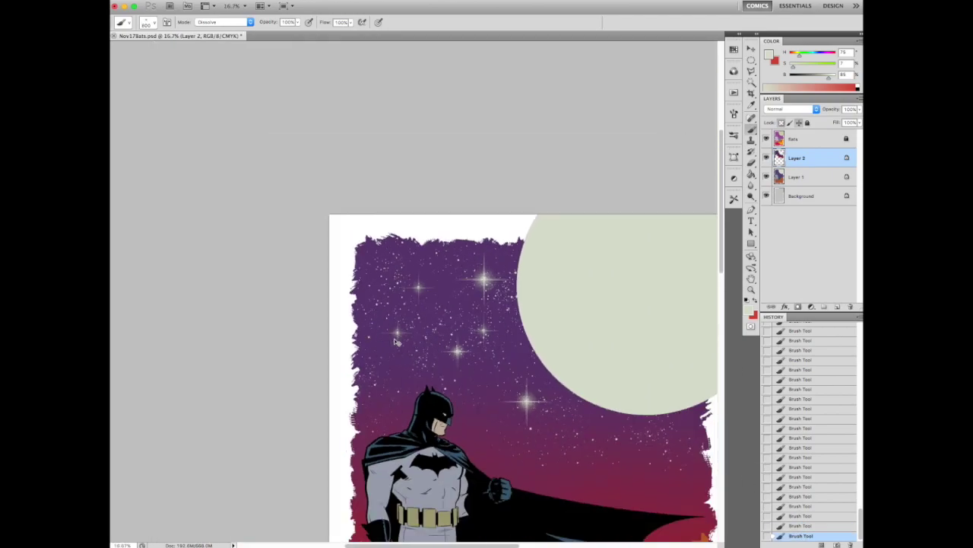
scroll(394, 340, down, 2)
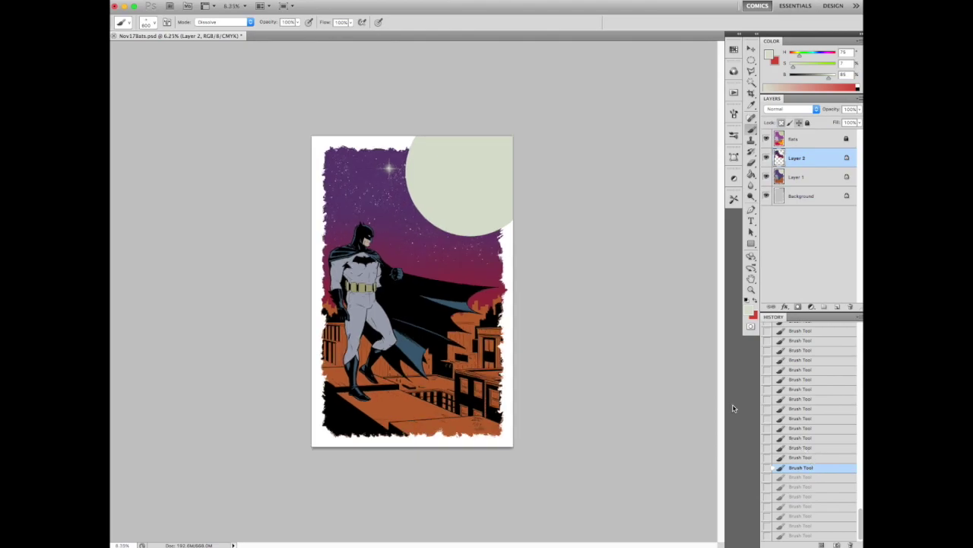
- Dab five smaller starbursts around the large star in the upper sky, keeping them between the torn border and the moon
scroll(395, 222, up, 3)
scroll(373, 244, right, 3)
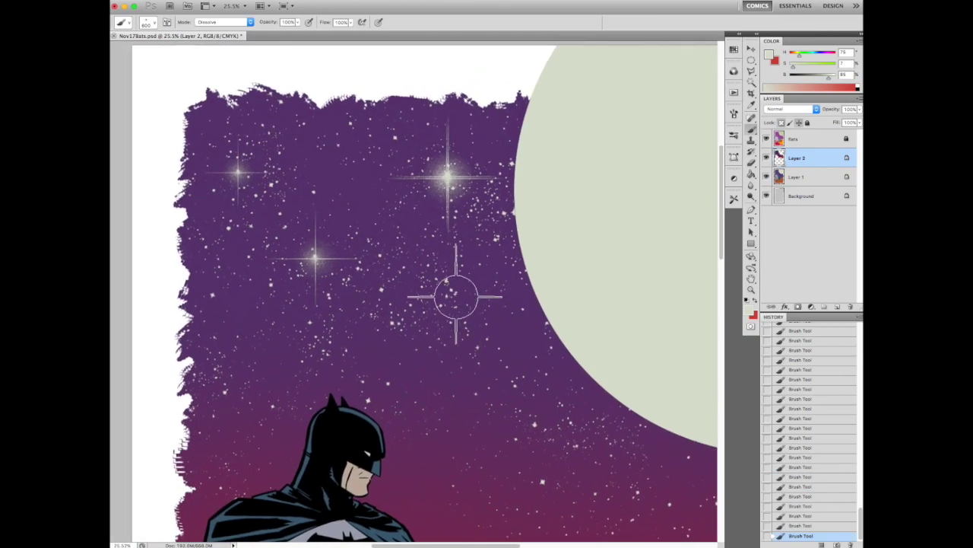
scroll(428, 268, down, 3)
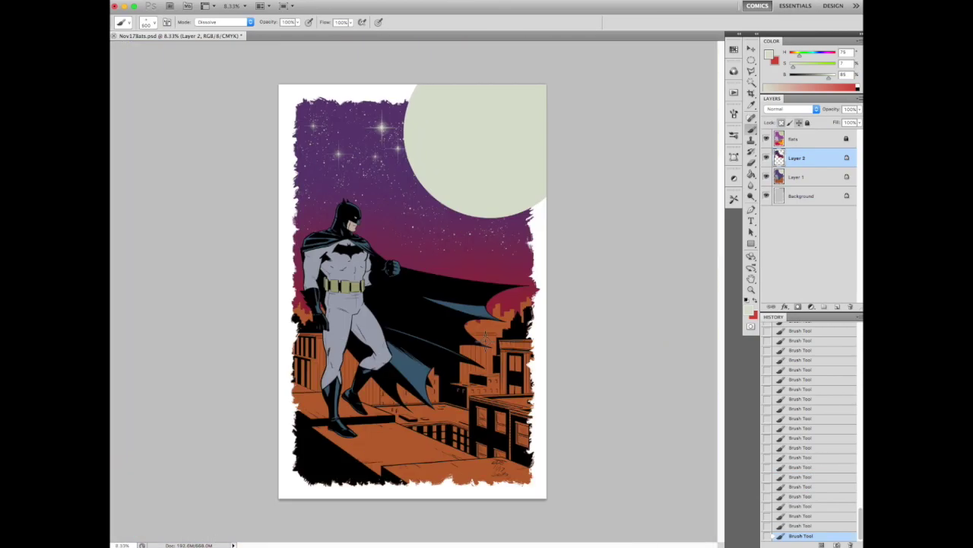
scroll(384, 251, up, 4)
scroll(530, 134, down, 3)
scroll(530, 134, up, 4)
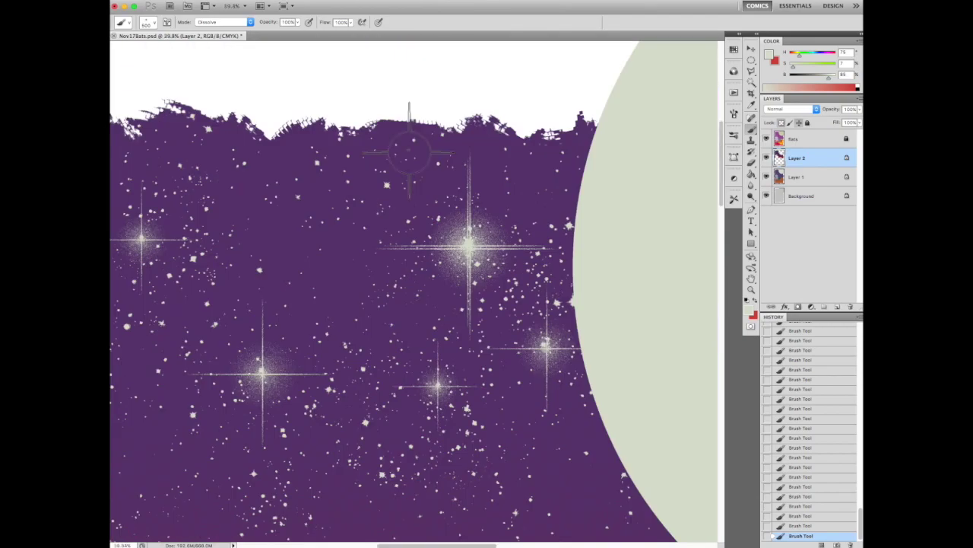
scroll(388, 185, down, 5)
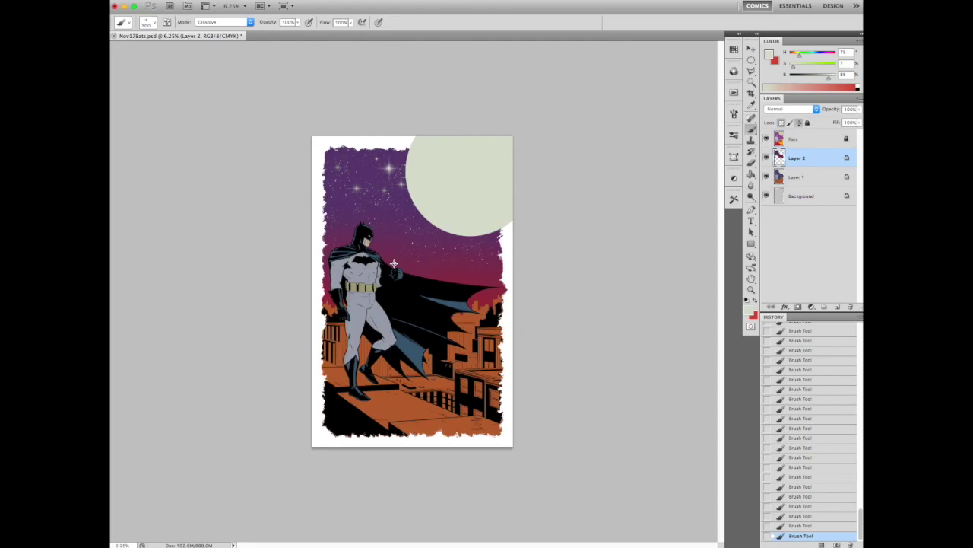
- Select the star pixels with the Magic Wand, fine-tune their colour with Hue/Saturation, and deselect
scroll(386, 142, up, 4)
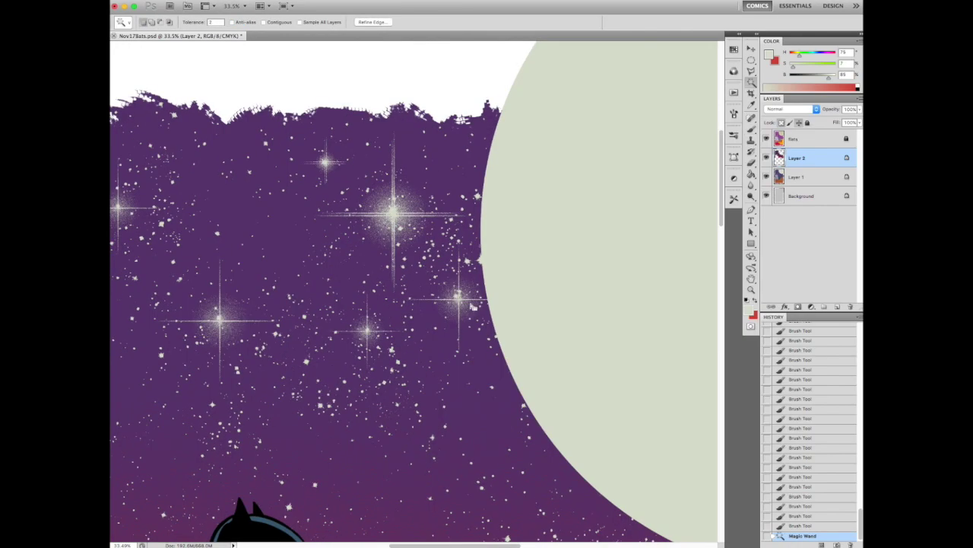
key(ctrl+u)
drag(768, 240, 758, 243)
key(Return)
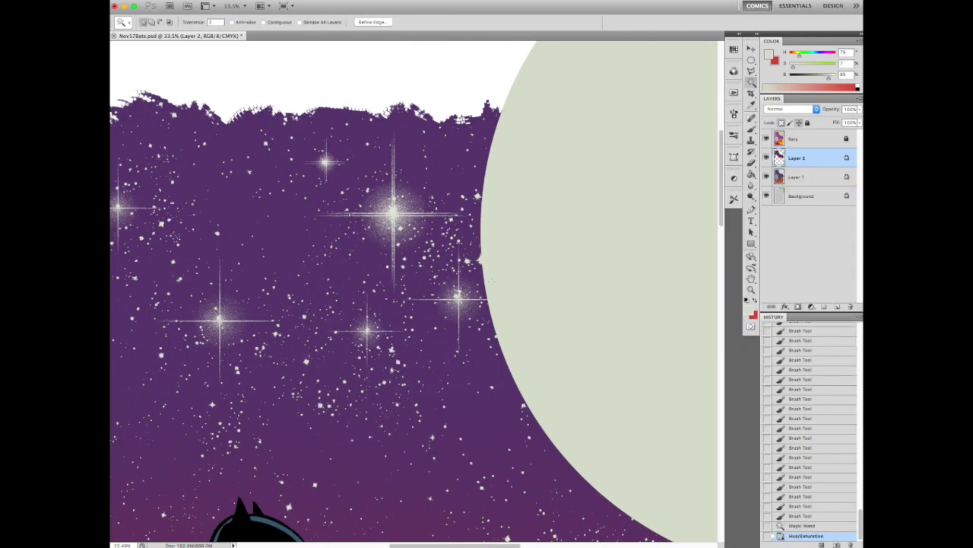
scroll(472, 285, down, 4)
scroll(471, 285, up, 4)
scroll(472, 285, down, 4)
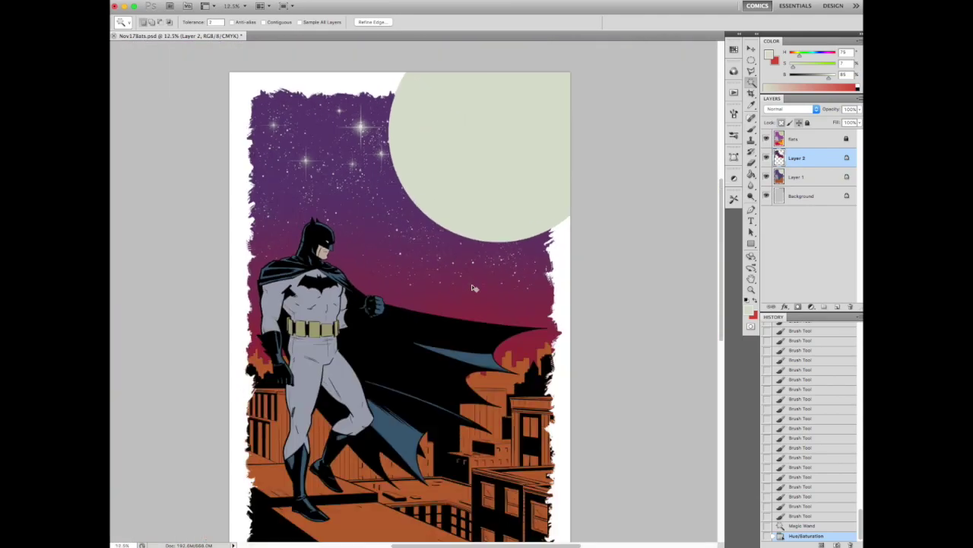
scroll(420, 196, up, 3)
key(ctrl+d)
scroll(531, 294, down, 2)
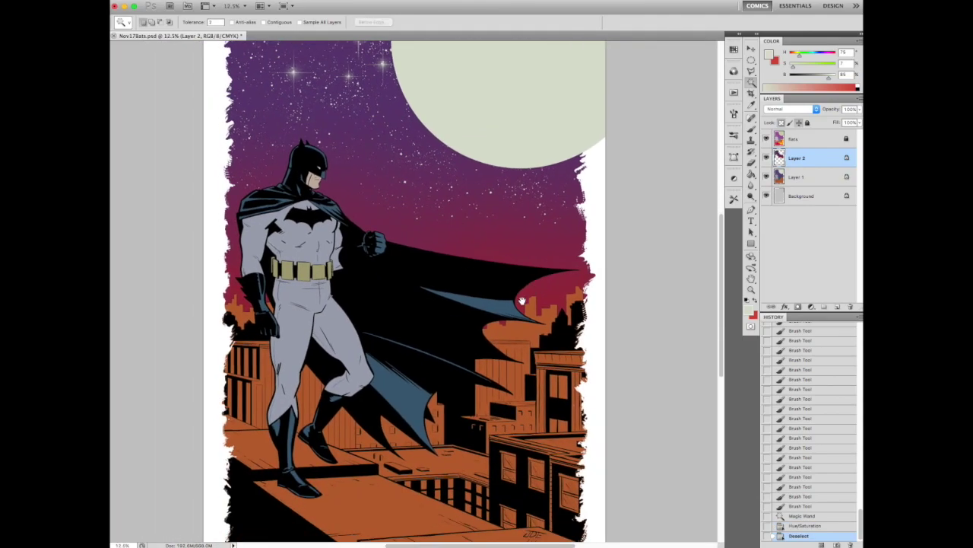
scroll(483, 312, up, 2)
scroll(483, 312, left, 2)
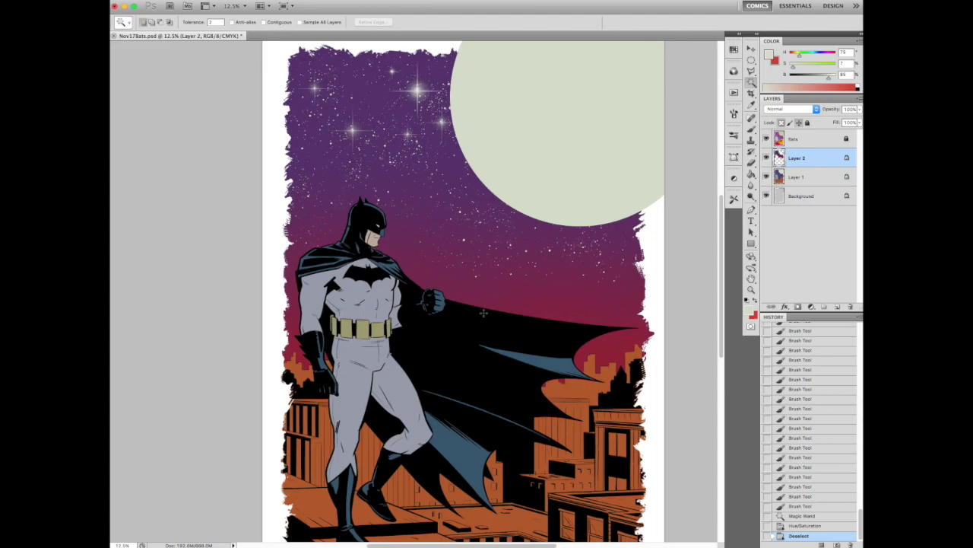
scroll(483, 312, down, 1)
scroll(473, 272, up, 3)
scroll(462, 258, up, 3)
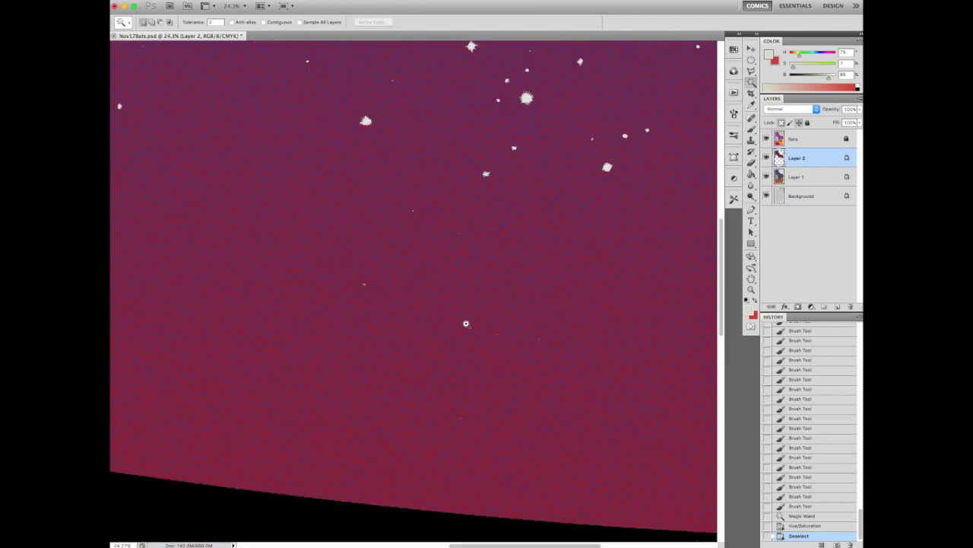
click(429, 270)
key(ctrl+d)
scroll(430, 269, down, 3)
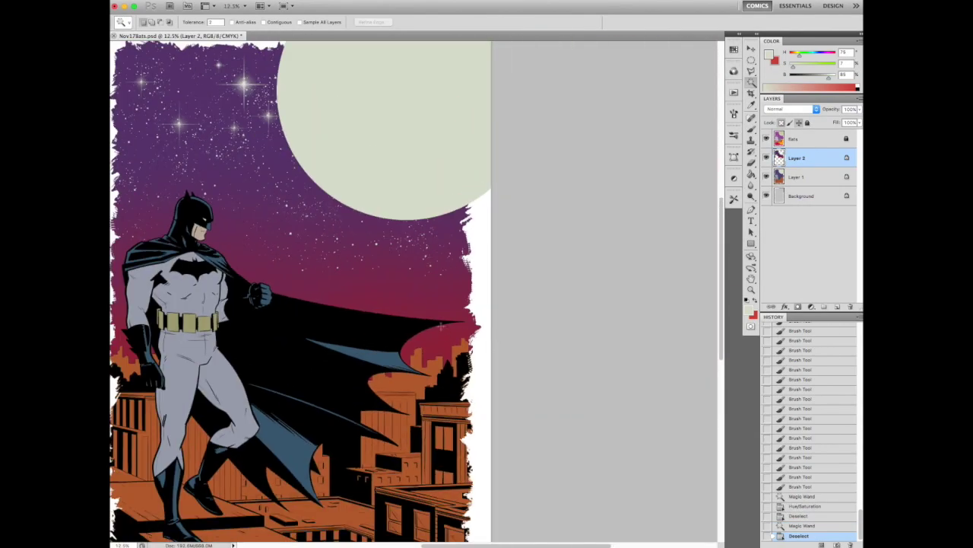
- Select the red pixels of the sky gradient and set Hue +15, Saturation +31 and Lightness +30 for them
scroll(446, 352, up, 4)
click(445, 352)
scroll(446, 352, down, 5)
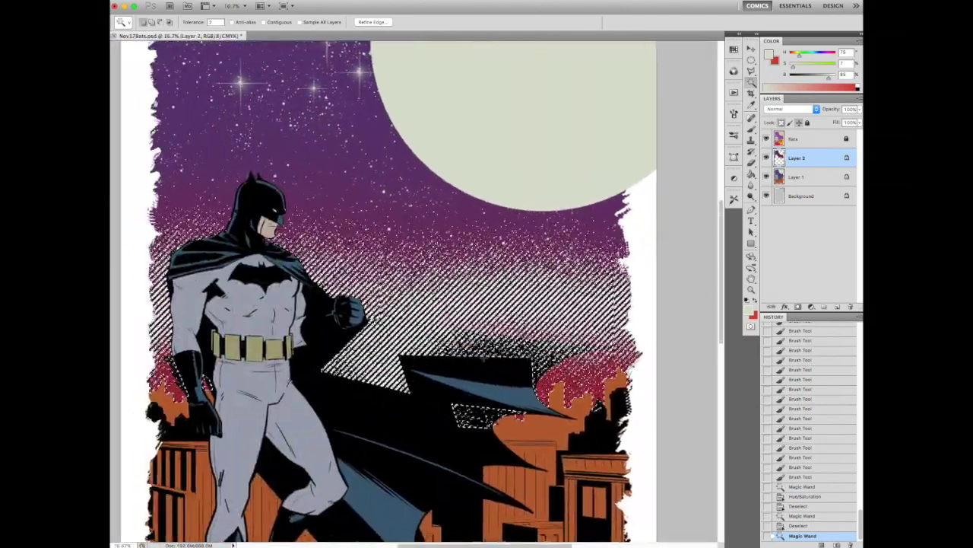
key(ctrl+h)
key(ctrl+u)
drag(766, 298, 782, 299)
key(super+minus)
key(super+minus)
key(super+minus)
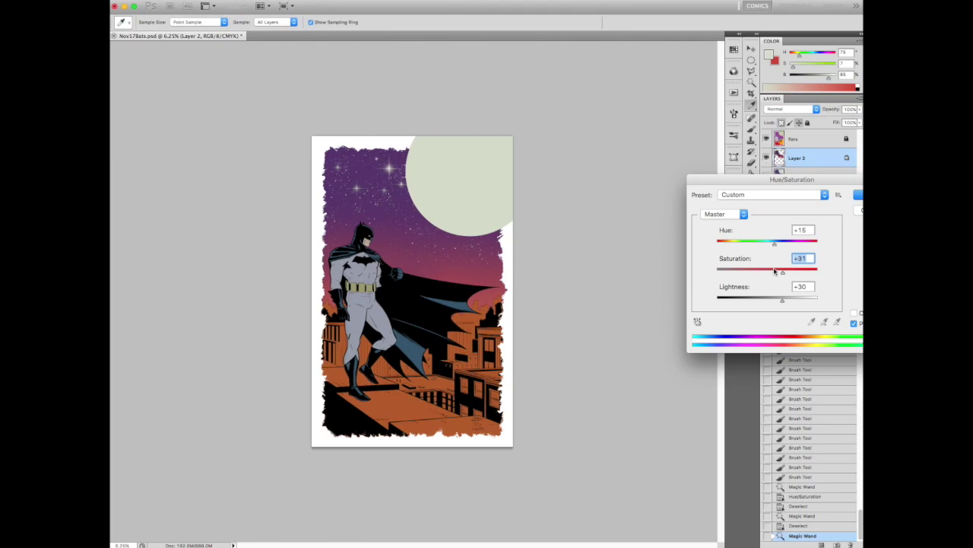
click(858, 195)
- Load the "A dissolve tighter" brush preset and brush dark purple over the sky below the moon
key(b)
scroll(624, 217, up, 5)
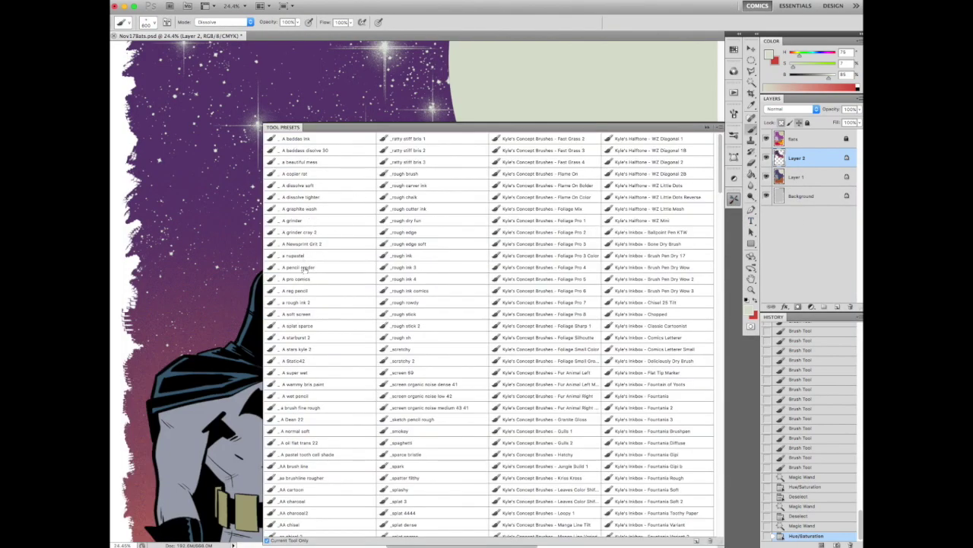
click(317, 196)
key(super+minus)
key(super+minus)
key(super+minus)
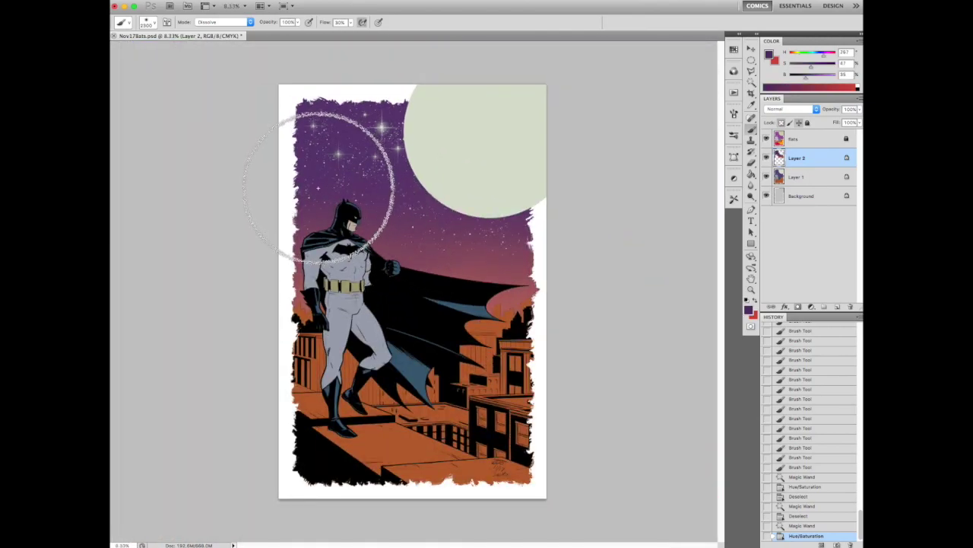
click(457, 208)
- Select the purple sky pixels with the Magic Wand and set Saturation +14 and Lightness -18 for them
key(super+minus)
scroll(380, 114, up, 8)
key(w)
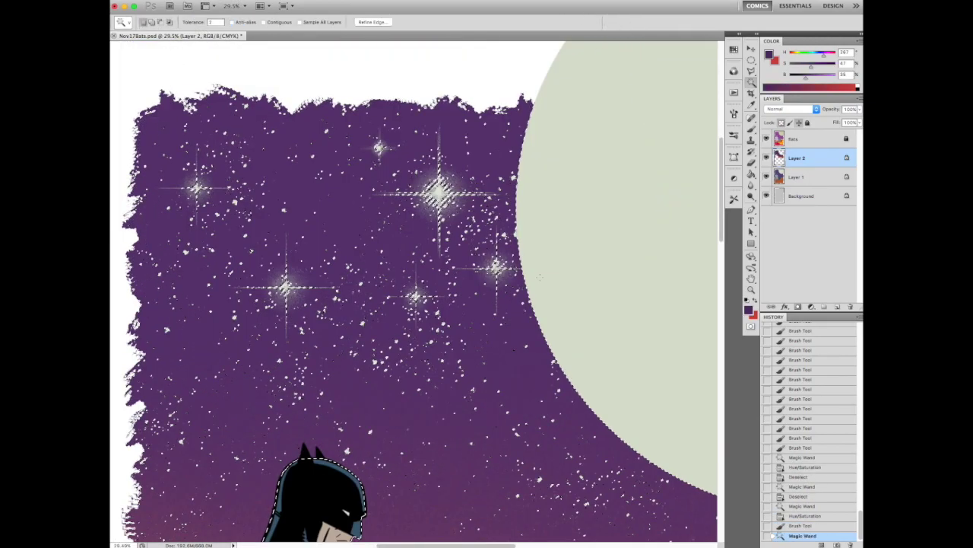
click(436, 194)
key(super+u)
drag(767, 302, 760, 303)
key(super+minus)
key(super+minus)
key(super+minus)
key(super+minus)
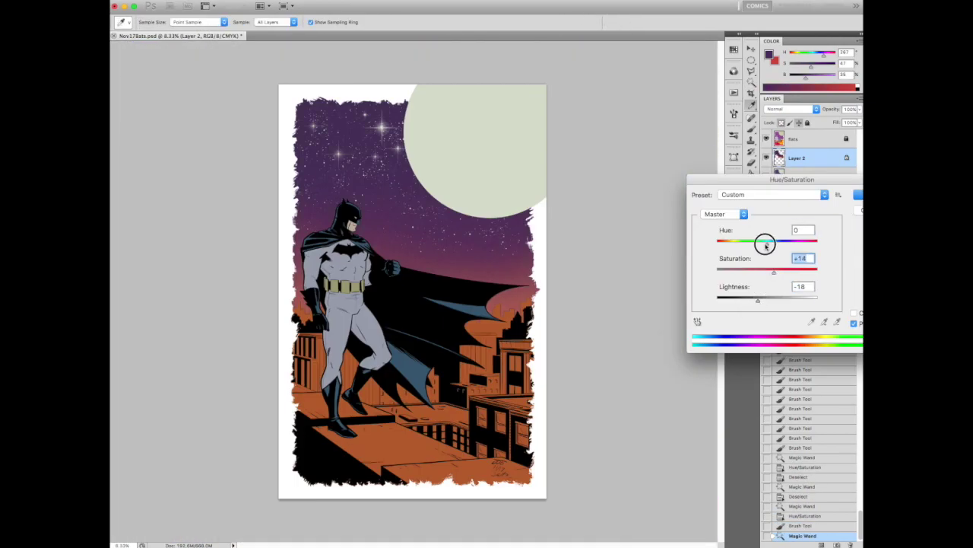
key(Return)
- Select the red pixels of the sky gradient again and adjust their tint with Color Balance
scroll(395, 217, up, 15)
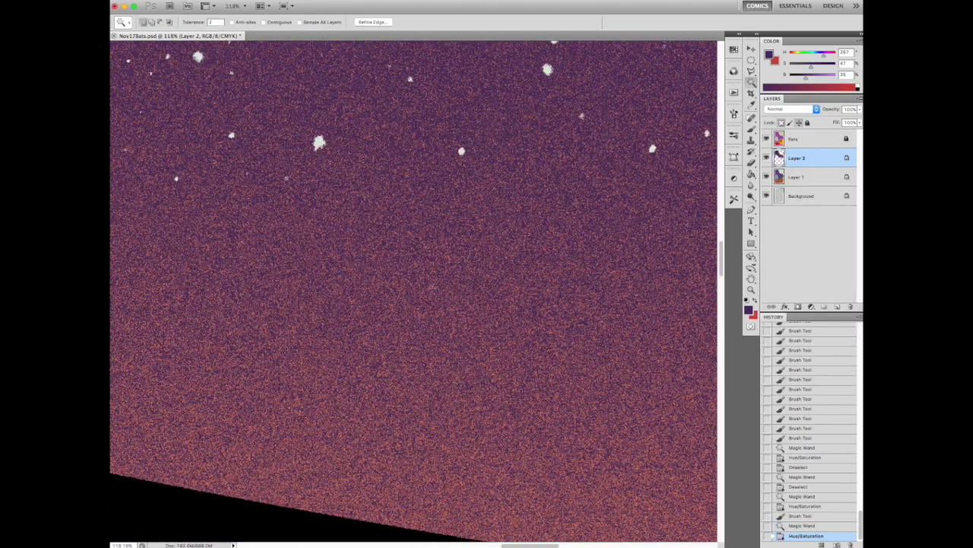
scroll(394, 217, down, 15)
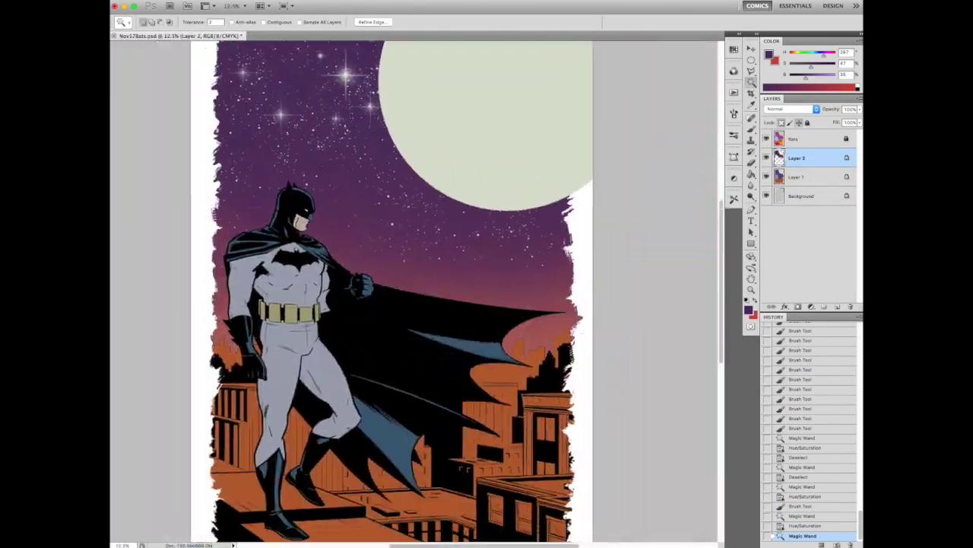
click(296, 222)
key(super+b)
key(Return)
key(super+minus)
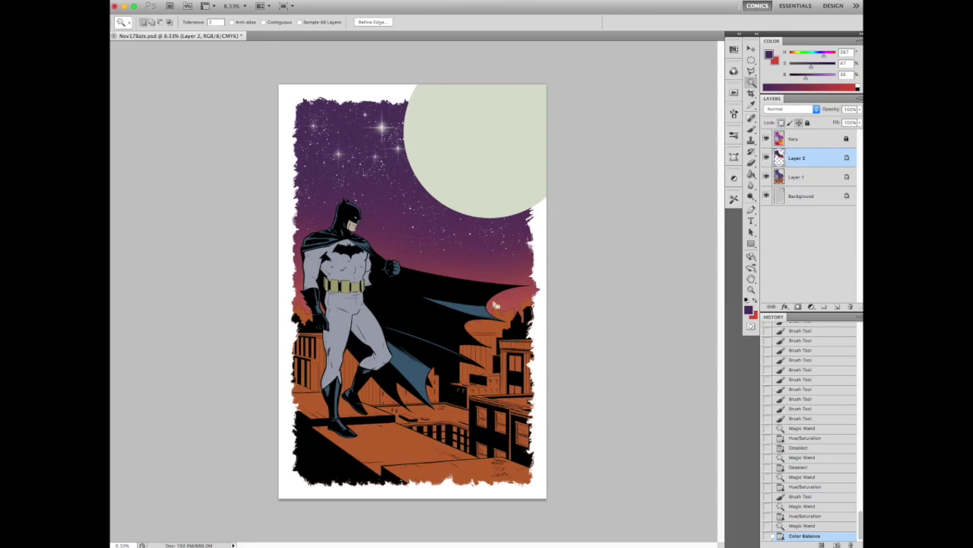
- Merge the finished sky down and copy the orange city area onto its own layer above the merged Background
scroll(479, 365, up, 5)
key(super+e)
click(532, 365)
key(super+j)
key(super+e)
- Select the distant skyline silhouettes on Layer 2 with the Magic Wand and fill them with red sampled from the sky
scroll(411, 304, down, 5)
scroll(334, 296, up, 5)
click(327, 297)
scroll(491, 286, down, 4)
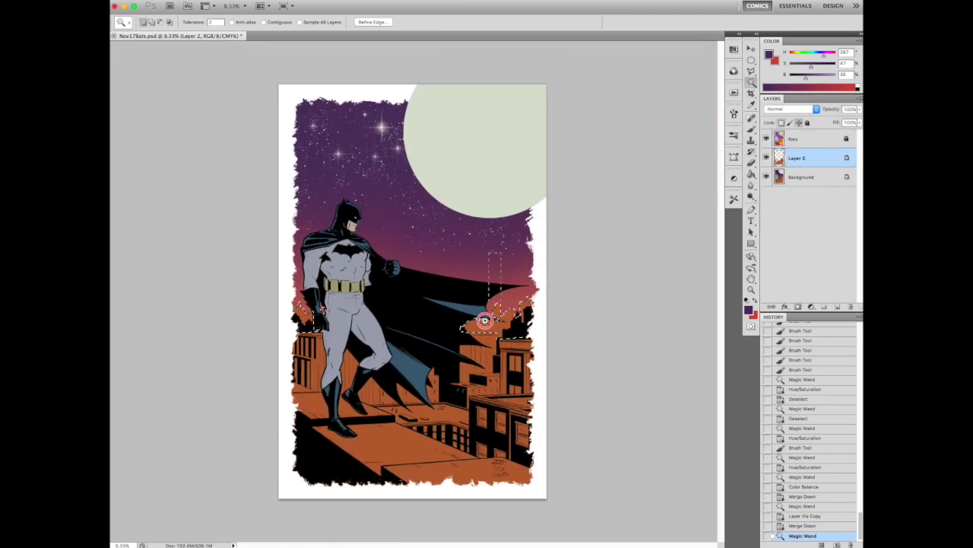
key(b)
scroll(491, 286, up, 3)
scroll(532, 320, up, 2)
alt+click(498, 320)
scroll(608, 326, down, 2)
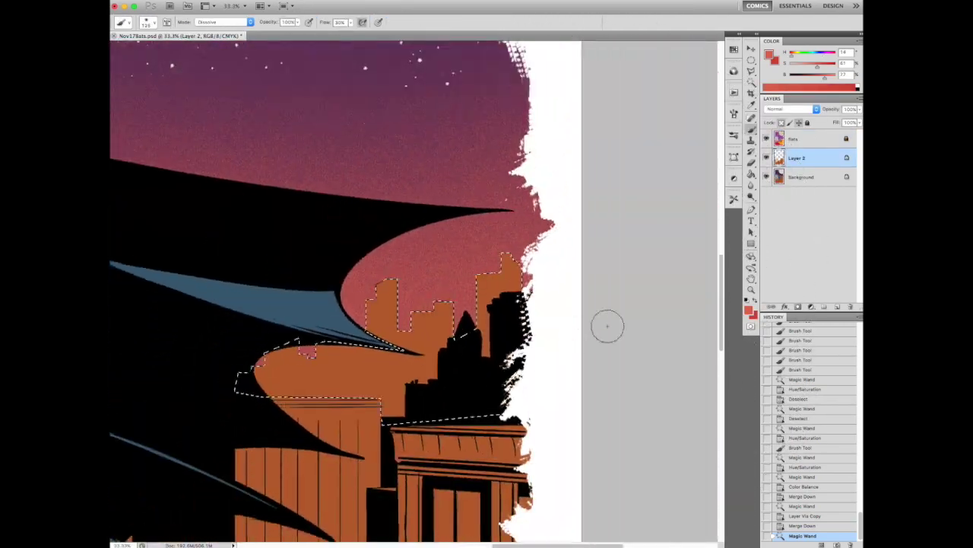
scroll(608, 327, down, 3)
scroll(478, 290, up, 3)
scroll(478, 290, down, 5)
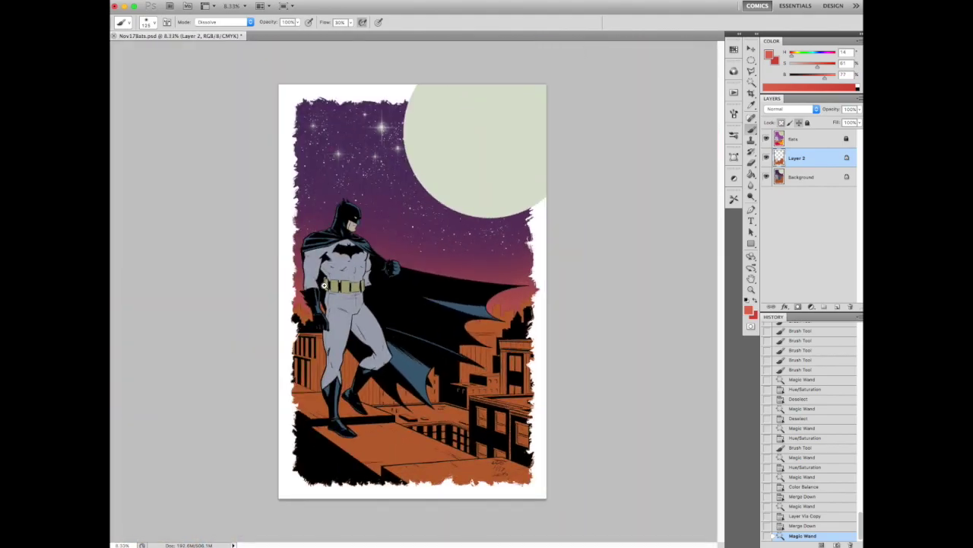
scroll(325, 285, up, 5)
key(alt+BackSpace)
- Set Hue -16, Saturation -33 and Lightness -54 for the filled distant skyline
key(ctrl+u)
drag(767, 298, 742, 298)
key(ctrl+minus)
key(ctrl+minus)
key(ctrl+minus)
key(ctrl+minus)
key(ctrl+minus)
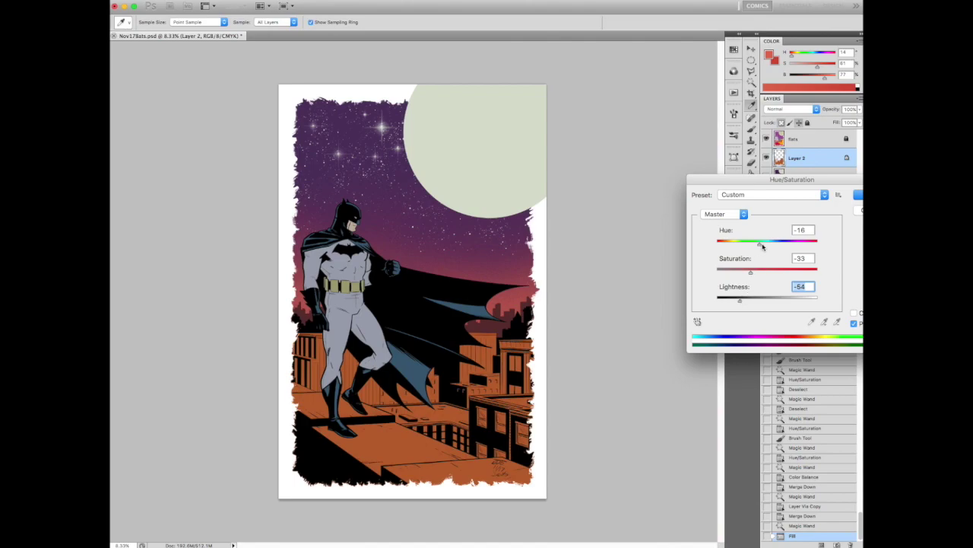
key(Return)
- Select dissolved pixels of the red lower sky on the Background layer and set Saturation +21 and Lightness -15
scroll(456, 357, up, 2)
scroll(456, 358, down, 3)
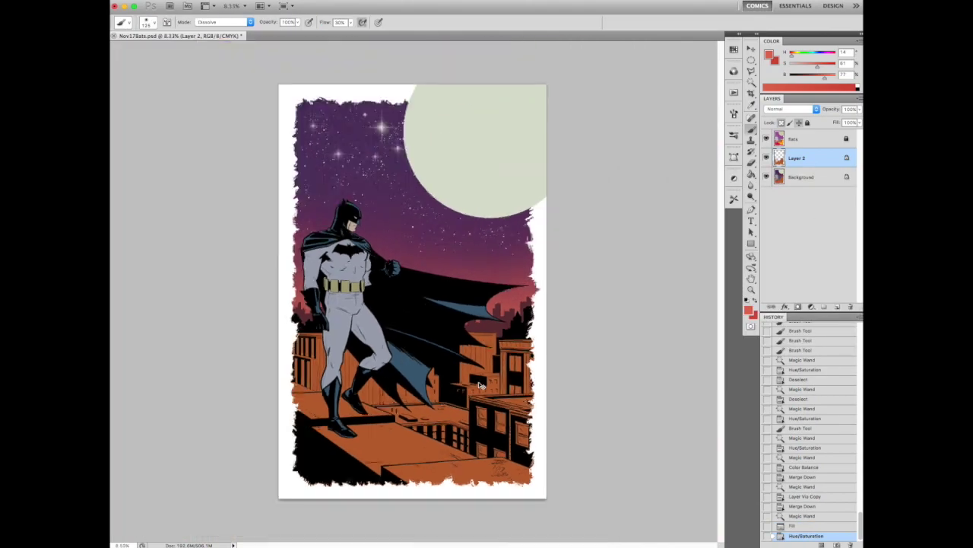
scroll(456, 357, up, 5)
scroll(456, 359, down, 1)
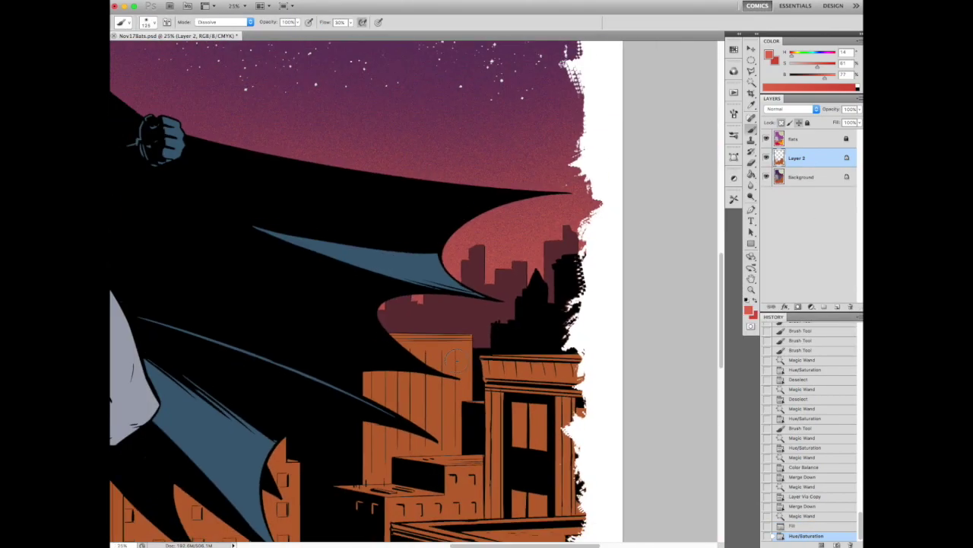
scroll(455, 359, down, 3)
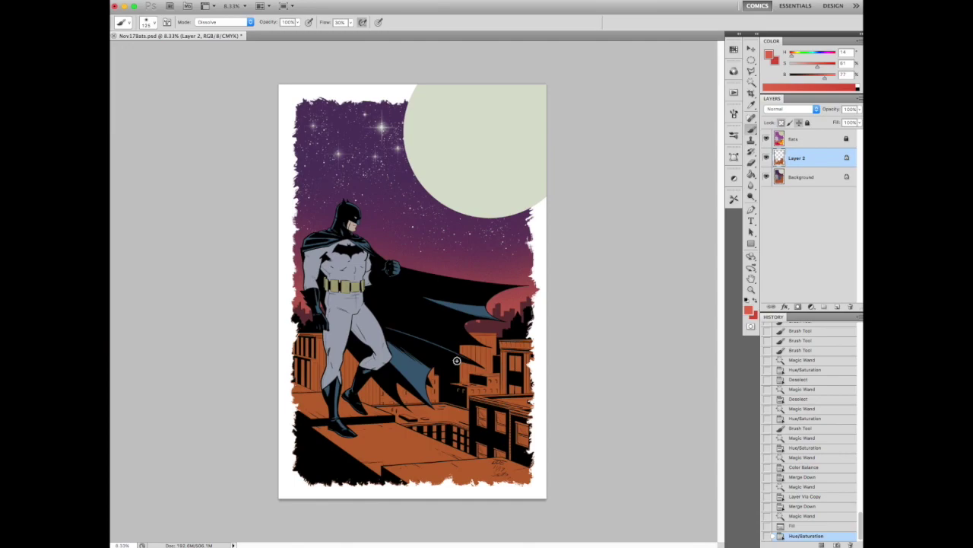
click(797, 177)
scroll(426, 312, up, 5)
scroll(426, 312, down, 3)
scroll(424, 313, down, 1)
key(w)
click(424, 313)
key(ctrl+u)
drag(767, 300, 760, 301)
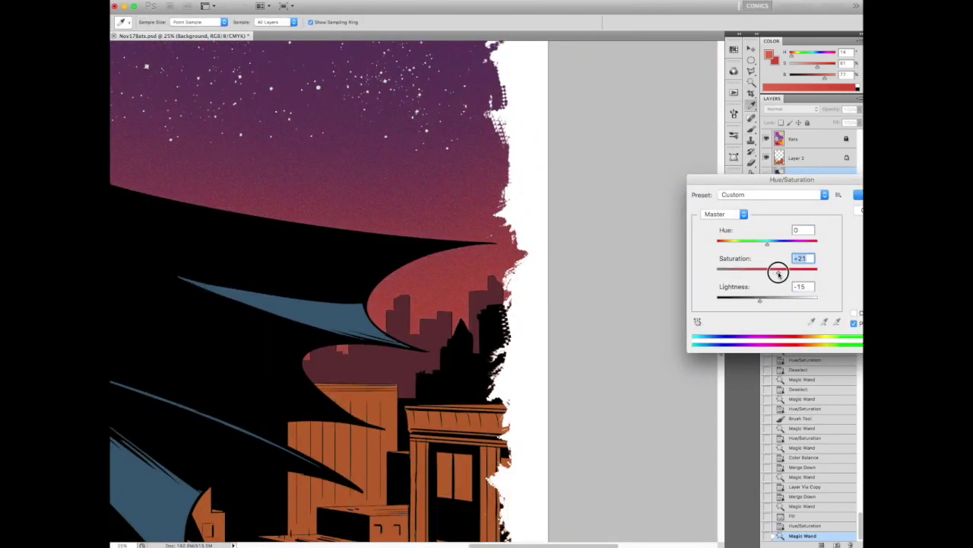
key(ctrl+minus)
key(ctrl+minus)
key(ctrl+minus)
key(Return)
- Make another Magic Wand selection of sky pixels and set Hue -3, Saturation +17 and Lightness -9 for it
scroll(323, 80, up, 5)
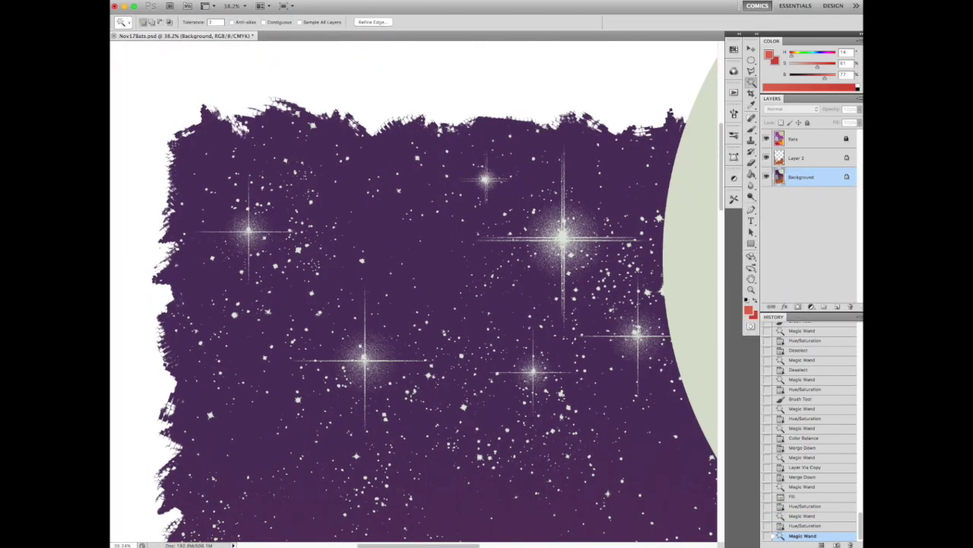
key(ctrl+u)
drag(768, 300, 763, 303)
key(ctrl+minus)
key(ctrl+minus)
key(ctrl+minus)
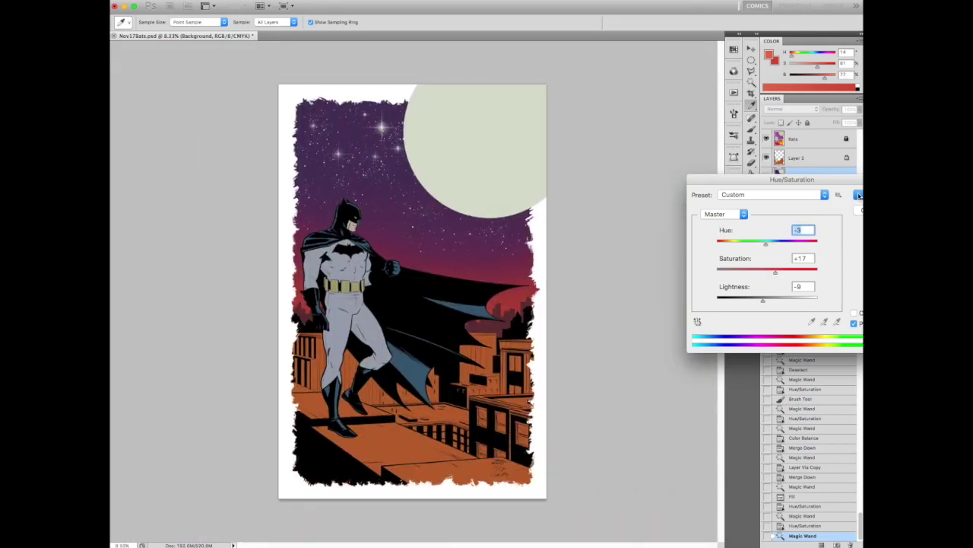
key(Return)
- Select the red dissolved pixels just above the skyline and shift them towards pink with Hue/Saturation
scroll(459, 340, up, 6)
scroll(460, 339, down, 8)
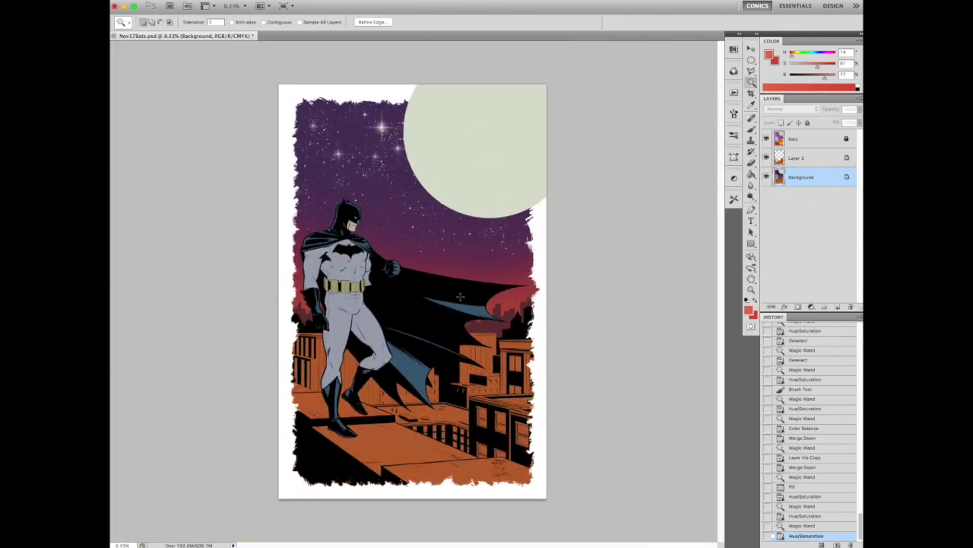
scroll(460, 297, up, 8)
click(521, 326)
key(ctrl+u)
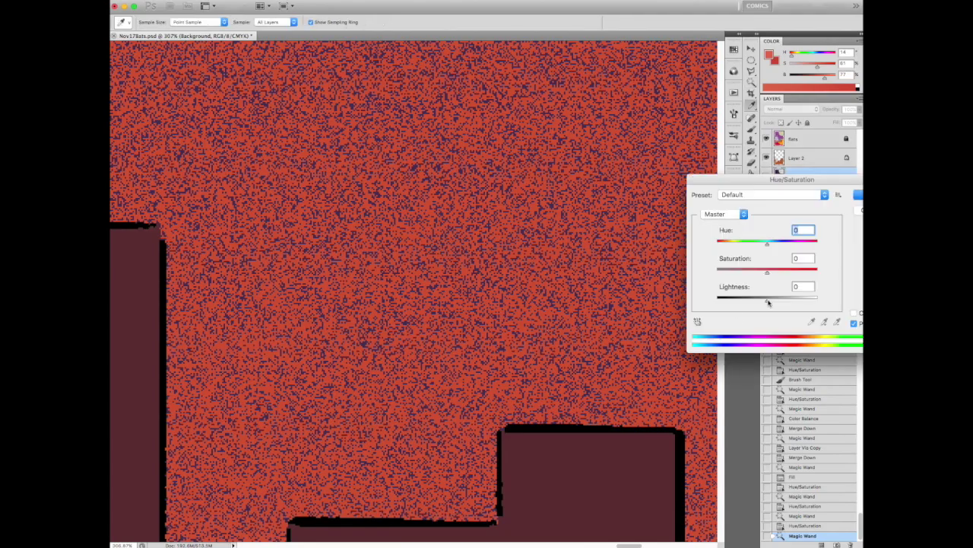
key(ctrl+minus)
key(Return)
key(ctrl+minus)
key(ctrl+minus)
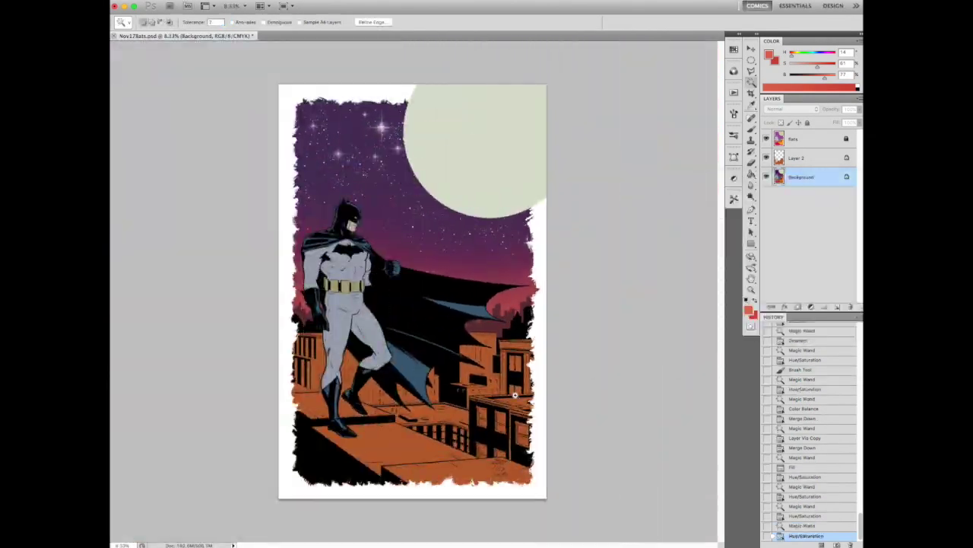
- Select the distant skyline on Layer 2 again, darken it with Lightness -9 in Hue/Saturation, and deselect
key(ctrl+plus)
click(796, 158)
scroll(684, 266, up, 3)
click(381, 304)
key(ctrl+u)
drag(767, 297, 762, 302)
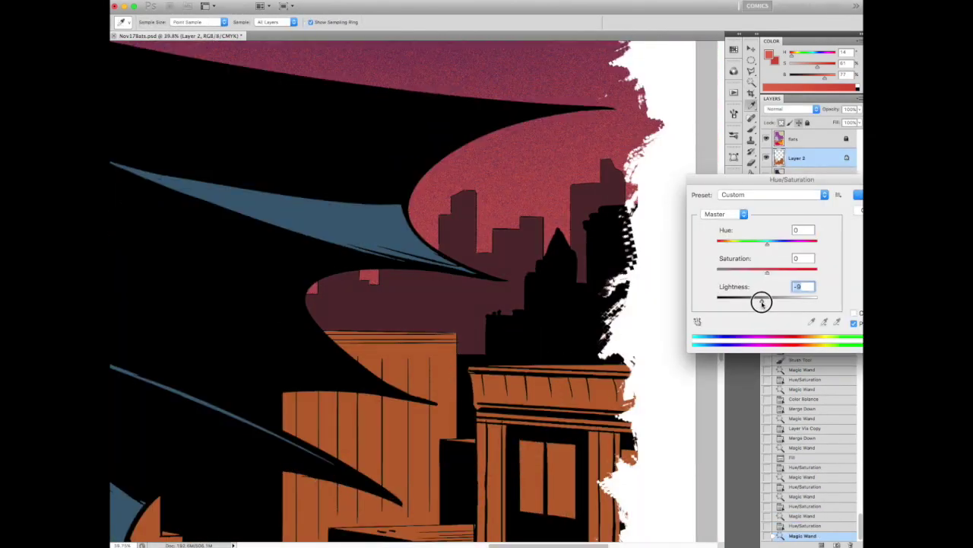
key(Return)
key(ctrl+minus)
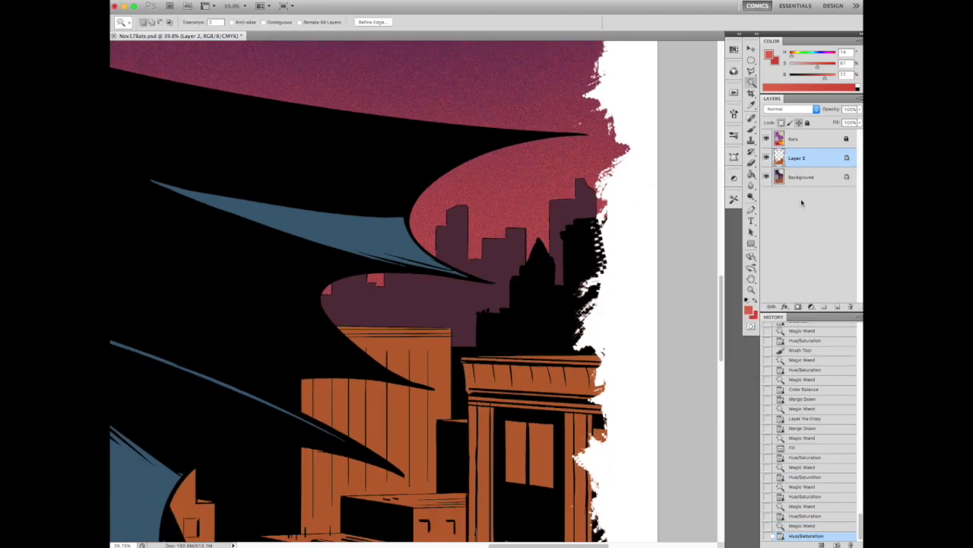
key(ctrl+minus)
key(ctrl+plus)
key(ctrl+d)
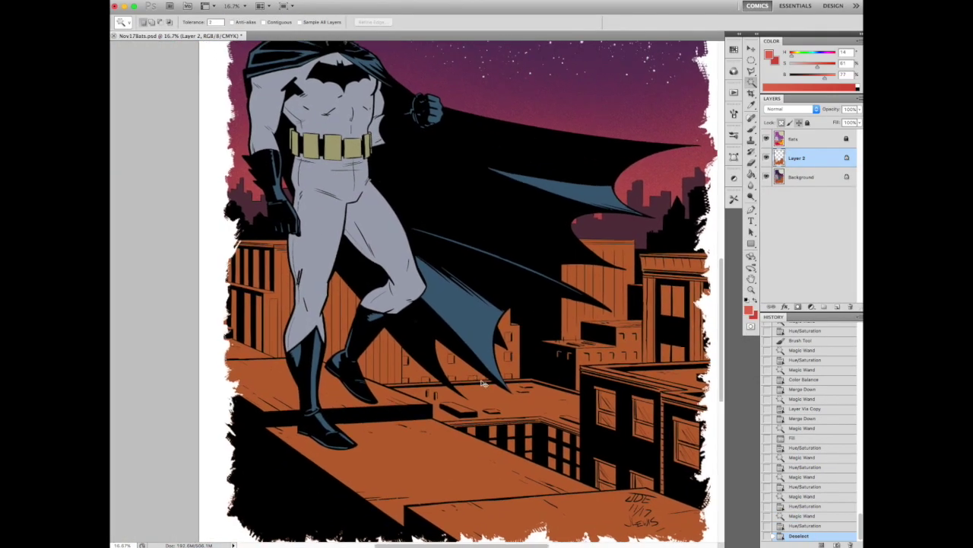
- Select the tall building below the cape's tips with the Magic Wand and make it redder with Hue/Saturation
key(ctrl+minus)
key(ctrl+minus)
key(ctrl+minus)
key(ctrl+plus)
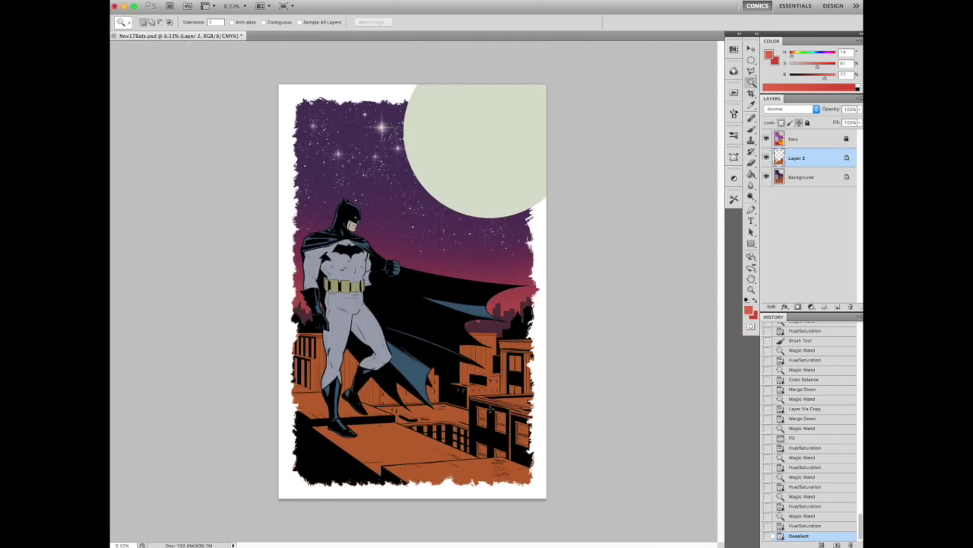
scroll(476, 407, up, 4)
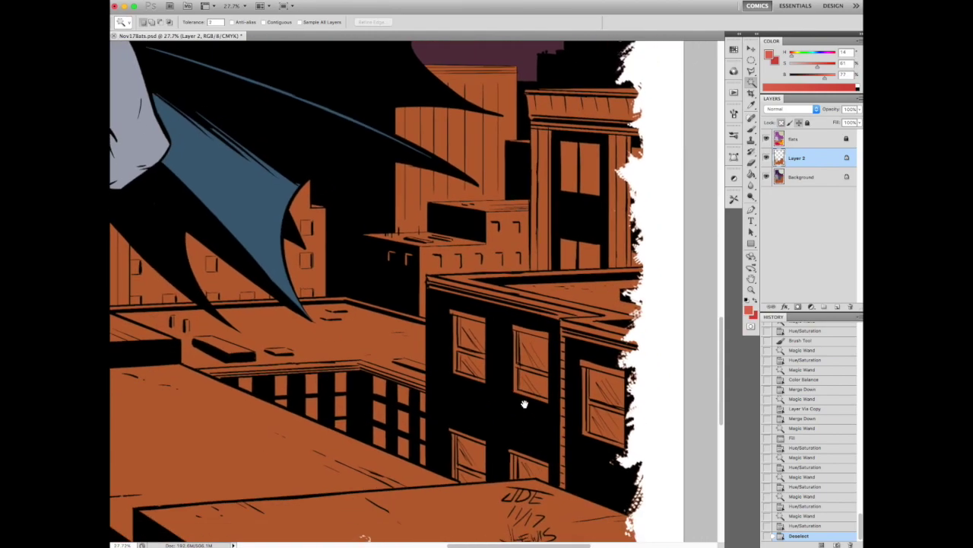
scroll(525, 400, down, 5)
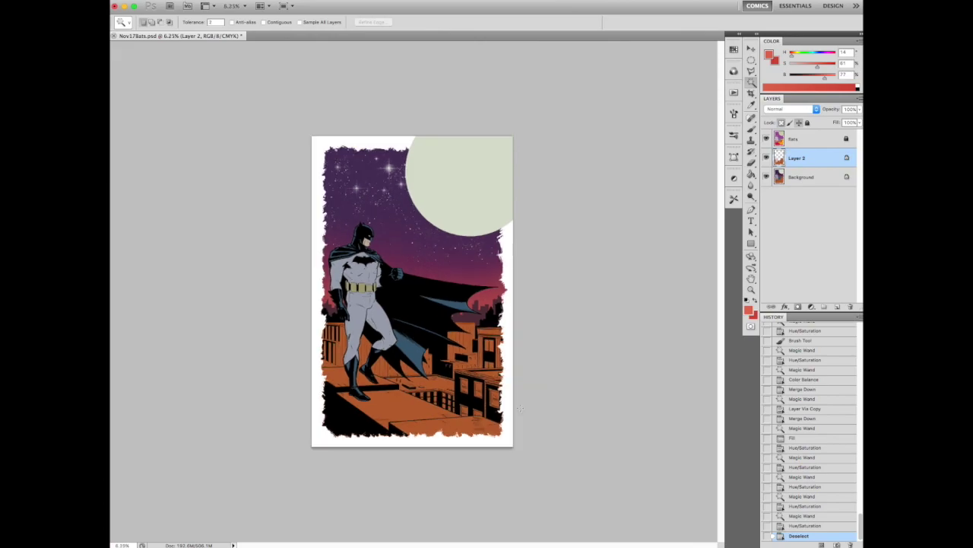
scroll(520, 409, down, 1)
scroll(524, 403, up, 5)
key(b)
scroll(532, 388, down, 3)
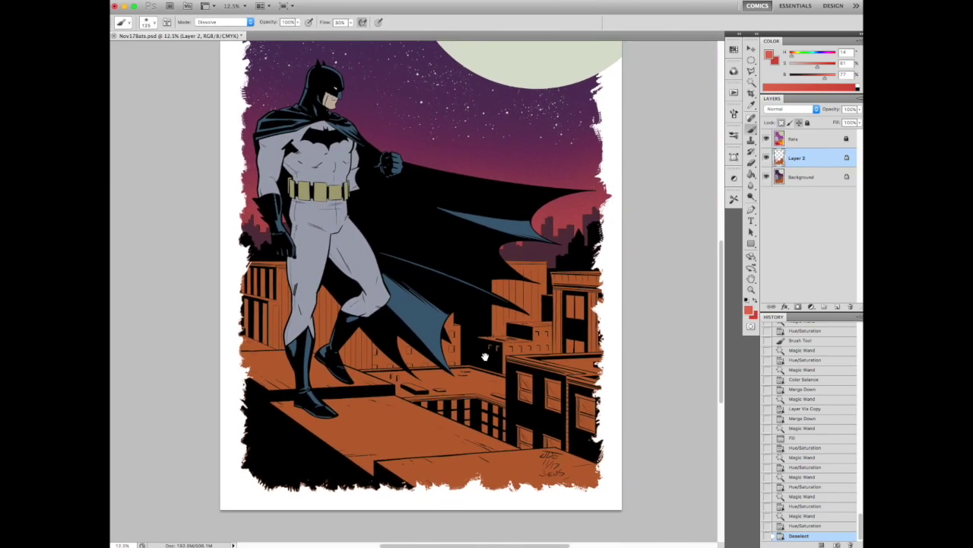
key(w)
click(491, 278)
key(ctrl+u)
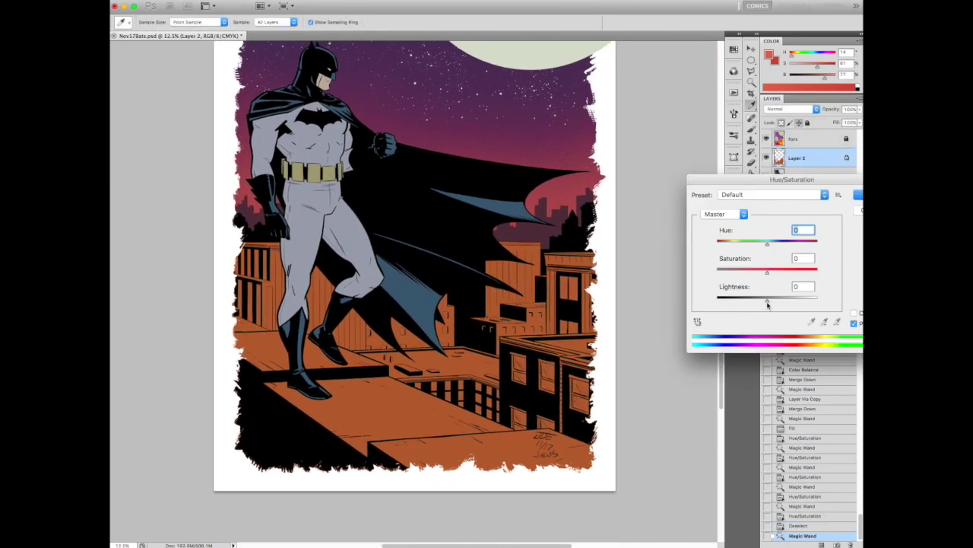
drag(769, 245, 765, 244)
key(Return)
- Fill the windowed building behind the lower cape with the tall building's red-brown and set Hue -6, Saturation -25, Lightness -13
key(alt+])
click(443, 314)
key(alt+[)
key(b)
key(alt+BackSpace)
key(ctrl+d)
key(ctrl+u)
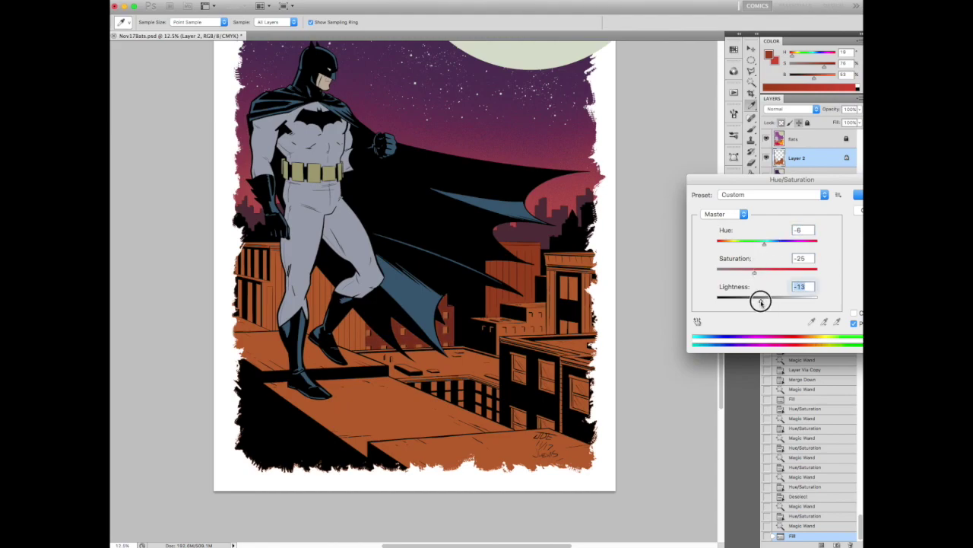
click(857, 195)
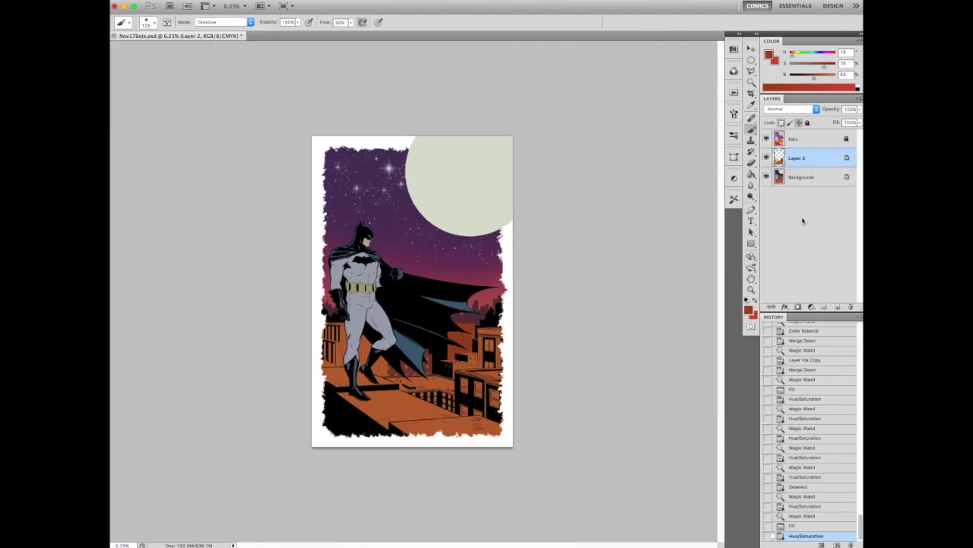
- Mute and darken the tall building below the cape's tips with Hue/Saturation, and clear the selection
key(ctrl+u)
drag(767, 271, 762, 274)
click(767, 245)
click(755, 272)
click(766, 301)
key(Return)
key(ctrl+0)
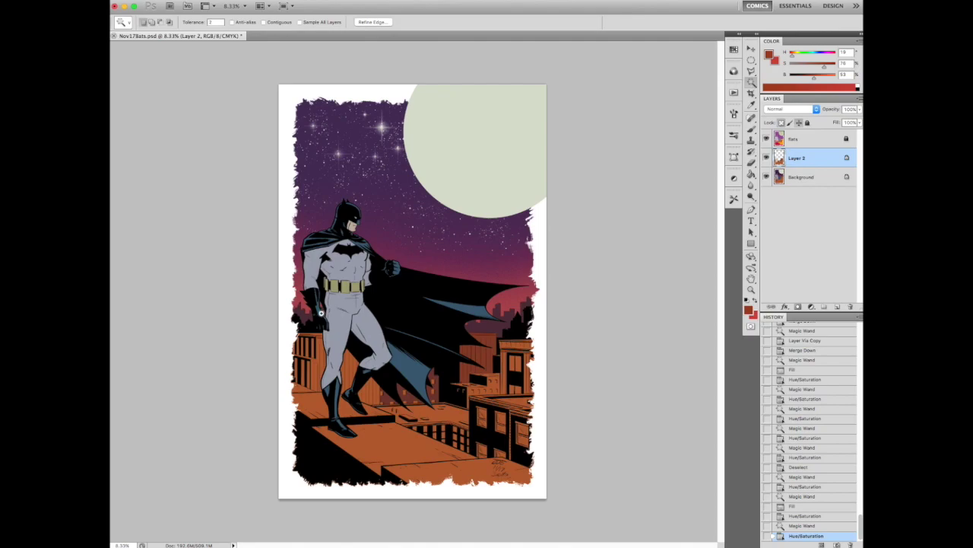
key(ctrl+d)
- Select the tall building and the windowed building together and shift both towards a muted purple-red with Hue/Saturation
scroll(593, 403, up, 3)
scroll(575, 341, down, 3)
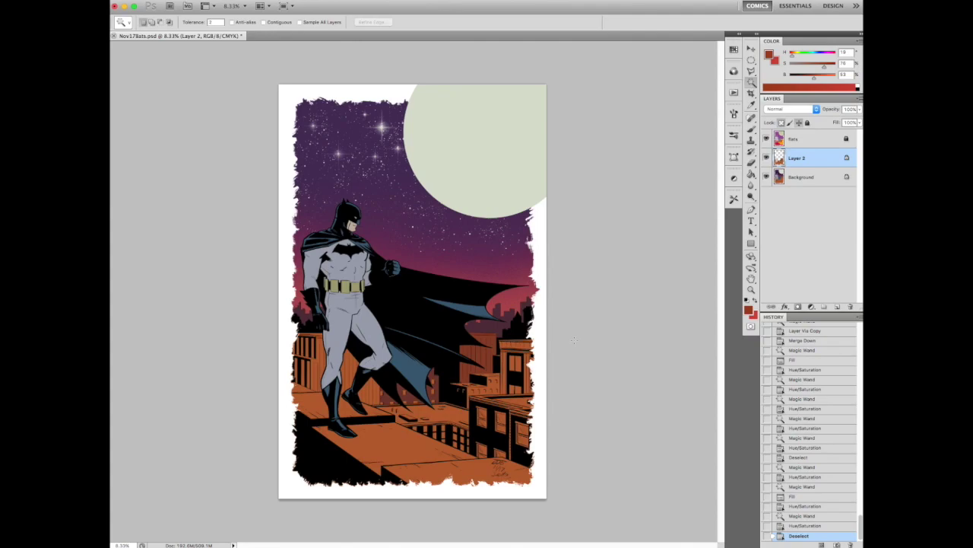
scroll(469, 323, up, 4)
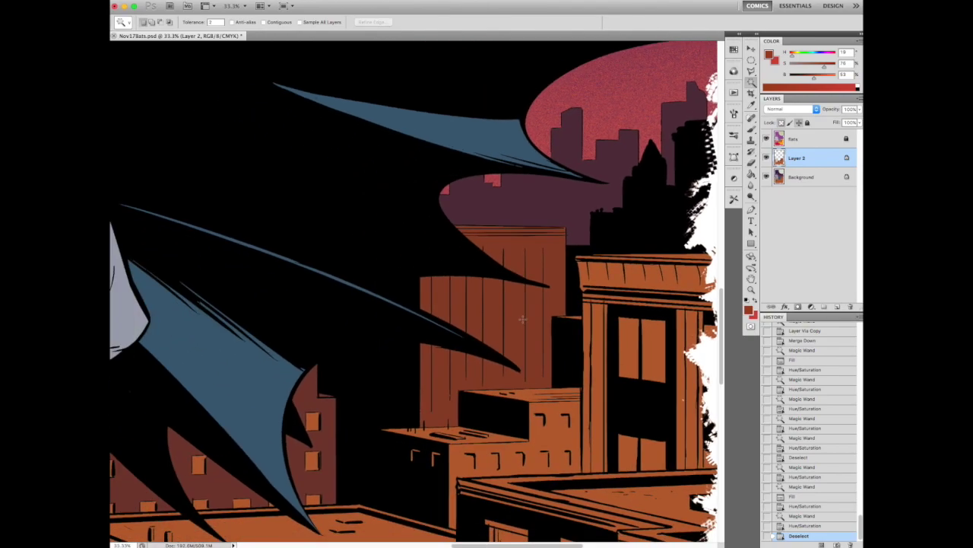
click(380, 413)
shift+click(380, 412)
key(ctrl+u)
drag(768, 242, 749, 272)
key(ctrl+minus)
key(ctrl+minus)
key(ctrl+minus)
key(ctrl+minus)
click(857, 196)
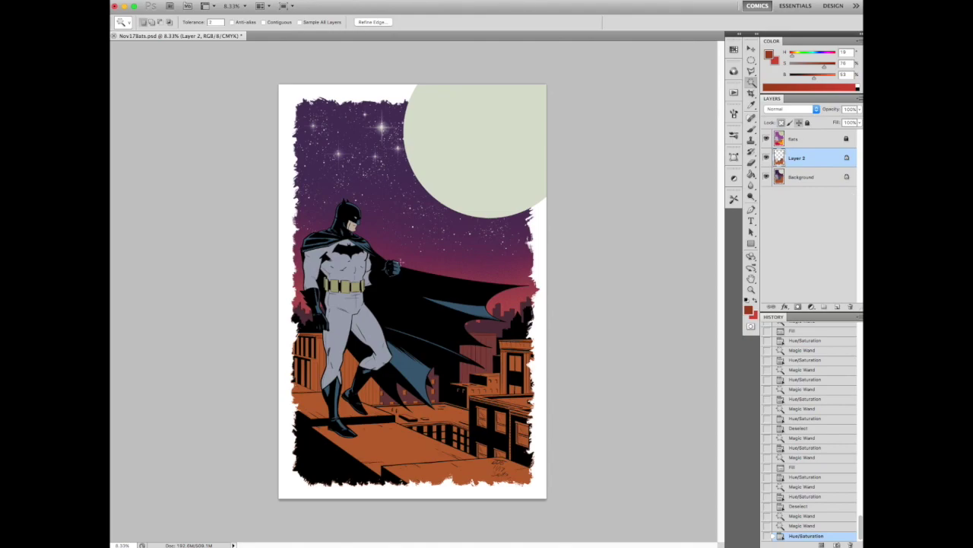
- Sketch a pale arrow from the moon towards Batman on a new layer with the "A baddas ink" brush preset, and deselect
scroll(432, 354, up, 2)
scroll(432, 354, up, 4)
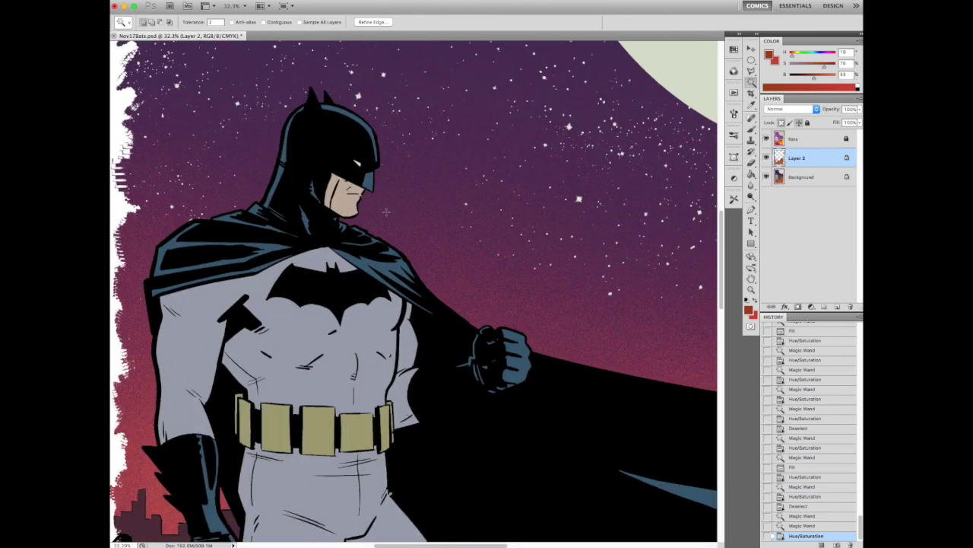
drag(385, 212, 360, 231)
key(super+alt+shift+n)
key(b)
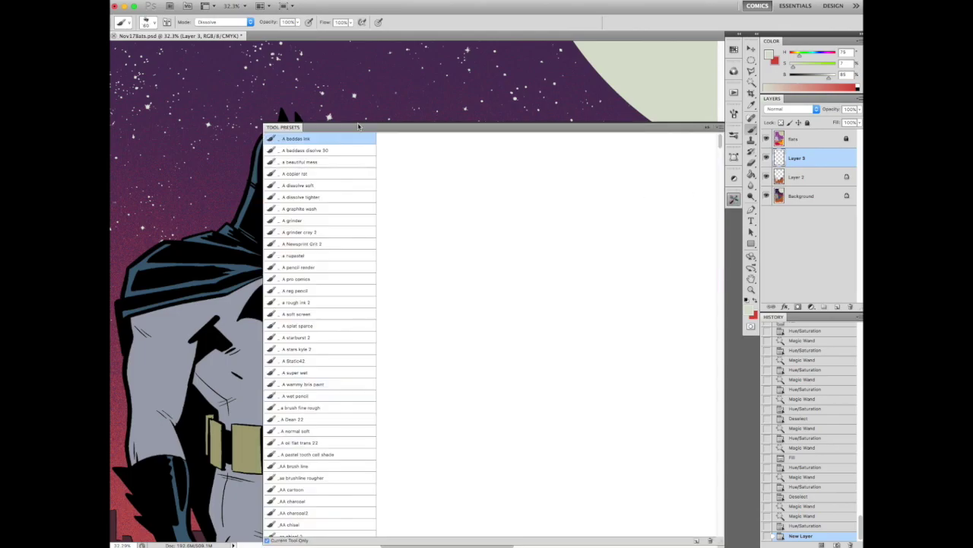
click(339, 139)
drag(591, 124, 424, 256)
key(ctrl+d)
- Sketch a light orange arrow from the rooftops towards Batman's legs, and delete the layer holding the arrows
scroll(353, 372, down, 5)
alt+click(352, 372)
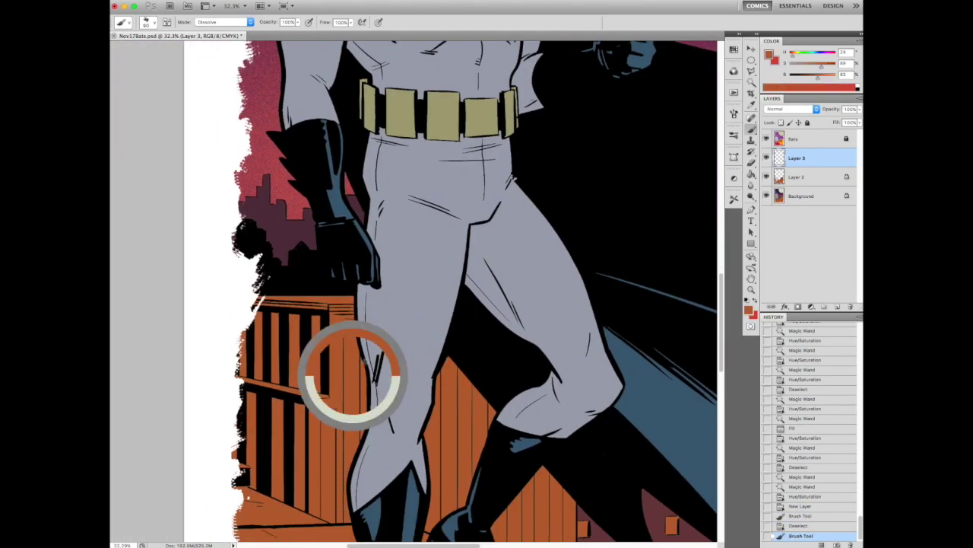
scroll(352, 373, down, 4)
mouse_move(328, 416)
mouse_down()
mouse_move(381, 349)
mouse_move(331, 399)
mouse_up()
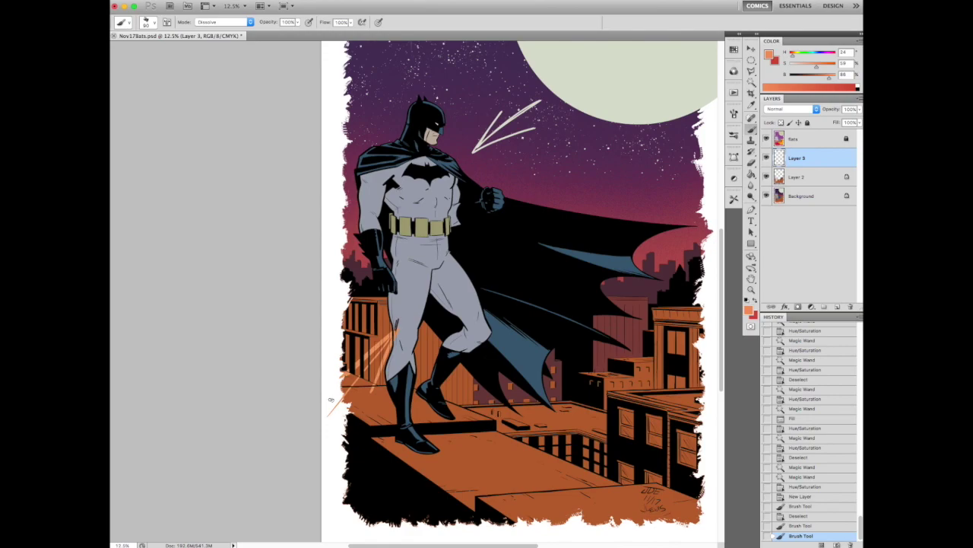
click(850, 307)
- Select the orange building behind Batman's legs on Layer 2 and fill it with muted red sampled from the windowed building
scroll(533, 337, up, 3)
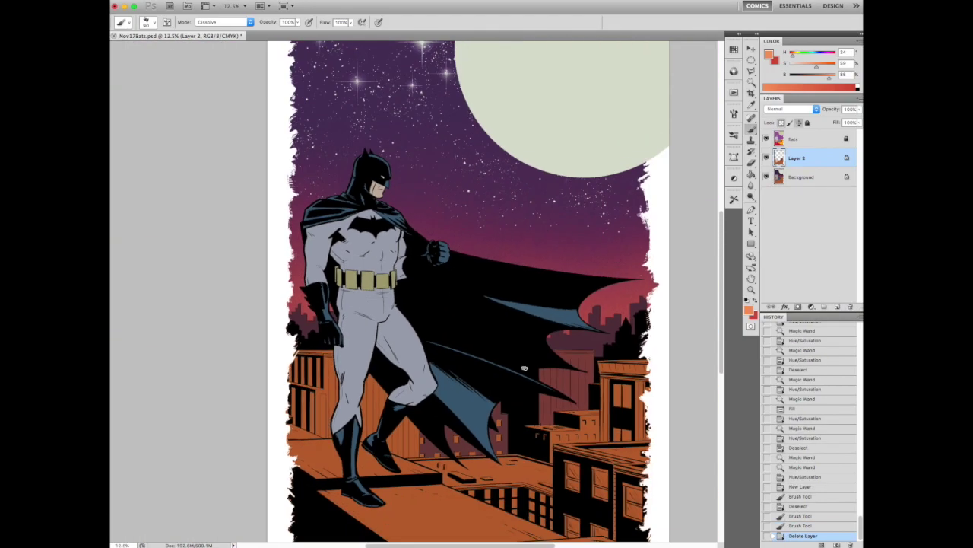
scroll(524, 368, down, 2)
scroll(524, 369, up, 5)
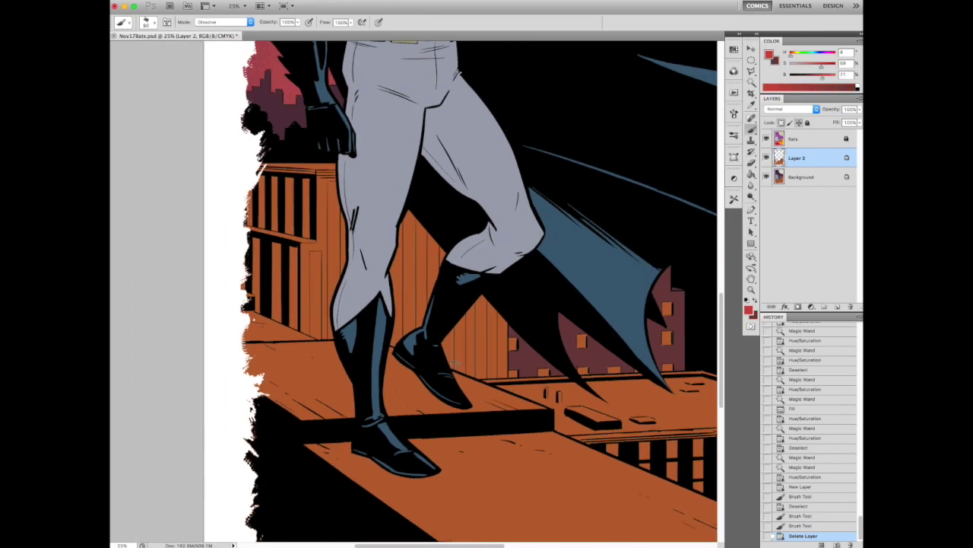
key(w)
click(426, 175)
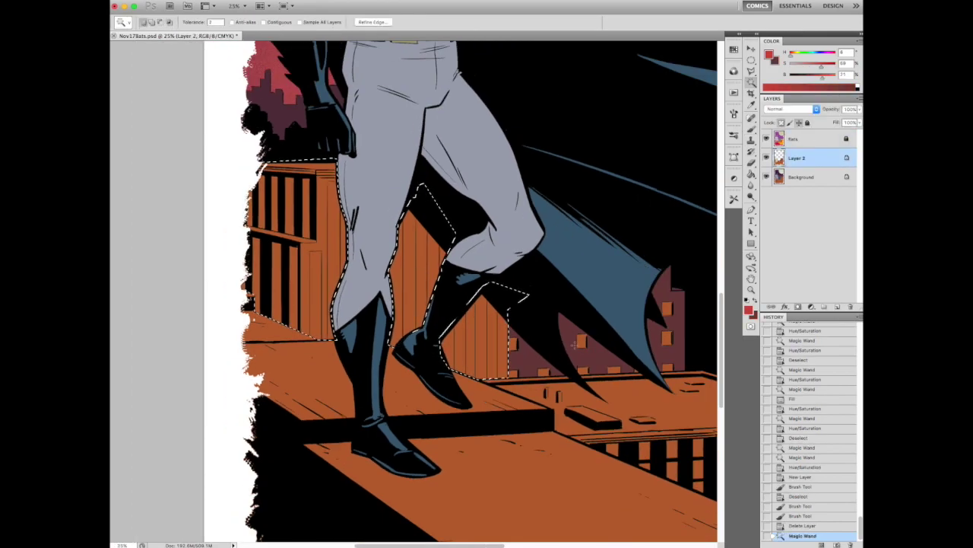
key(b)
scroll(620, 272, down, 2)
alt+click(620, 271)
key(alt+BackSpace)
- Adjust the tint and lightness of the newly filled building behind Batman's legs with Hue/Saturation
key(ctrl+u)
mouse_move(767, 297)
mouse_down()
mouse_move(779, 271)
mouse_move(766, 243)
mouse_move(778, 272)
mouse_move(767, 299)
mouse_move(766, 246)
mouse_up()
key(ctrl+minus)
key(Return)
key(b)
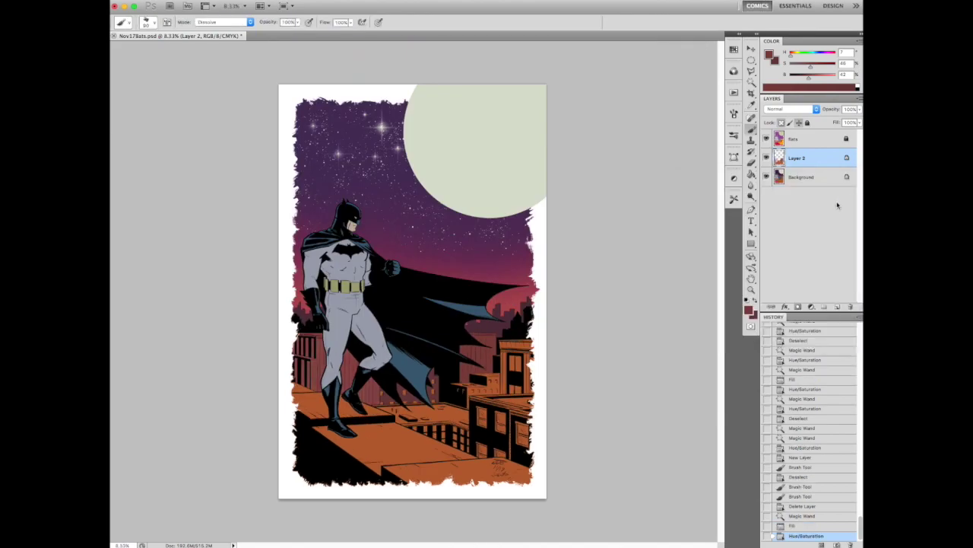
- Select all the building windows from the flats layer and fill them on Layer 2 with the pale colour sampled from the moon
key(ctrl+minus)
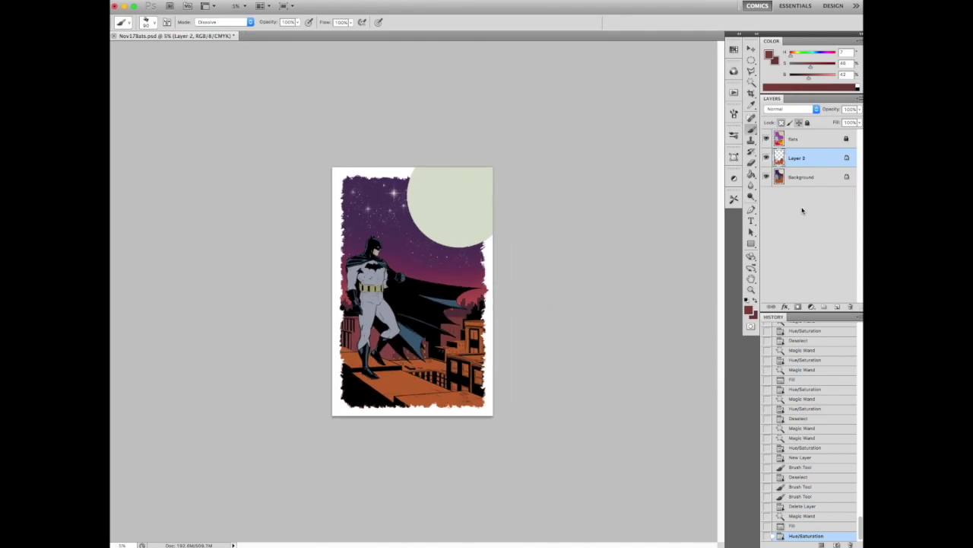
key(ctrl+d)
scroll(362, 378, up, 4)
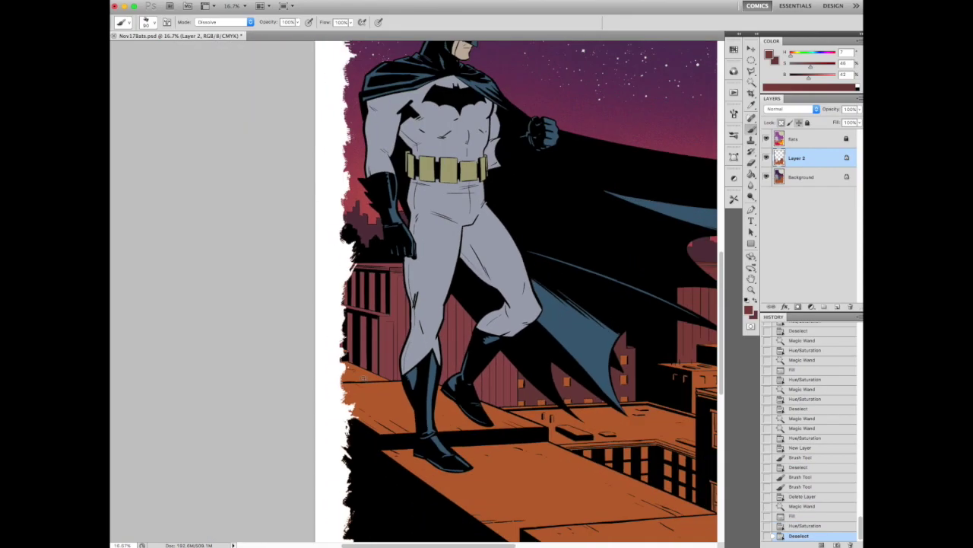
scroll(363, 377, up, 2)
scroll(527, 421, down, 3)
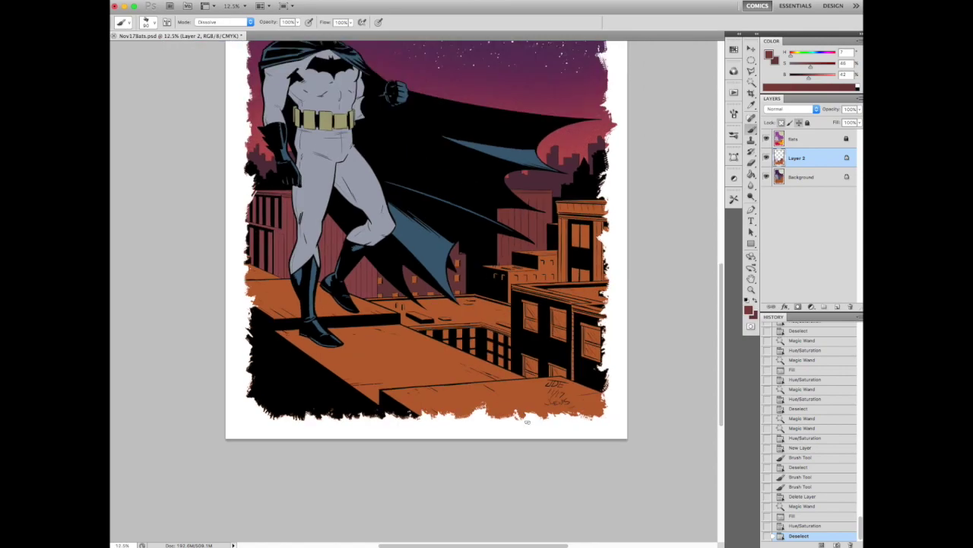
scroll(514, 368, up, 3)
scroll(458, 317, down, 4)
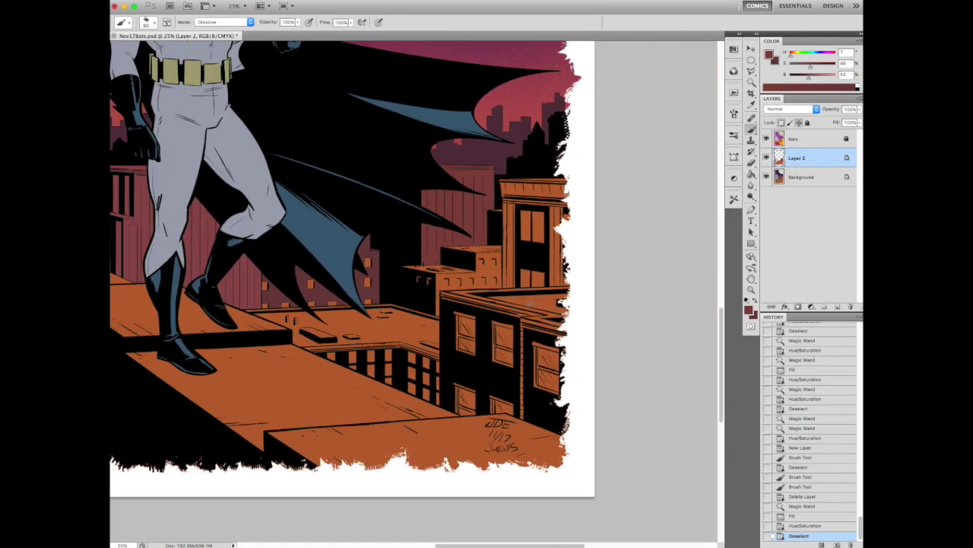
scroll(517, 305, up, 3)
key(alt+bracketright)
scroll(532, 271, down, 3)
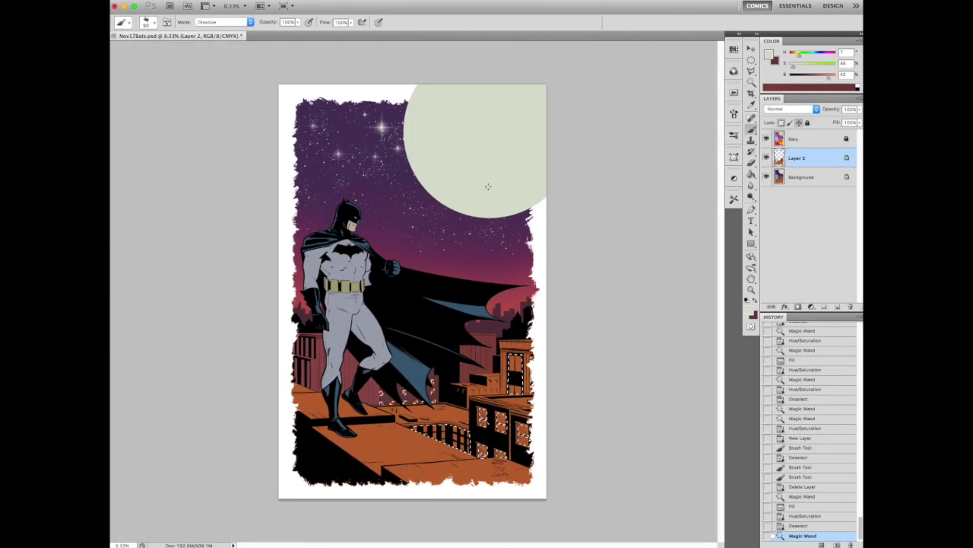
scroll(532, 270, up, 3)
key(alt+bracketleft)
click(559, 144)
key(alt+BackSpace)
- Turn the window fill into a bright yellow-green with Hue/Saturation, and deselect
key(ctrl+u)
click(803, 258)
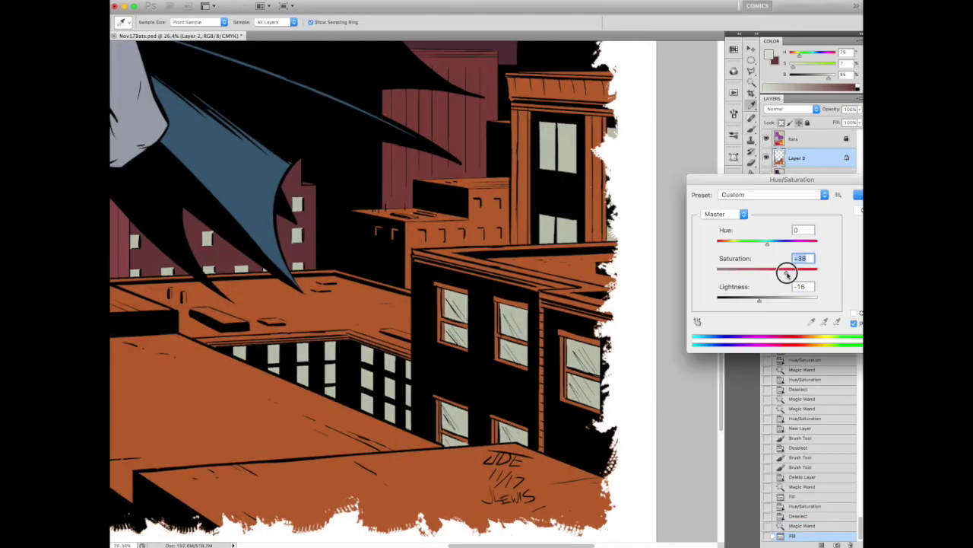
drag(768, 242, 766, 244)
key(ctrl+minus)
key(ctrl+minus)
key(Return)
key(ctrl+minus)
key(ctrl+minus)
key(b)
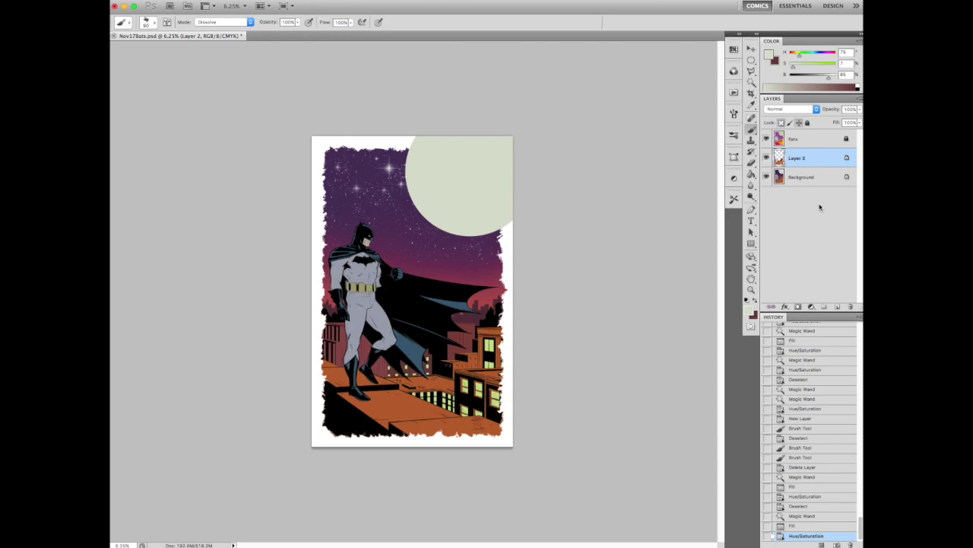
key(ctrl+d)
- Select the foreground rooftop under Batman and darken it on Layer 2 with Hue/Saturation: hue -15, saturation -47, lightness -38
scroll(506, 361, up, 4)
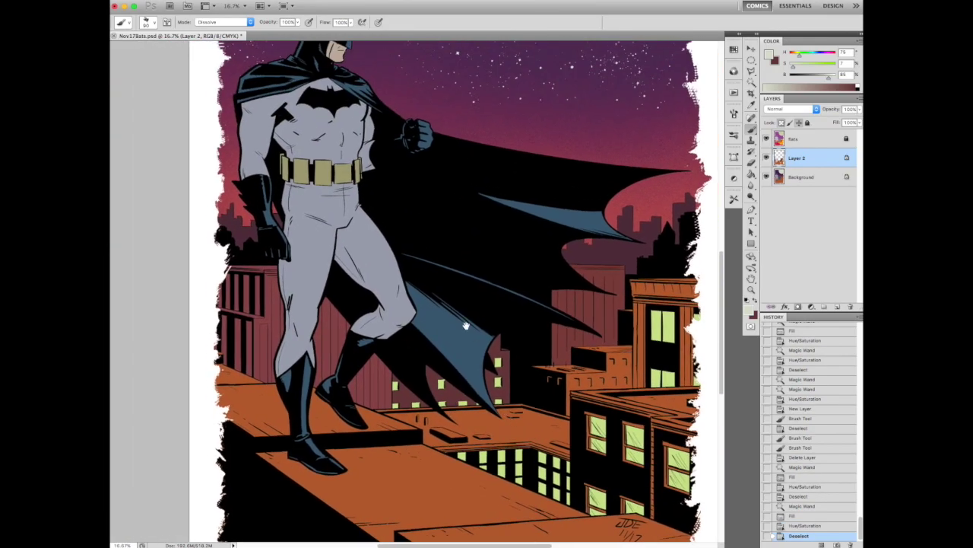
drag(506, 319, 538, 390)
key(ctrl+minus)
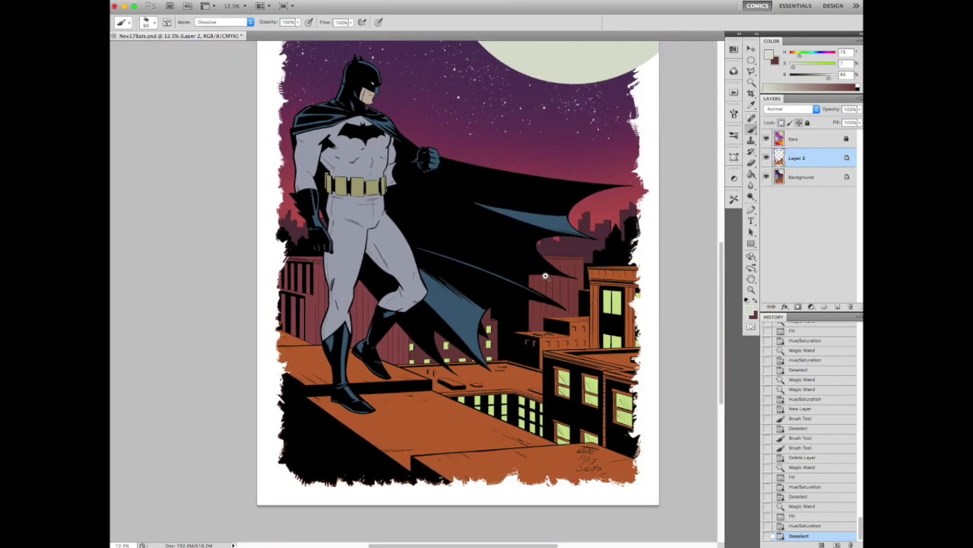
scroll(546, 285, up, 3)
drag(546, 286, 537, 337)
key(ctrl+minus)
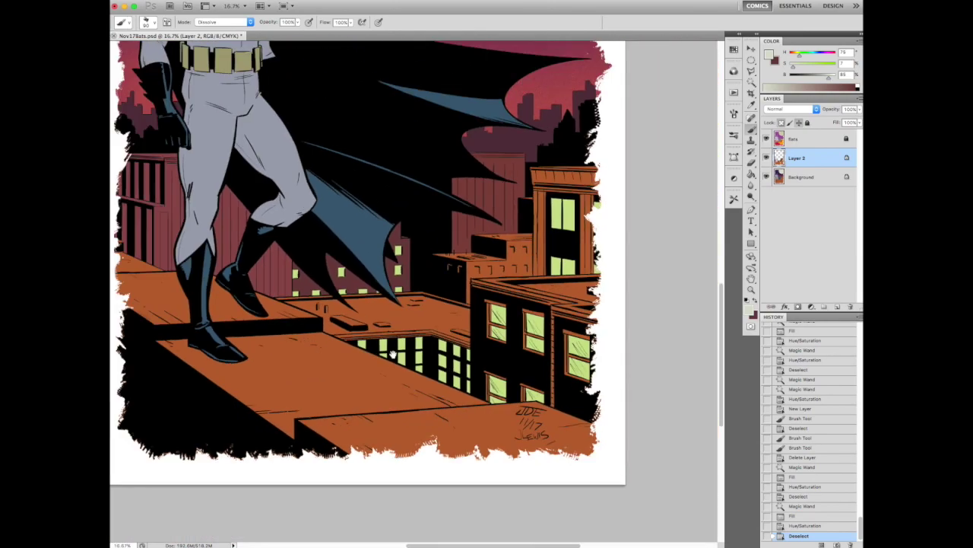
drag(347, 338, 465, 407)
key(alt+bracketright)
key(w)
click(465, 406)
key(ctrl+h)
key(alt+bracketleft)
key(ctrl+u)
drag(767, 299, 752, 300)
drag(766, 240, 749, 302)
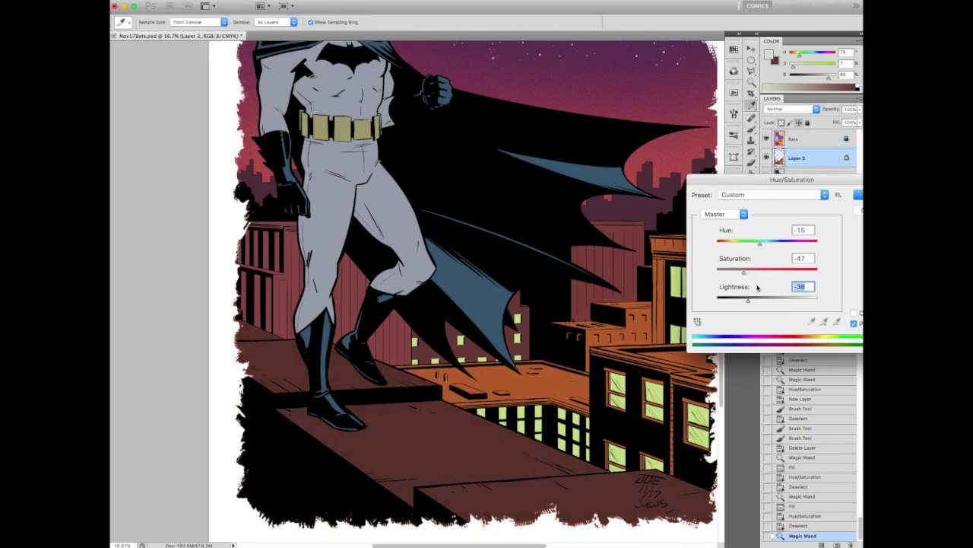
key(Return)
key(b)
key(ctrl+minus)
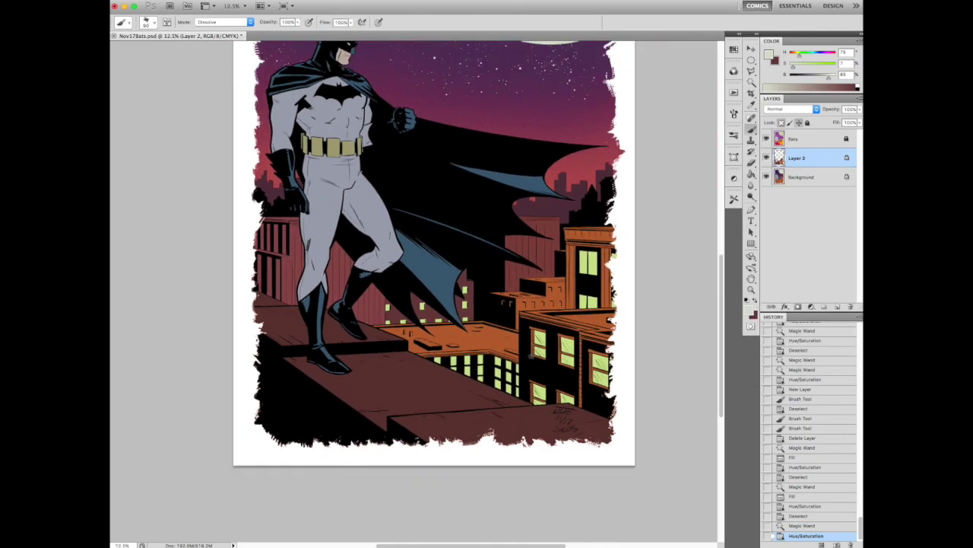
- Examine the darkened foreground rooftop against Batman, the sky and the remaining orange buildings
drag(471, 322, 389, 457)
drag(404, 249, 417, 340)
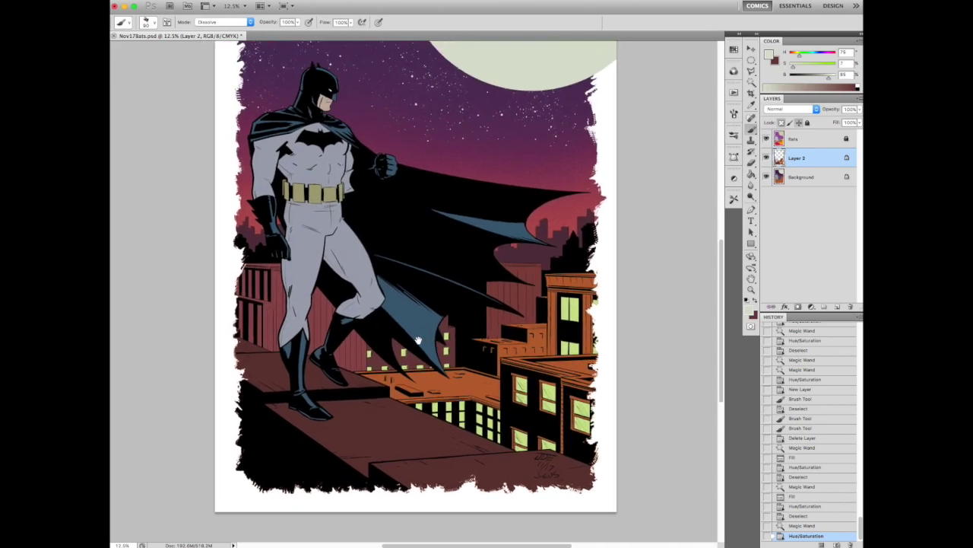
drag(535, 321, 449, 391)
key(super+minus)
key(super+minus)
key(super+minus)
scroll(444, 363, up, 5)
scroll(445, 363, down, 5)
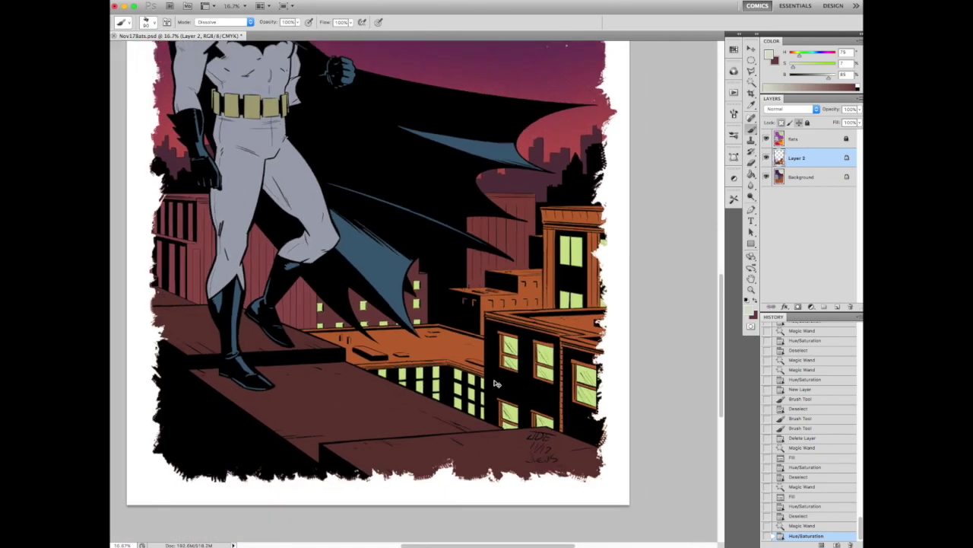
- Reselect the foreground rooftop on Layer 2, reduce its saturation to a duller brown with Hue/Saturation, and deselect
scroll(430, 384, up, 4)
key(w)
key(ctrl+d)
click(430, 384)
key(ctrl+u)
drag(767, 269, 745, 271)
key(super+minus)
key(super+minus)
key(super+minus)
key(Return)
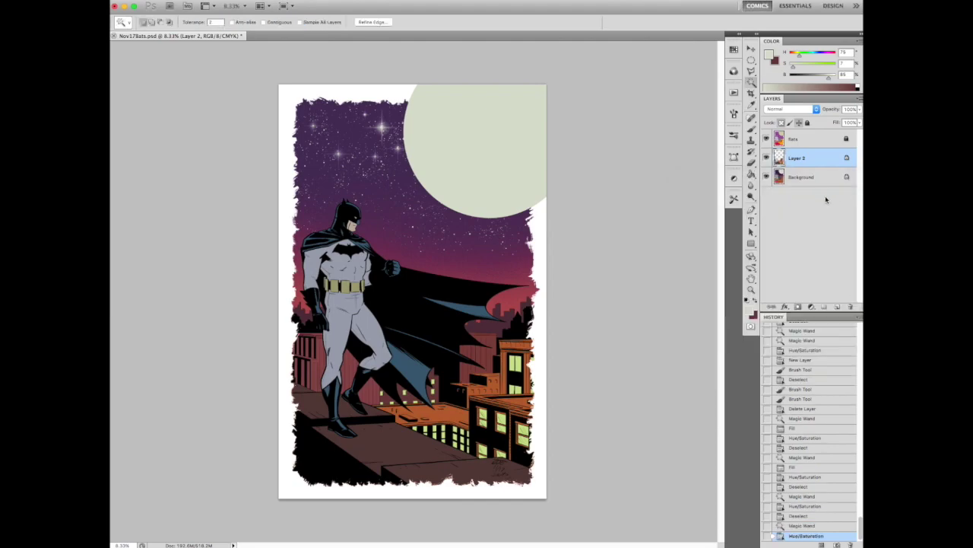
key(super+minus)
scroll(454, 387, up, 8)
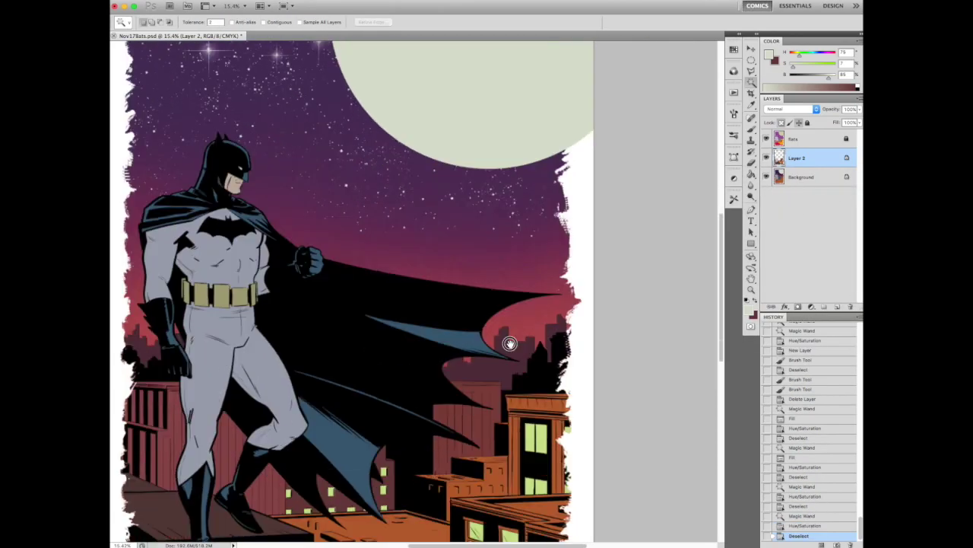
key(super+d)
- Fill the low stepped building on Layer 2 with sampled muted red and adjust it to hue -3, saturation -3, lightness -17
key(b)
key(x)
key(alt+bracketright)
key(w)
key(alt+bracketleft)
click(459, 314)
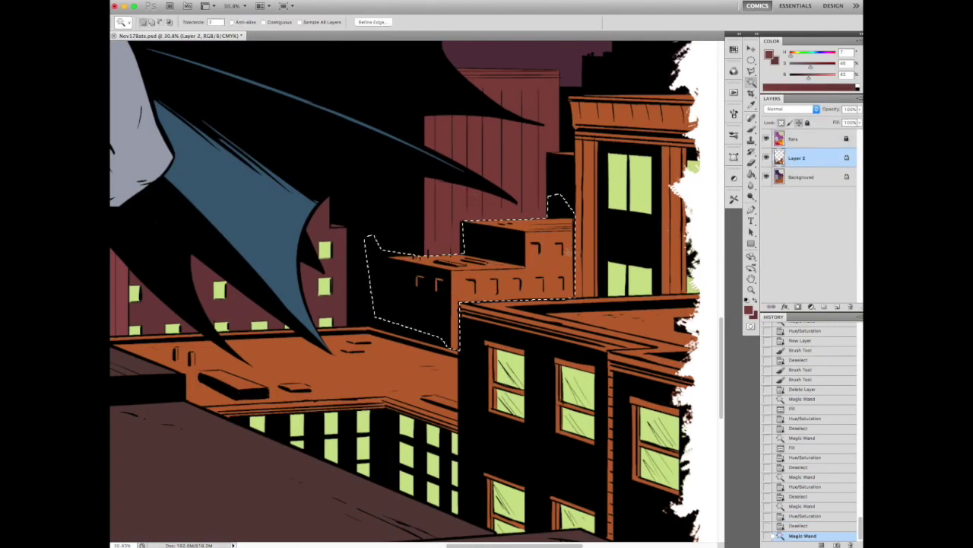
key(super+u)
drag(767, 298, 765, 272)
key(super+minus)
key(super+minus)
key(super+minus)
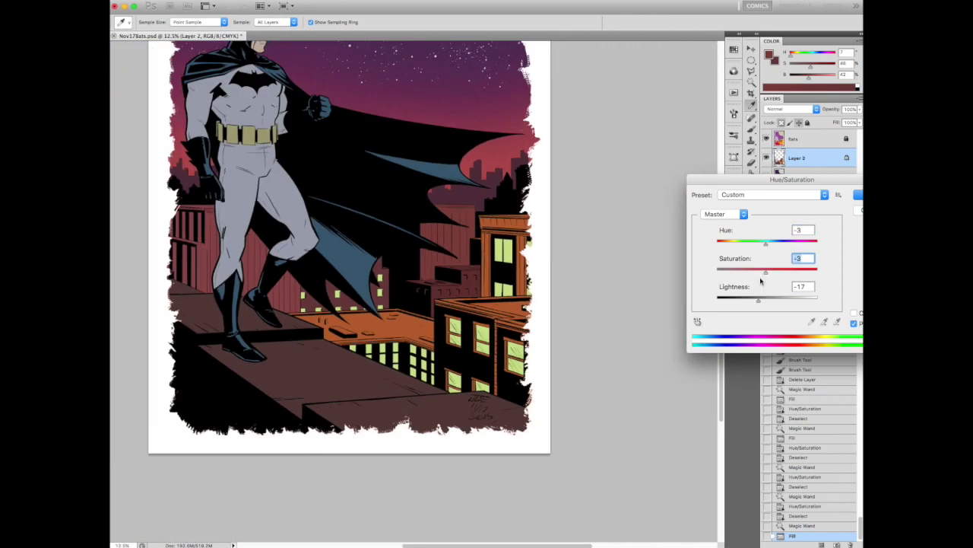
key(Return)
- Fill the small orange roof strip beside the tall orange building with the stepped building's dark red, and deselect
scroll(493, 346, up, 5)
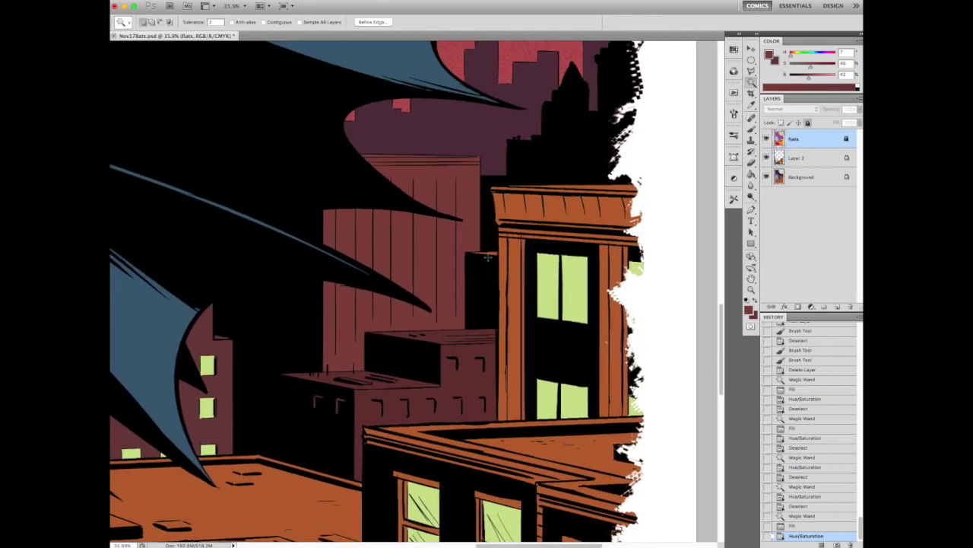
key(b)
key(super+d)
- Select the tall orange building at the artwork's edge from the flats layer and fill it with dark red on Layer 2
scroll(454, 367, down, 3)
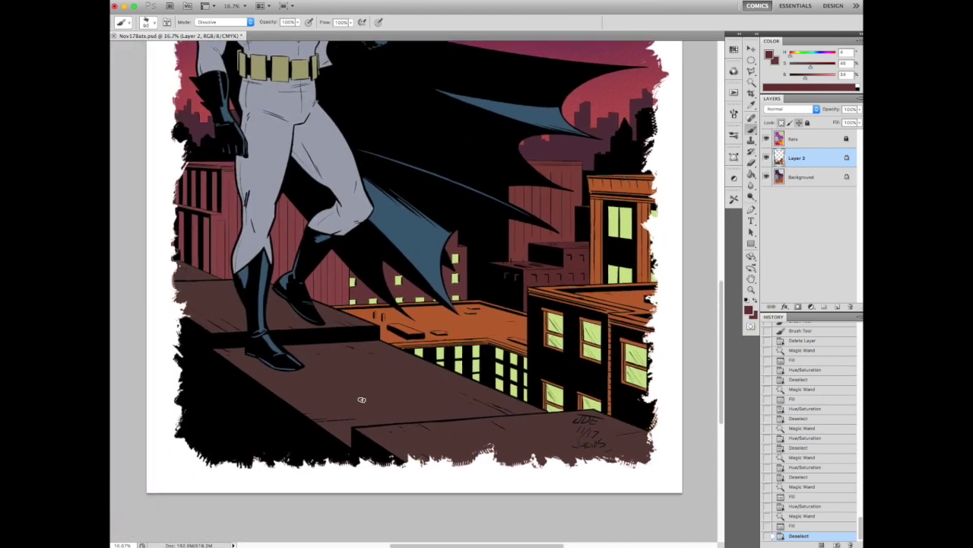
scroll(360, 402, down, 2)
scroll(504, 412, up, 5)
scroll(449, 350, down, 3)
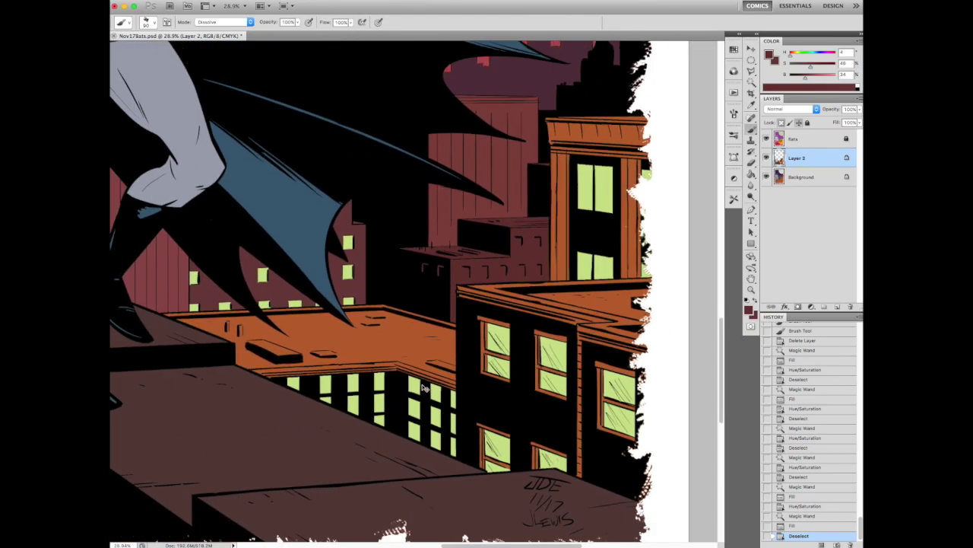
scroll(530, 130, up, 4)
key(alt+bracketright)
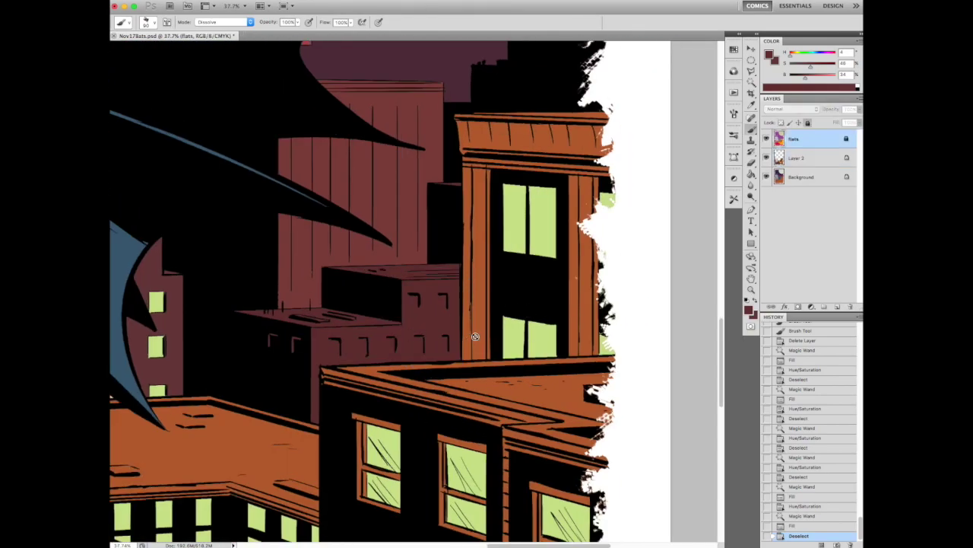
key(w)
click(502, 327)
key(b)
key(alt+bracketleft)
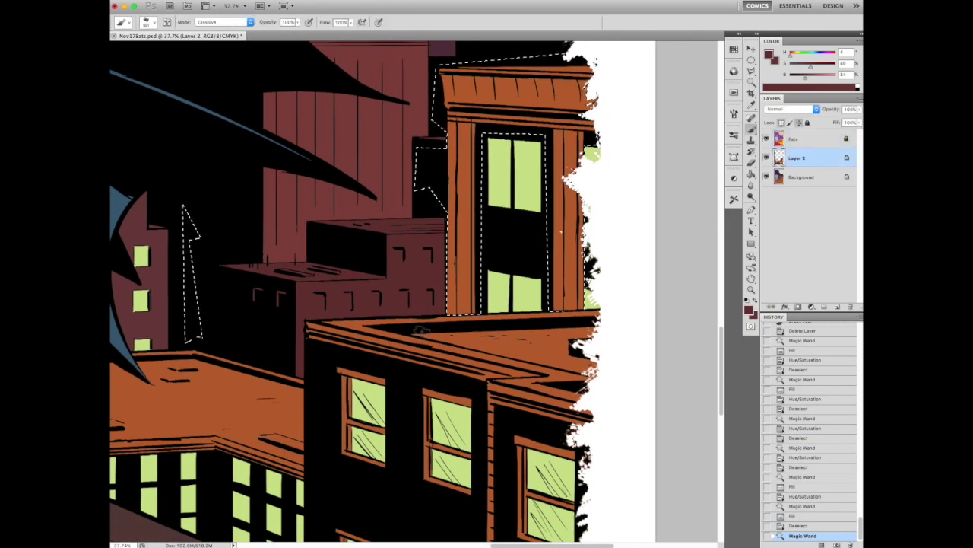
scroll(417, 282, down, 2)
key(alt+BackSpace)
- Lighten and saturate the tall building's dark red fill with Hue/Saturation, and deselect
key(ctrl+u)
mouse_move(768, 300)
mouse_down()
mouse_move(778, 300)
mouse_move(773, 244)
mouse_move(773, 300)
mouse_up()
mouse_move(780, 272)
mouse_down()
mouse_move(791, 272)
mouse_move(771, 244)
mouse_move(789, 277)
mouse_up()
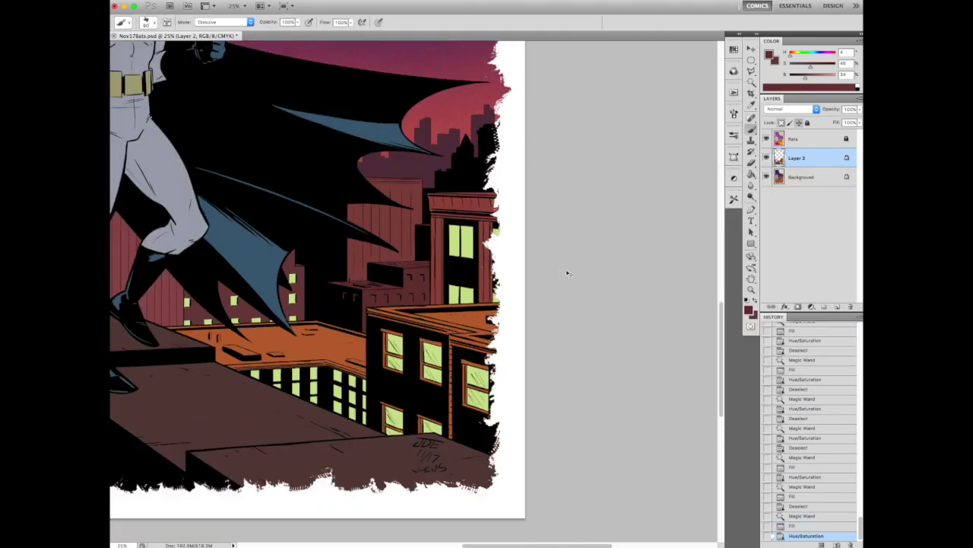
key(ctrl+d)
- Adjust the hue and saturation of the selected red building behind Batman's legs
scroll(517, 309, down, 2)
scroll(518, 308, up, 3)
scroll(385, 311, down, 3)
scroll(384, 311, up, 3)
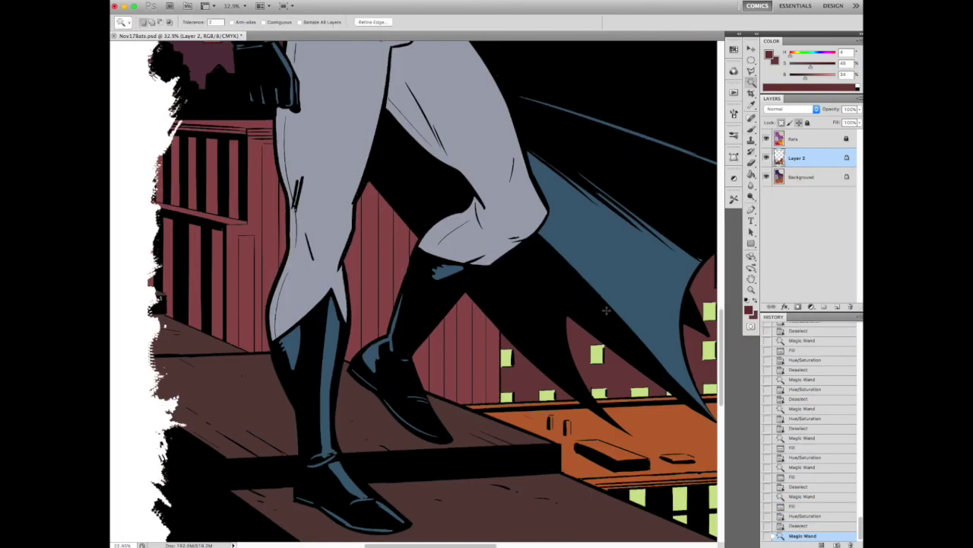
key(ctrl+u)
drag(768, 241, 768, 269)
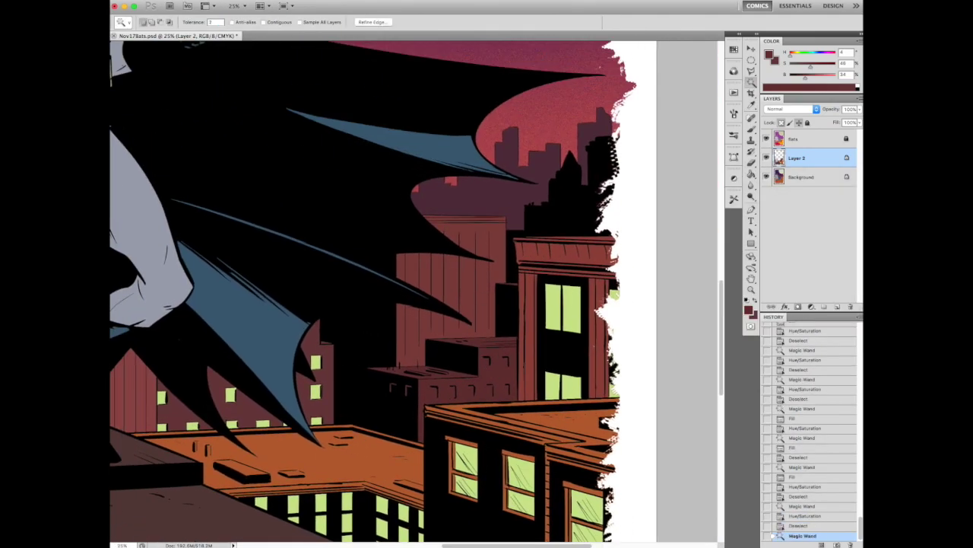
- Refine the tones of the red buildings around the cape's tips, including the small windowed one, with Hue/Saturation
key(ctrl+u)
drag(767, 297, 764, 303)
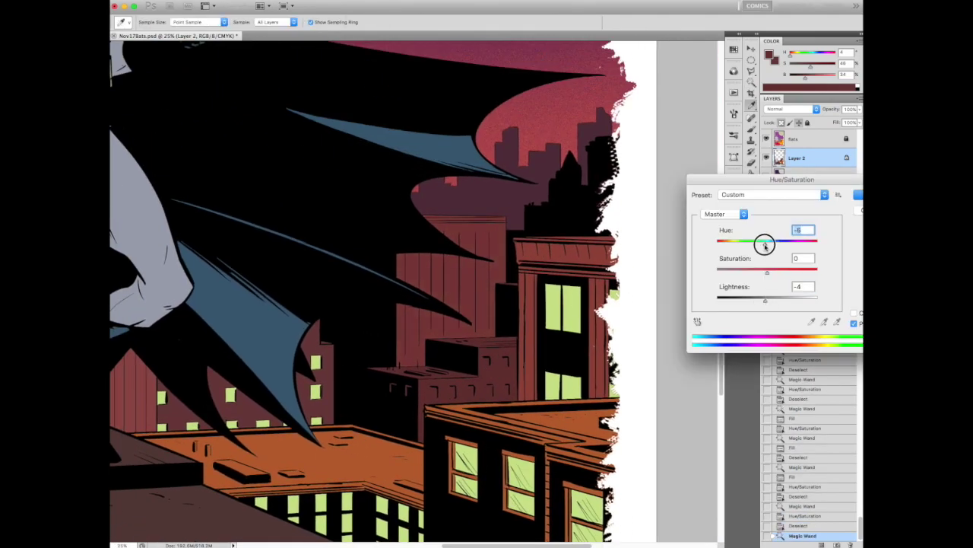
key(Return)
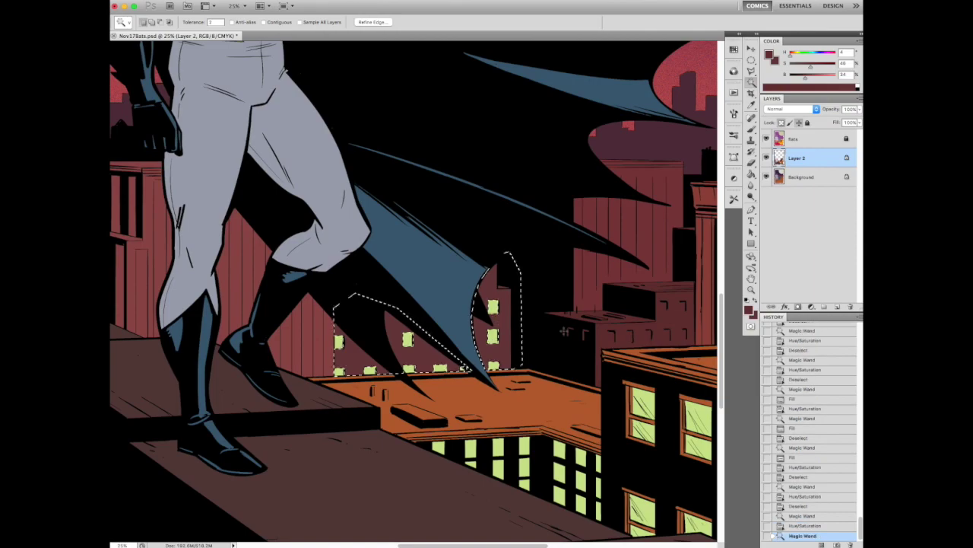
key(ctrl+u)
drag(765, 278, 783, 278)
key(Return)
key(ctrl+0)
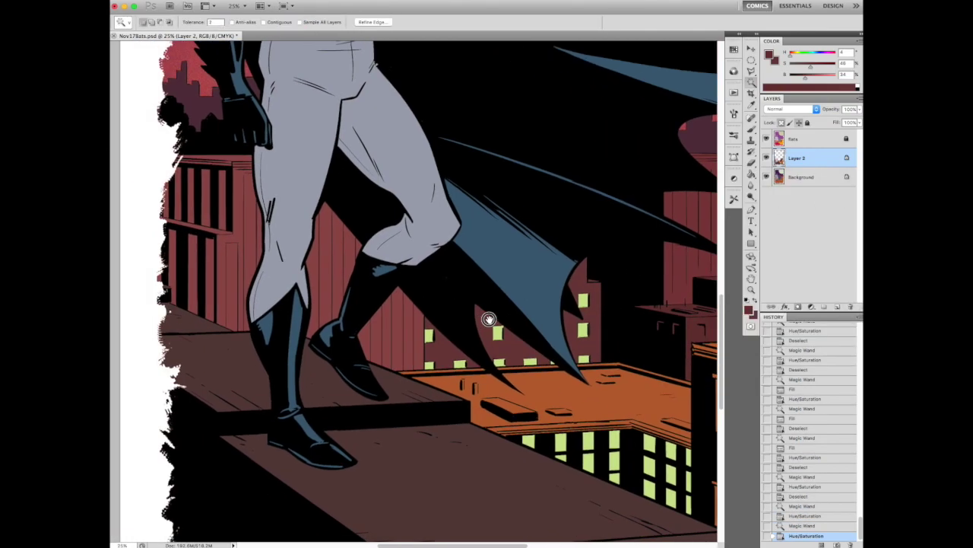
- Select the red building directly behind Batman's legs, adjust it to hue -4, saturation +4, lightness -6, and deselect
key(ctrl+minus)
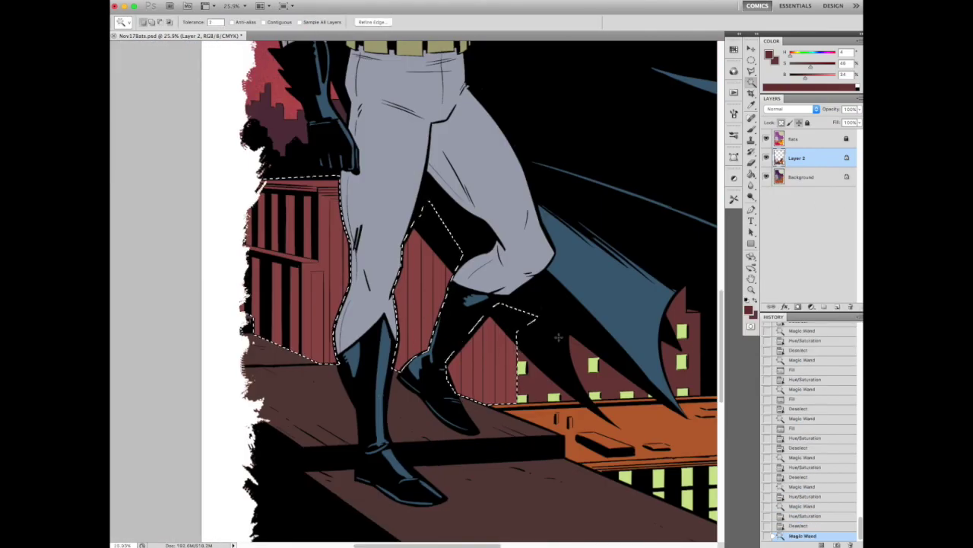
key(ctrl+u)
drag(765, 271, 765, 244)
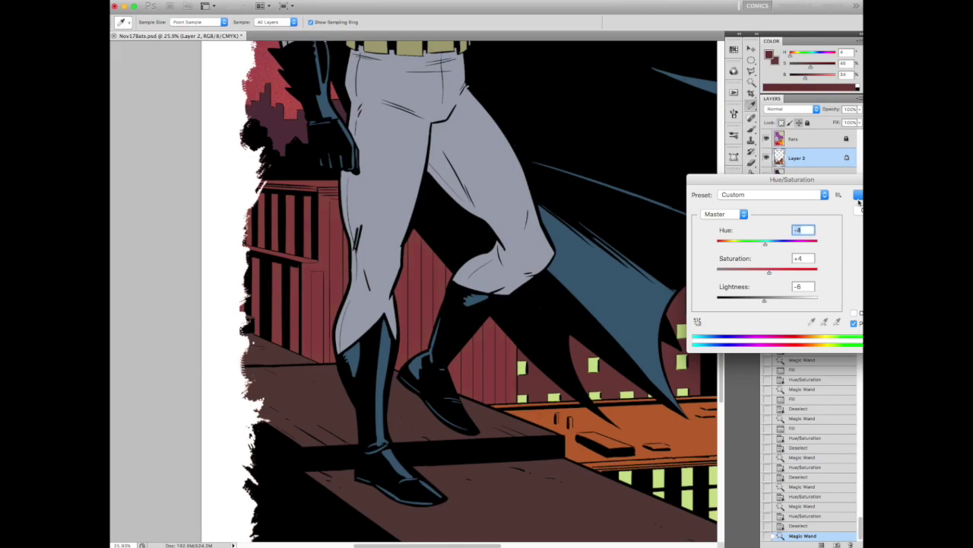
click(858, 194)
key(ctrl+0)
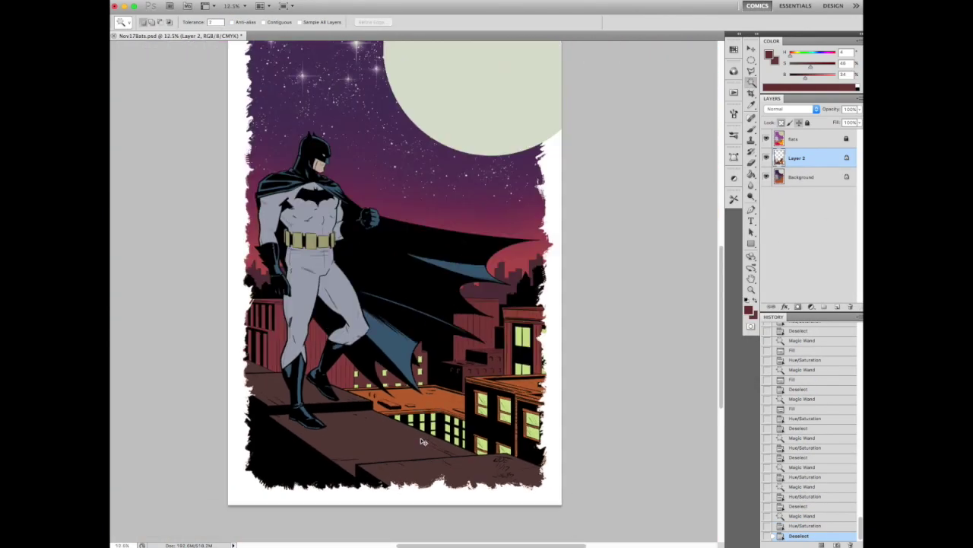
key(ctrl+d)
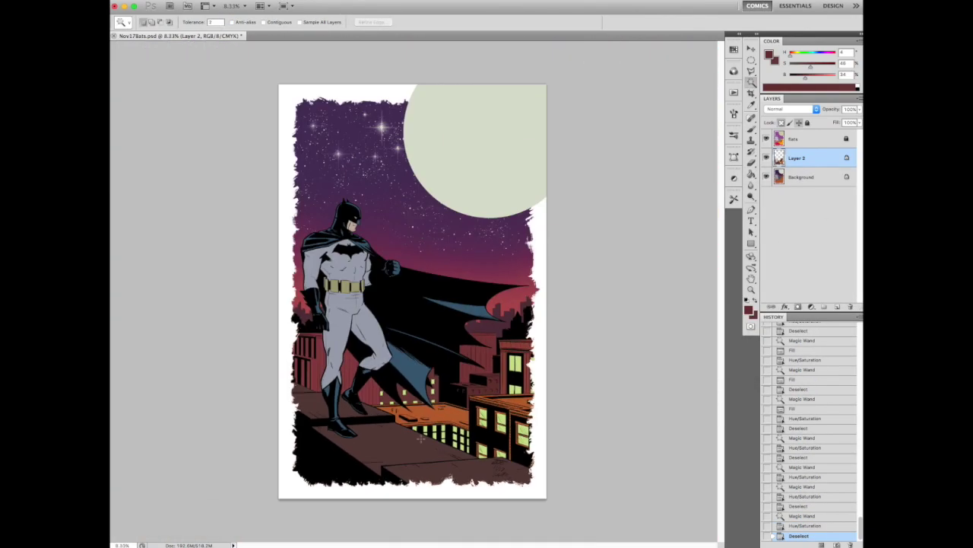
- Set the foreground colour to the dark blue 3e5066 and switch to the Brush tool
click(469, 396)
key(ctrl+0)
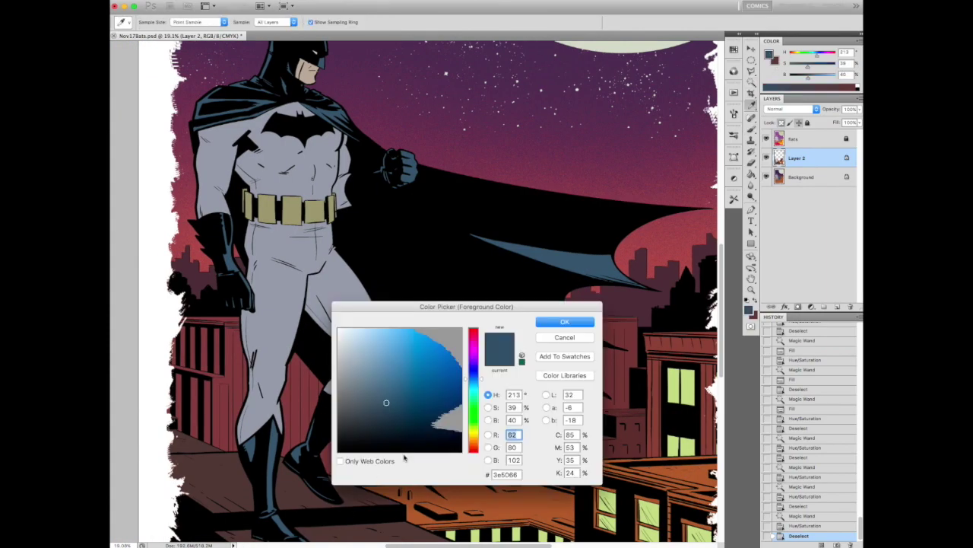
key(Return)
key(ctrl+0)
key(b)
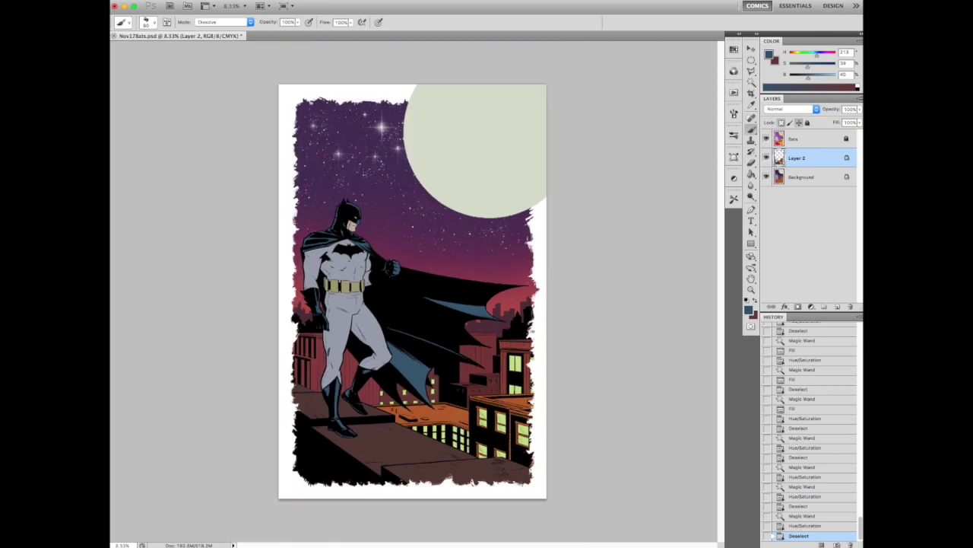
- Sample the building's red and outline the striped wall section left of Batman's legs with the Polygonal Lasso
scroll(333, 197, up, 3)
scroll(457, 280, down, 5)
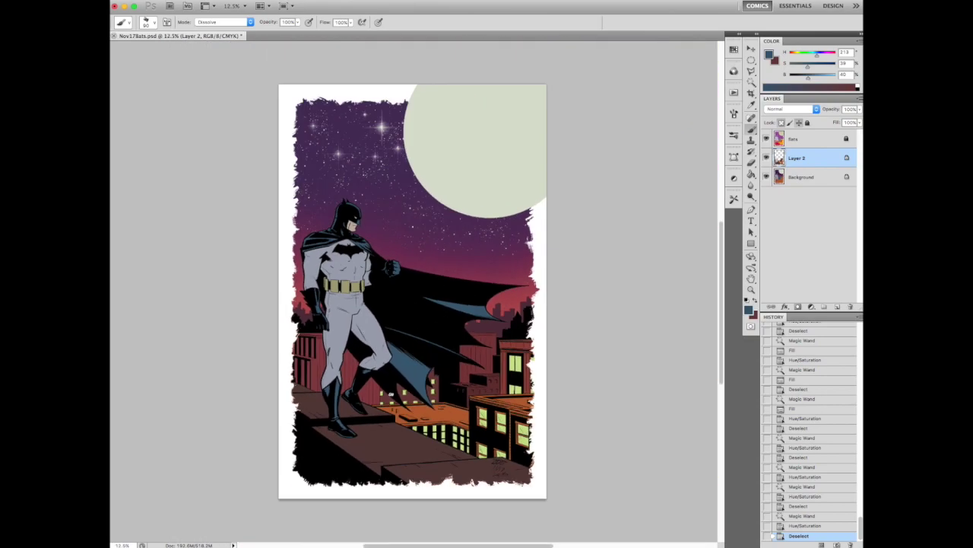
scroll(337, 320, up, 5)
scroll(393, 349, down, 1)
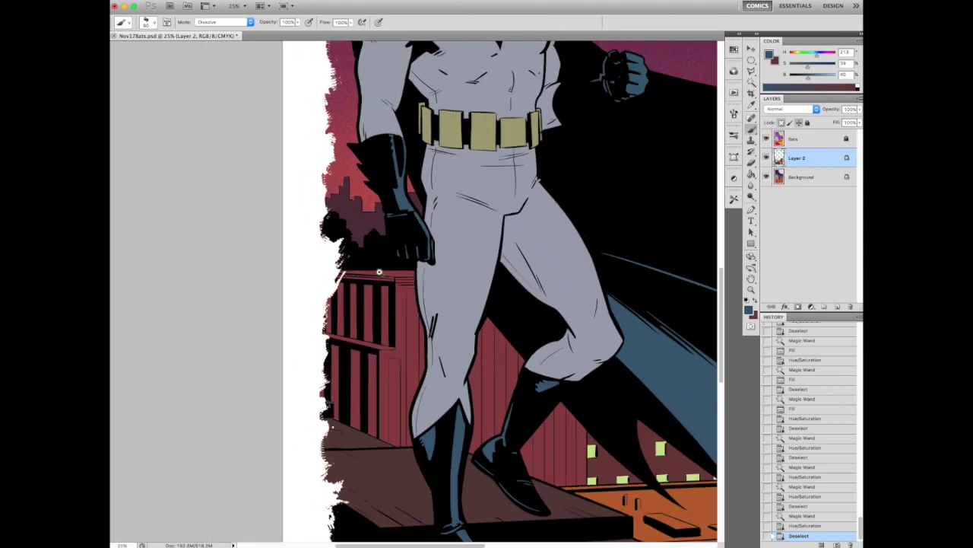
scroll(456, 305, up, 2)
alt+click(532, 276)
key(l)
click(358, 223)
click(516, 232)
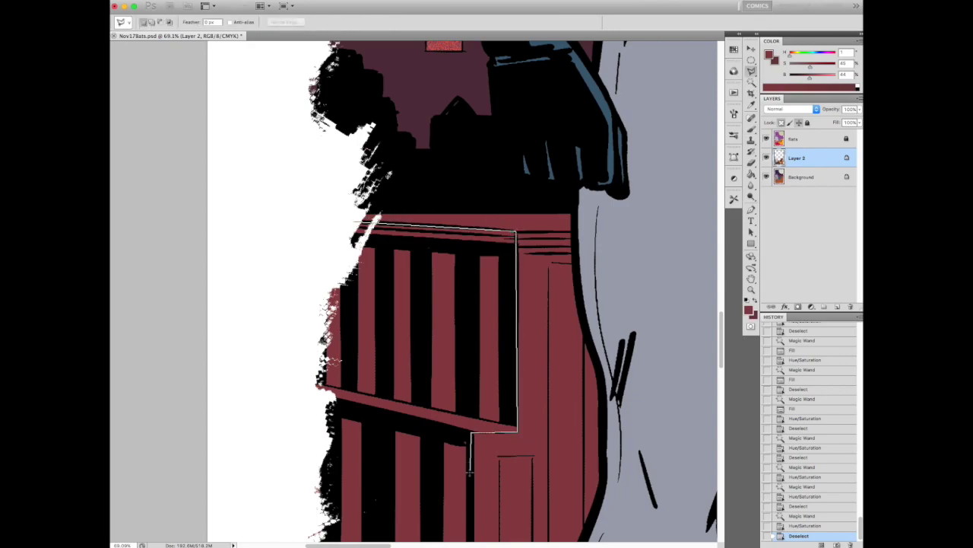
scroll(470, 470, down, 3)
click(305, 327)
double_click(311, 278)
scroll(311, 278, down, 6)
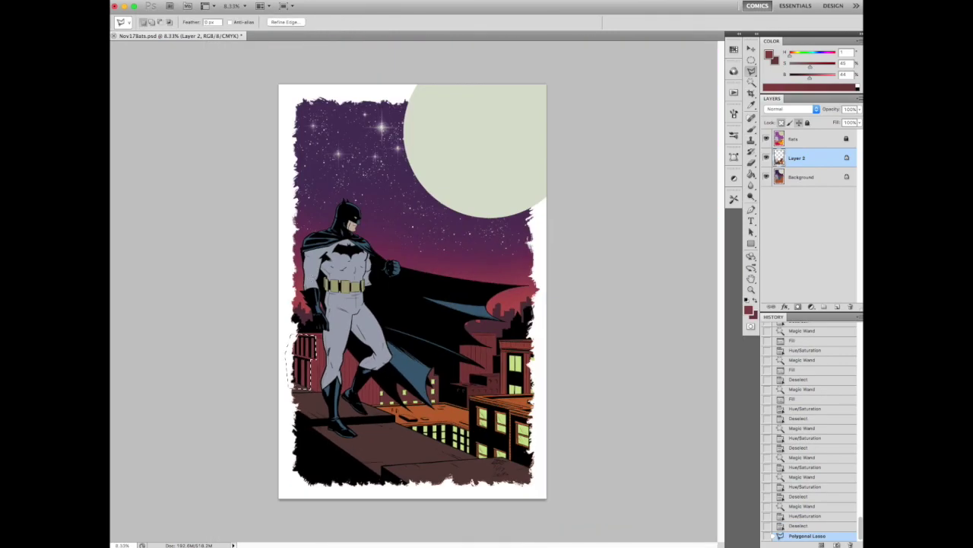
- Narrow the selection to the striped wall's red, fill it with the sampled red, and adjust it to hue -6, lightness -25
scroll(295, 365, up, 5)
key(w)
click(430, 341)
key(alt+BackSpace)
key(ctrl+u)
drag(764, 304, 753, 303)
drag(767, 242, 765, 243)
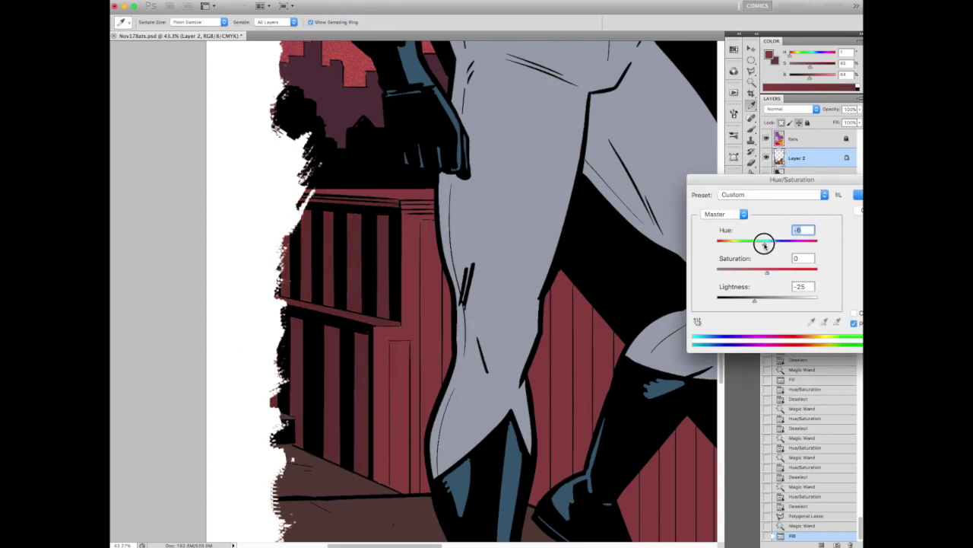
key(ctrl+minus)
key(ctrl+minus)
key(ctrl+minus)
key(ctrl+minus)
key(ctrl+minus)
key(Return)
key(b)
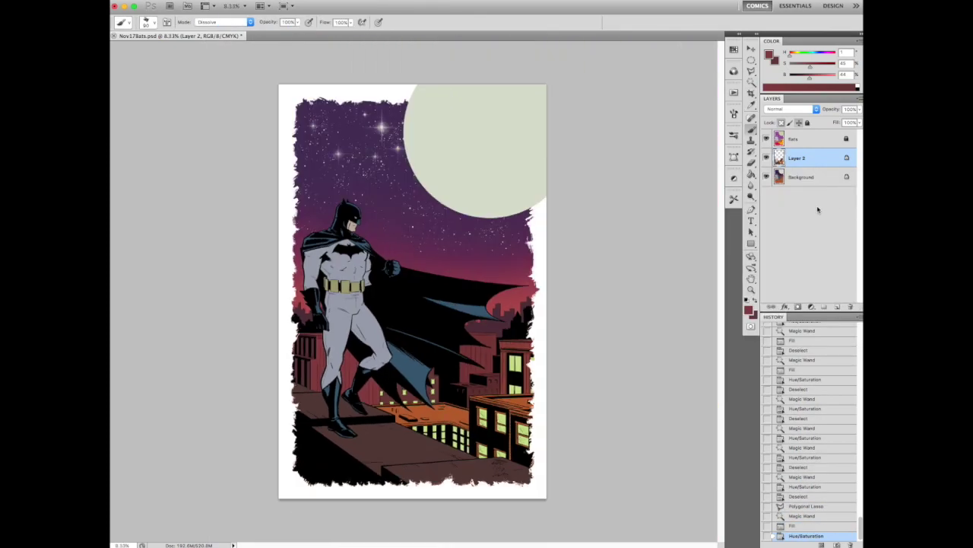
- Outline the cornice strip above the striped wall with the Polygonal Lasso, fill it with the darker red, and deselect
scroll(307, 324, up, 5)
key(l)
click(283, 247)
click(528, 226)
click(479, 274)
click(432, 275)
click(268, 313)
click(283, 247)
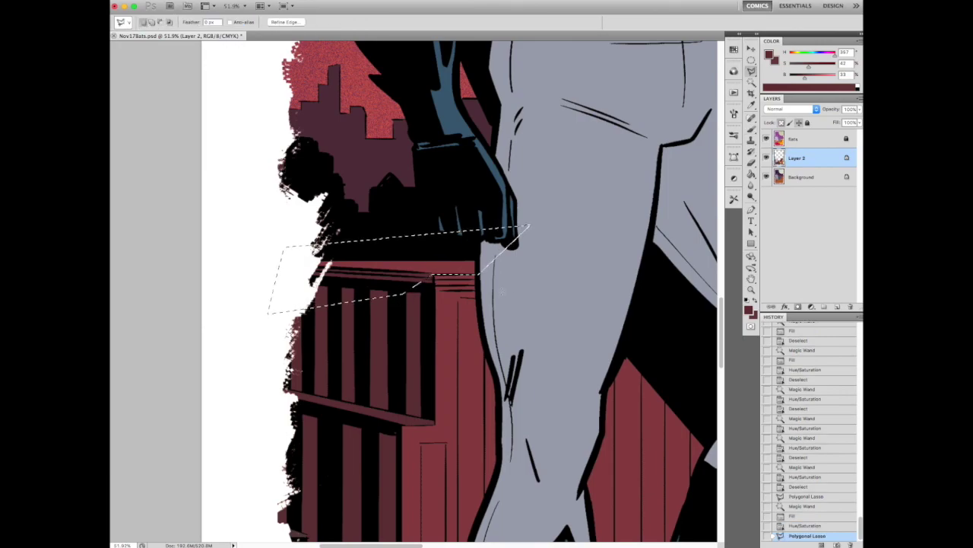
key(alt+BackSpace)
key(ctrl+d)
- Select the red building left of Batman's legs, shift its hue slightly with Hue/Saturation, and deselect
key(ctrl+minus)
key(ctrl+minus)
key(ctrl+minus)
scroll(408, 294, up, 4)
key(w)
click(409, 293)
key(ctrl+u)
drag(768, 247, 766, 246)
key(Return)
key(ctrl+minus)
key(ctrl+minus)
key(ctrl+minus)
key(ctrl+minus)
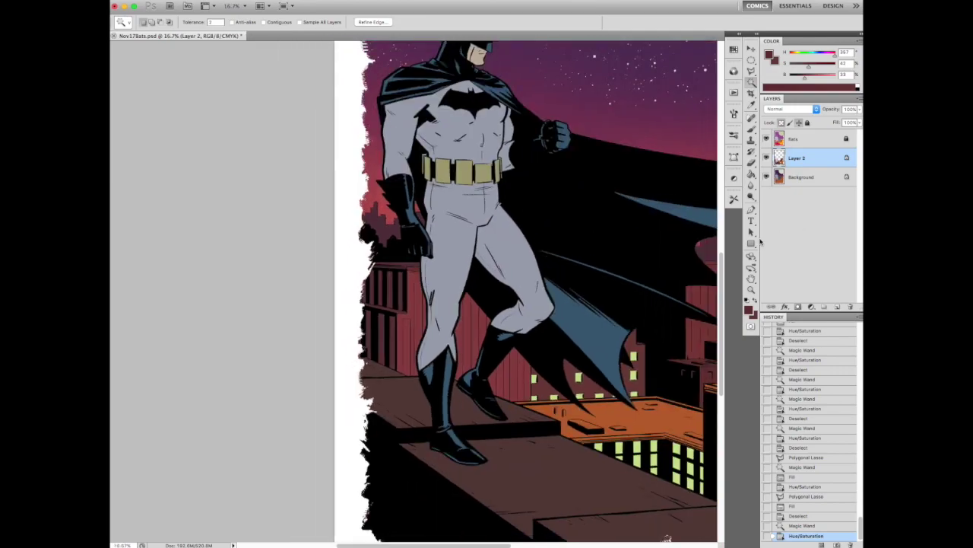
scroll(432, 321, up, 4)
scroll(486, 365, down, 4)
key(ctrl+d)
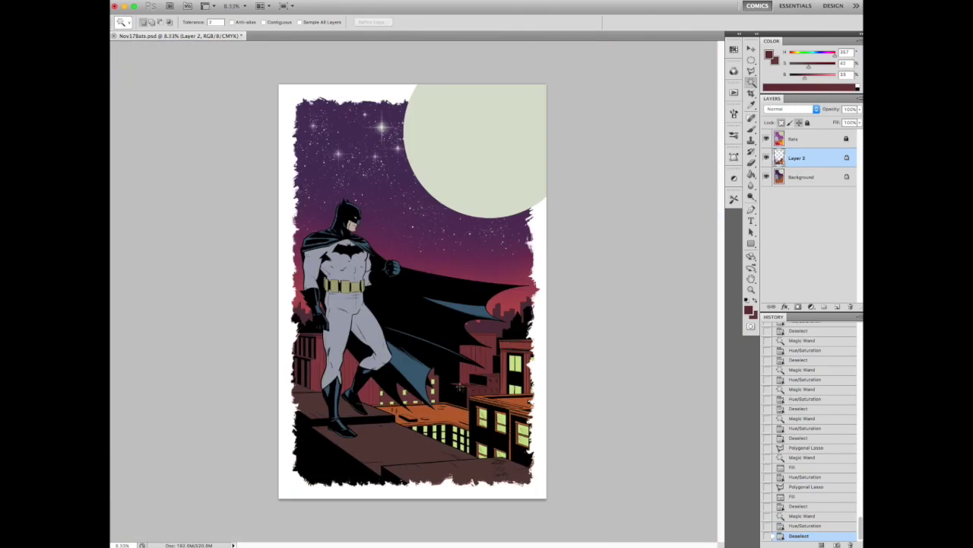
- Select the orange rooftop below the cape's tips using the flats and fill it with a red sampled from the background buildings
scroll(459, 387, up, 3)
scroll(446, 406, down, 1)
click(380, 316)
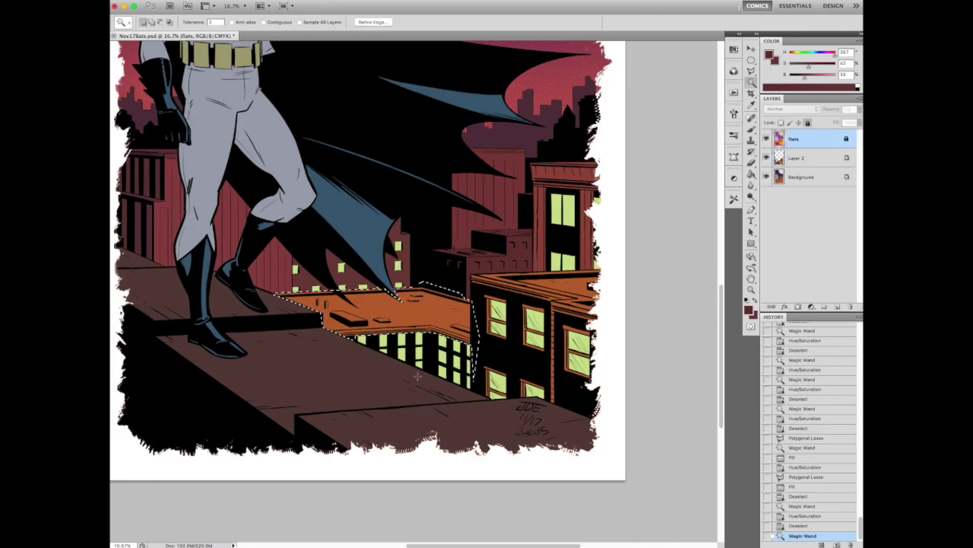
key(i)
click(485, 229)
key(alt+BackSpace)
- Adjust the refilled rooftop to hue +6, saturation +29, lightness +11 and deselect it
key(ctrl+u)
drag(767, 300, 770, 244)
drag(776, 270, 782, 273)
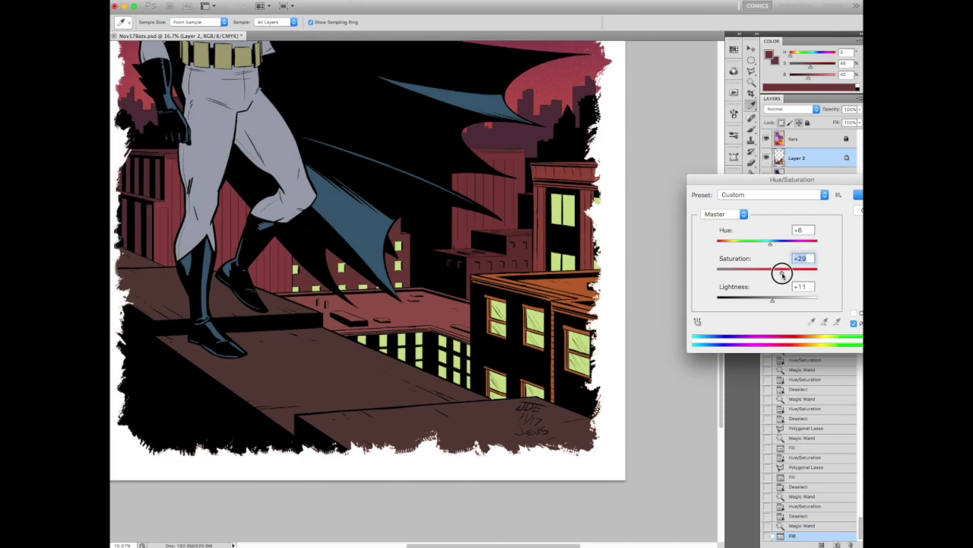
click(857, 195)
key(super+minus)
key(super+minus)
key(super+minus)
key(b)
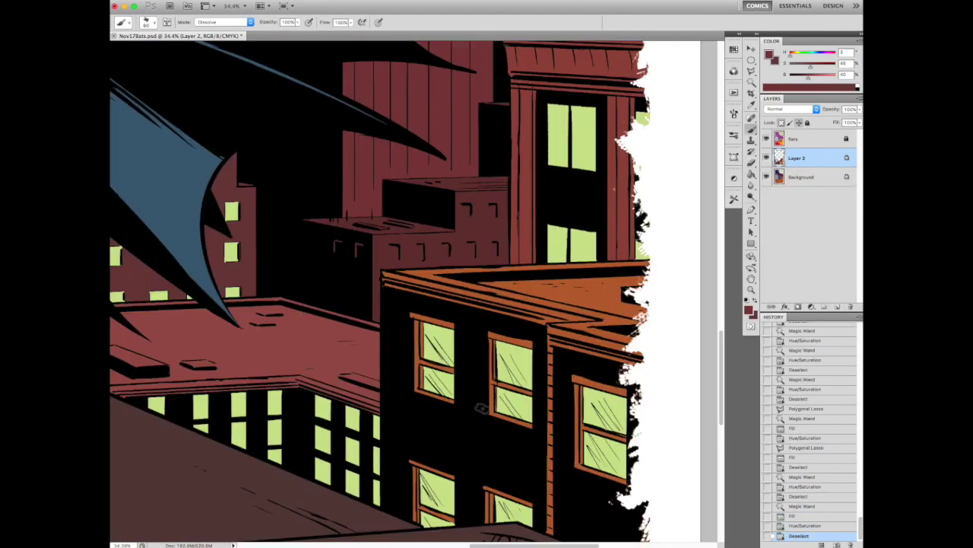
- Select the orange trim and roof of the foreground windowed building and fill them with the sampled rooftop red on Layer 2
key(w)
click(556, 364)
key(i)
click(555, 364)
click(796, 157)
key(alt+BackSpace)
- Adjust the foreground building's new red to saturation +17 and lightness -18
key(ctrl+u)
drag(767, 300, 776, 274)
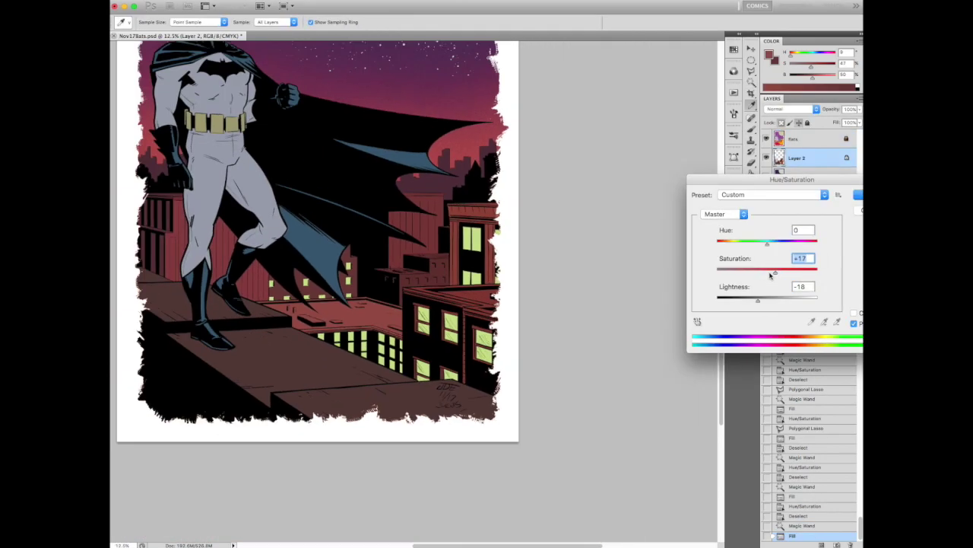
key(Return)
key(b)
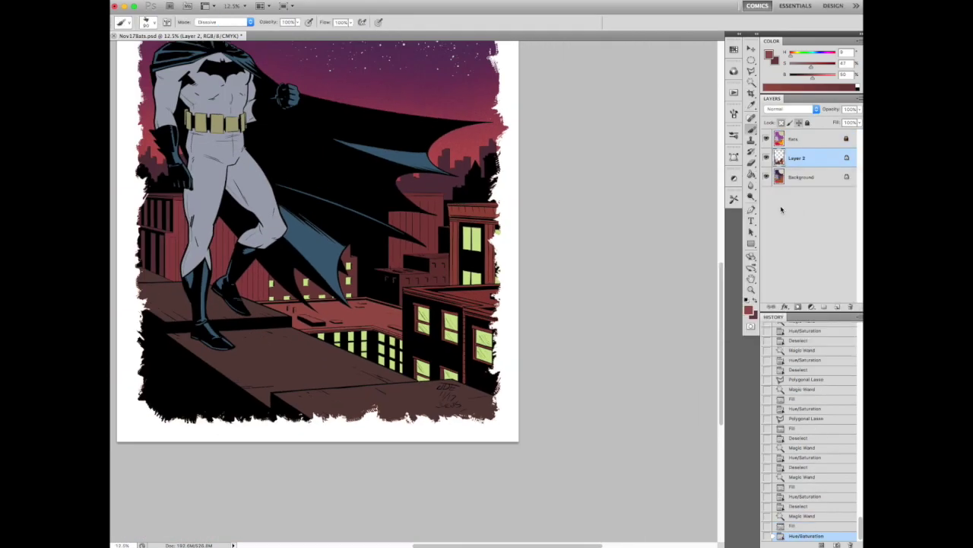
key(ctrl+minus)
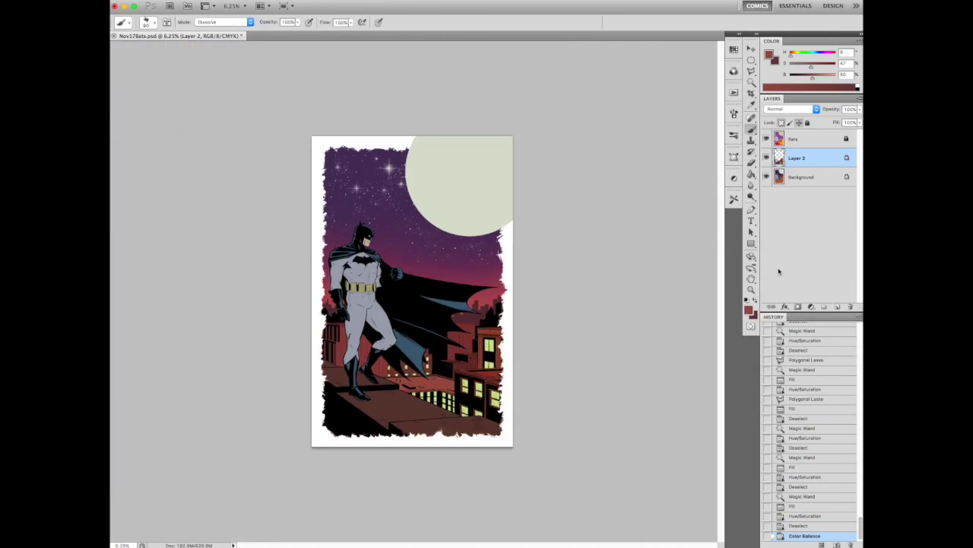
- Merge Layer 2 down into the Background layer
scroll(382, 428, up, 2)
scroll(382, 428, down, 2)
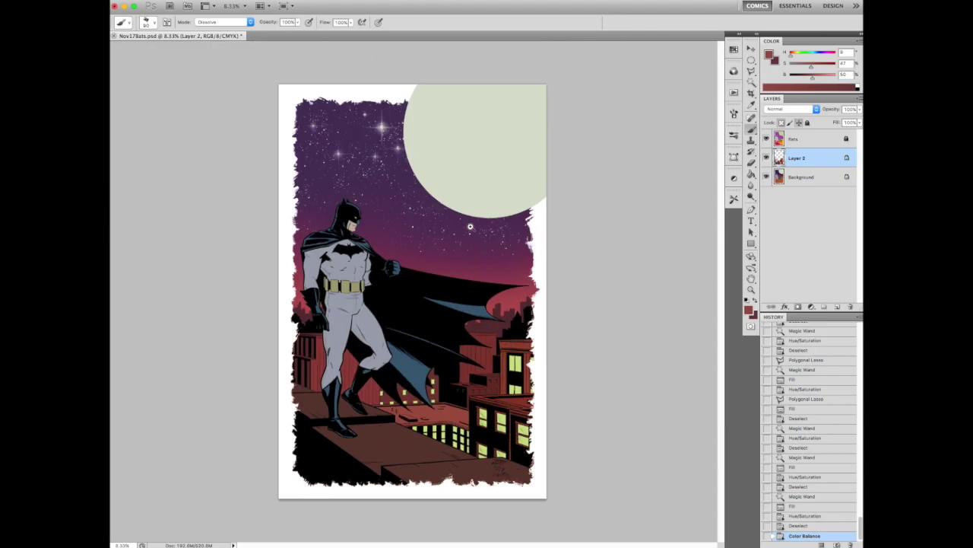
key(ctrl+e)
- Select the red pixels of the sky on the Background layer and adjust them to saturation +17, lightness +3
scroll(479, 318, up, 10)
key(w)
click(470, 260)
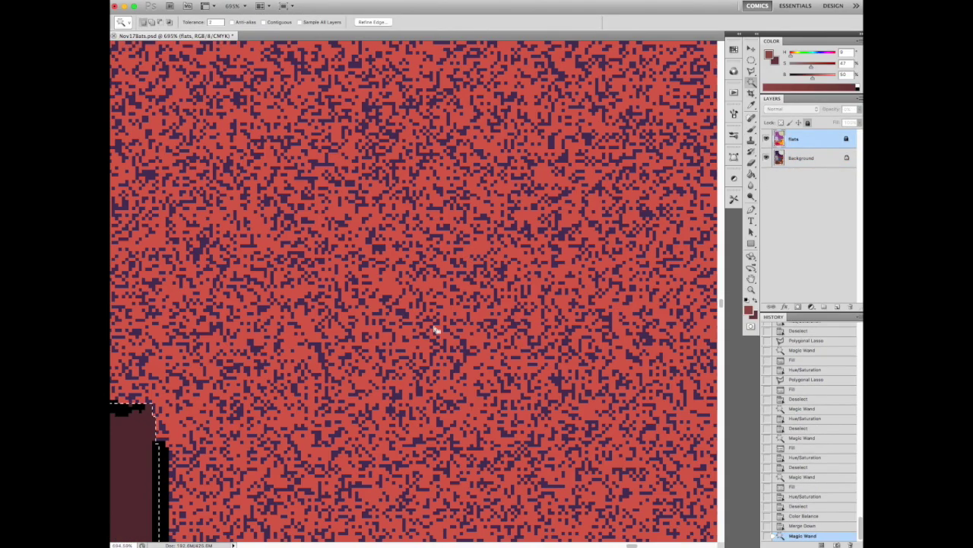
key(ctrl+d)
key(alt+bracketleft)
click(435, 330)
scroll(434, 330, down, 10)
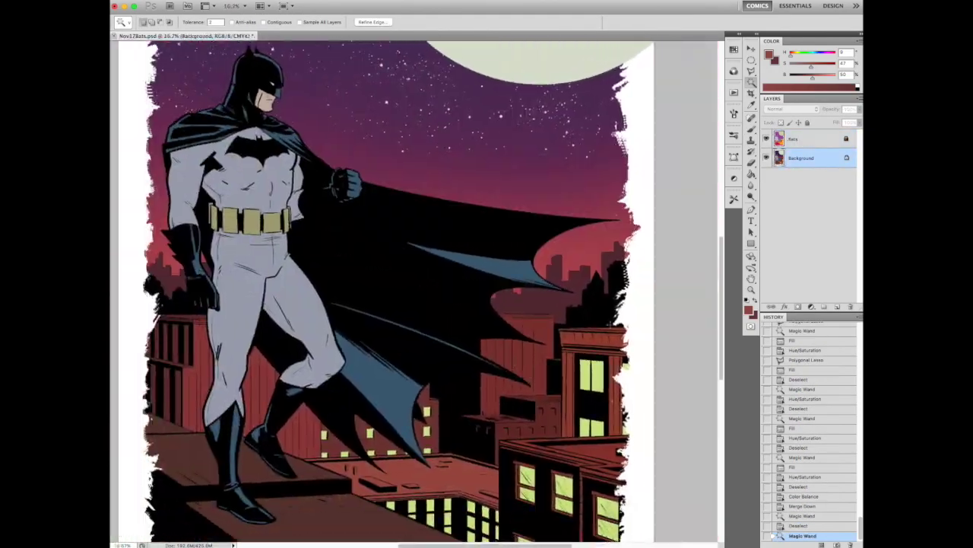
key(ctrl+u)
click(768, 299)
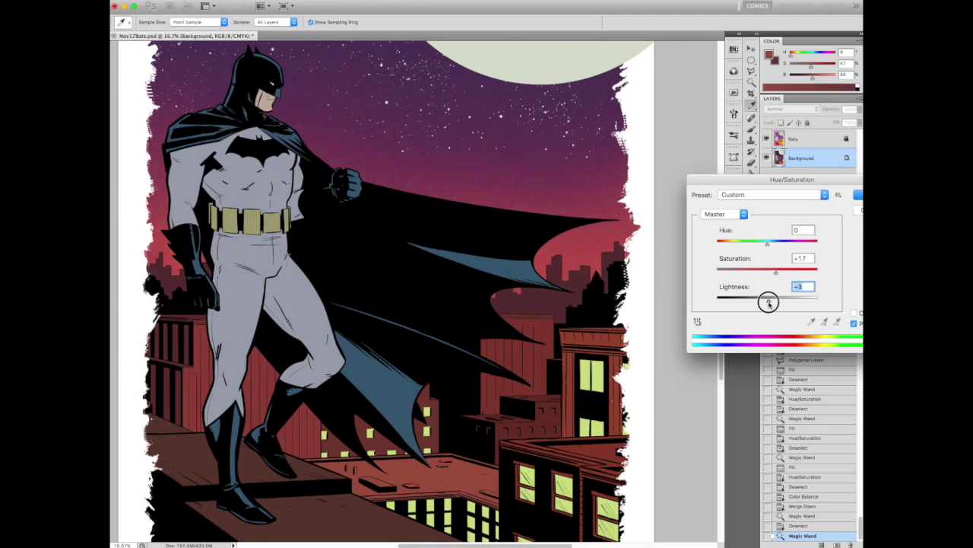
key(Return)
- Select the purple of the night sky and shift its hue, saturation and lightness
key(ctrl+minus)
click(378, 188)
scroll(378, 188, up, 2)
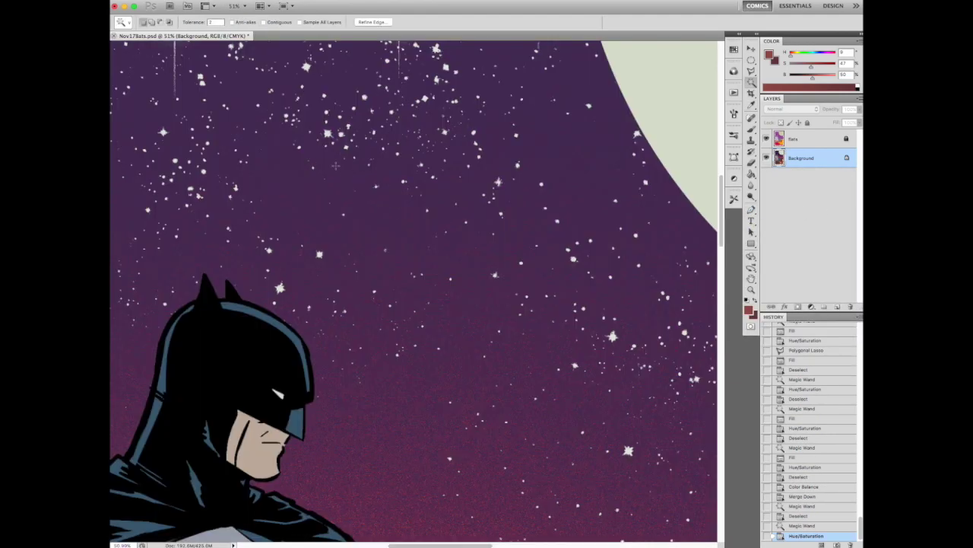
key(ctrl+u)
click(766, 301)
drag(767, 301, 762, 299)
drag(767, 271, 777, 271)
drag(767, 242, 772, 245)
key(Return)
key(ctrl+minus)
key(ctrl+minus)
- Refine the selected purple sky's tone with another Hue/Saturation adjustment
scroll(408, 188, up, 3)
key(ctrl+u)
drag(768, 300, 775, 272)
key(Return)
key(ctrl+minus)
key(ctrl+minus)
key(ctrl+minus)
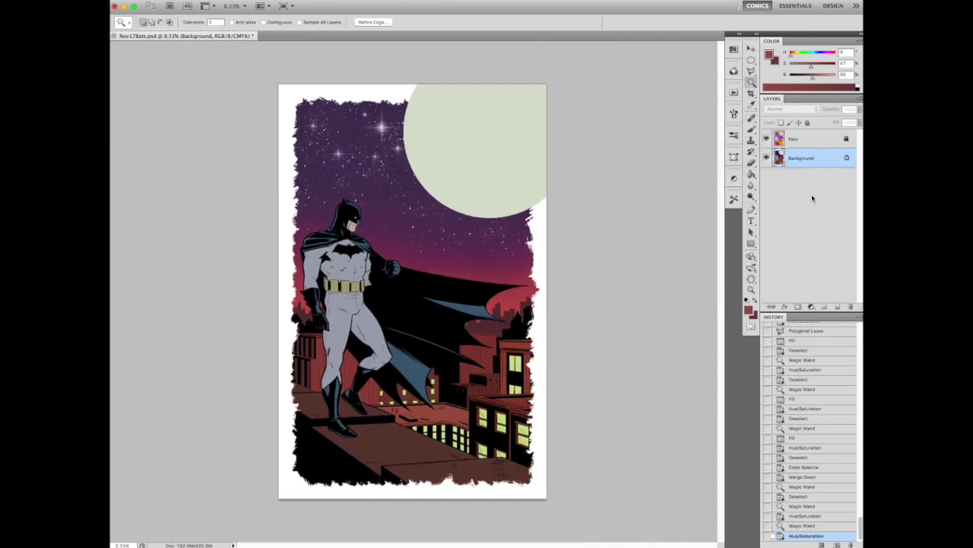
- Select the dark brown rooftop ledge beneath Batman, adjust it to hue -20, lightness -7, and deselect
key(ctrl+plus)
key(ctrl+d)
click(652, 319)
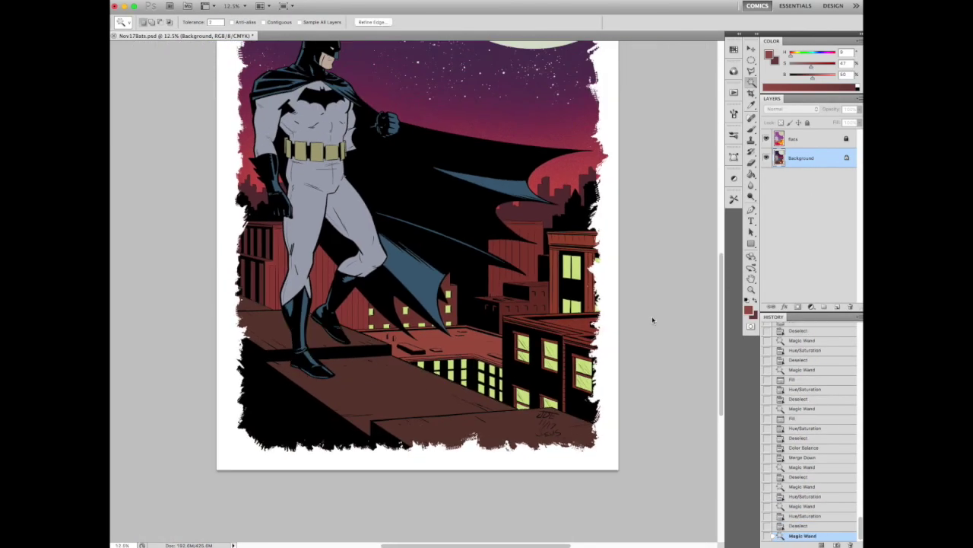
key(ctrl+u)
drag(767, 241, 765, 242)
drag(768, 300, 762, 300)
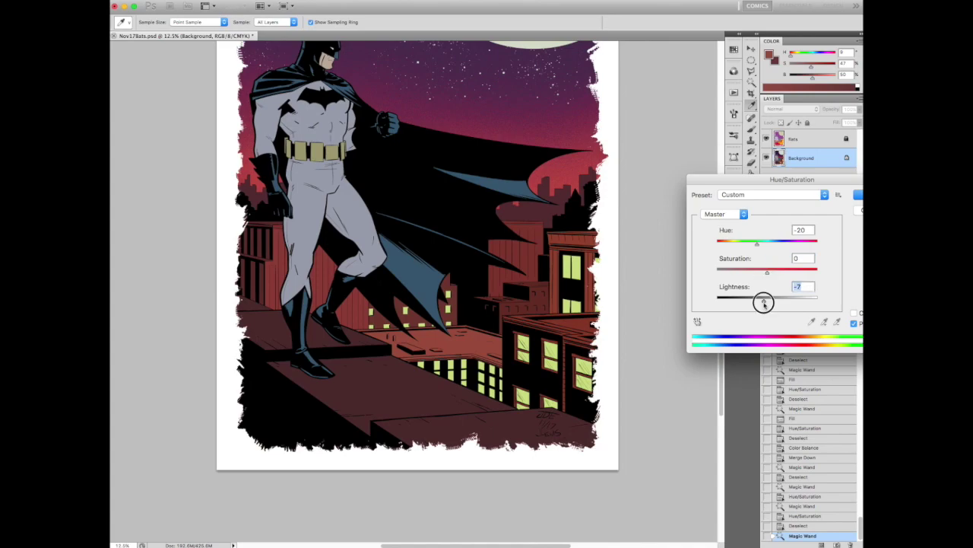
key(Escape)
key(ctrl+minus)
- Select the distant skyline silhouettes behind the cape and lighten them slightly with Hue/Saturation
scroll(579, 309, up, 5)
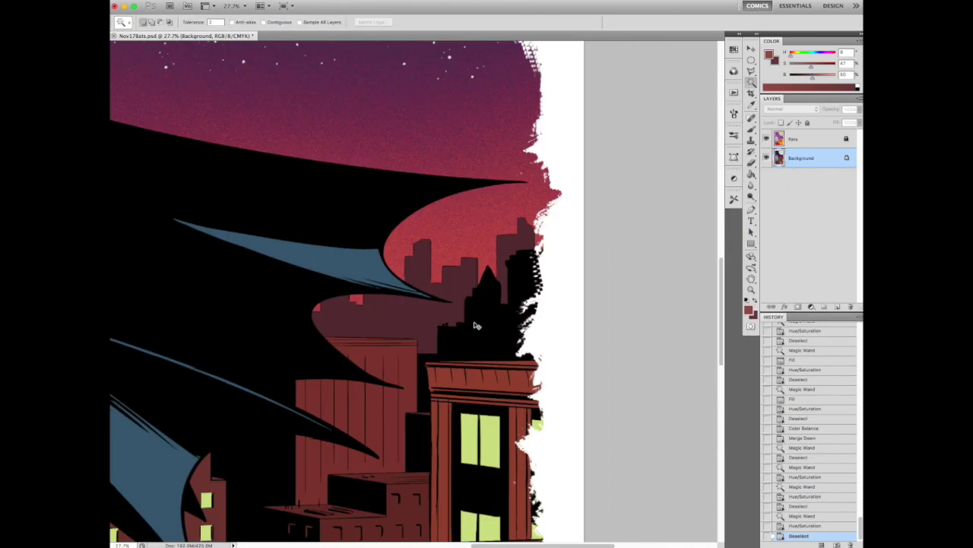
key(ctrl+u)
drag(766, 300, 770, 302)
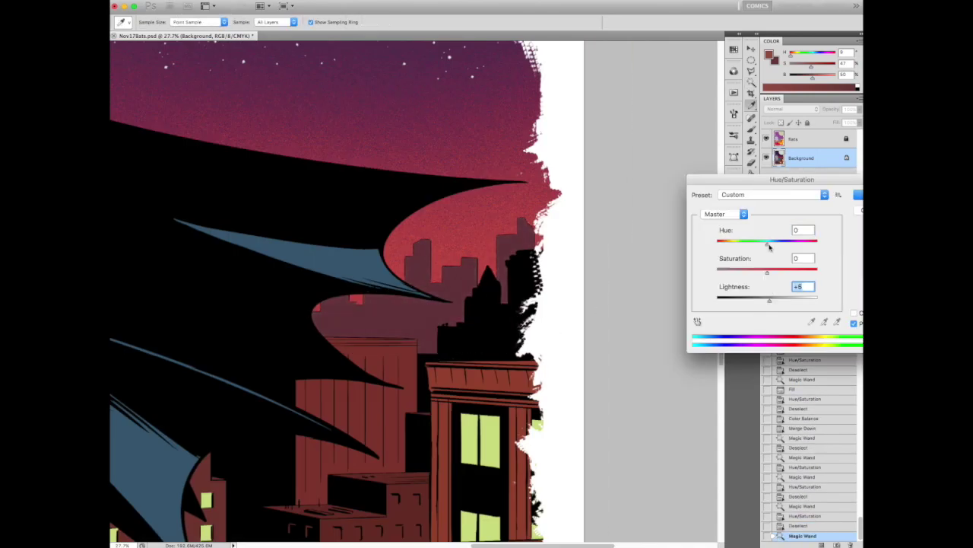
key(Return)
key(ctrl+minus)
key(ctrl+minus)
key(ctrl+minus)
key(ctrl+minus)
key(ctrl+minus)
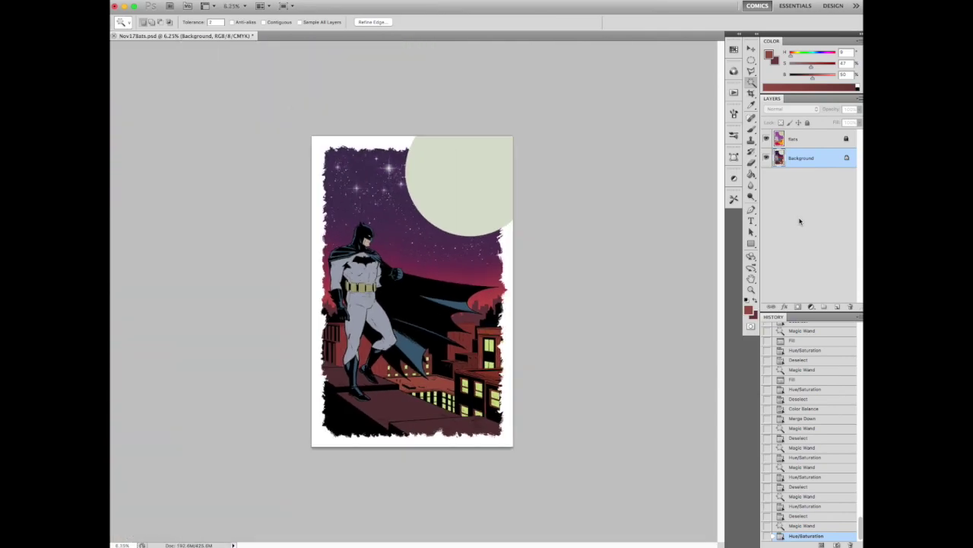
- Select the small windowed building behind the cape's tips and adjust its tone with Hue/Saturation
click(423, 309)
scroll(423, 309, up, 5)
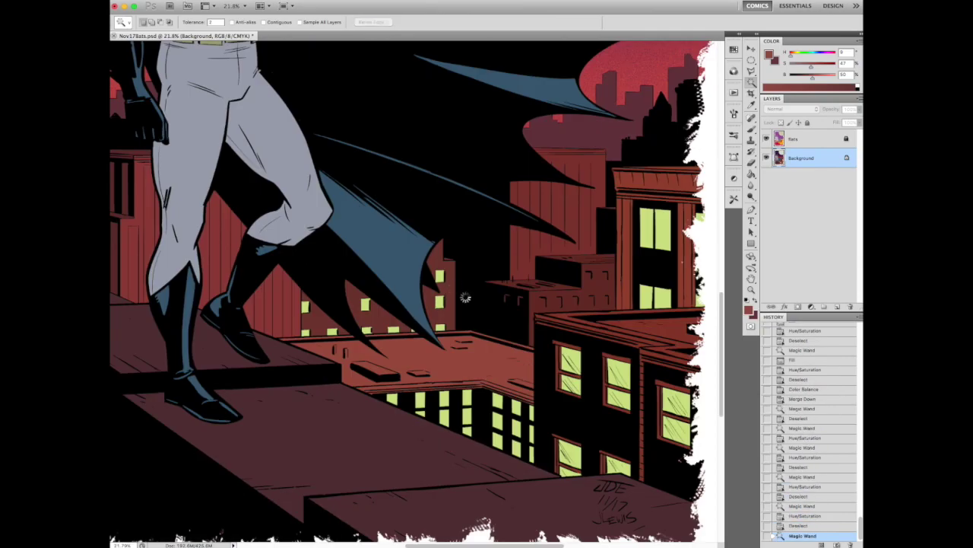
key(ctrl+u)
key(Return)
key(ctrl+minus)
key(ctrl+minus)
key(ctrl+minus)
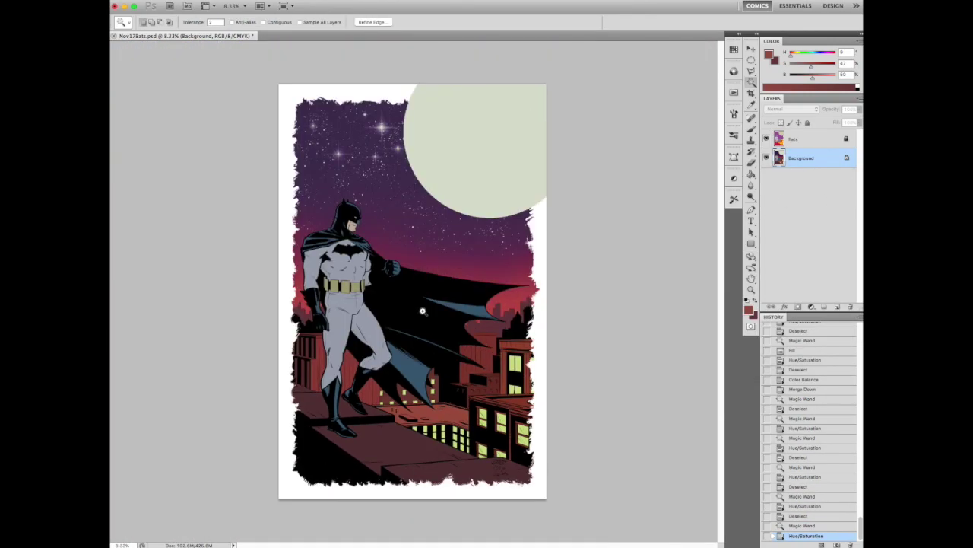
- Examine the recoloured city, cape and Batman's figure at several magnifications
scroll(423, 310, up, 3)
scroll(443, 378, down, 2)
scroll(443, 377, up, 3)
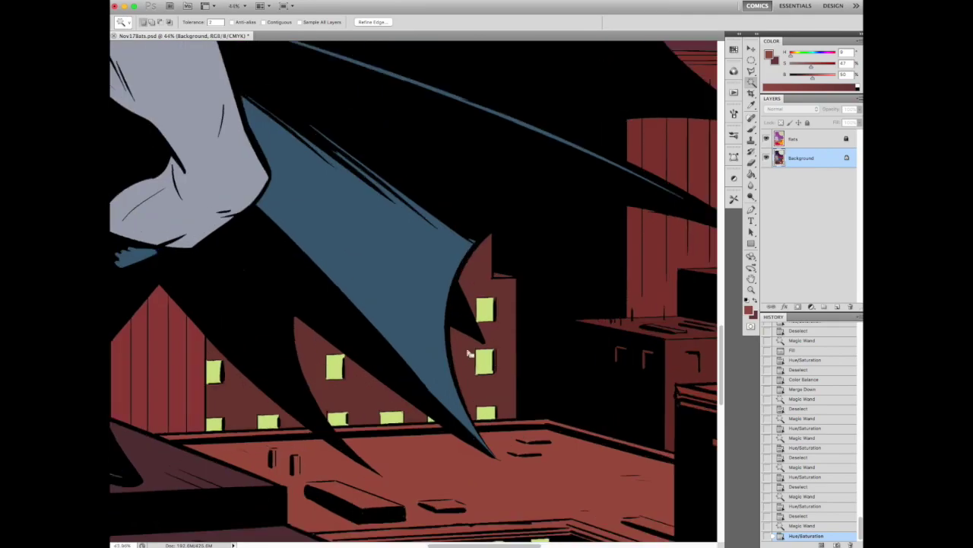
scroll(468, 346, down, 2)
scroll(496, 297, up, 5)
scroll(496, 298, left, 4)
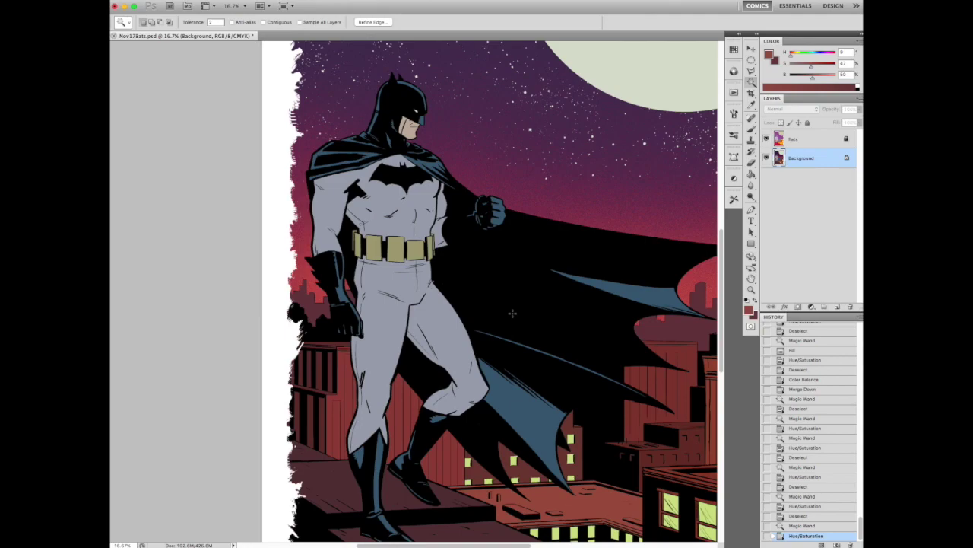
scroll(518, 304, down, 2)
scroll(522, 321, up, 2)
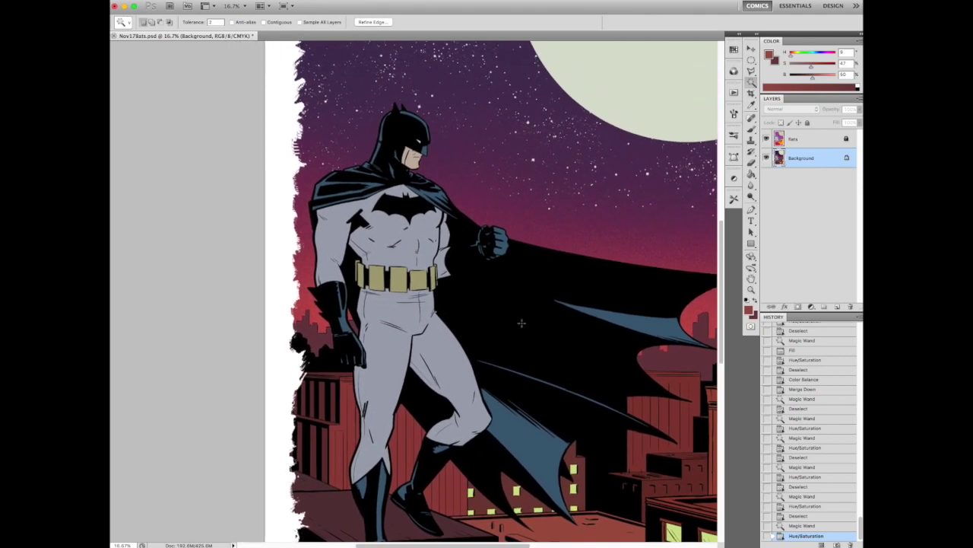
scroll(522, 322, down, 2)
scroll(349, 236, up, 4)
scroll(349, 237, down, 2)
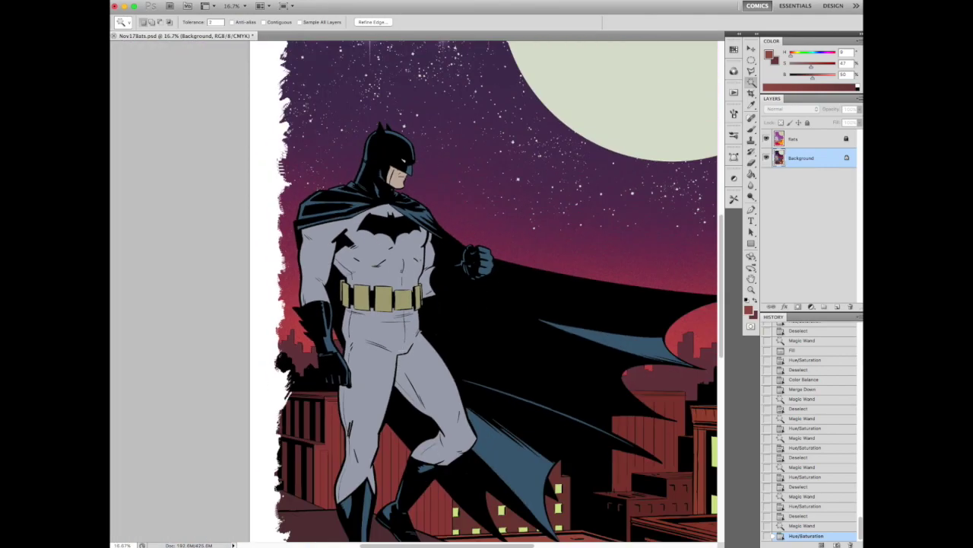
- Select the grey of Batman's suit together with its belt area and copy it onto a new layer
click(415, 286)
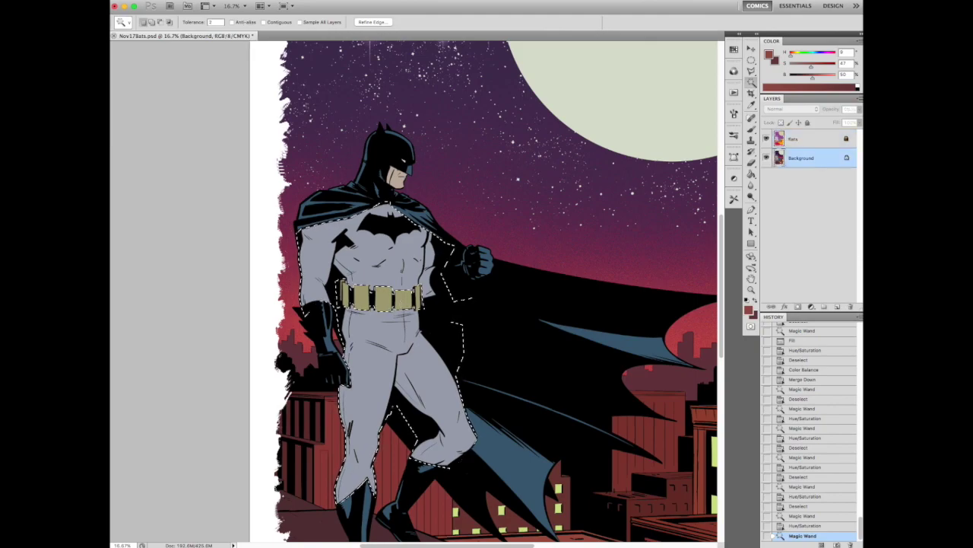
key(ctrl+j)
scroll(453, 336, down, 3)
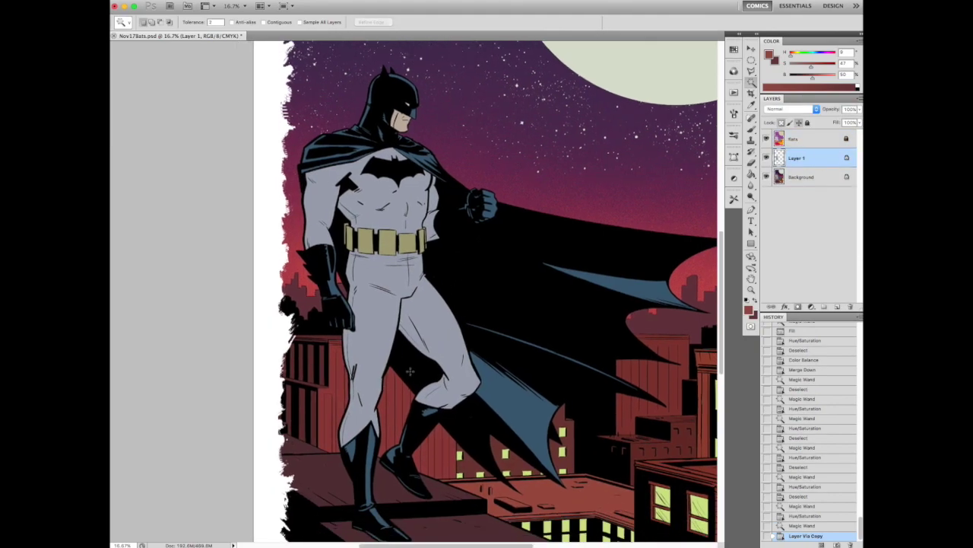
scroll(410, 371, down, 1)
scroll(409, 371, up, 4)
scroll(338, 419, down, 4)
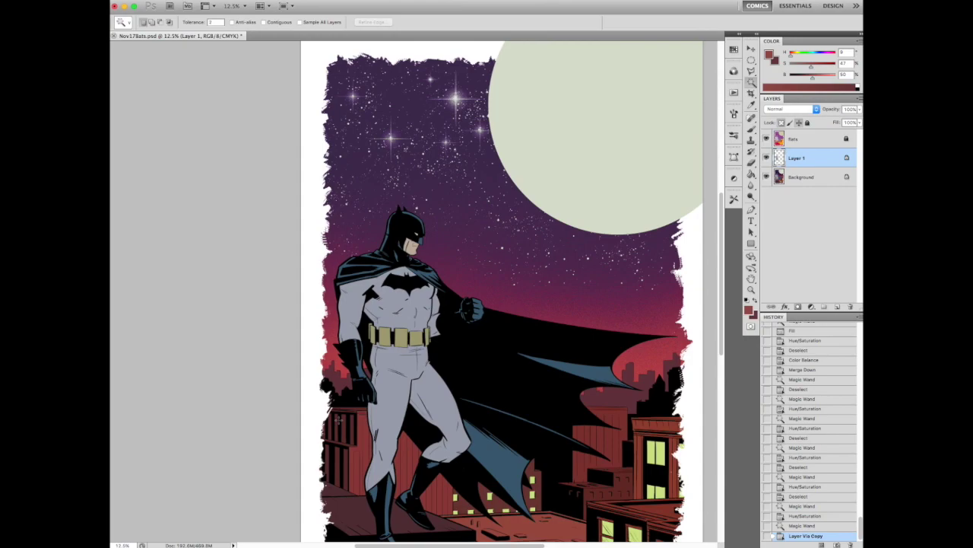
- Set up the Brush with the suit's grey sampled from the torso and darken that colour to 53% brightness for shading
scroll(340, 420, down, 1)
key(b)
scroll(426, 356, up, 3)
scroll(426, 357, up, 2)
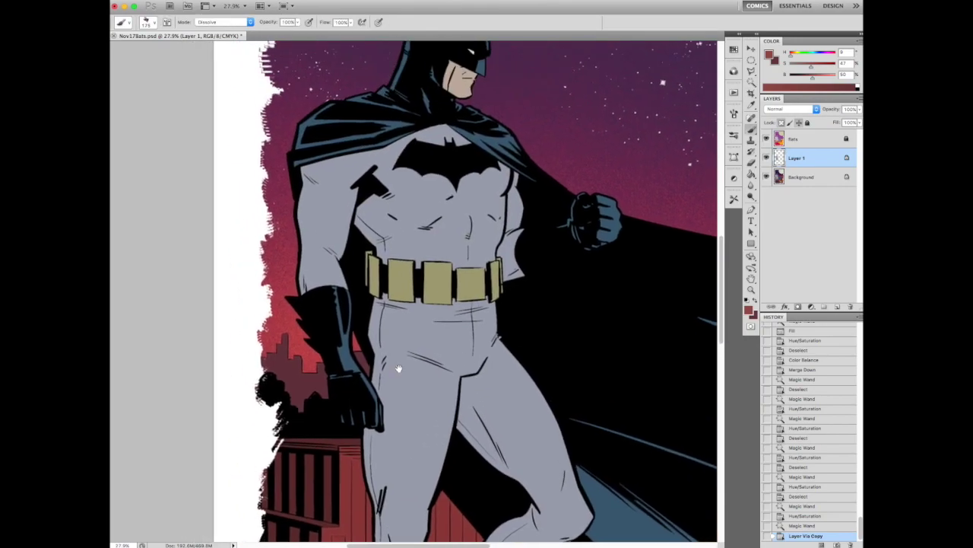
scroll(398, 368, up, 2)
scroll(479, 331, down, 8)
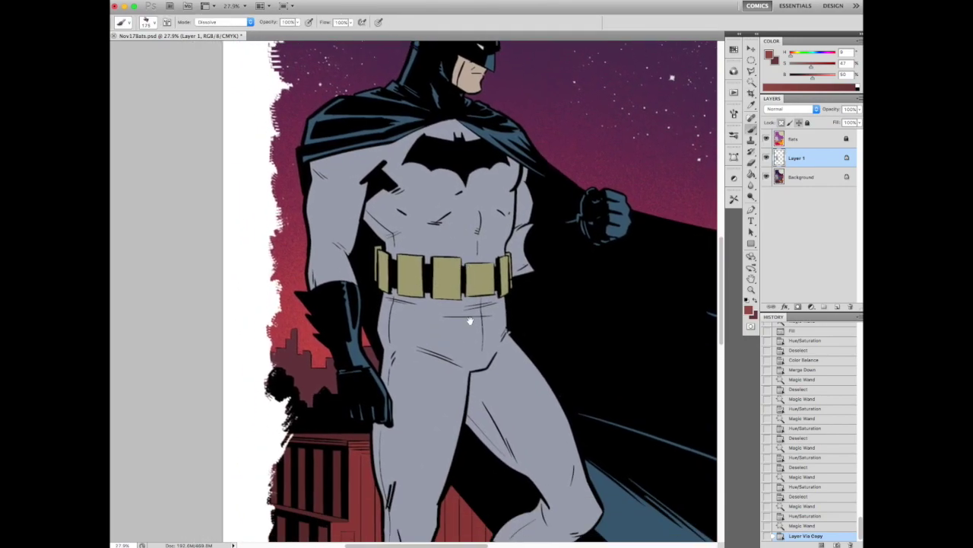
scroll(468, 320, up, 8)
right_click(487, 262)
key(Return)
scroll(427, 417, up, 3)
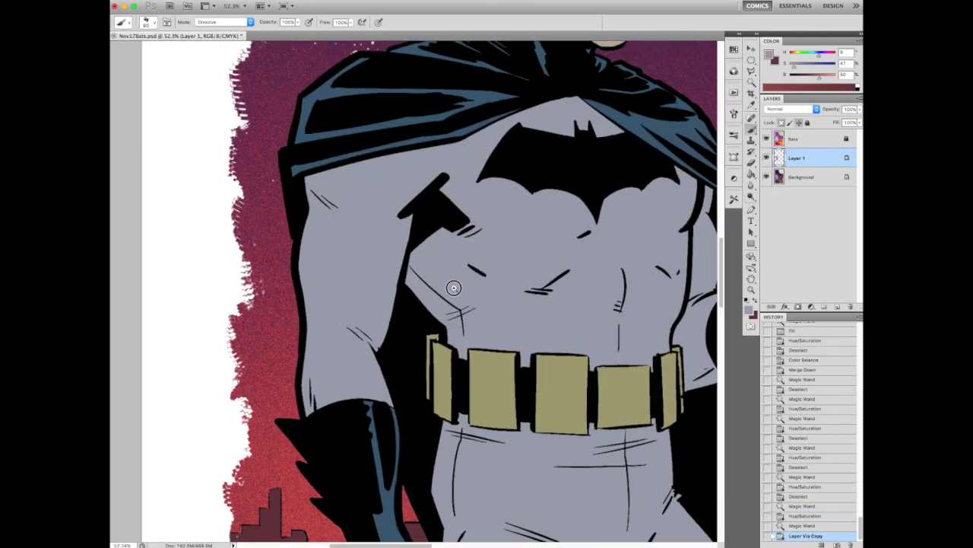
alt+click(452, 283)
click(821, 62)
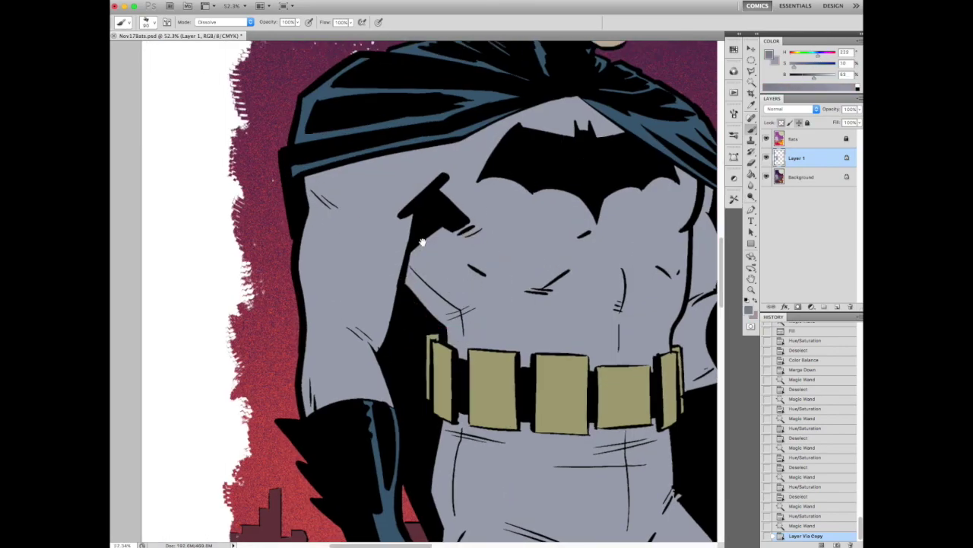
- Enlarge the brush to about 150 and paint dark grey shadows on the hanging arm's elbow, inner upper arm and shoulder
scroll(420, 241, up, 2)
key(bracketright)
key(bracketright)
key(bracketright)
key(bracketright)
scroll(385, 269, down, 3)
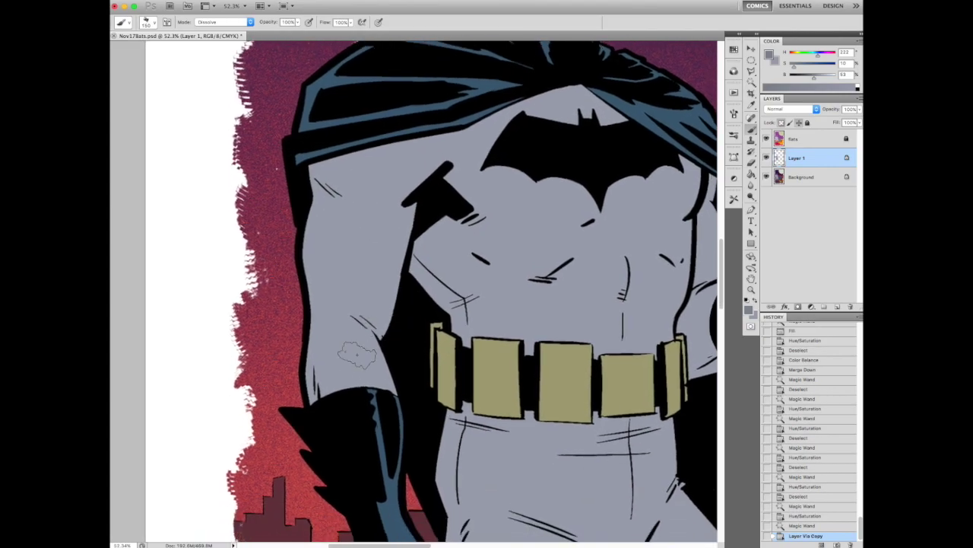
scroll(358, 354, down, 5)
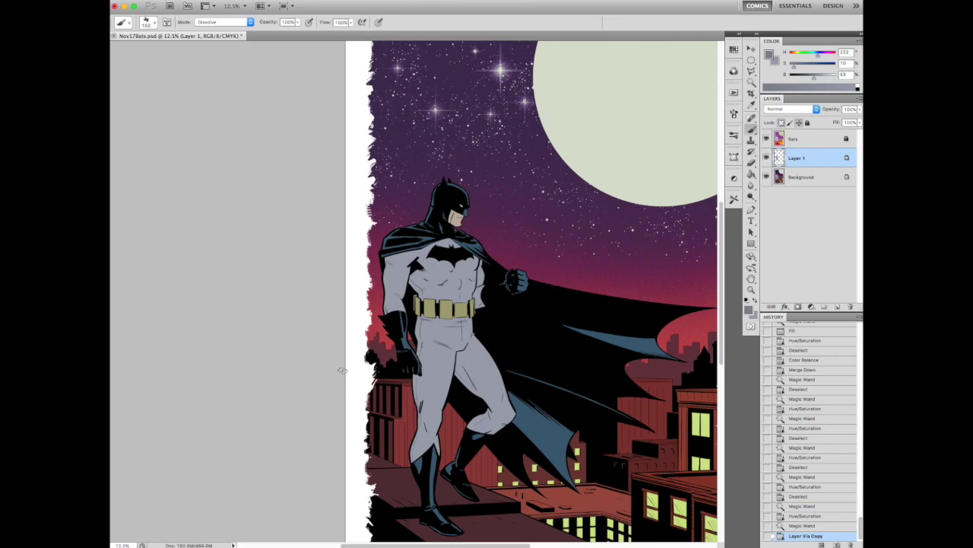
scroll(388, 217, up, 3)
scroll(519, 365, down, 3)
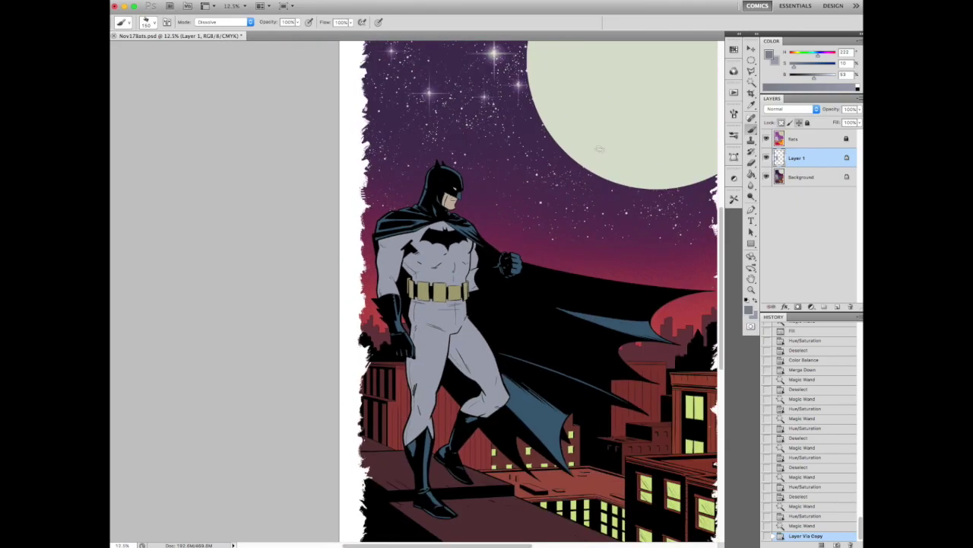
scroll(386, 229, up, 3)
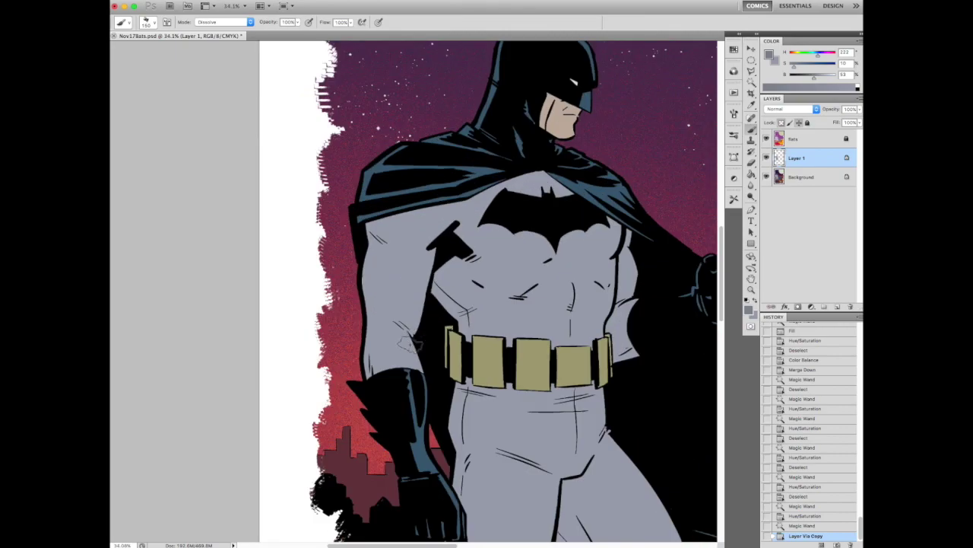
mouse_move(389, 320)
mouse_down()
mouse_move(418, 365)
mouse_move(415, 357)
mouse_up()
mouse_move(369, 241)
mouse_down()
mouse_move(433, 251)
mouse_move(410, 265)
mouse_move(422, 327)
mouse_move(384, 259)
mouse_up()
drag(373, 231, 443, 225)
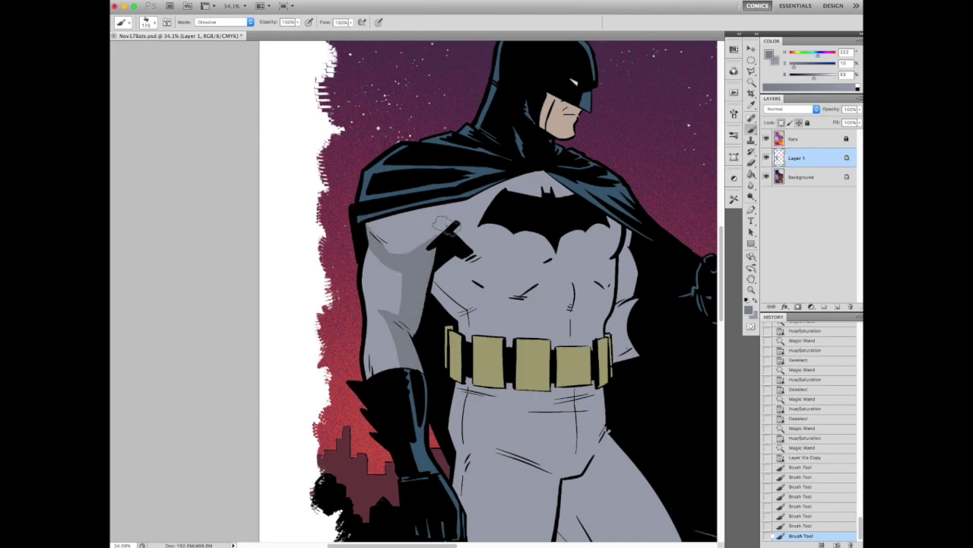
- Extend the shadow from the armpit along the shoulder to the chest below the cape and touch up the forearm shading
drag(405, 256, 456, 228)
drag(372, 229, 487, 198)
drag(388, 243, 502, 183)
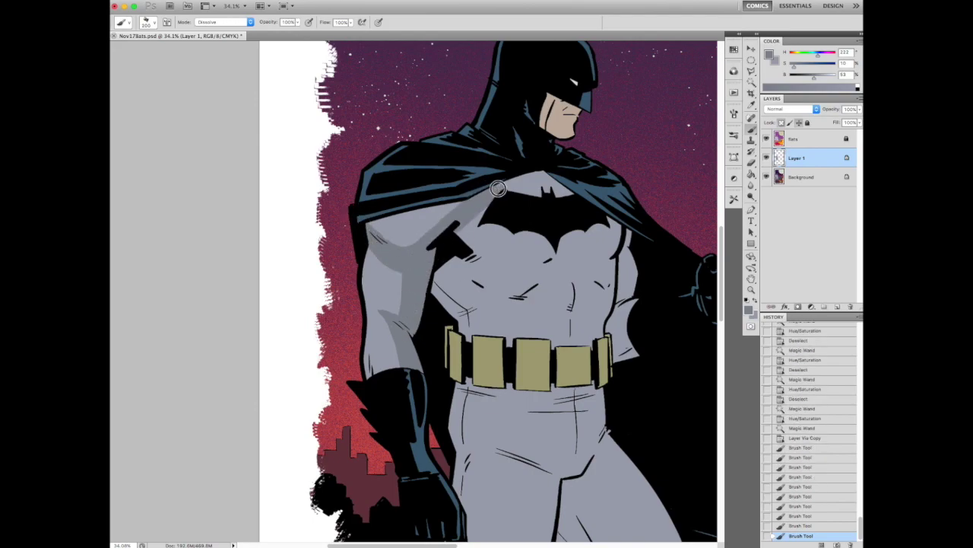
key(super+minus)
key(super+minus)
key(super+minus)
key(super+minus)
key(super+plus)
key(super+plus)
key(super+plus)
key(super+plus)
drag(351, 262, 357, 290)
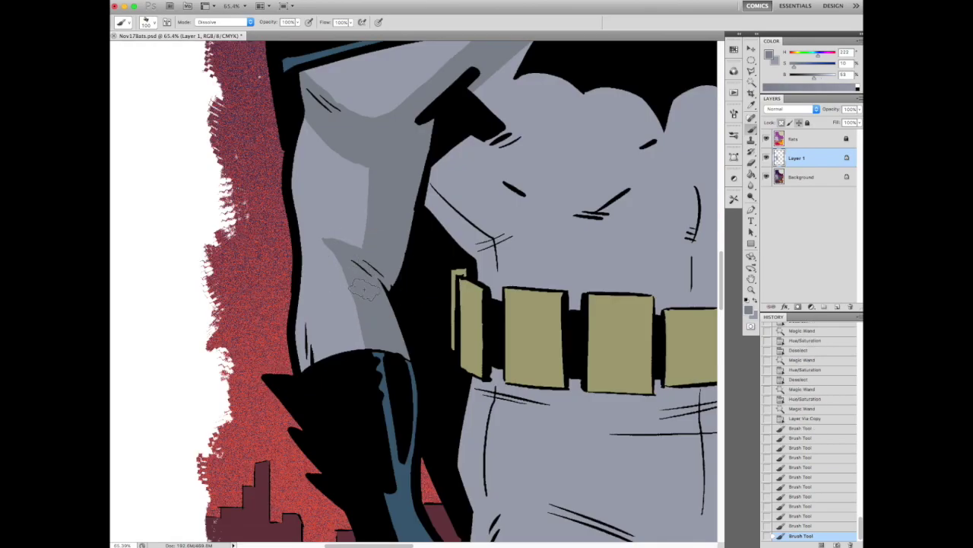
- Paint a diagonal dark grey shadow band across the upper thigh of the bent leg
key(super+minus)
key(super+minus)
key(super+minus)
key(super+plus)
mouse_move(456, 207)
mouse_down()
mouse_move(416, 374)
mouse_move(417, 442)
mouse_up()
key(super+minus)
key(super+minus)
key(super+plus)
key(super+plus)
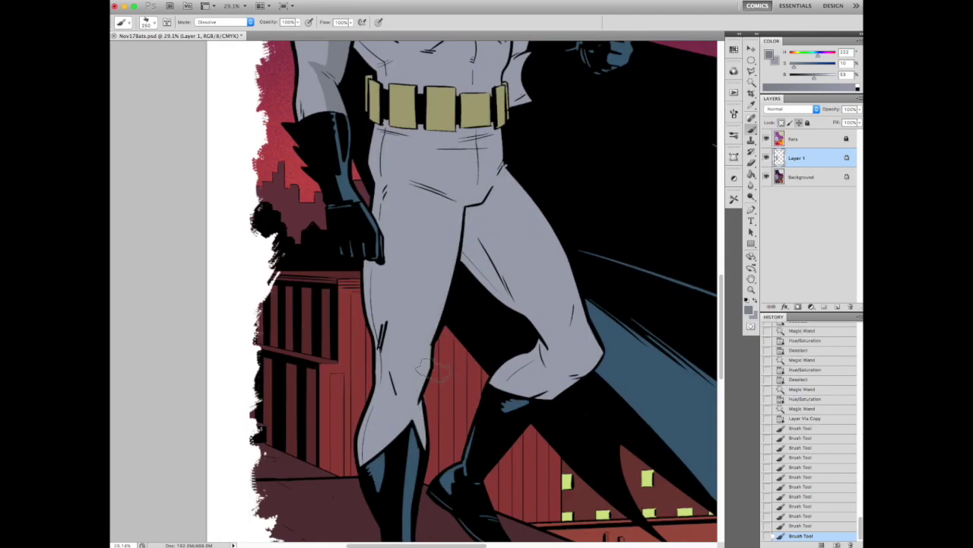
drag(498, 232, 438, 300)
drag(560, 268, 560, 324)
scroll(561, 325, down, 3)
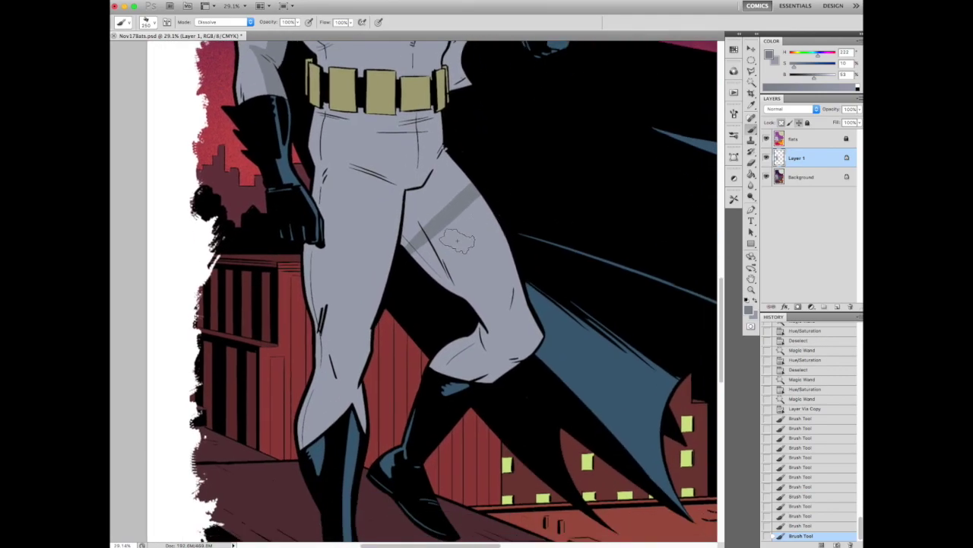
- Widen the hanging arm's shadow with strokes from below the shoulder past the elbow to the glove
scroll(403, 302, up, 3)
key(super+plus)
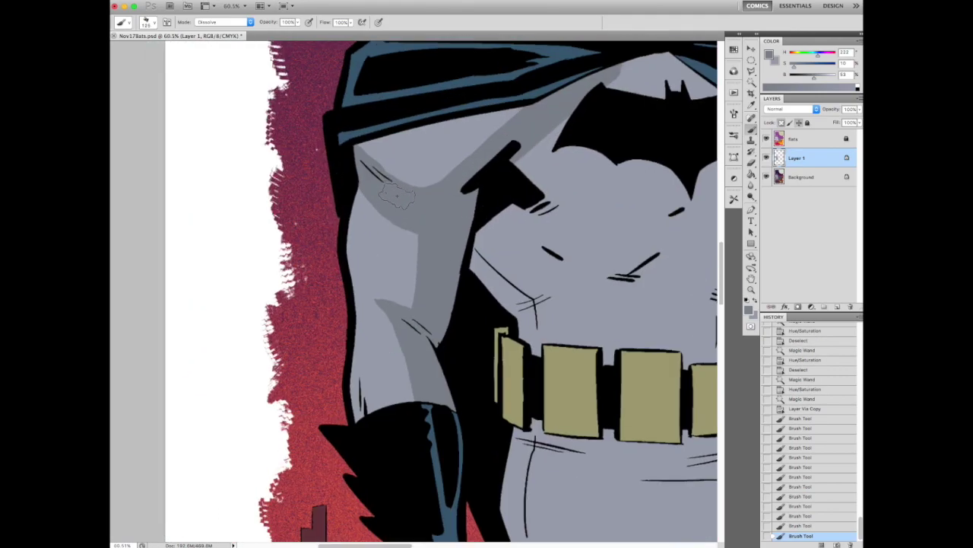
drag(396, 193, 384, 304)
drag(388, 220, 418, 297)
key(bracketleft)
drag(381, 230, 414, 395)
key(super+minus)
key(super+minus)
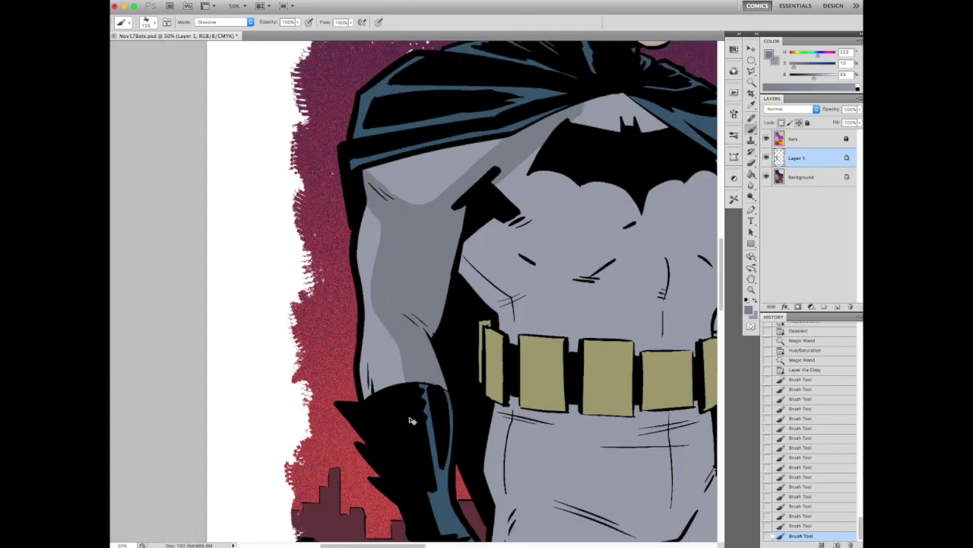
- Smooth the shadow edge down the outer arm and rework the shading across the shoulder below the cape
key(super+plus)
drag(376, 242, 422, 418)
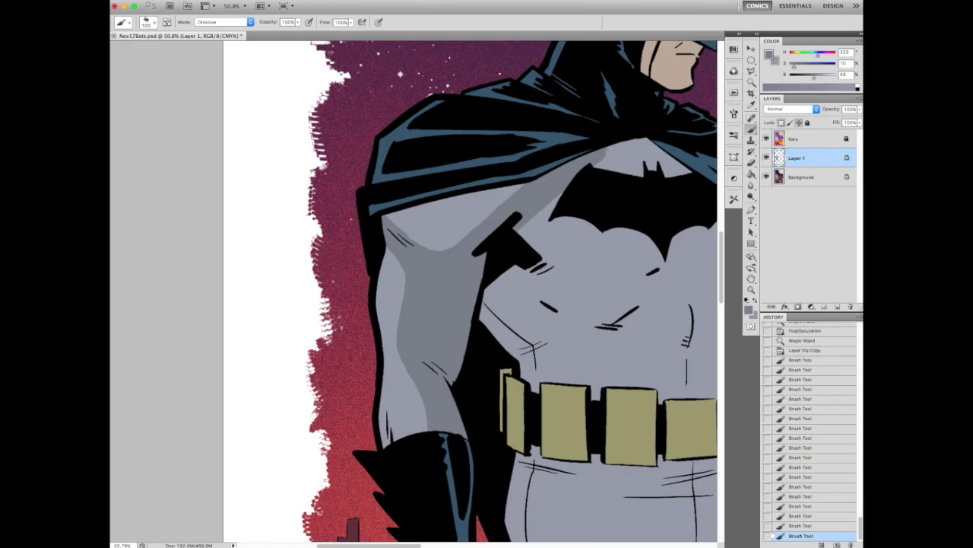
drag(391, 216, 517, 213)
key(super+minus)
key(super+minus)
key(super+minus)
key(super+minus)
key(super+minus)
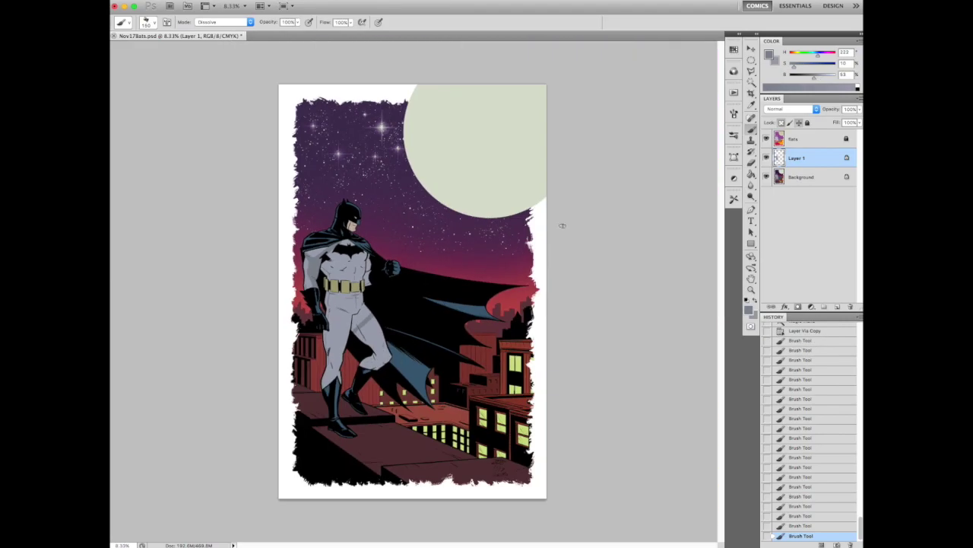
- Paint dark grey shadow over the bent leg's thigh, knee and calf below the diagonal band, and undo the last strokes
scroll(562, 225, up, 5)
drag(346, 304, 449, 246)
scroll(450, 245, down, 4)
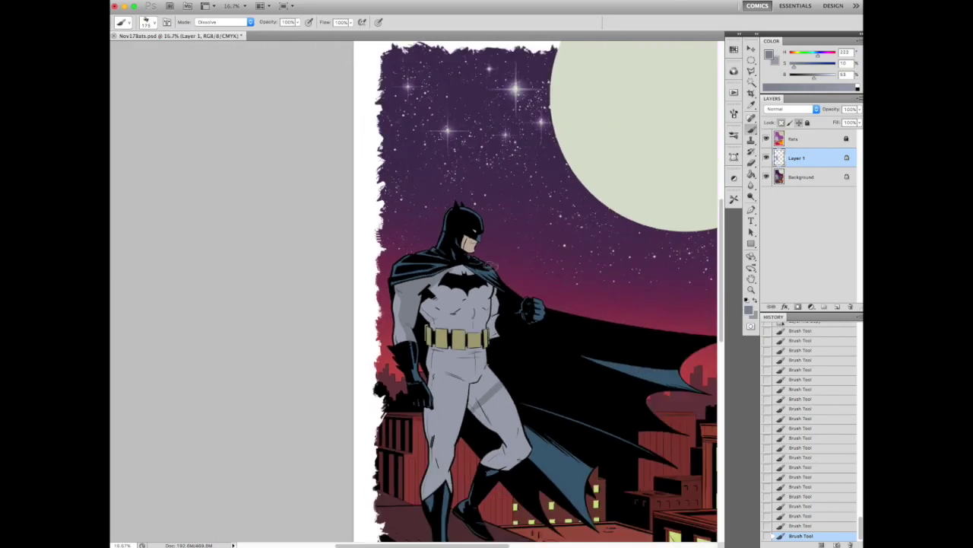
scroll(390, 327, up, 4)
scroll(389, 368, down, 2)
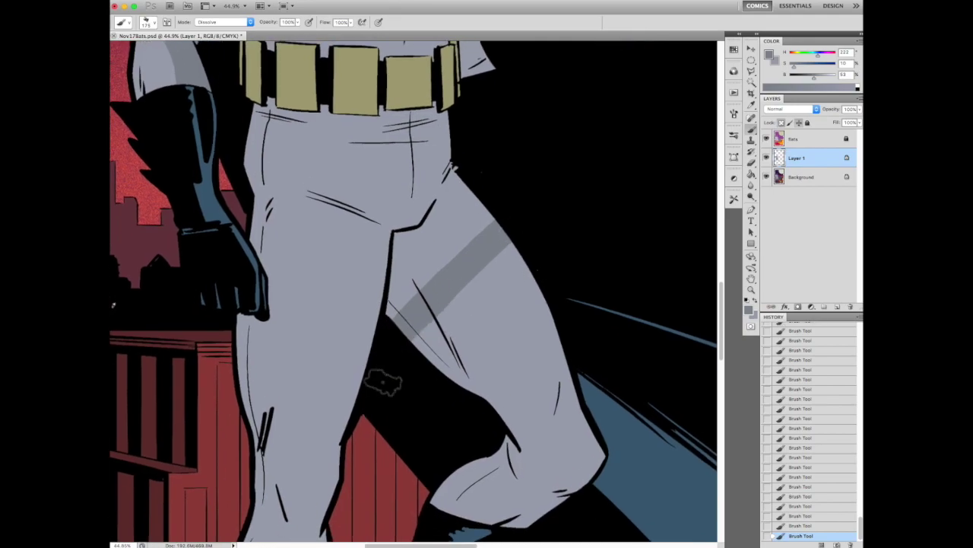
scroll(426, 324, down, 3)
scroll(426, 323, right, 3)
scroll(388, 273, left, 3)
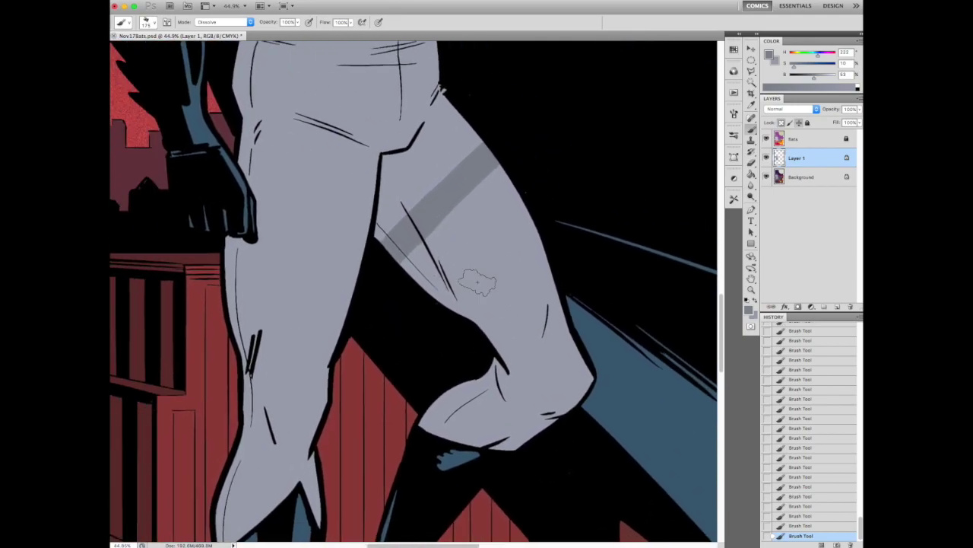
scroll(407, 251, up, 3)
scroll(449, 274, down, 5)
drag(392, 185, 496, 356)
mouse_move(385, 175)
mouse_down()
mouse_move(487, 336)
mouse_move(500, 376)
mouse_up()
mouse_move(448, 357)
mouse_down()
mouse_move(499, 370)
mouse_move(392, 419)
mouse_move(476, 419)
mouse_move(524, 340)
mouse_move(494, 213)
mouse_move(434, 324)
mouse_move(495, 348)
mouse_move(459, 274)
mouse_move(411, 317)
mouse_move(521, 467)
mouse_up()
scroll(449, 343, up, 3)
key(ctrl+z)
key(ctrl+z)
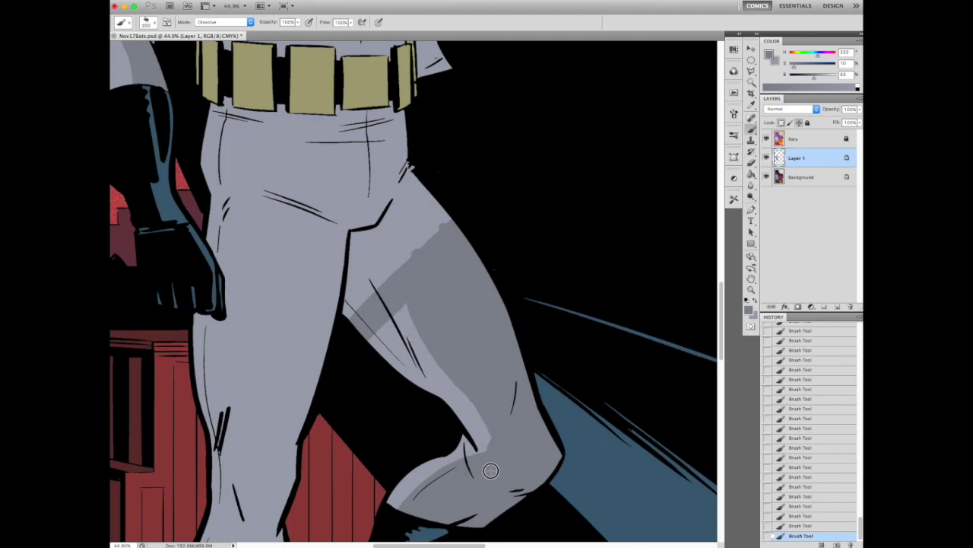
- Outline the bent leg's thigh and knee with the Polygonal Lasso, fill the selection with the shadow grey and deselect
key(super+0)
scroll(411, 304, up, 5)
key(l)
click(437, 220)
click(369, 266)
double_click(464, 357)
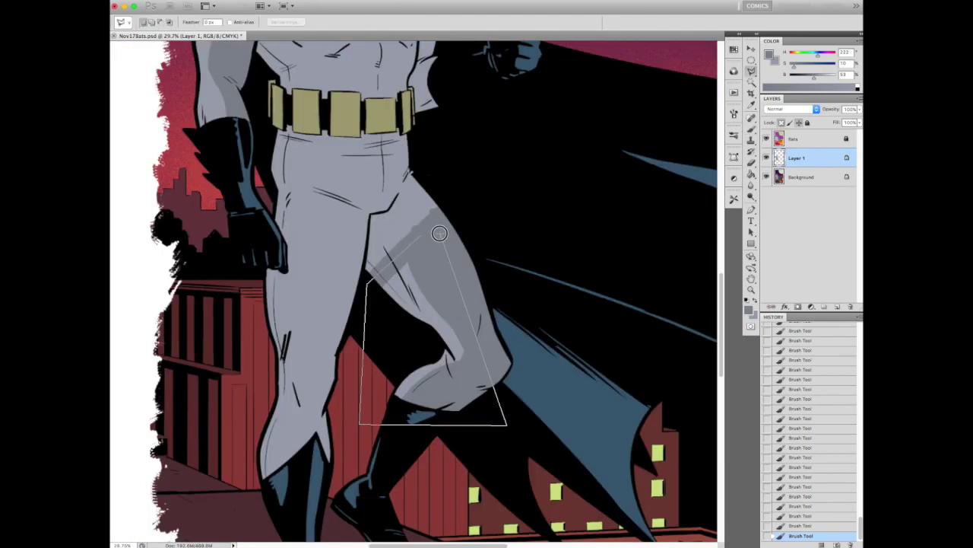
key(alt+BackSpace)
key(ctrl+d)
- Brush light grey strips along the inner thigh and the calf of the bent leg
key(b)
drag(411, 289, 457, 328)
mouse_move(406, 396)
mouse_down()
mouse_move(455, 356)
mouse_move(441, 384)
mouse_move(460, 352)
mouse_up()
alt+click(413, 251)
mouse_move(405, 300)
mouse_down()
mouse_move(446, 326)
mouse_move(414, 403)
mouse_up()
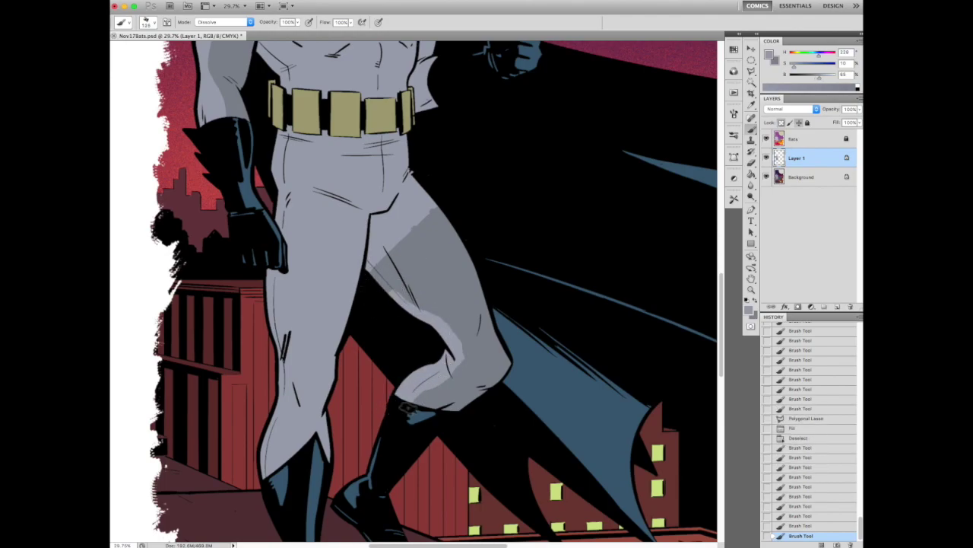
key(h)
click(442, 321)
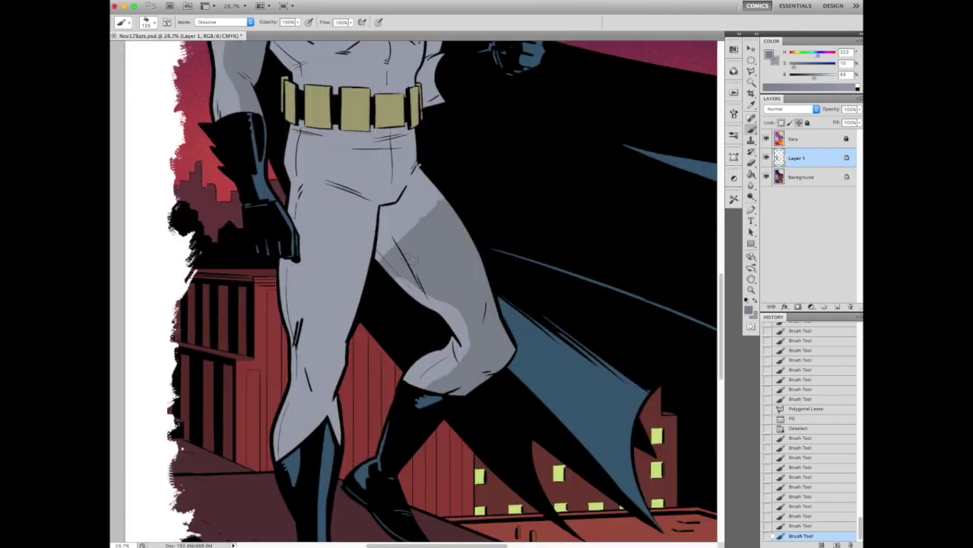
- Lasso the whole bent leg below the thigh's shadow edge, fill it with the shadow grey and deselect
key(l)
click(416, 247)
click(380, 276)
click(382, 414)
click(508, 411)
double_click(521, 211)
key(alt+BackSpace)
scroll(521, 212, up, 5)
key(ctrl+d)
- Brush shadow grey along the chest beside the bat emblem and around the side of the ribs above the belt
key(b)
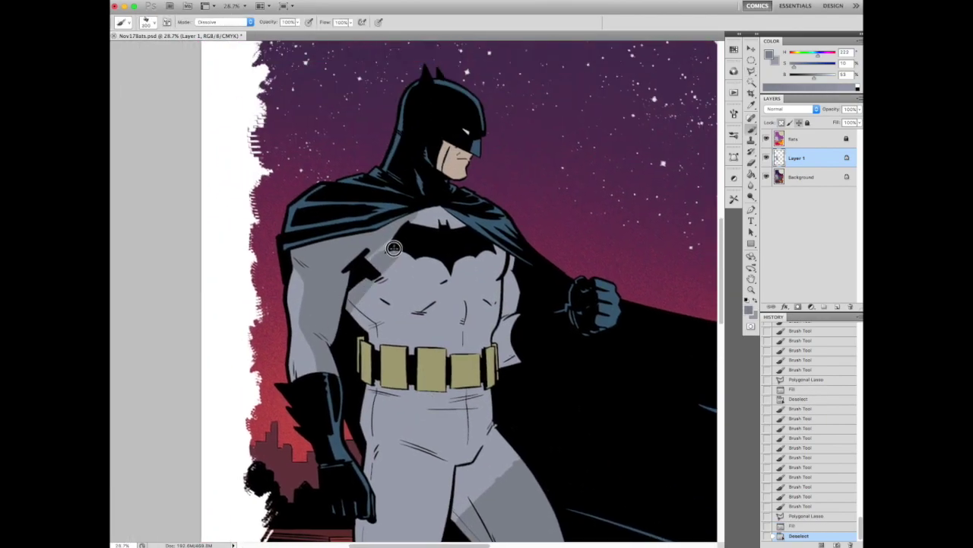
drag(380, 262, 354, 300)
mouse_move(384, 243)
mouse_down()
mouse_move(361, 277)
mouse_move(389, 315)
mouse_move(397, 305)
mouse_move(357, 334)
mouse_move(440, 328)
mouse_up()
key(ctrl+0)
scroll(390, 315, up, 3)
drag(376, 331, 440, 339)
- Lasso the rest of the torso above the belt, fill it with the shadow grey and deselect
key(l)
key(ctrl+minus)
click(391, 167)
click(632, 157)
double_click(637, 370)
key(alt+BackSpace)
key(ctrl+d)
key(ctrl+minus)
key(ctrl+minus)
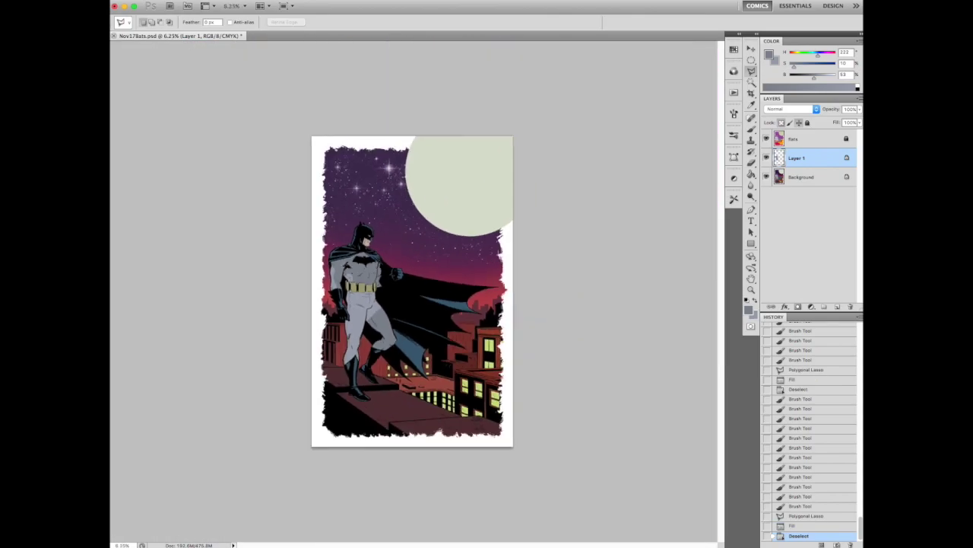
- Refine the hanging arm's shadow edge and paint a light grey highlight onto the shoulder below the cape
key(b)
key(ctrl+plus)
drag(386, 329, 412, 415)
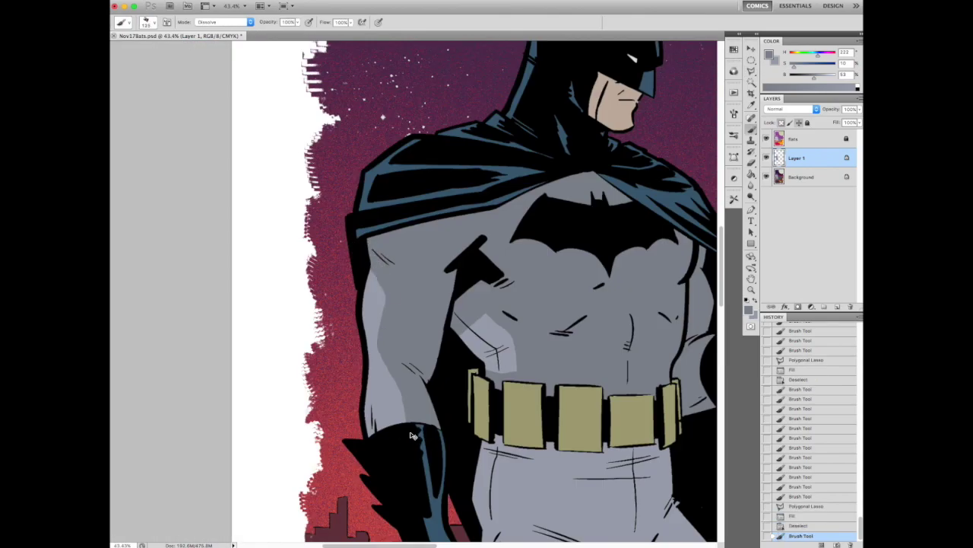
key(ctrl+minus)
key(ctrl+plus)
mouse_move(403, 285)
mouse_down()
mouse_move(457, 301)
mouse_move(419, 283)
mouse_up()
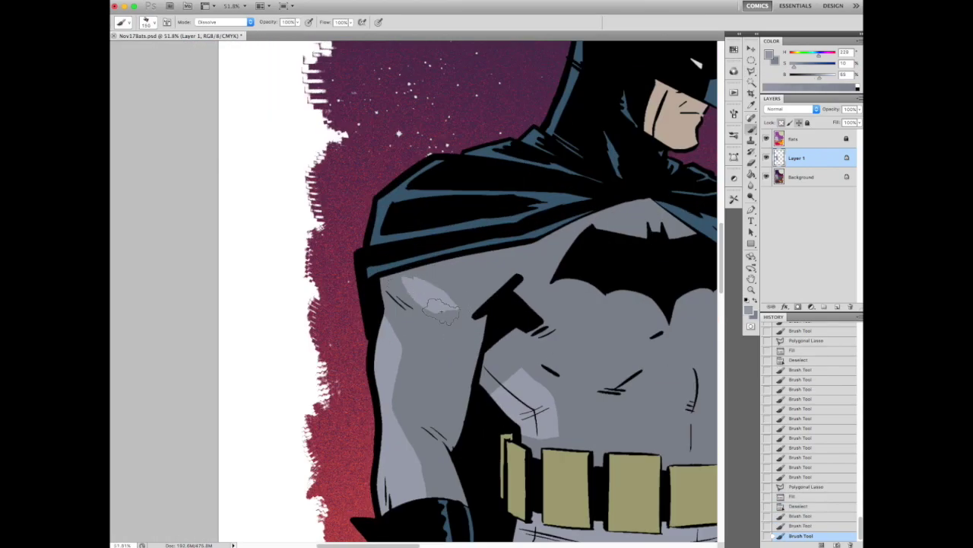
key(ctrl+minus)
key(ctrl+minus)
key(ctrl+minus)
key(ctrl+minus)
key(ctrl+minus)
- Add further small light grey highlight strokes around the shoulder and the outer edge of the hanging arm
key(ctrl+plus)
mouse_move(384, 305)
mouse_down()
mouse_move(427, 281)
mouse_move(388, 308)
mouse_up()
key(ctrl+minus)
key(ctrl+minus)
key(ctrl+plus)
drag(361, 259, 370, 337)
key(ctrl+minus)
key(ctrl+minus)
key(ctrl+minus)
key(ctrl+minus)
key(ctrl+minus)
key(ctrl+minus)
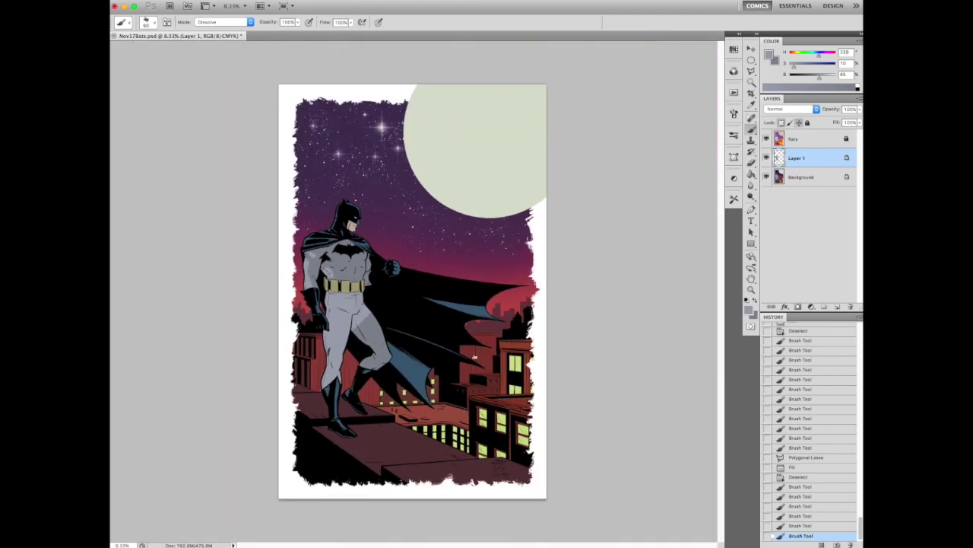
- Paint dark grey shadows on the standing leg's calf and around its knee, above the boot
key(ctrl+plus)
key(ctrl+plus)
key(ctrl+plus)
mouse_move(386, 403)
mouse_down()
mouse_move(429, 403)
mouse_move(365, 456)
mouse_move(361, 482)
mouse_up()
mouse_move(357, 426)
mouse_down()
mouse_move(411, 407)
mouse_move(395, 478)
mouse_up()
drag(424, 393, 381, 395)
- Paint a dark grey shadow strip along the standing leg's inner thigh from the crotch down to the knee
mouse_move(450, 219)
mouse_down()
mouse_move(407, 396)
mouse_move(411, 380)
mouse_up()
scroll(446, 324, down, 5)
scroll(373, 409, up, 5)
mouse_move(437, 163)
mouse_down()
mouse_move(407, 311)
mouse_move(363, 438)
mouse_up()
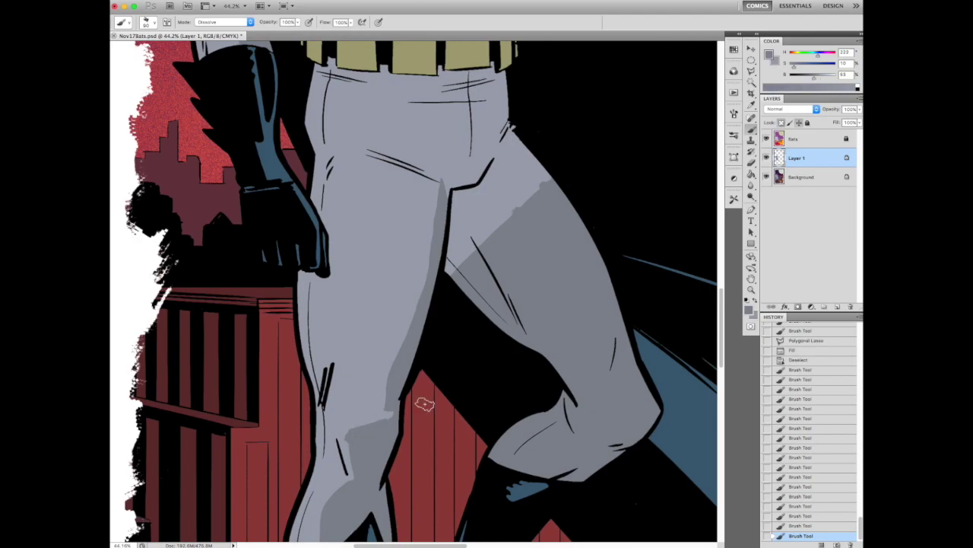
drag(417, 326, 384, 417)
scroll(389, 378, down, 5)
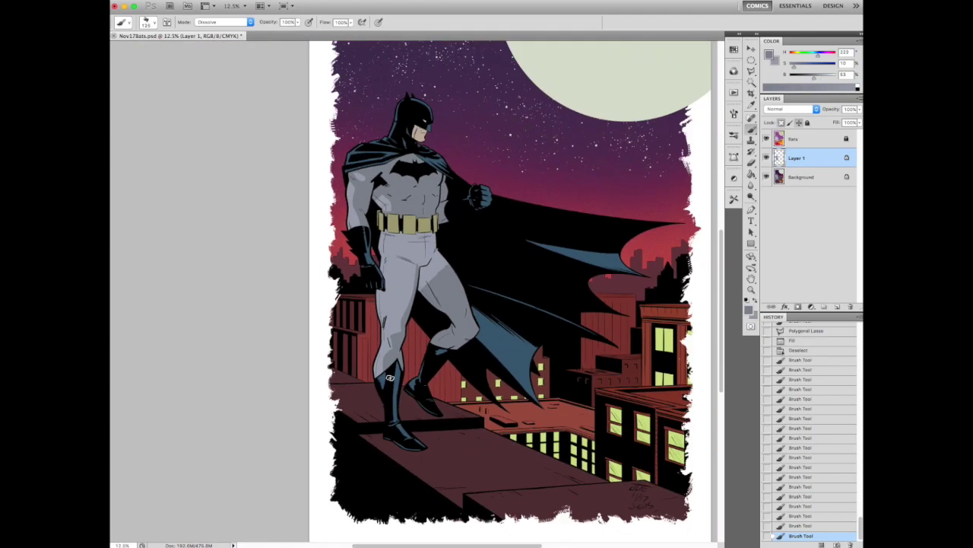
- Refine the shadow shape between the knee and calf of the standing leg with a smaller brush
scroll(379, 288, up, 5)
drag(396, 319, 412, 372)
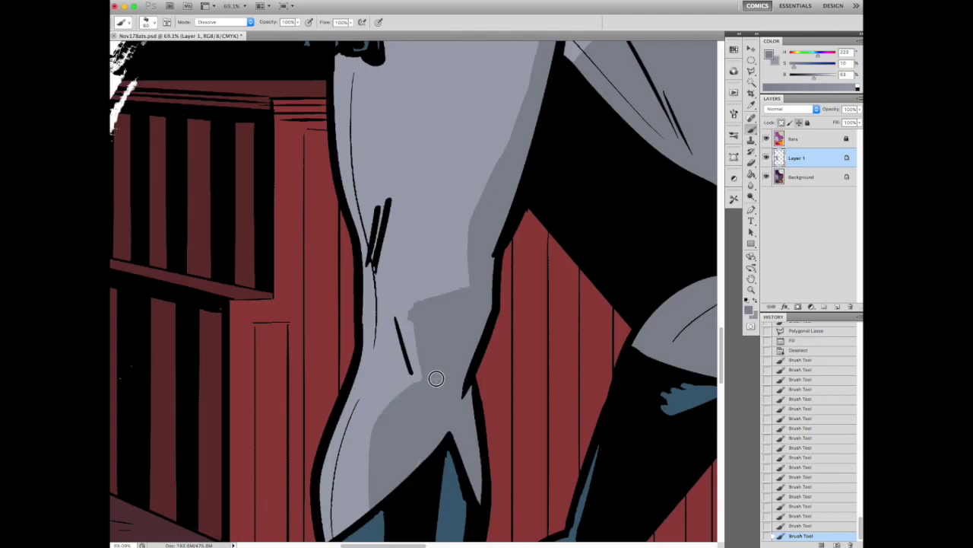
scroll(418, 293, down, 5)
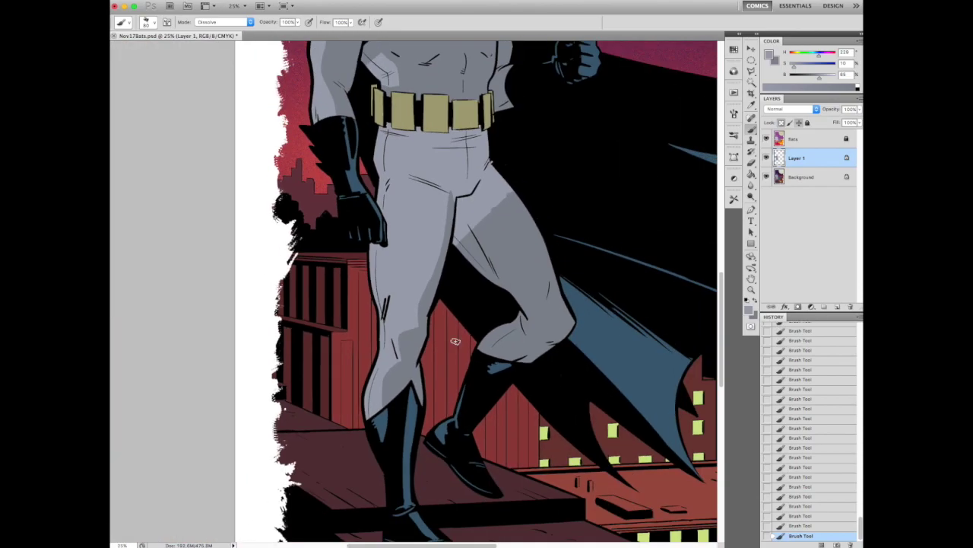
- Paint dark grey shadows along the hip crease, behind the hanging hand and down the trunks' centre seam to the crotch
scroll(426, 192, up, 4)
scroll(425, 192, down, 2)
scroll(495, 283, up, 2)
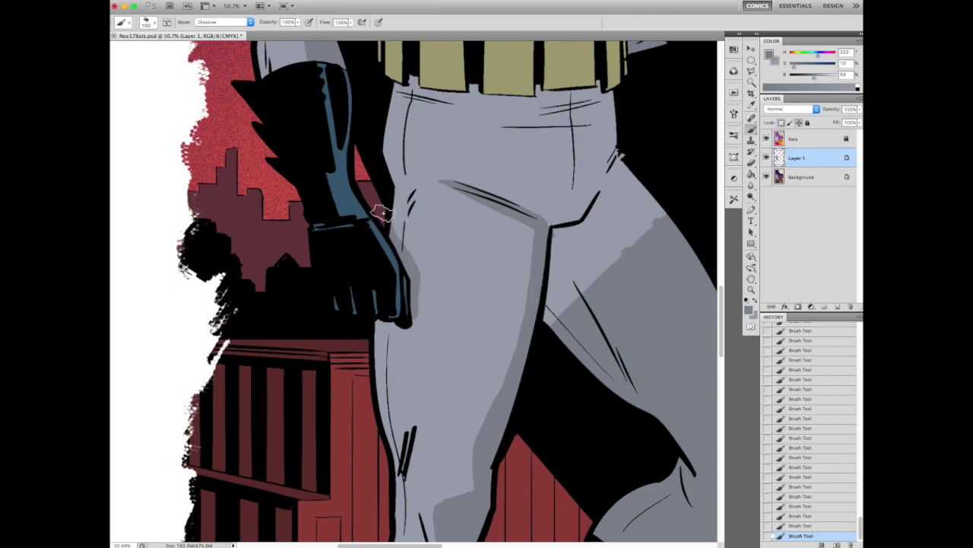
scroll(389, 209, up, 5)
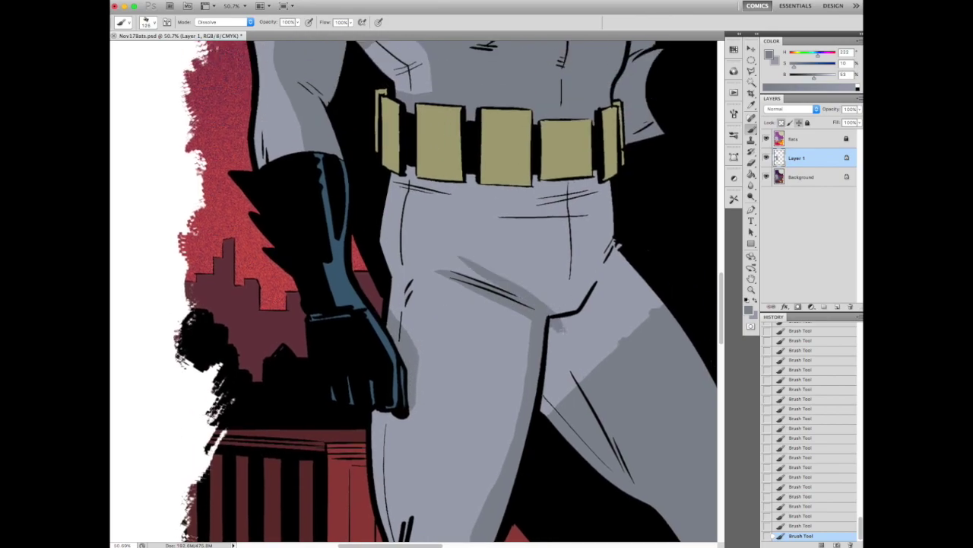
scroll(532, 321, up, 1)
drag(550, 194, 551, 328)
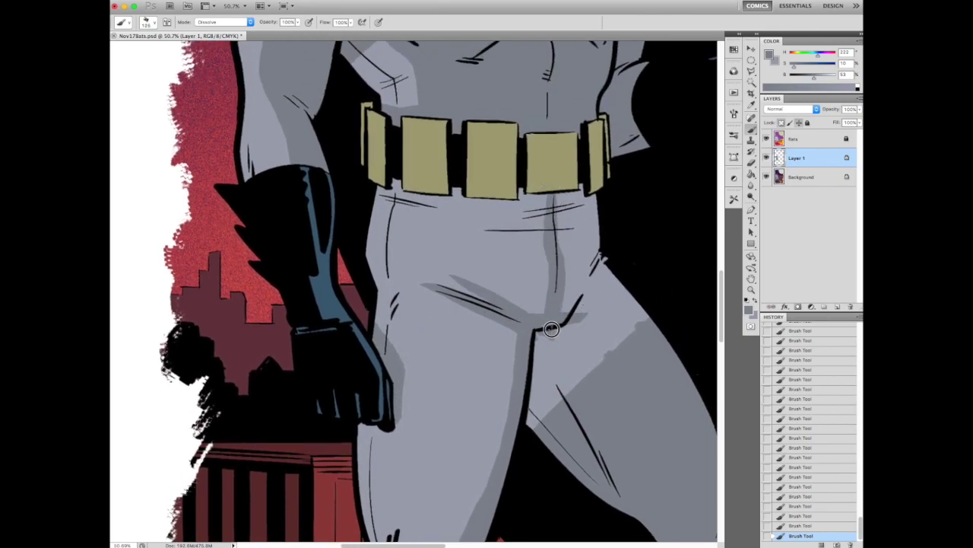
- Lasso the crotch and upper thigh area beside the centre seam and fill it with the dark grey shadow colour
key(l)
scroll(543, 326, down, 3)
scroll(402, 350, up, 3)
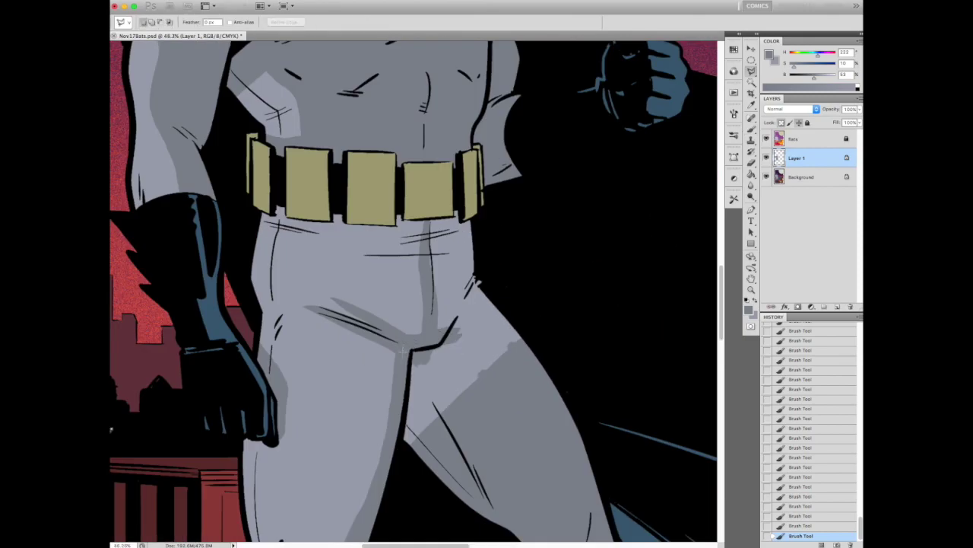
click(431, 334)
key(shift+BackSpace)
key(ctrl+d)
scroll(430, 334, down, 3)
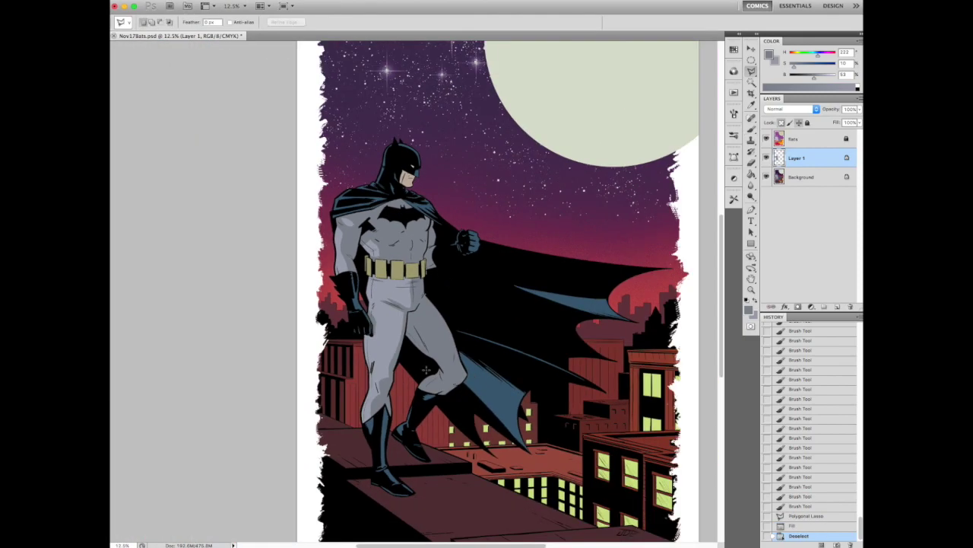
- Brush dark grey shadow over the remaining light areas of the far hip and the bent leg's upper thigh
key(b)
scroll(430, 334, up, 3)
mouse_move(449, 284)
mouse_down()
mouse_move(586, 262)
mouse_move(555, 266)
mouse_up()
scroll(524, 256, down, 1)
mouse_move(472, 296)
mouse_down()
mouse_move(598, 291)
mouse_move(528, 264)
mouse_move(585, 332)
mouse_move(575, 329)
mouse_move(524, 259)
mouse_move(522, 334)
mouse_up()
scroll(521, 331, down, 3)
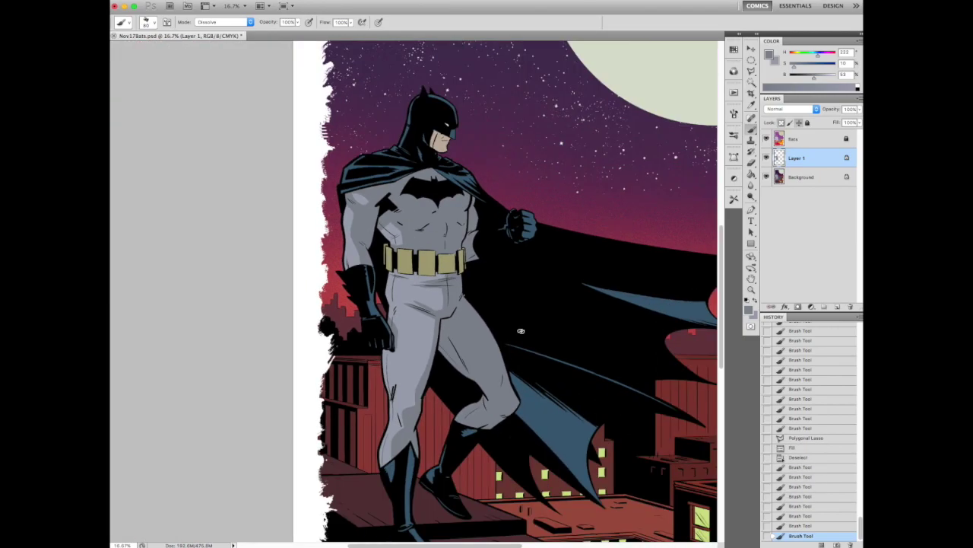
- Paint a dark grey cast shadow beneath the utility belt, with tapered fold strokes running across the trunks
scroll(397, 276, up, 3)
drag(396, 251, 570, 266)
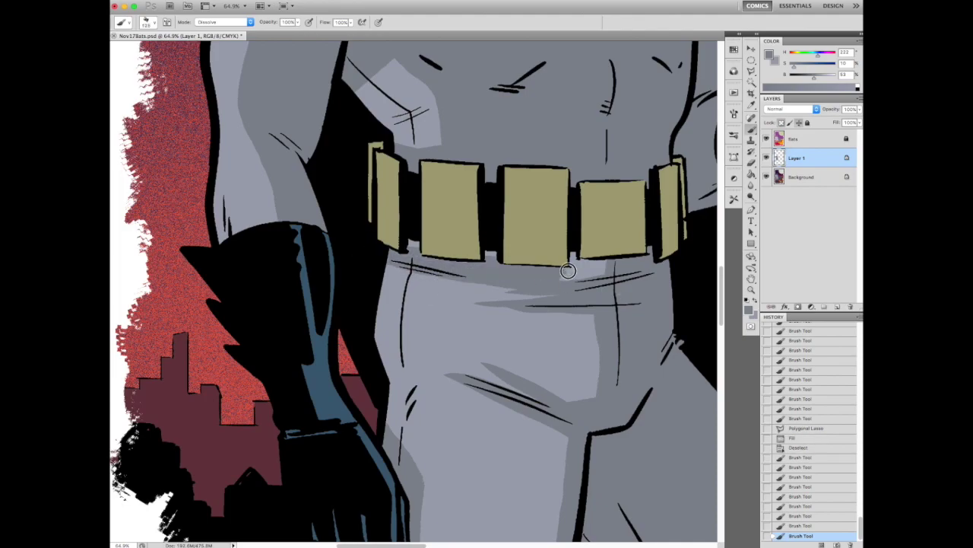
drag(491, 308, 554, 289)
drag(469, 320, 581, 303)
scroll(563, 268, down, 2)
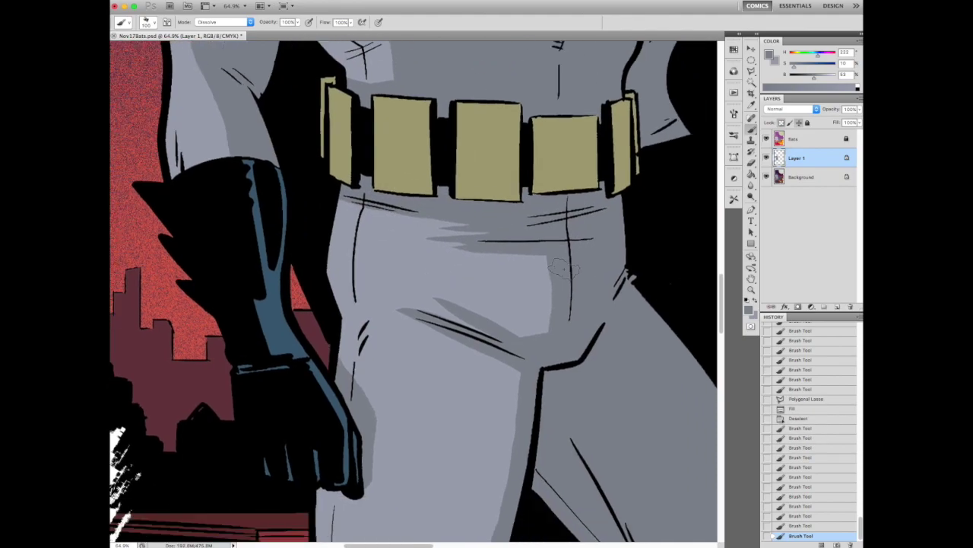
- Add tapered dark grey fold shadows above and below the hip crease and shade the outer hip beside the hand
drag(430, 296, 487, 333)
scroll(585, 327, down, 3)
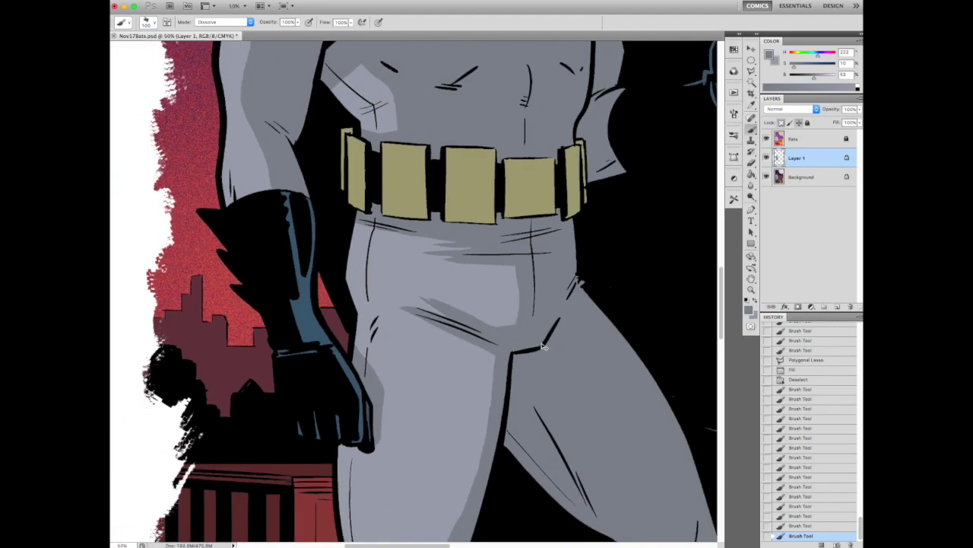
scroll(421, 385, up, 3)
mouse_move(422, 386)
mouse_down()
mouse_move(415, 227)
mouse_move(429, 361)
mouse_up()
scroll(445, 241, down, 10)
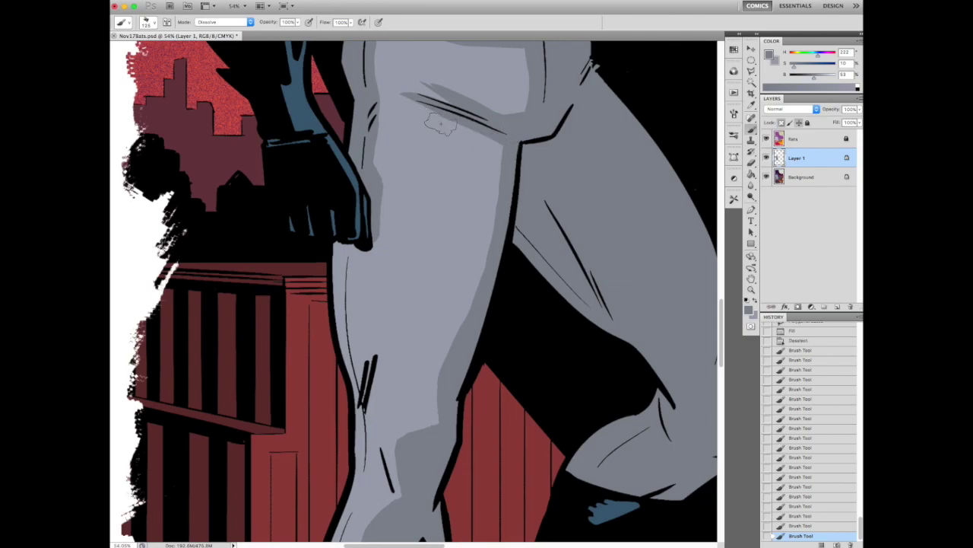
drag(437, 124, 502, 149)
scroll(501, 168, up, 2)
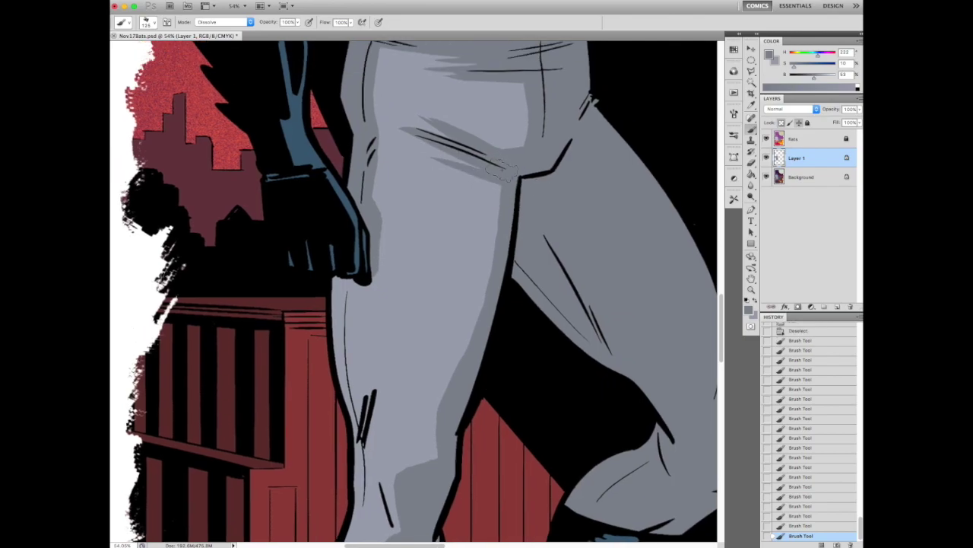
- Try a light grey highlight on the abdomen, then cover it with a dark grey lasso fill
scroll(448, 438, down, 5)
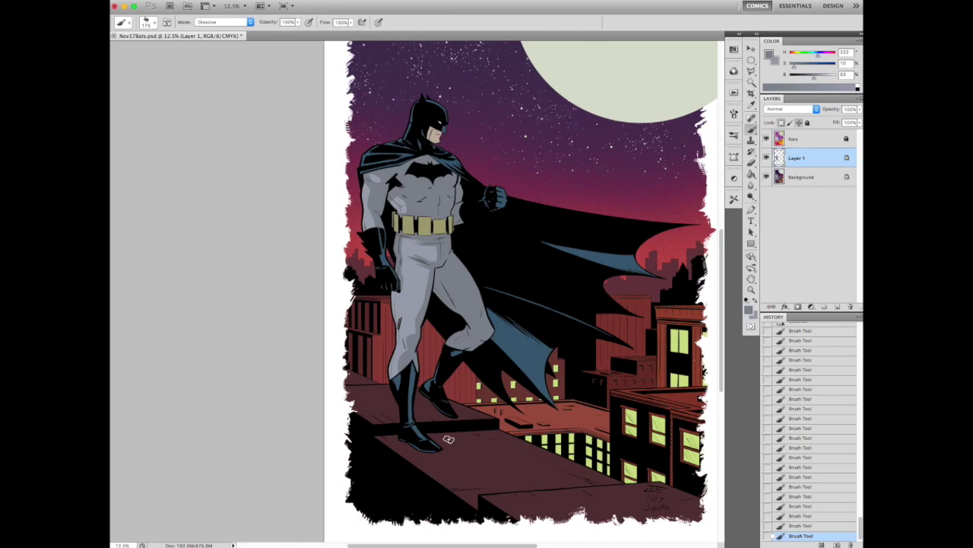
scroll(422, 228, up, 5)
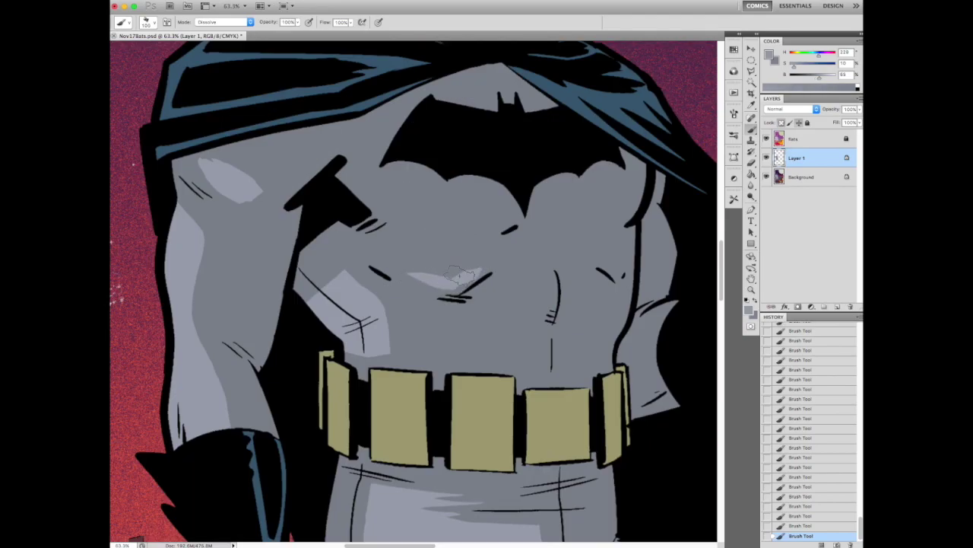
scroll(470, 267, down, 5)
scroll(469, 266, up, 4)
key(l)
drag(395, 258, 438, 274)
key(alt+BackSpace)
key(ctrl+d)
scroll(459, 346, down, 5)
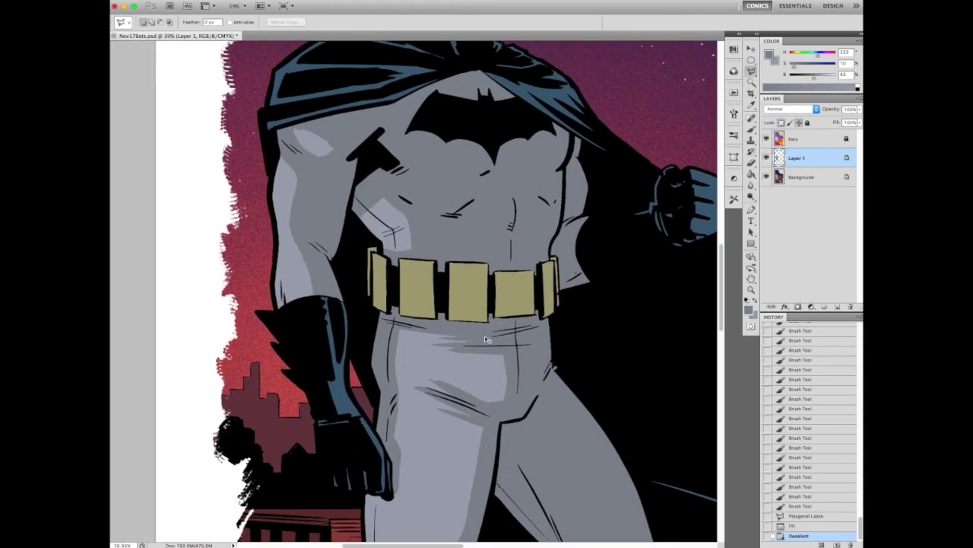
- Brush a dark grey shadow down the outer hip from the belt towards the hanging hand
key(b)
scroll(458, 344, up, 4)
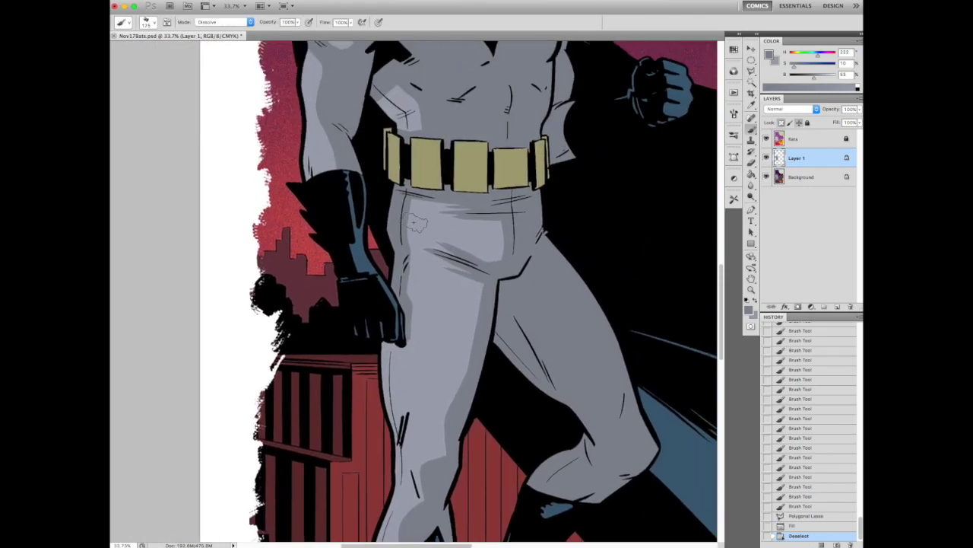
drag(409, 200, 406, 254)
mouse_move(371, 198)
mouse_down()
mouse_move(409, 380)
mouse_move(467, 311)
mouse_up()
scroll(467, 312, down, 3)
scroll(285, 278, up, 3)
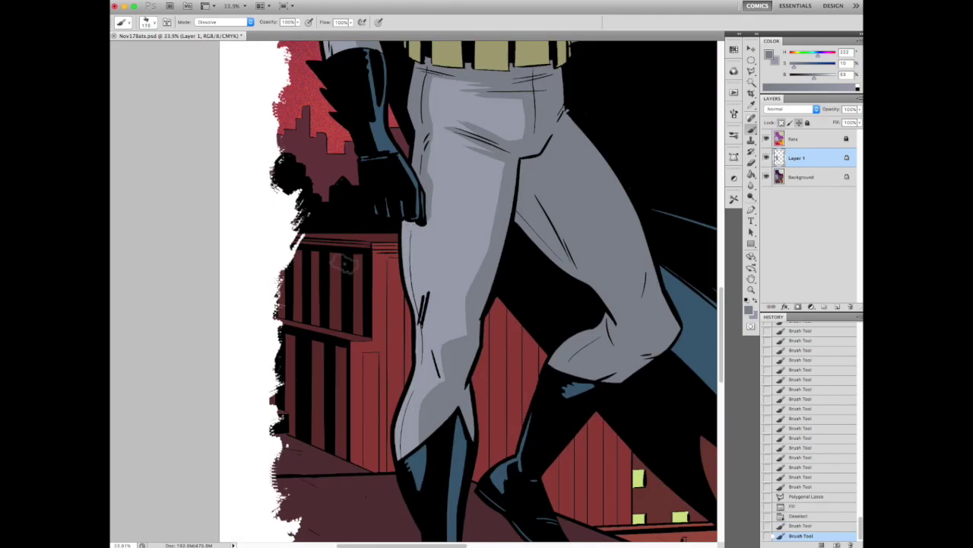
- Paint a dark grey shadow strip along the standing leg's outer edge from the hand down to the boot
drag(417, 230, 410, 334)
drag(411, 214, 403, 472)
mouse_move(421, 301)
mouse_down()
mouse_move(422, 377)
mouse_move(412, 452)
mouse_up()
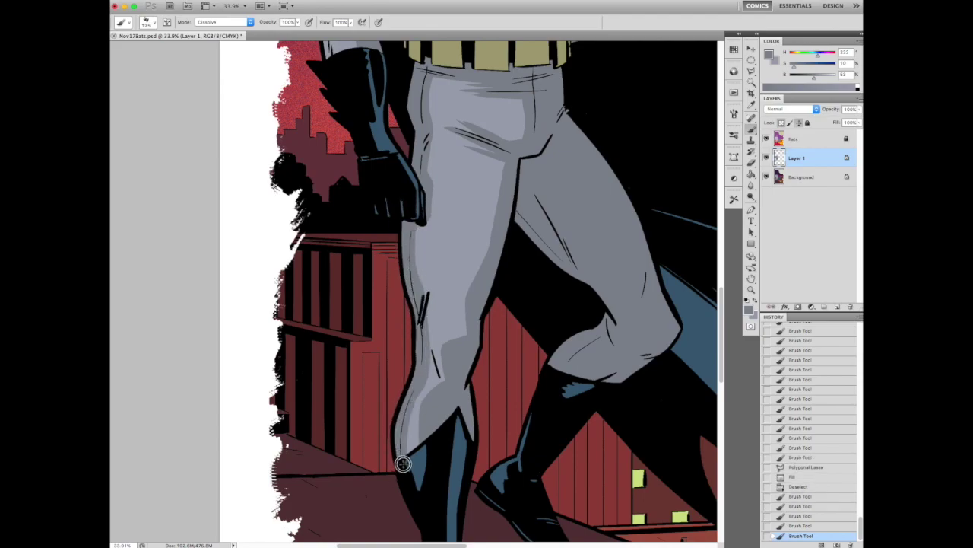
scroll(413, 451, down, 3)
scroll(380, 374, up, 3)
- Refine the standing leg's outer shadow around the knee and calf using sampled greys and a larger brush
alt+click(388, 308)
mouse_move(381, 374)
mouse_down()
mouse_move(370, 463)
mouse_move(400, 403)
mouse_move(371, 447)
mouse_move(385, 363)
mouse_up()
key(bracketright)
alt+click(374, 239)
mouse_move(369, 255)
mouse_down()
mouse_move(377, 340)
mouse_move(346, 442)
mouse_up()
scroll(346, 441, down, 3)
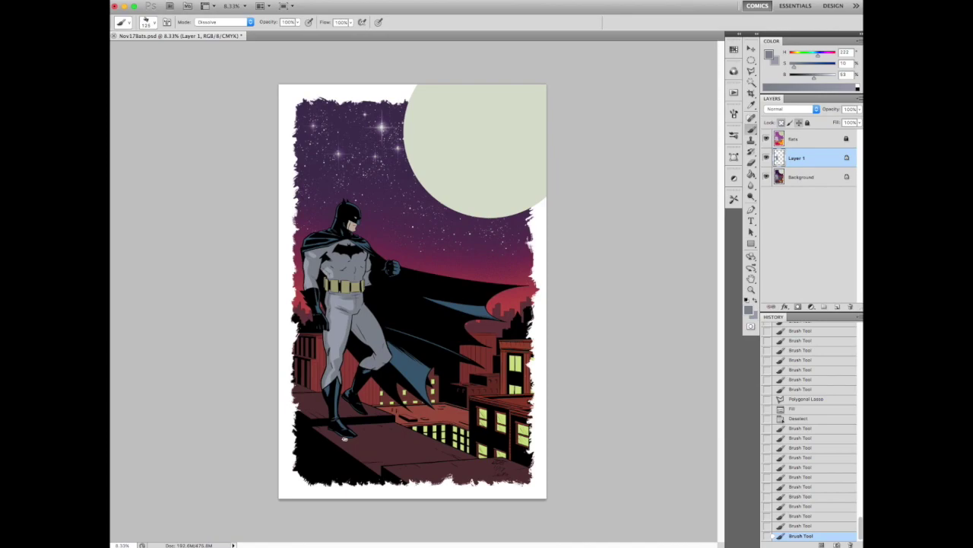
- Widen and smooth the dark grey shadow along the standing leg's outer thigh and beside the knee
scroll(345, 269, up, 3)
drag(430, 283, 435, 362)
drag(321, 251, 313, 388)
mouse_move(308, 420)
mouse_down()
mouse_move(373, 305)
mouse_move(369, 262)
mouse_move(373, 410)
mouse_up()
scroll(369, 262, down, 3)
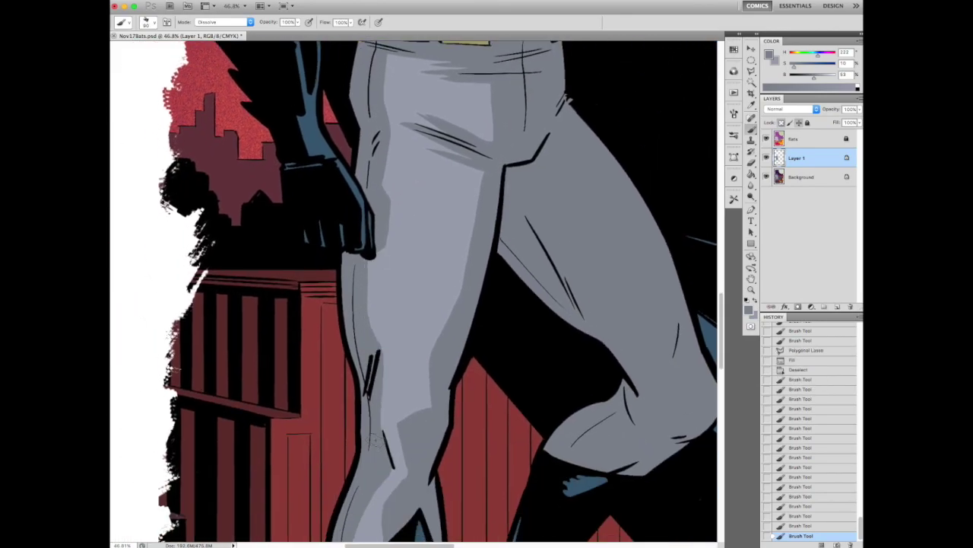
- Reshape the light grey highlight running from the standing leg's knee down the calf to the boot
scroll(366, 411, down, 4)
scroll(367, 412, down, 1)
scroll(367, 412, up, 5)
drag(402, 289, 374, 393)
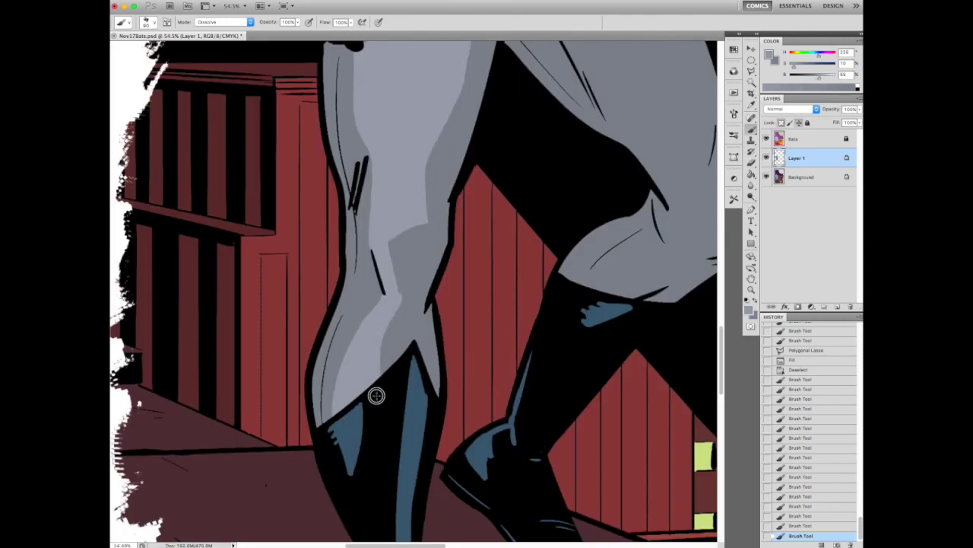
mouse_move(369, 173)
mouse_down()
mouse_move(372, 276)
mouse_move(340, 414)
mouse_up()
scroll(341, 414, down, 3)
scroll(383, 350, up, 3)
drag(404, 232, 406, 261)
click(424, 382)
scroll(425, 383, right, 3)
scroll(424, 382, up, 1)
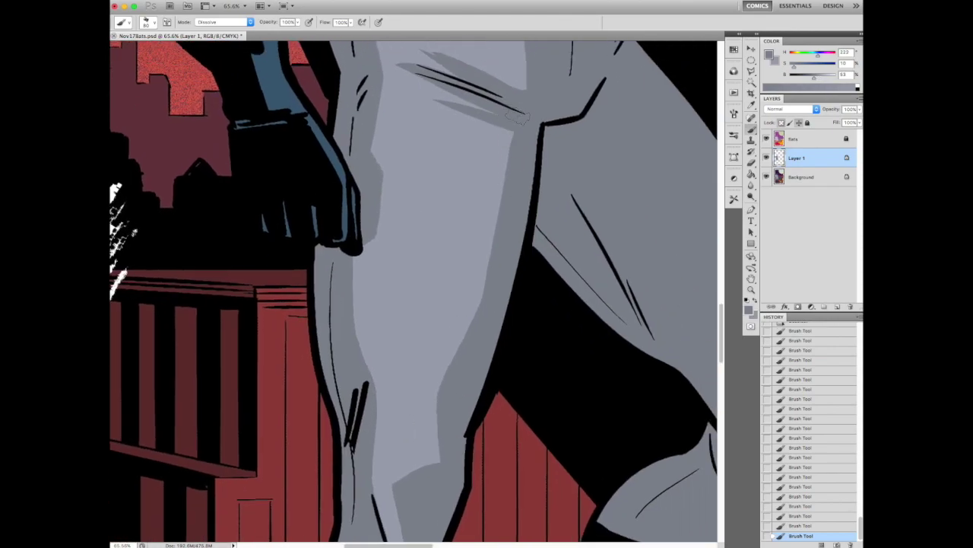
- Touch up the shadow edges at the standing leg's knee and calf with dark and light grey strokes
scroll(489, 289, down, 5)
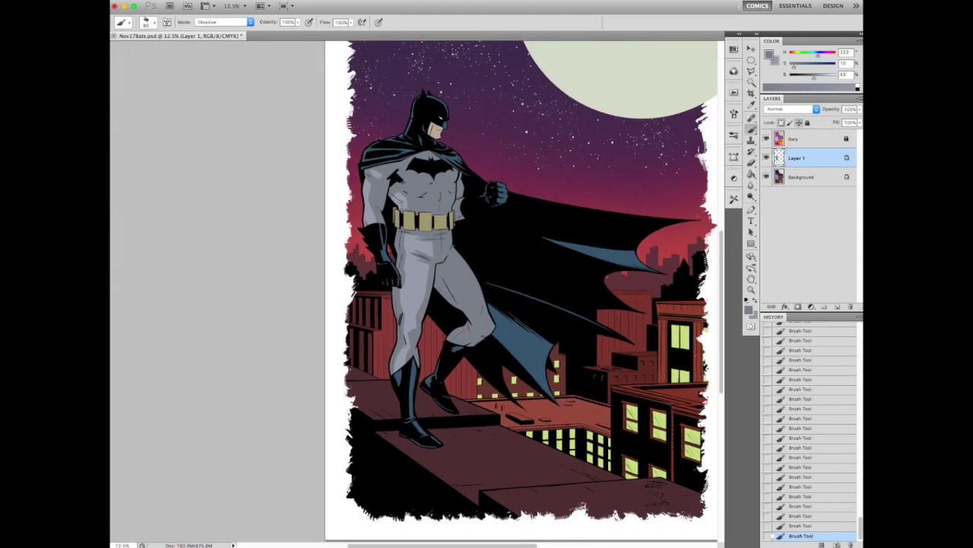
scroll(402, 379, up, 5)
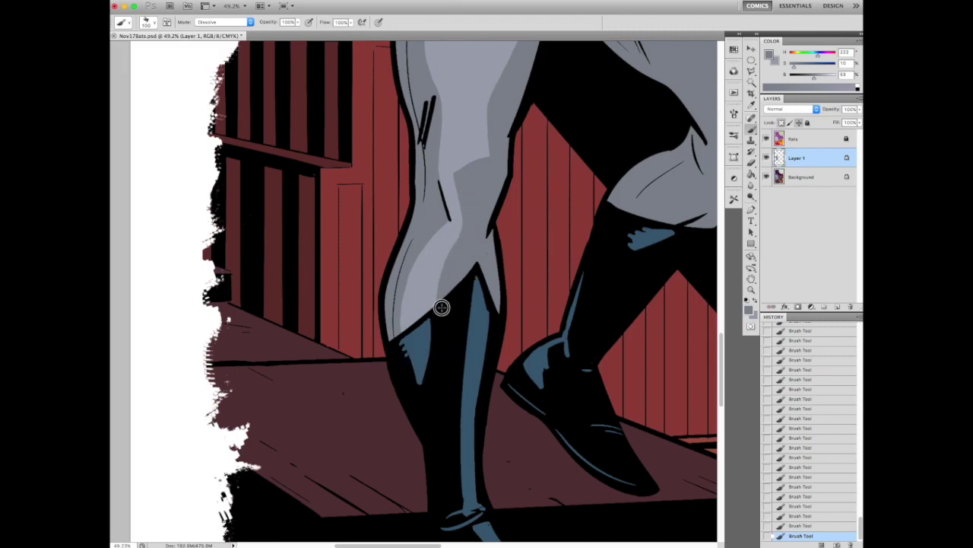
alt+click(455, 175)
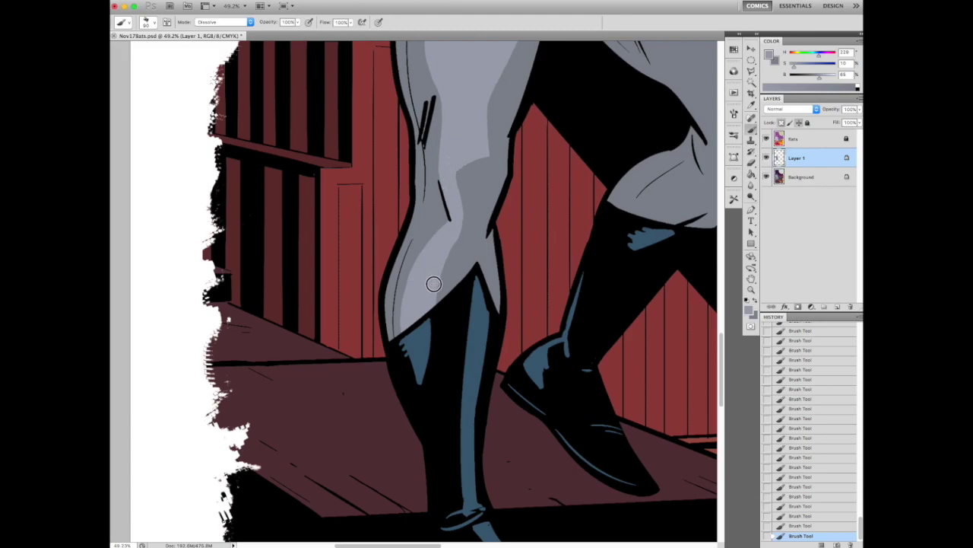
scroll(437, 259, down, 5)
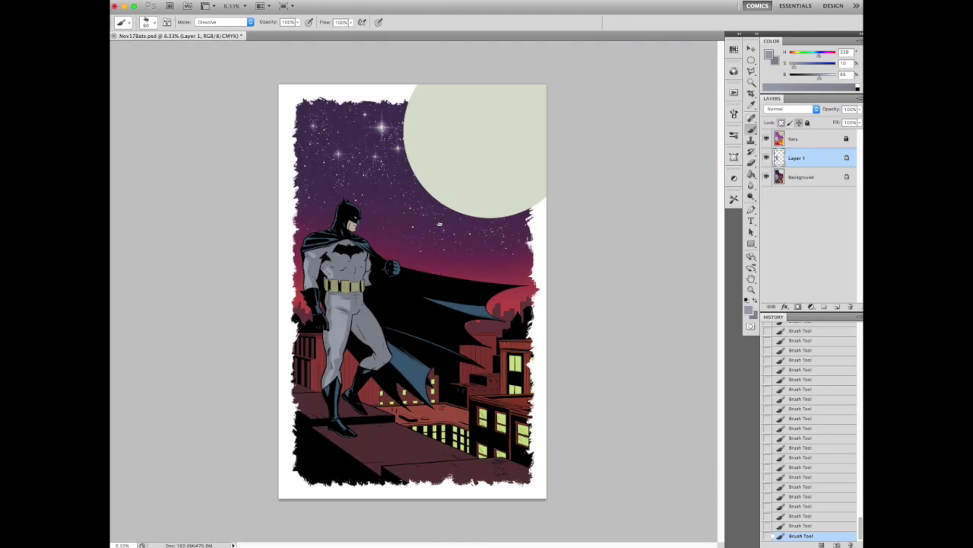
- Paint light grey highlights along the underside of the bent leg's thigh and on its calf above the boot
scroll(298, 232, up, 5)
scroll(451, 310, right, 3)
scroll(466, 368, down, 10)
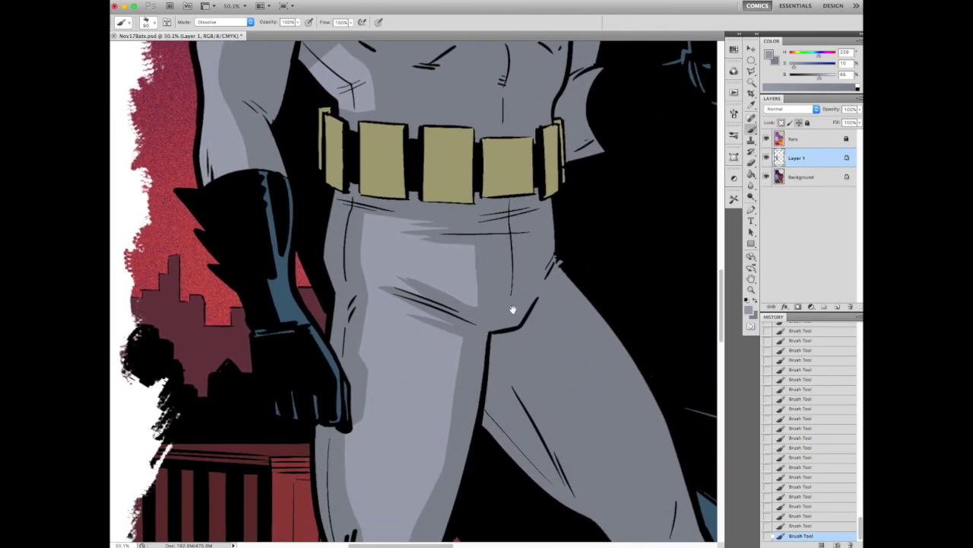
drag(413, 250, 514, 343)
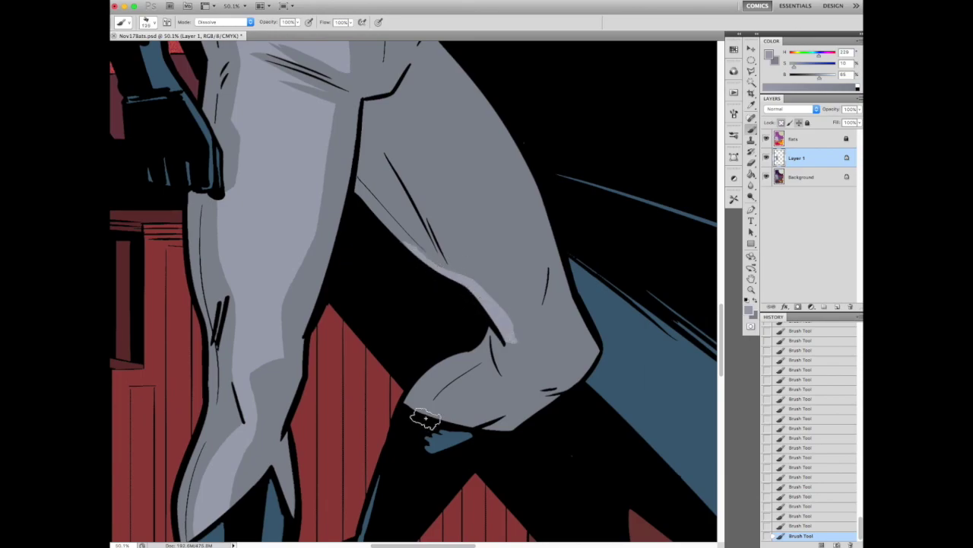
drag(426, 396, 464, 365)
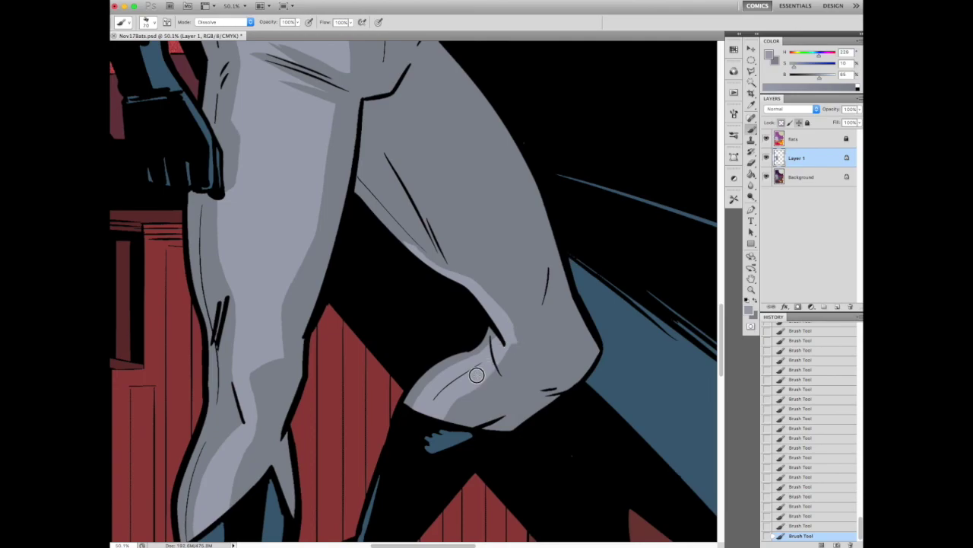
- Join the bent leg's thigh and calf highlights behind the knee and clean up their edges with sampled greys
alt+click(490, 339)
alt+click(500, 368)
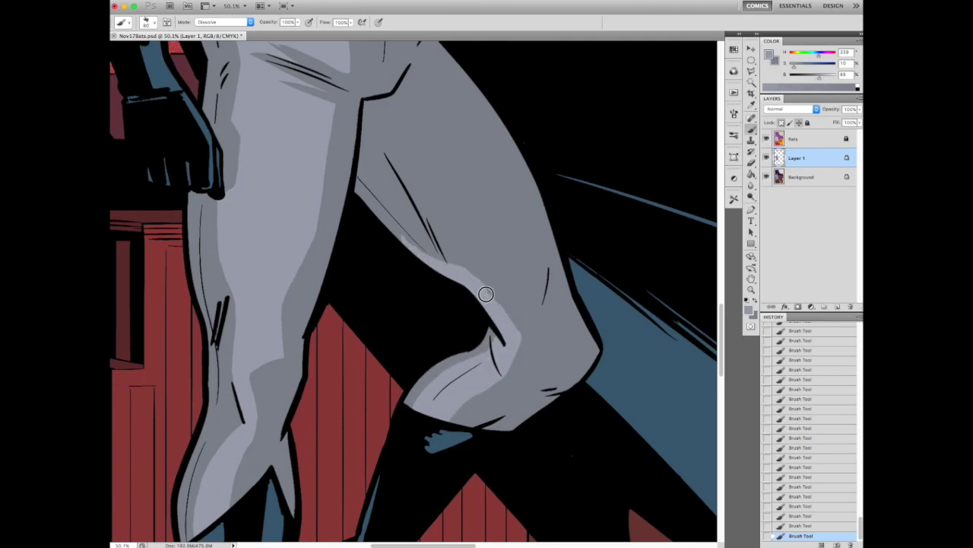
key(super+minus)
key(super+minus)
key(super+minus)
key(super+minus)
key(super+minus)
key(super+minus)
key(super+minus)
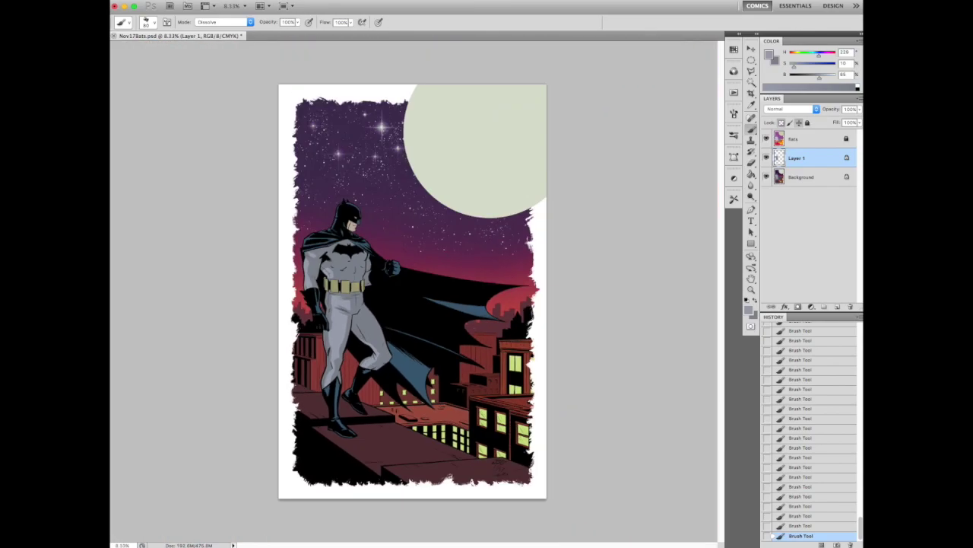
- Widen the bent leg's inner thigh and knee highlight with a larger brush and adjust its edge with sampled greys
scroll(394, 306, up, 5)
key(bracketright)
key(bracketright)
scroll(475, 419, down, 3)
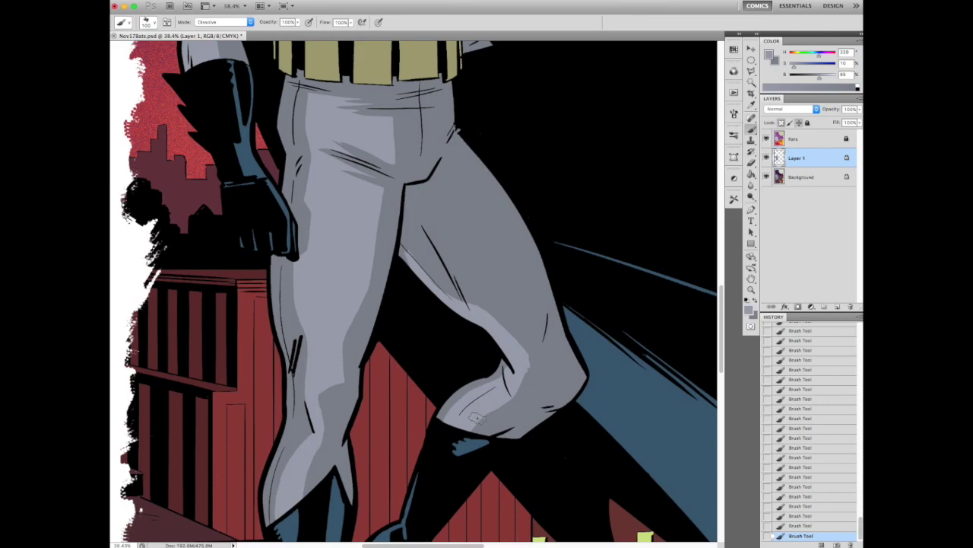
key(bracketright)
alt+click(499, 410)
key(bracketleft)
alt+click(444, 295)
scroll(486, 312, down, 5)
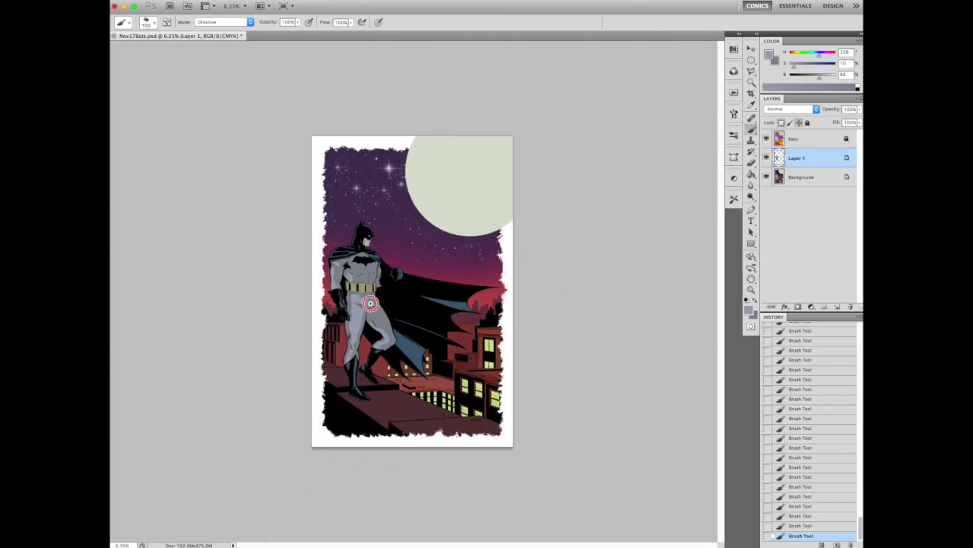
- Undo the last brush stroke and trim the bent leg's inner thigh highlight with sampled dark grey
scroll(371, 304, up, 5)
key(ctrl+z)
alt+click(370, 255)
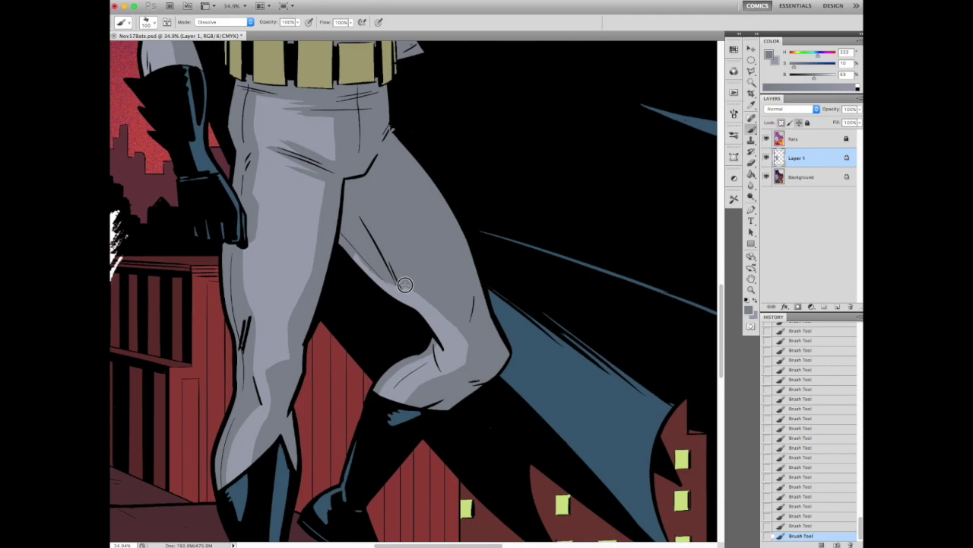
scroll(452, 372, down, 5)
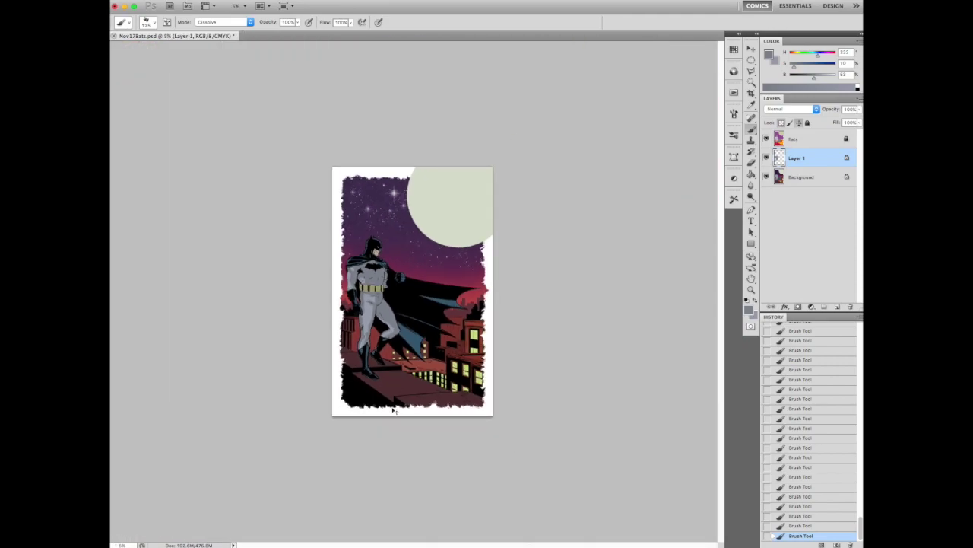
- Trim the top of the upper-arm highlight below the cape with sampled suit greys
scroll(381, 335, up, 6)
alt+click(375, 343)
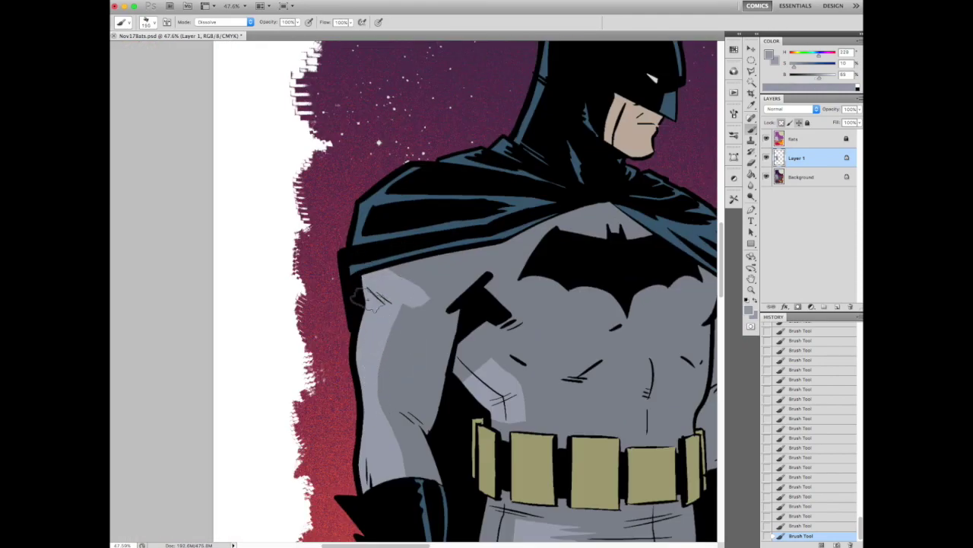
scroll(406, 224, down, 5)
scroll(434, 304, up, 6)
alt+click(423, 313)
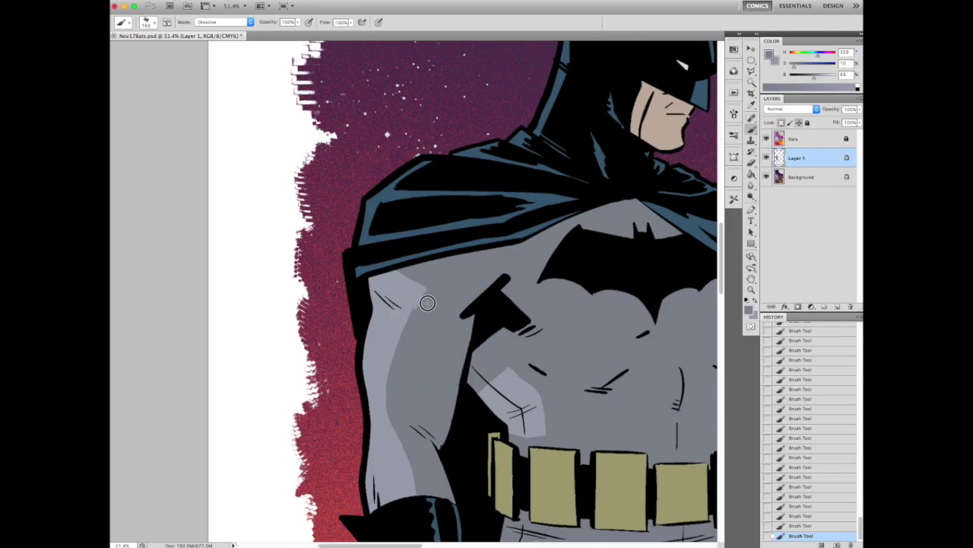
mouse_move(351, 282)
mouse_down()
mouse_move(377, 270)
mouse_move(438, 291)
mouse_up()
scroll(424, 299, down, 5)
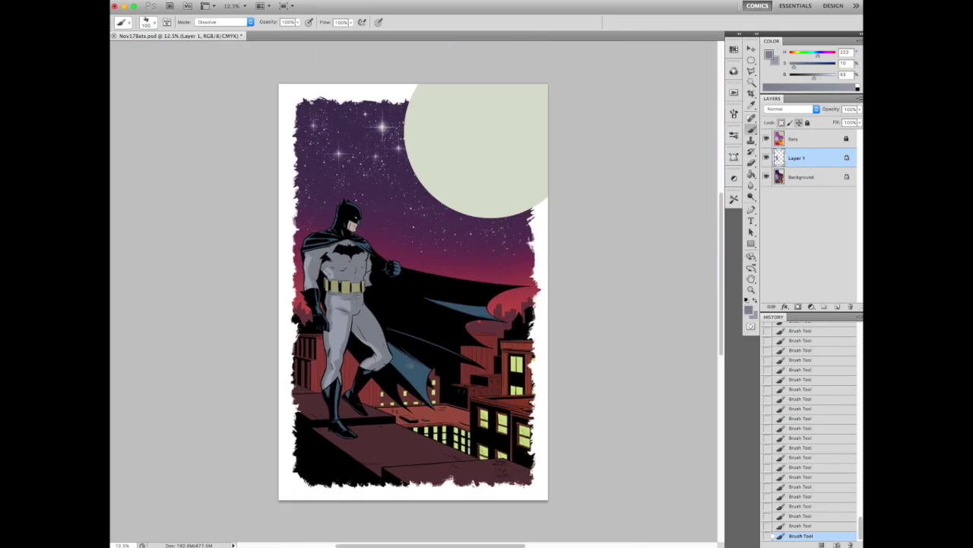
- Examine the grey highlights on the waist, ribs and bent leg, both close up and against the whole figure
scroll(335, 300, up, 5)
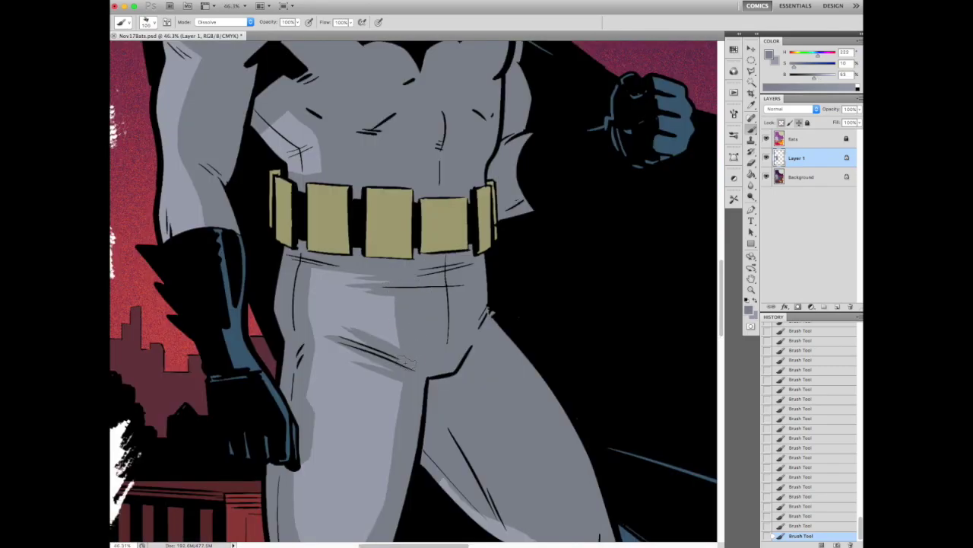
scroll(447, 269, down, 3)
scroll(417, 271, up, 5)
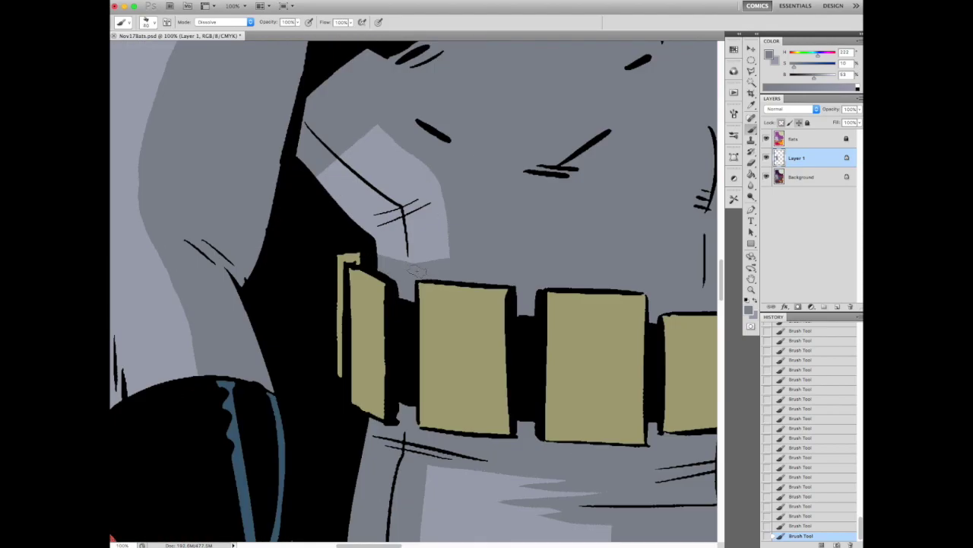
scroll(446, 185, down, 5)
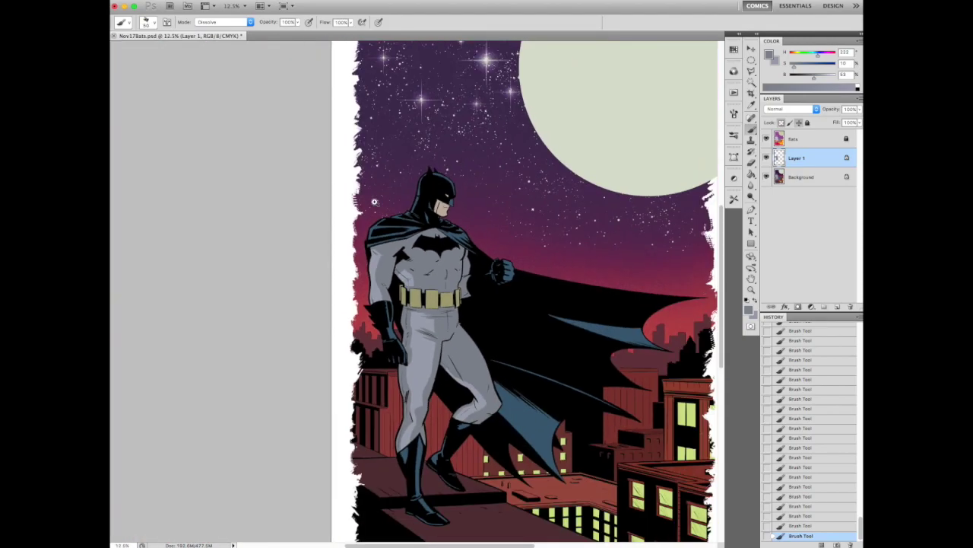
scroll(439, 295, up, 5)
scroll(439, 294, down, 5)
scroll(400, 319, up, 5)
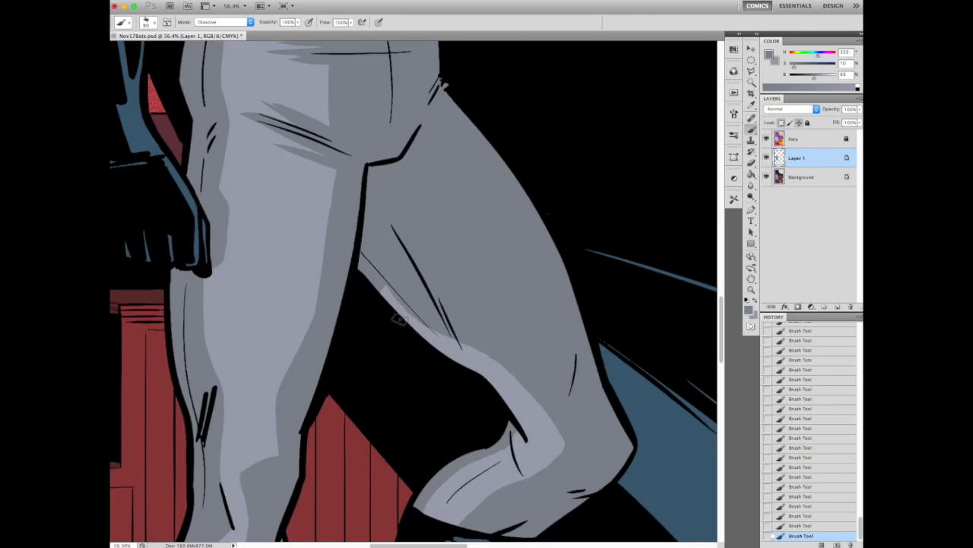
scroll(455, 323, down, 5)
scroll(487, 365, up, 5)
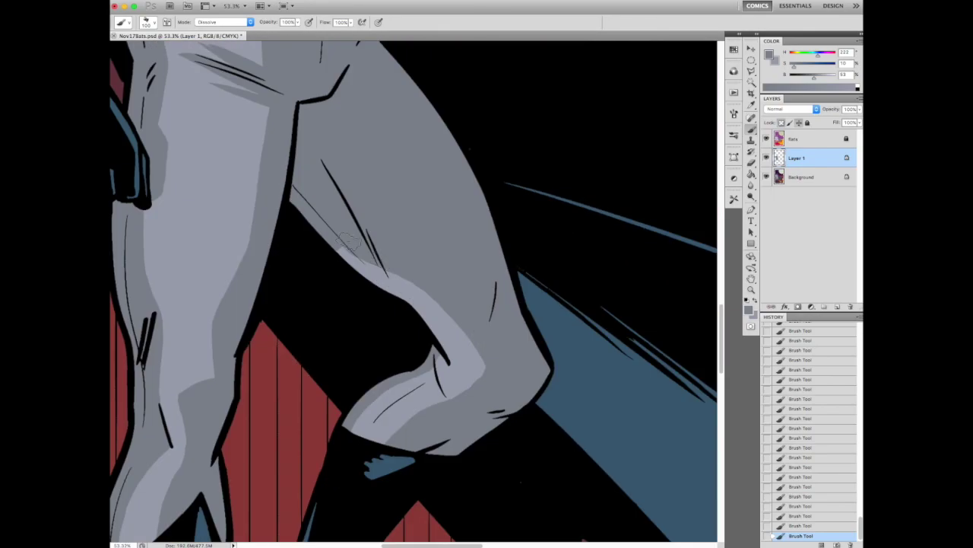
scroll(355, 269, down, 5)
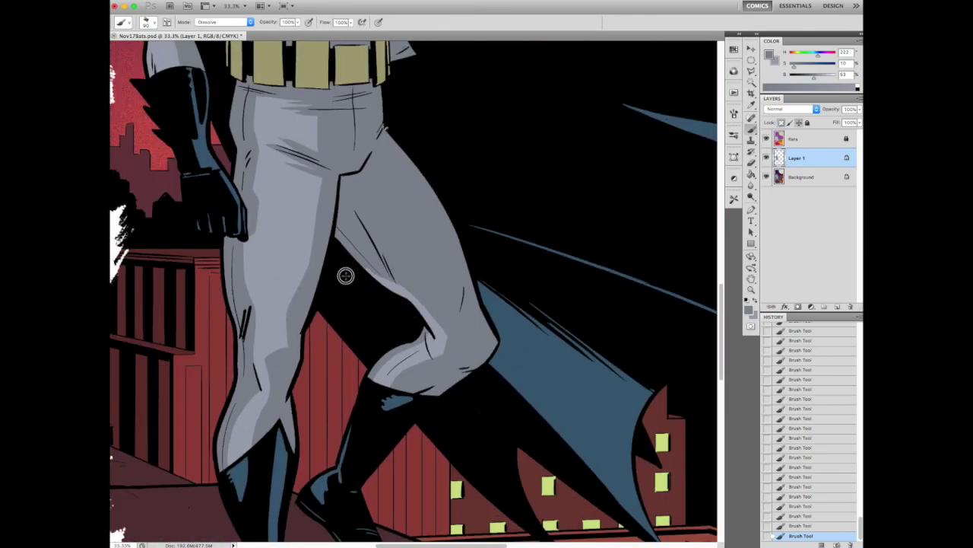
- Outline the bent leg's thigh and knee highlight with the Polygonal Lasso, fill it with the darker suit grey, and deselect
scroll(354, 281, up, 5)
key(l)
click(369, 402)
scroll(370, 402, down, 5)
scroll(428, 332, up, 5)
key(alt+BackSpace)
key(b)
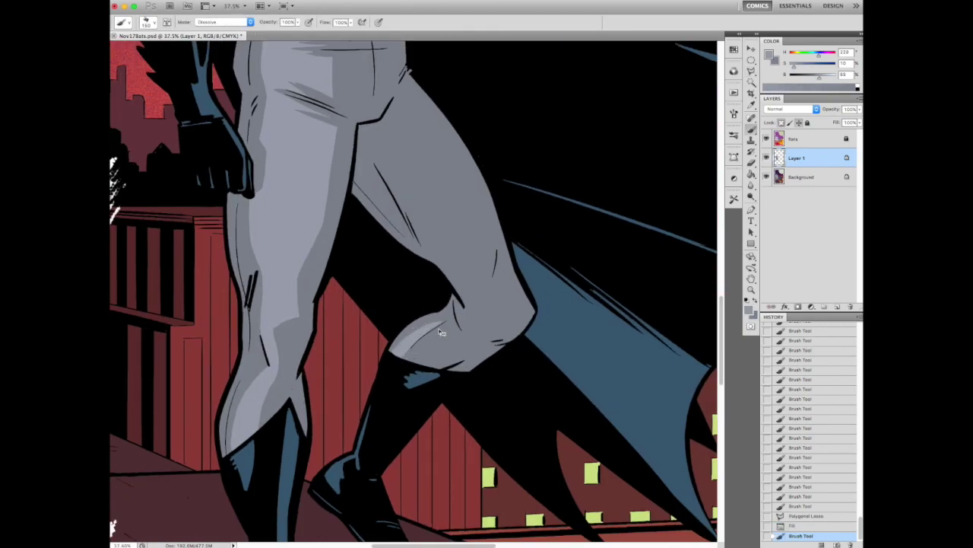
scroll(428, 332, down, 4)
scroll(350, 286, up, 6)
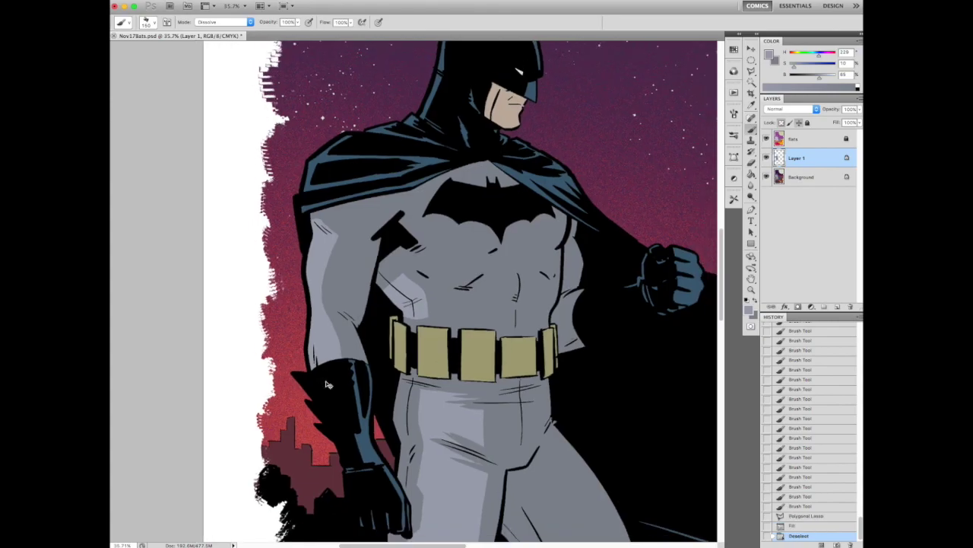
scroll(350, 286, down, 5)
key(ctrl+d)
- Select the suit's base grey with the Magic Wand and touch it up with dark grey
scroll(344, 343, up, 6)
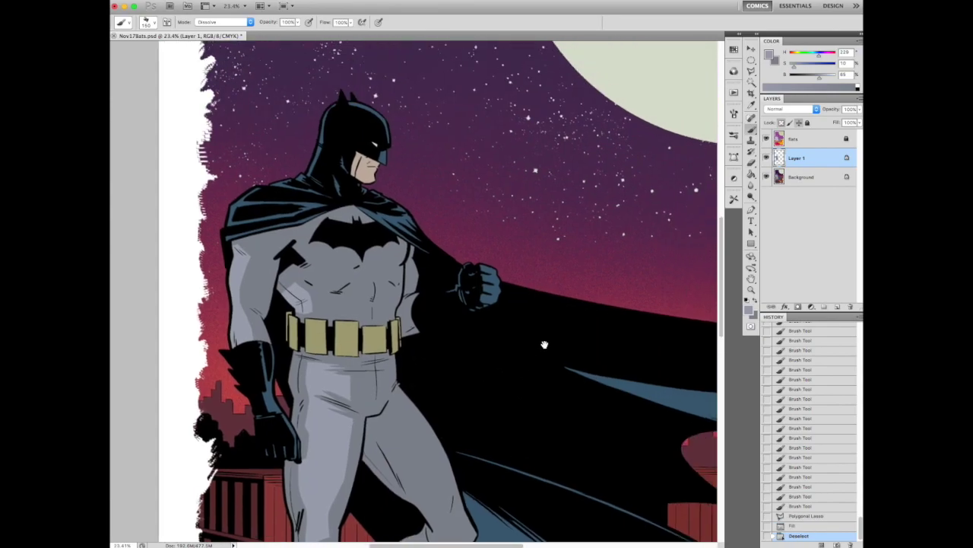
scroll(501, 339, down, 3)
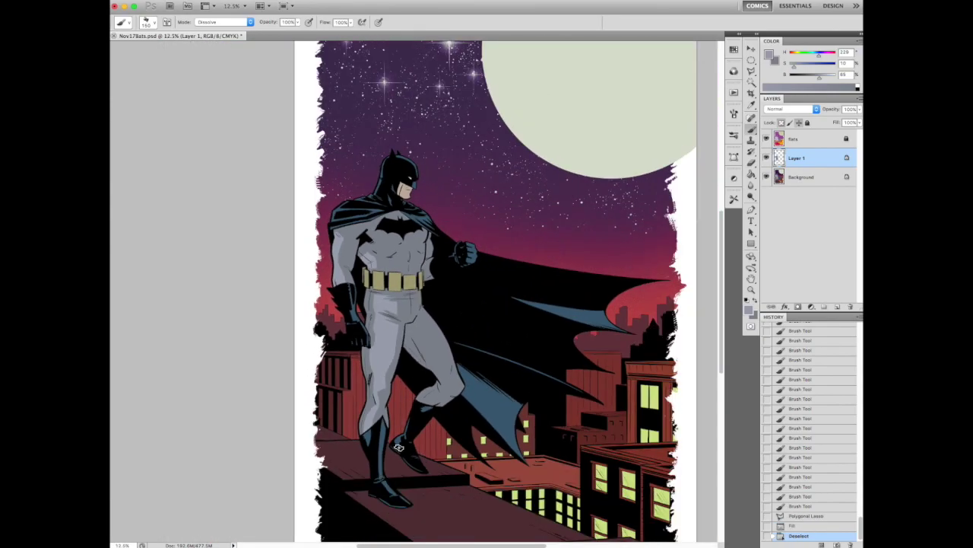
scroll(351, 312, up, 4)
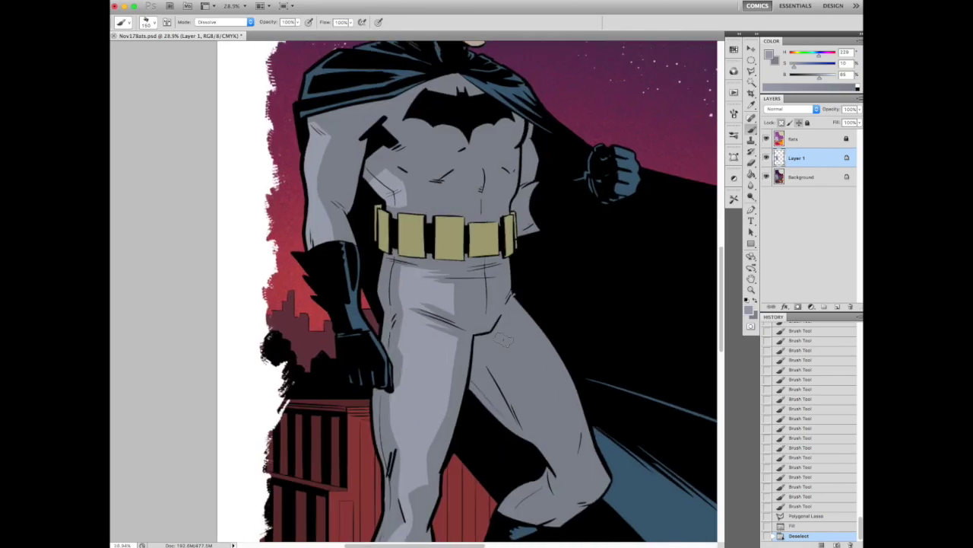
scroll(504, 340, up, 2)
scroll(525, 338, down, 4)
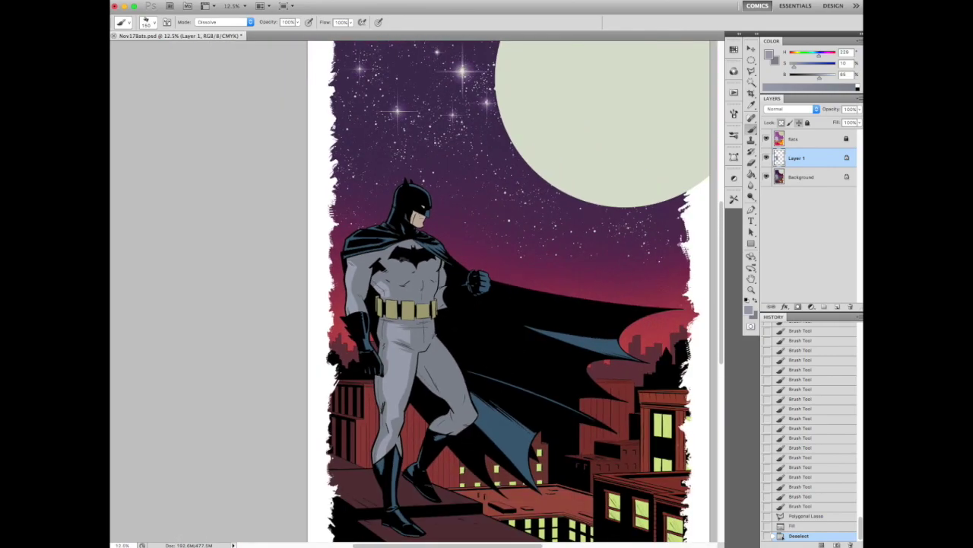
scroll(510, 341, up, 4)
key(w)
click(499, 342)
key(b)
click(421, 264)
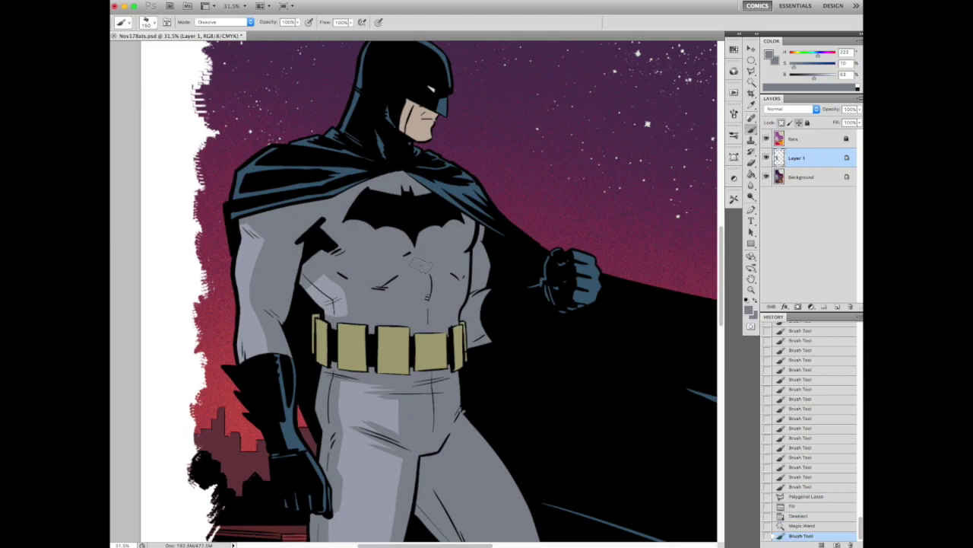
scroll(423, 318, down, 4)
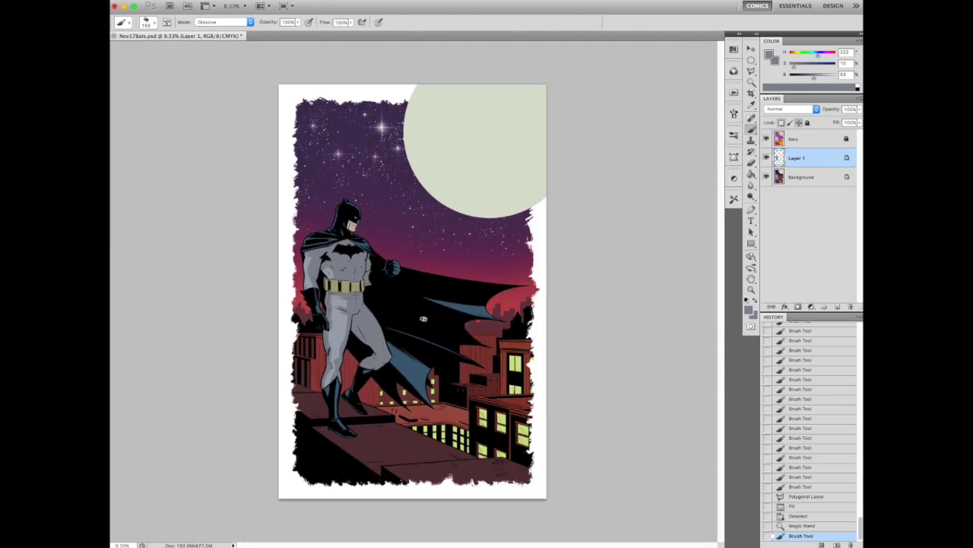
- Select the suit's light grey highlights and shift them toward a cooler blue-grey with Hue/Saturation
scroll(403, 338, up, 4)
key(w)
click(407, 342)
key(ctrl+u)
drag(767, 241, 765, 269)
key(ctrl+minus)
key(ctrl+minus)
key(ctrl+minus)
key(ctrl+minus)
click(857, 194)
- Select the suit's base grey on the chest and shift it toward purple with Hue/Saturation
scroll(314, 281, up, 3)
click(464, 197)
key(ctrl+u)
key(ctrl+minus)
key(ctrl+minus)
key(ctrl+minus)
click(858, 194)
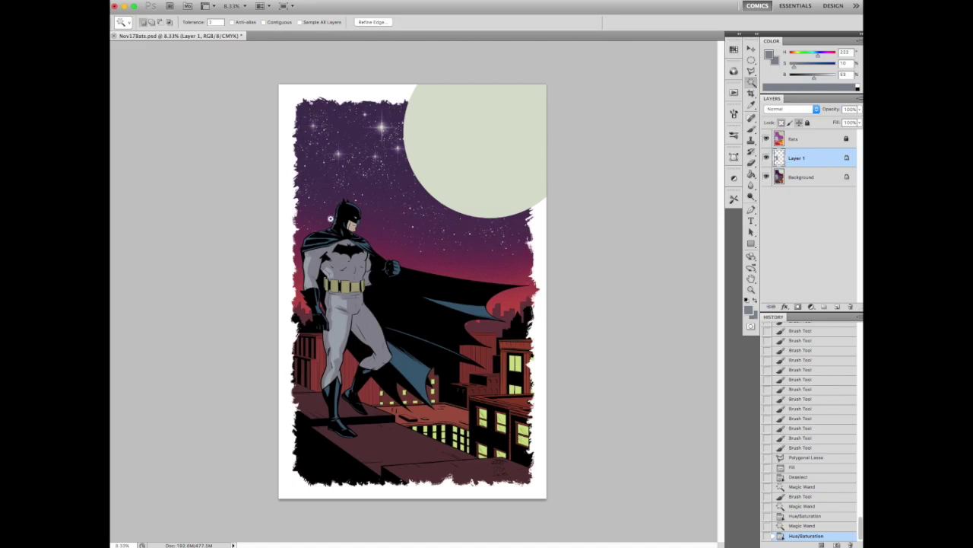
- Reselect the suit's base grey and adjust it with Hue/Saturation to saturation +20 and lightness +5
scroll(324, 277, up, 4)
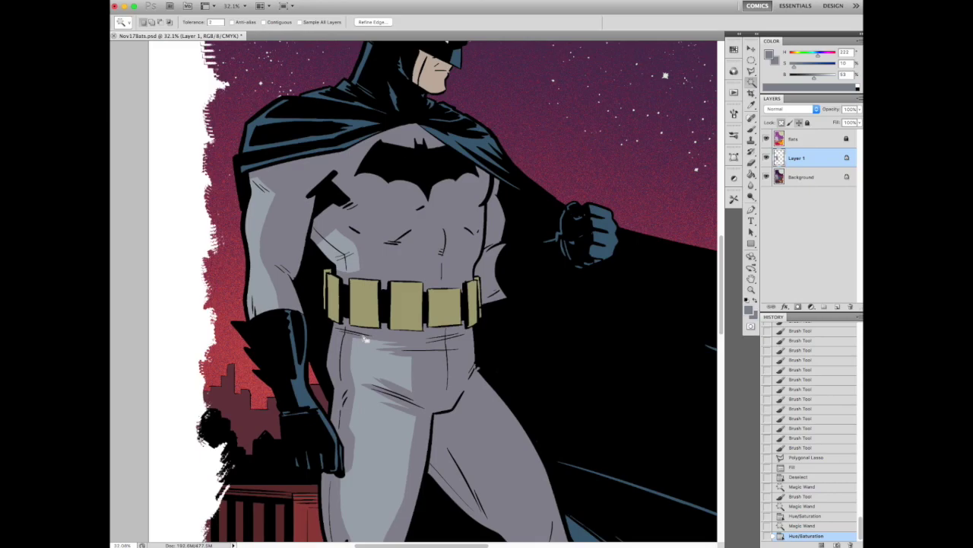
scroll(366, 340, down, 3)
scroll(366, 340, up, 3)
key(ctrl+d)
click(525, 290)
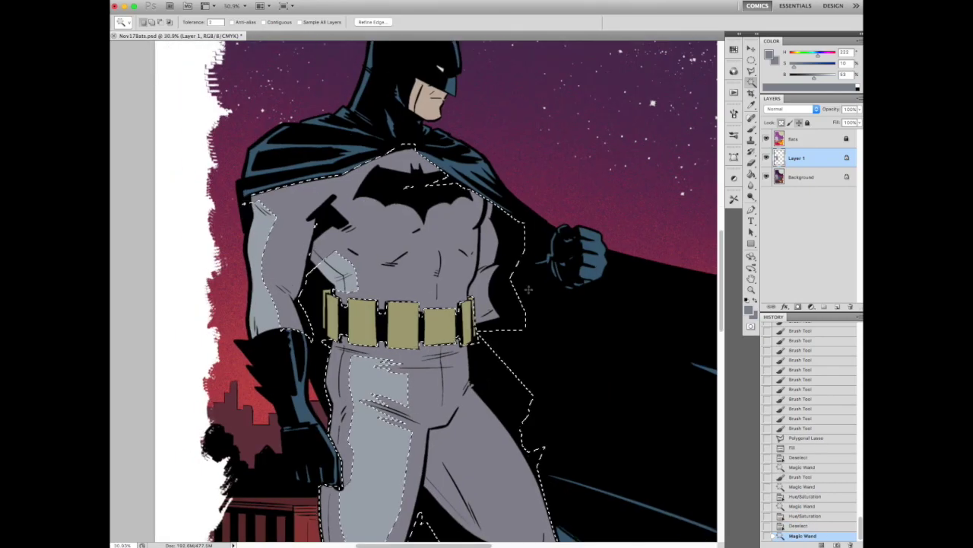
key(ctrl+u)
key(ctrl+h)
click(768, 299)
click(776, 272)
key(ctrl+minus)
key(ctrl+minus)
key(ctrl+minus)
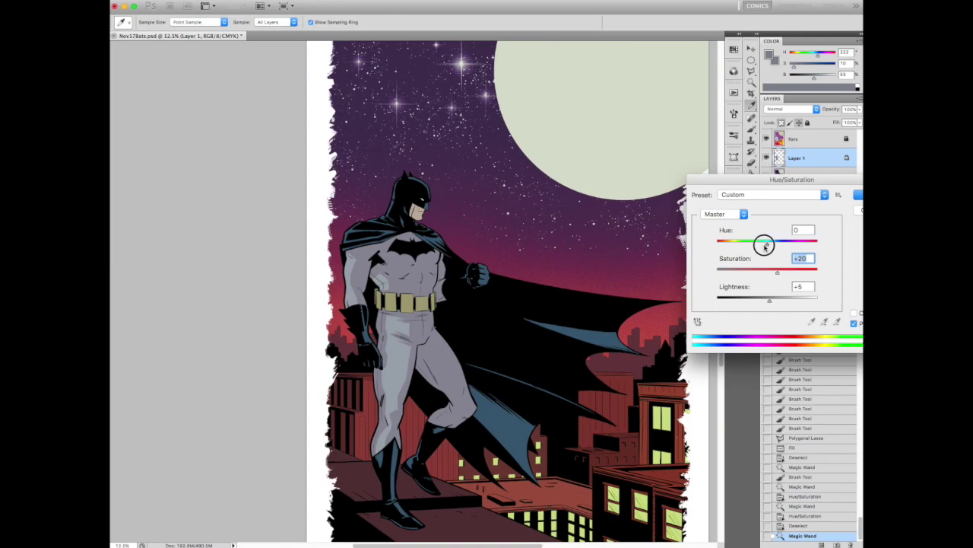
key(Return)
- Mix a darker grey at 43% brightness and retouch the top edge of the shoulder highlight with the brush
key(b)
scroll(339, 242, down, 2)
scroll(408, 331, up, 5)
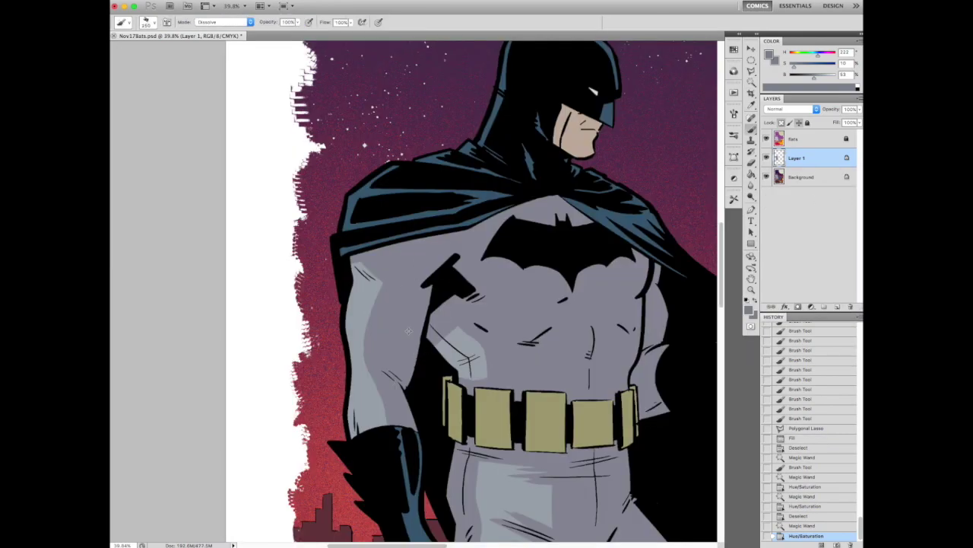
drag(815, 78, 809, 79)
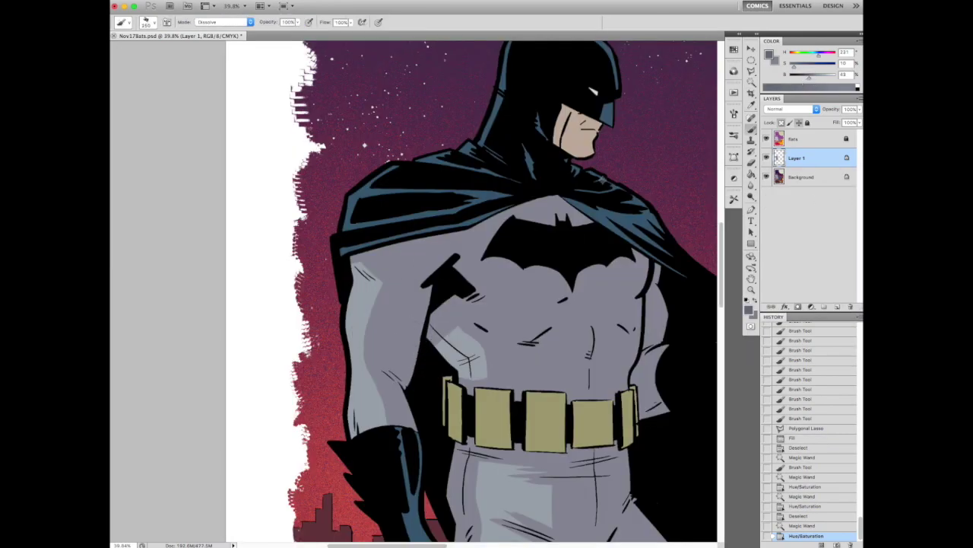
key(ctrl+minus)
key(ctrl+minus)
key(ctrl+minus)
key(ctrl+minus)
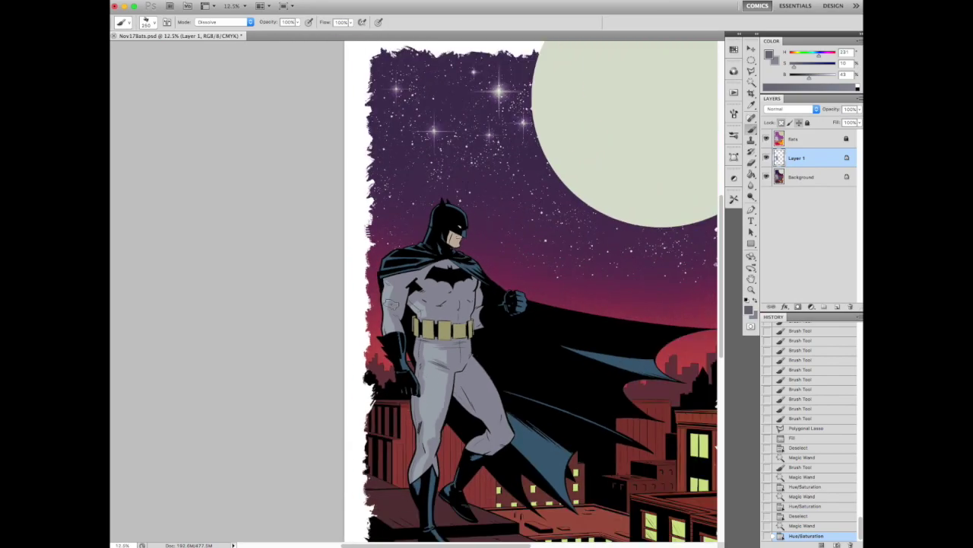
scroll(390, 303, up, 5)
drag(365, 267, 396, 259)
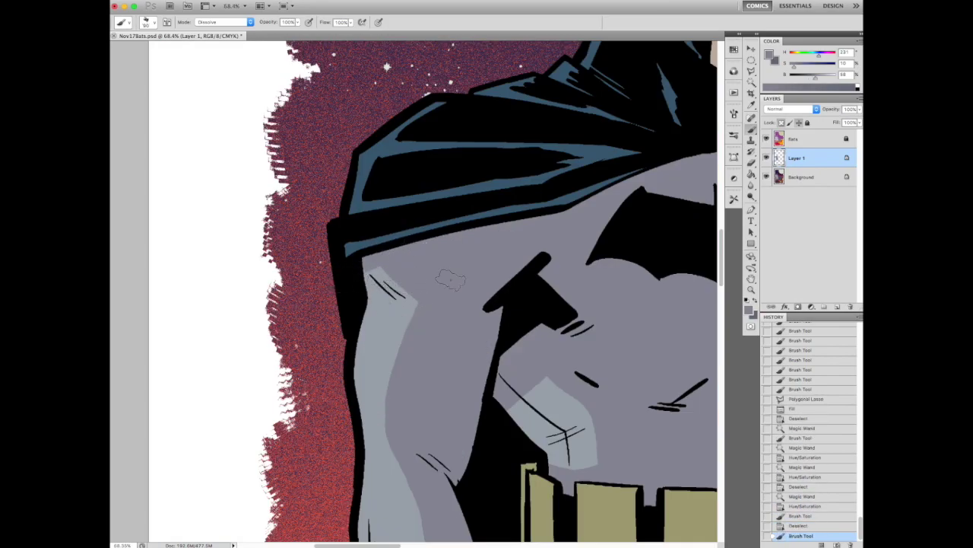
- Sample the dark grey and paint a diagonal shadow stroke from under the cape along the shoulder highlight
scroll(409, 340, down, 4)
scroll(427, 273, up, 3)
alt+click(365, 185)
drag(358, 186, 428, 244)
scroll(387, 183, down, 5)
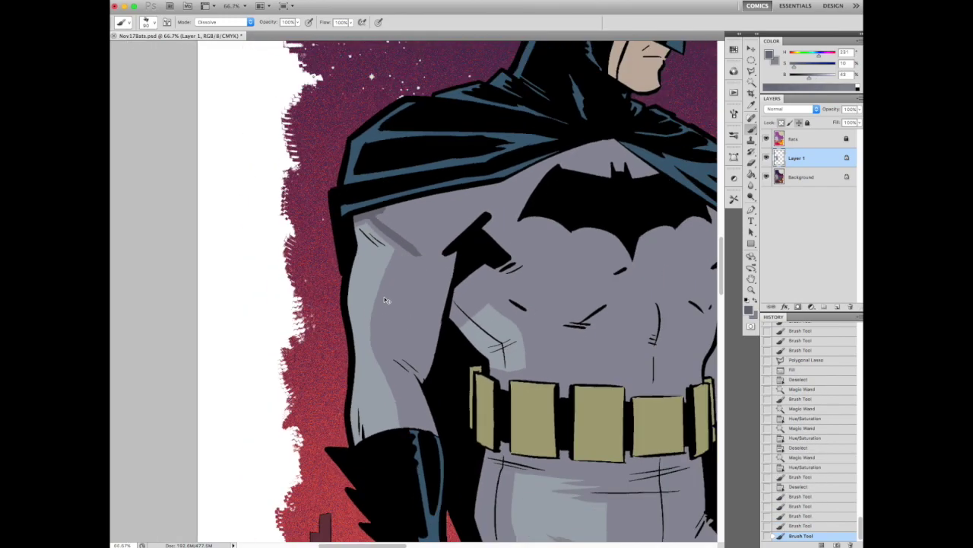
- Select the shoulder's dark shadow strokes with the Magic Wand and fill them with the sampled base grey
scroll(407, 267, up, 5)
key(w)
click(403, 262)
key(b)
alt+click(415, 283)
key(alt+BackSpace)
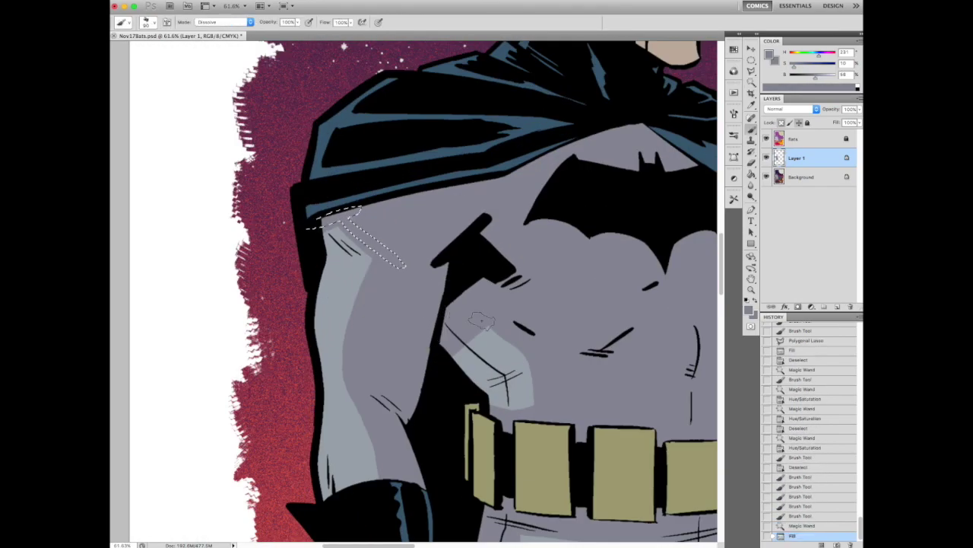
- Turn the selected shoulder strokes into a purplish shadow with hue +14 and lightness -19, and deselect
key(ctrl+u)
drag(769, 245, 774, 246)
drag(760, 300, 757, 302)
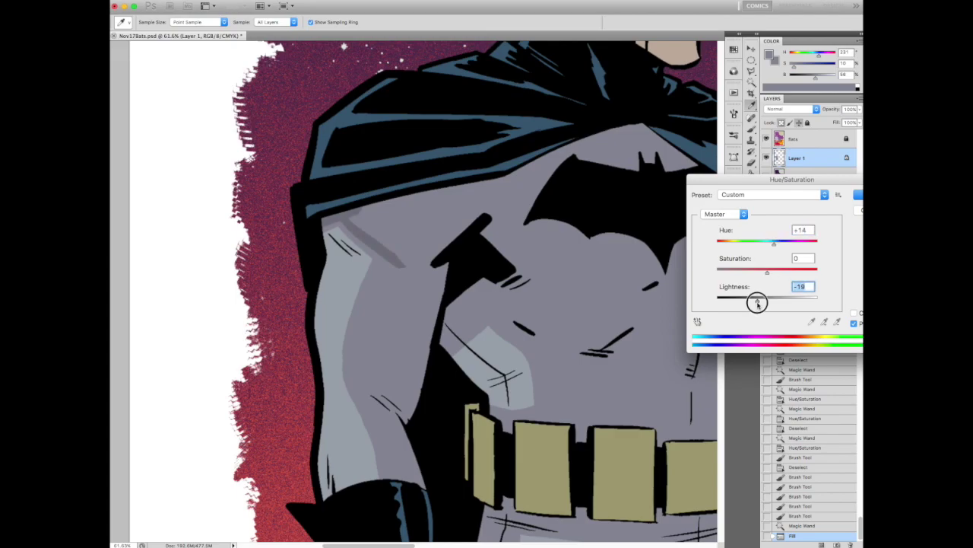
click(857, 196)
key(ctrl+d)
- Paint purplish shadow outlines around the rib highlight and down the inner edge of the arm highlight
scroll(456, 266, down, 5)
scroll(502, 259, up, 5)
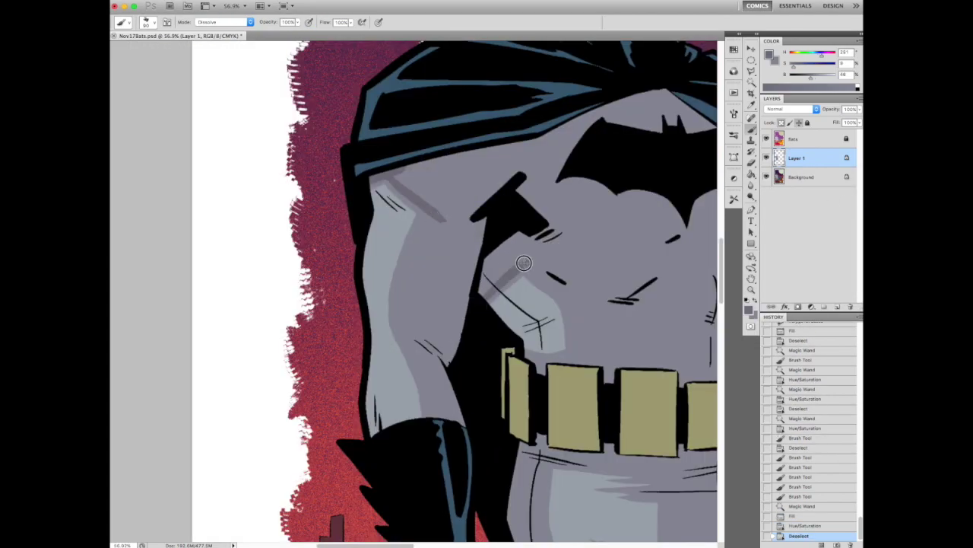
drag(520, 263, 575, 300)
mouse_move(486, 272)
mouse_down()
mouse_move(520, 260)
mouse_move(575, 300)
mouse_move(580, 358)
mouse_up()
drag(514, 351, 533, 373)
drag(525, 365, 542, 383)
scroll(402, 246, down, 5)
scroll(402, 246, up, 5)
mouse_move(415, 238)
mouse_down()
mouse_move(393, 286)
mouse_move(392, 363)
mouse_move(423, 456)
mouse_up()
- Lasso the rest of the arm and the adjoining half of the torso, fill them with the shadow grey, and deselect
key(l)
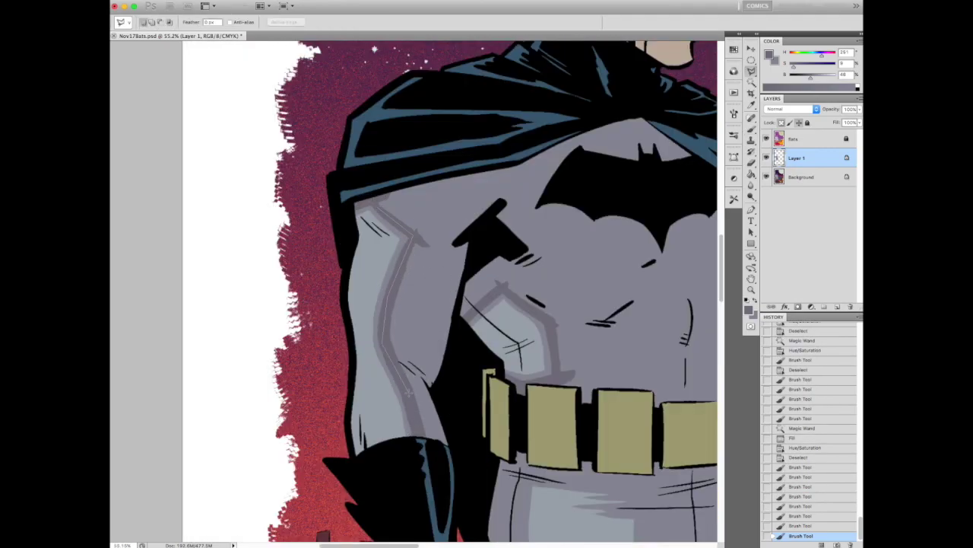
double_click(551, 411)
key(alt+BackSpace)
key(super+d)
scroll(410, 183, down, 5)
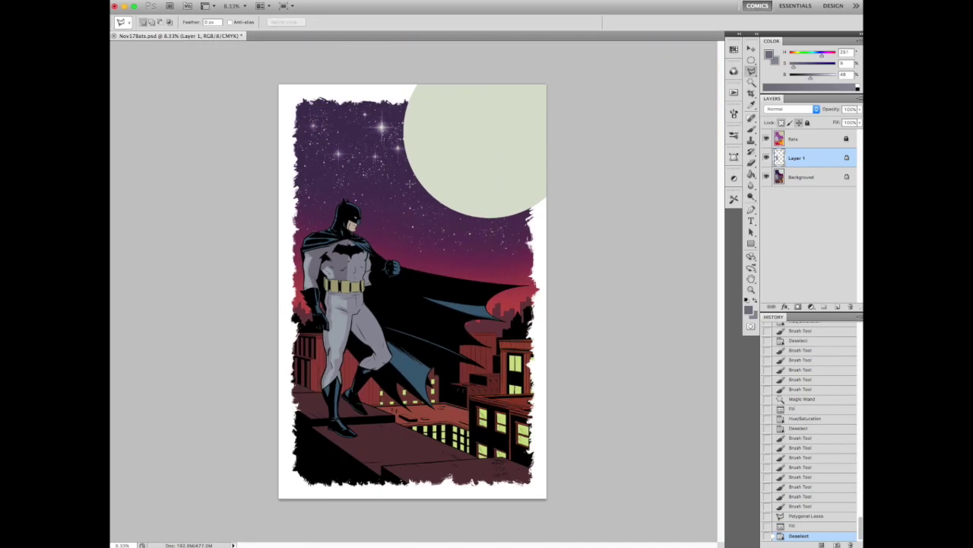
- Select the suit's base grey, set its hue to -6 and saturation to +20, and deselect
key(w)
click(308, 251)
scroll(299, 257, up, 5)
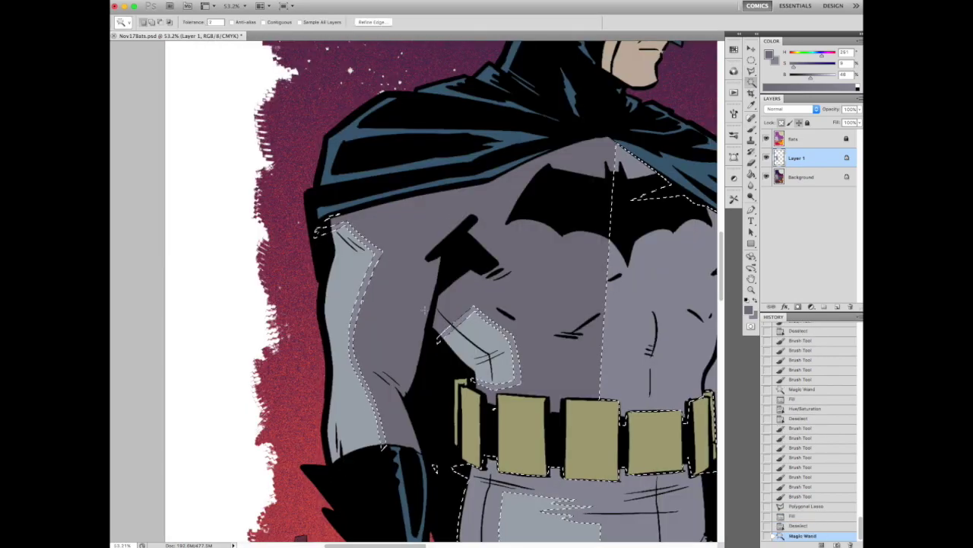
key(ctrl+u)
drag(767, 270, 778, 269)
click(767, 244)
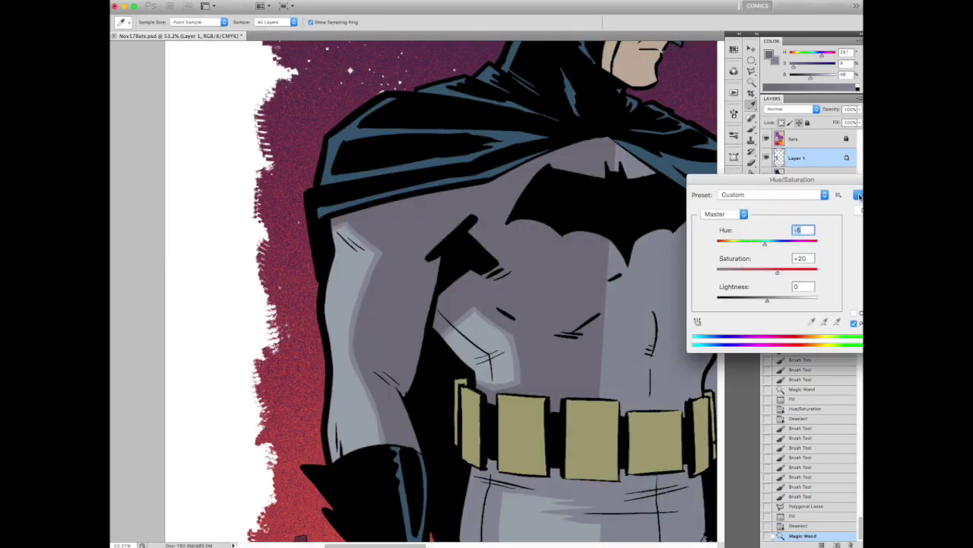
click(859, 197)
key(super+d)
- Select two of the suit's grey tones in turn and fine-tune each with its own Hue/Saturation adjustment
scroll(424, 305, down, 5)
click(423, 320)
scroll(424, 319, up, 5)
key(ctrl+u)
drag(768, 272, 766, 243)
click(859, 196)
scroll(423, 319, down, 5)
click(486, 426)
scroll(486, 426, up, 5)
key(ctrl+u)
key(Return)
key(b)
scroll(441, 338, down, 5)
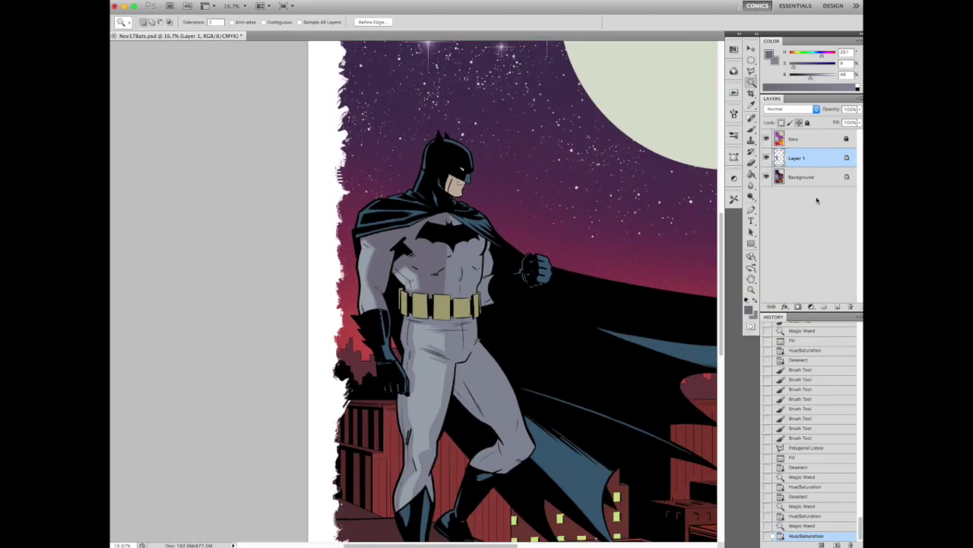
scroll(441, 337, up, 5)
scroll(441, 337, down, 5)
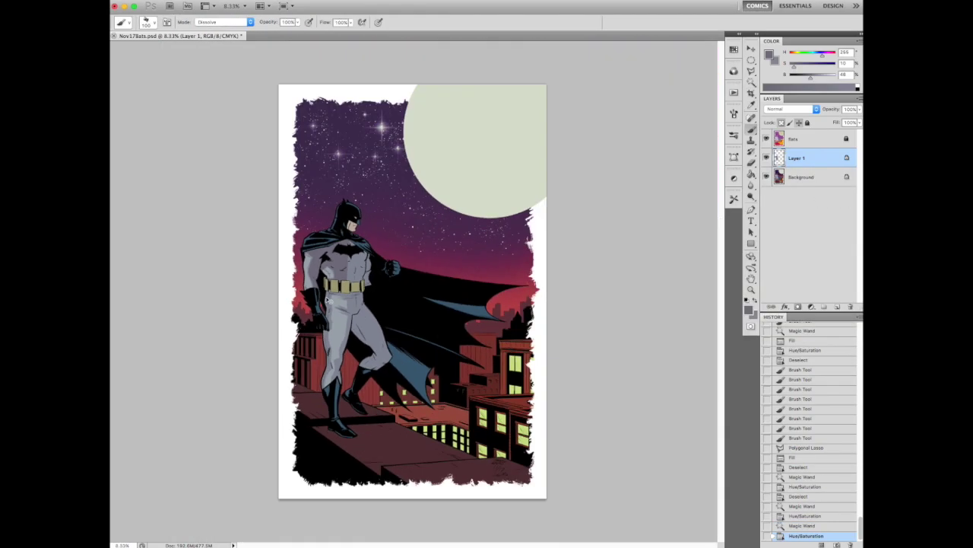
- Select the light grey highlights from the thigh and darken them with a Hue/Saturation lightness of -3
key(w)
click(342, 304)
scroll(342, 304, up, 5)
key(ctrl+u)
drag(765, 297, 766, 299)
drag(774, 245, 766, 244)
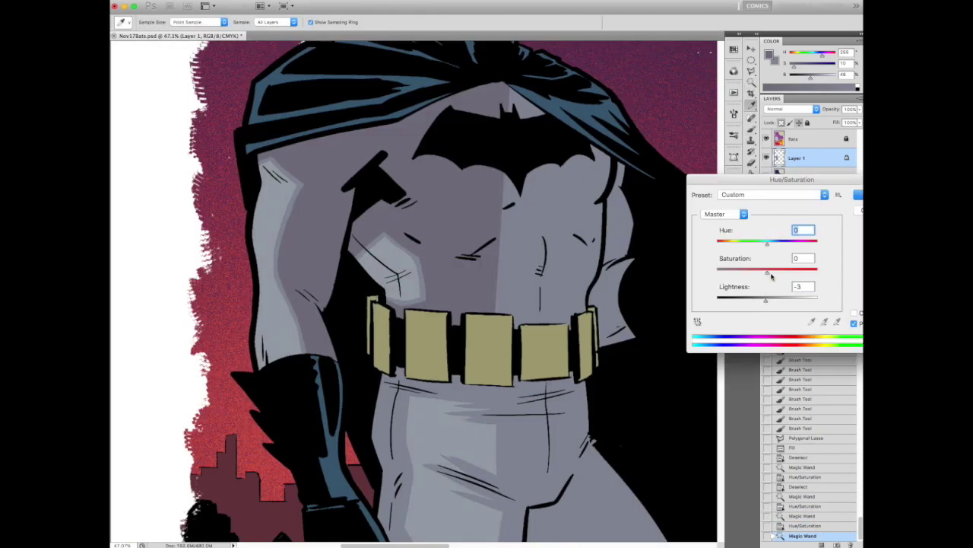
scroll(440, 228, down, 5)
key(Return)
key(b)
scroll(440, 217, up, 5)
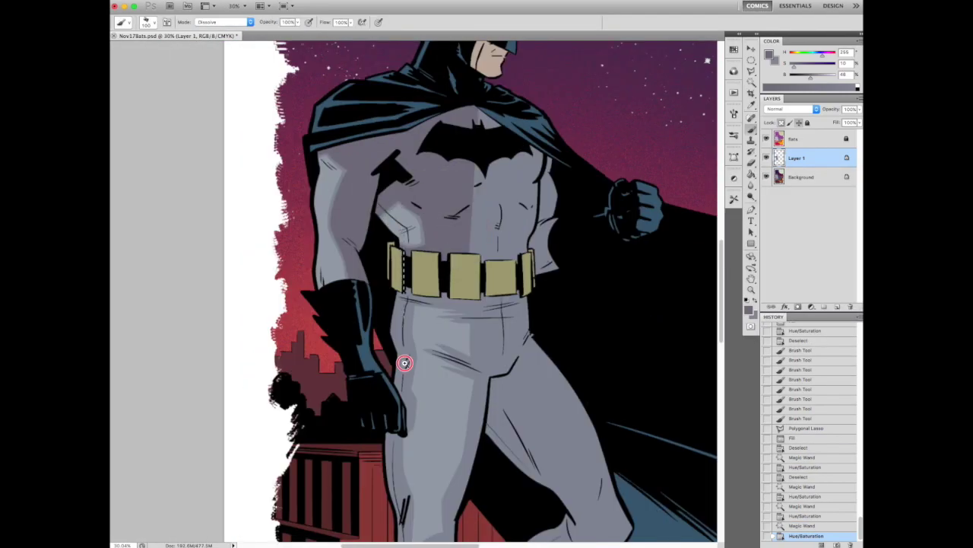
- Clear the selection and brush tapered shadow strokes across the hips just below the belt
key(ctrl+d)
scroll(404, 363, up, 5)
drag(449, 254, 559, 259)
mouse_move(628, 251)
mouse_down()
mouse_move(376, 234)
mouse_move(563, 262)
mouse_up()
scroll(562, 263, down, 5)
scroll(430, 320, up, 5)
scroll(472, 304, down, 5)
mouse_move(395, 310)
mouse_down()
mouse_move(525, 308)
mouse_move(517, 287)
mouse_up()
scroll(472, 305, up, 5)
click(442, 289)
scroll(442, 289, down, 5)
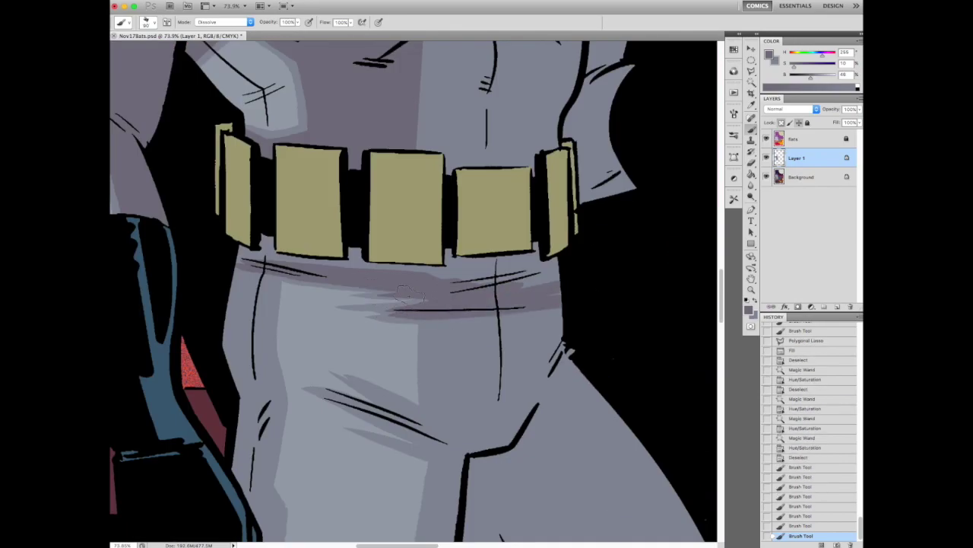
- Outline the hip area under the belt with the Polygonal Lasso, fill it with the shadow grey, and deselect
scroll(374, 275, up, 4)
key(l)
click(251, 267)
key(alt+BackSpace)
key(ctrl+d)
scroll(223, 289, down, 5)
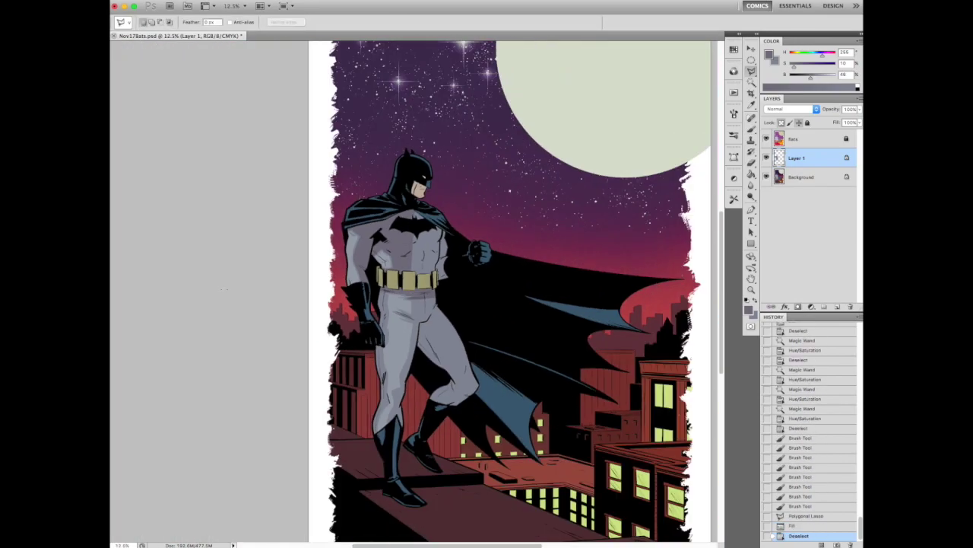
- Outline the lighter far half of the torso with the Polygonal Lasso, fill it with the shadow grey, and deselect
scroll(410, 251, up, 5)
click(409, 148)
click(575, 206)
click(652, 413)
click(408, 148)
key(alt+BackSpace)
key(ctrl+d)
scroll(529, 149, down, 5)
scroll(528, 149, down, 2)
- Brush a shadow strip down the outer hip and thigh of the front leg beside the gloved hand
scroll(319, 284, up, 5)
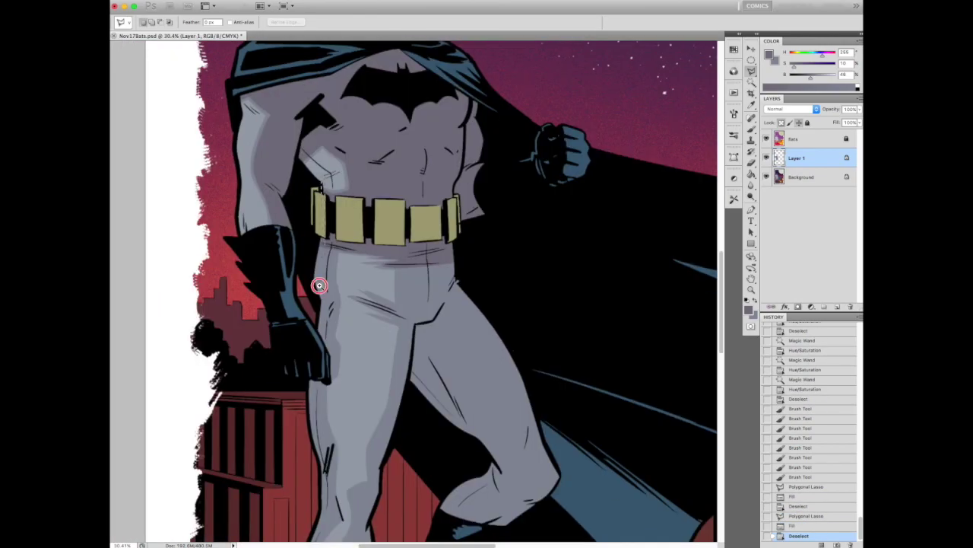
scroll(380, 239, up, 2)
key(b)
mouse_move(380, 239)
mouse_down()
mouse_move(387, 389)
mouse_move(405, 454)
mouse_up()
mouse_move(391, 343)
mouse_down()
mouse_move(422, 436)
mouse_move(396, 353)
mouse_up()
drag(414, 435, 404, 376)
drag(418, 183, 417, 371)
mouse_move(400, 357)
mouse_down()
mouse_move(395, 260)
mouse_move(411, 190)
mouse_up()
scroll(413, 297, down, 3)
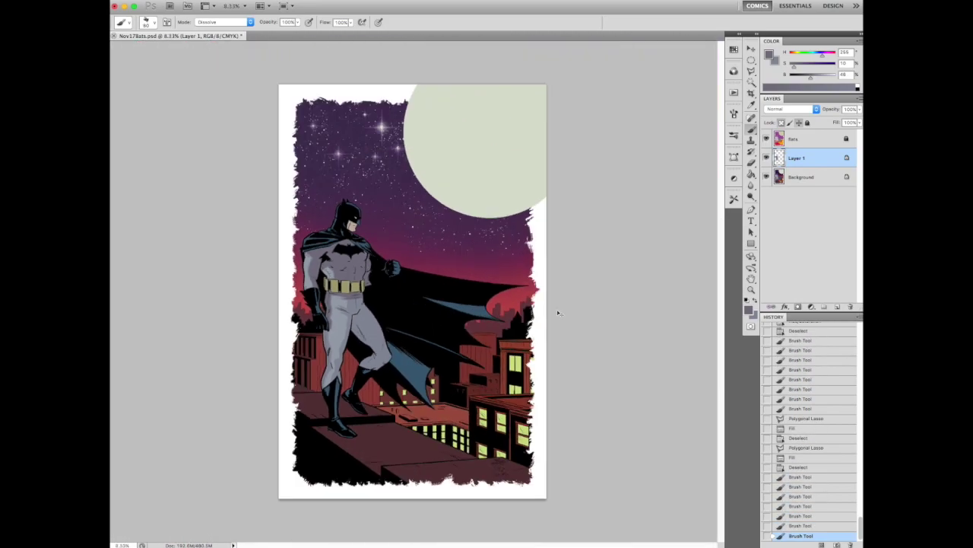
- Brush shadow along the crotch fold and down the front leg's inner thigh, knee and calf
scroll(555, 311, up, 3)
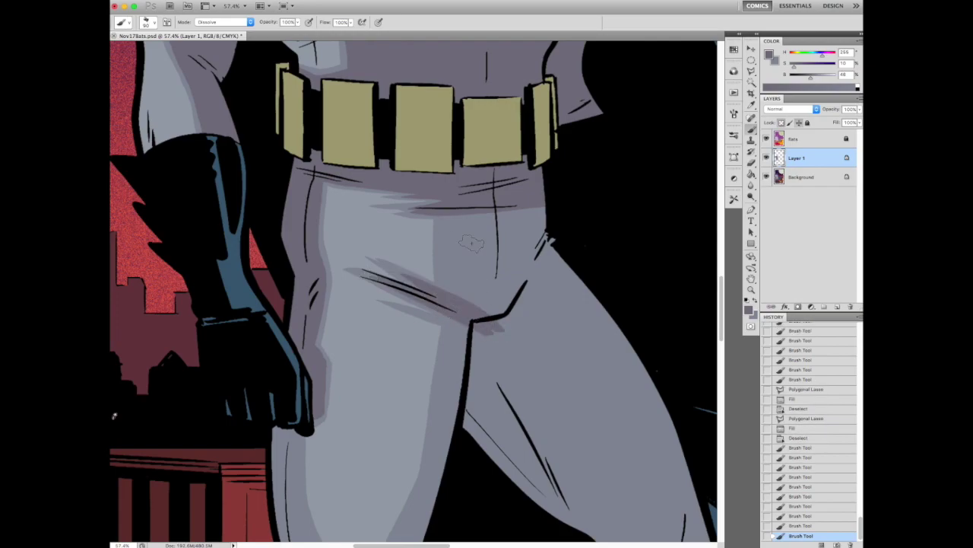
drag(444, 219, 450, 295)
scroll(450, 295, down, 5)
mouse_move(480, 138)
mouse_down()
mouse_move(468, 226)
mouse_move(424, 368)
mouse_up()
scroll(424, 368, down, 5)
mouse_move(434, 317)
mouse_down()
mouse_move(433, 392)
mouse_move(416, 443)
mouse_move(436, 308)
mouse_up()
- Outline the front leg's inner calf with the Polygonal Lasso, fill it with the shadow grey, and deselect
key(l)
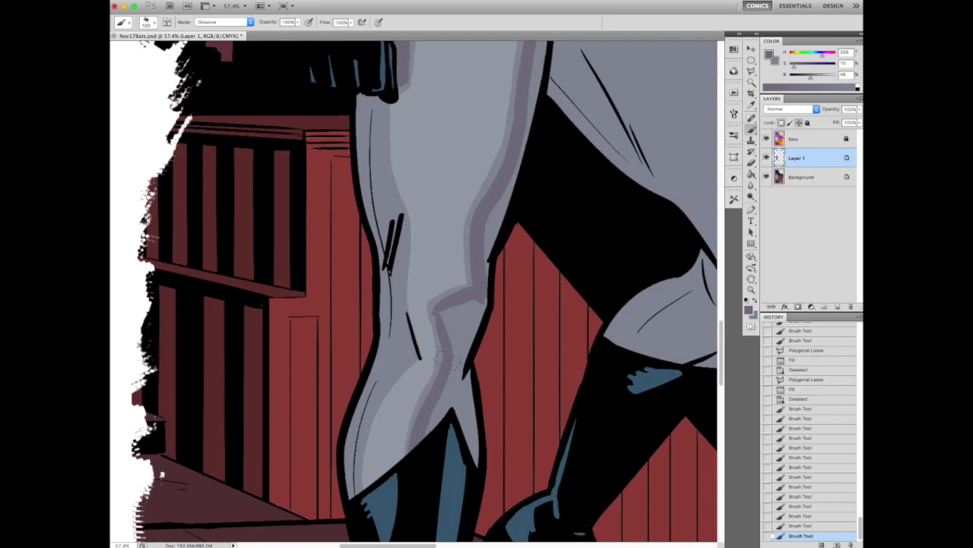
click(499, 282)
click(467, 471)
click(413, 463)
double_click(403, 424)
key(alt+BackSpace)
key(ctrl+minus)
key(ctrl+d)
- Outline the remaining strip of the front leg's inner thigh, fill it with the shadow grey, and deselect
click(502, 285)
click(567, 84)
double_click(479, 102)
key(alt+BackSpace)
key(ctrl+d)
key(ctrl+minus)
key(ctrl+minus)
key(ctrl+minus)
key(ctrl+minus)
key(ctrl+minus)
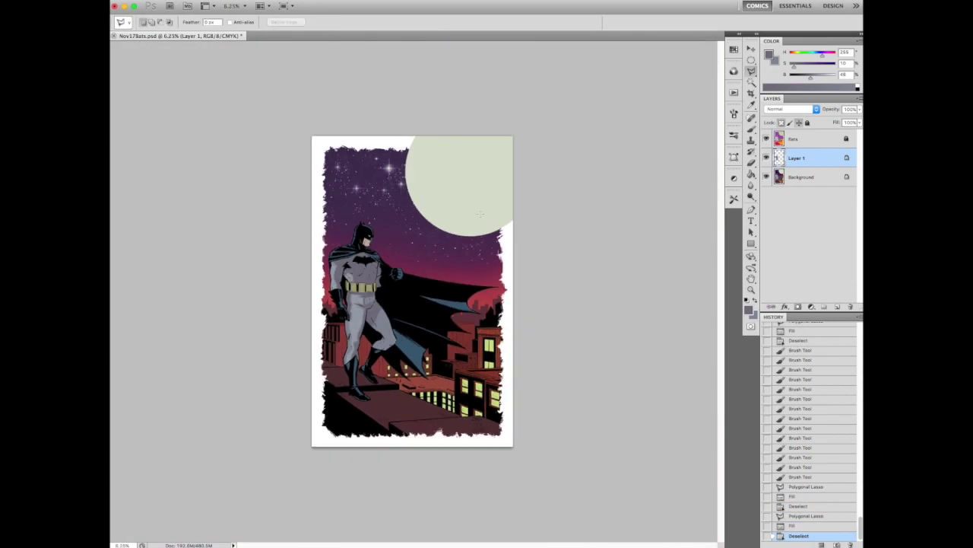
- Fill the far hip and upper part of the rear thigh with the shadow grey, and deselect
scroll(480, 214, up, 6)
key(ctrl+d)
key(alt+BackSpace)
key(ctrl+d)
key(ctrl+minus)
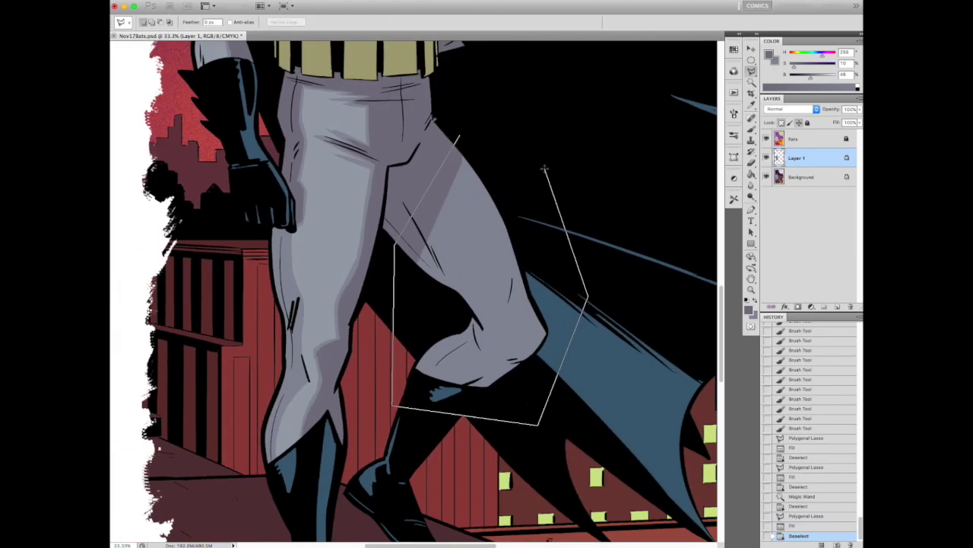
- Lasso the rest of the rear leg, fill it with the shadow grey, deselect, and return to the Brush tool
double_click(391, 381)
key(alt+BackSpace)
key(ctrl+minus)
key(ctrl+minus)
key(ctrl+d)
key(w)
scroll(395, 267, up, 4)
key(b)
key(ctrl+0)
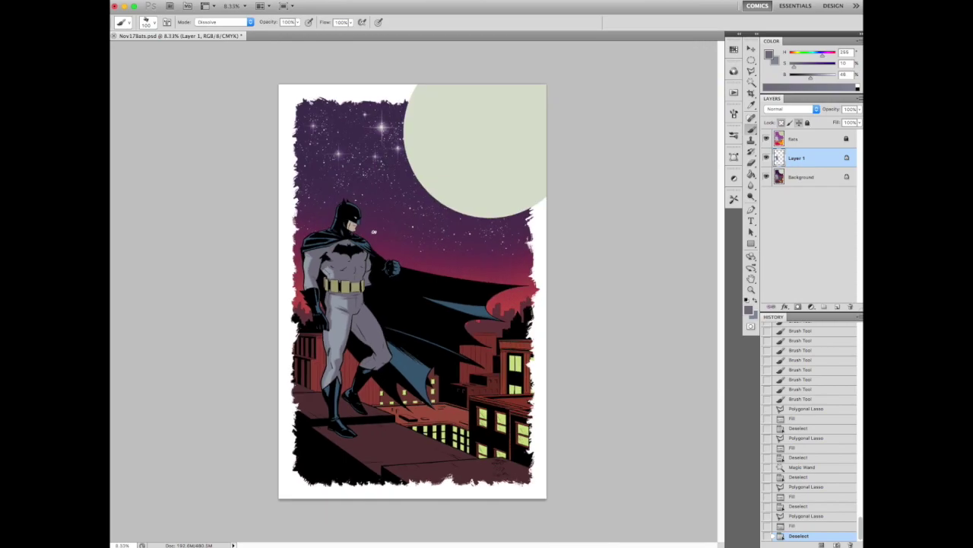
- Brush shadow along the outer edge of the front leg's calf, knee and lower thigh
scroll(377, 244, up, 5)
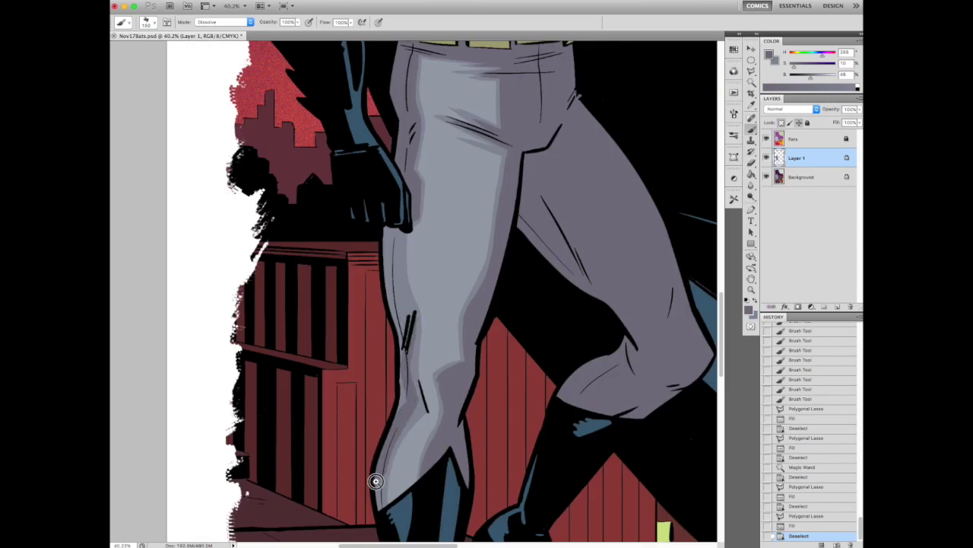
mouse_move(376, 480)
mouse_down()
mouse_move(389, 217)
mouse_move(390, 335)
mouse_up()
mouse_move(388, 414)
mouse_down()
mouse_move(407, 327)
mouse_move(415, 346)
mouse_up()
scroll(408, 314, down, 5)
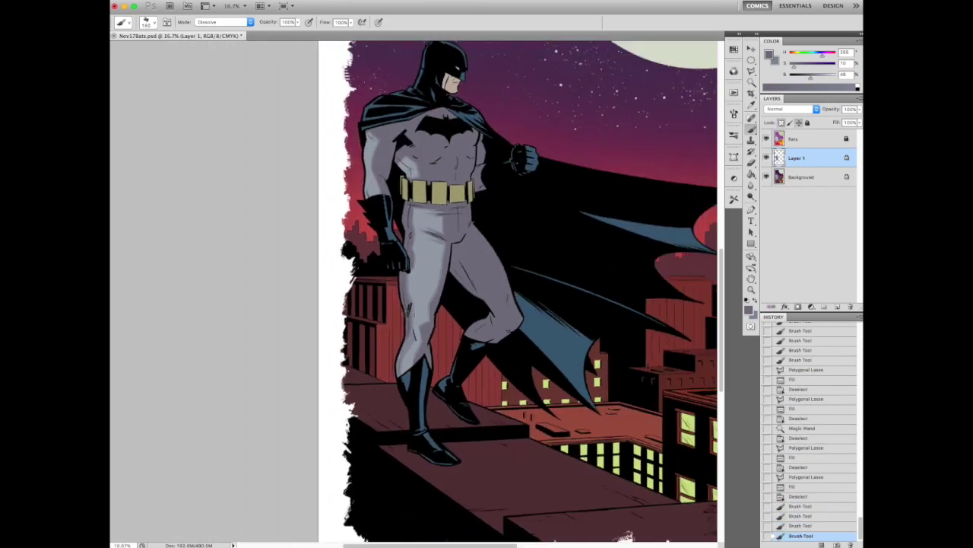
scroll(332, 271, up, 5)
drag(388, 346, 415, 289)
drag(402, 255, 404, 262)
- Sample the mid grey from the suit and start brushing a lighter area onto the rear thigh
alt+click(433, 304)
scroll(554, 278, down, 2)
mouse_move(487, 262)
mouse_down()
mouse_move(517, 300)
mouse_move(533, 296)
mouse_up()
scroll(496, 281, down, 5)
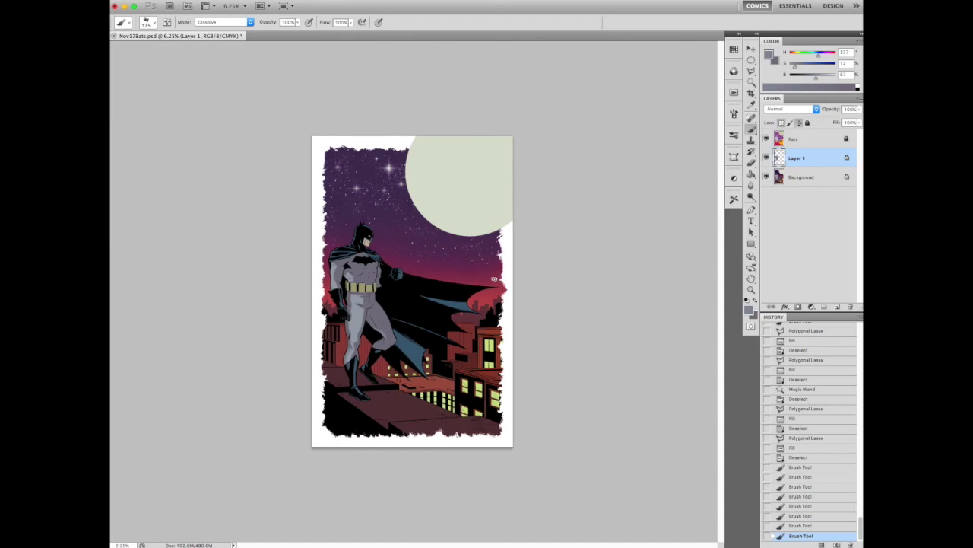
scroll(380, 335, up, 6)
drag(395, 320, 358, 228)
scroll(358, 228, down, 7)
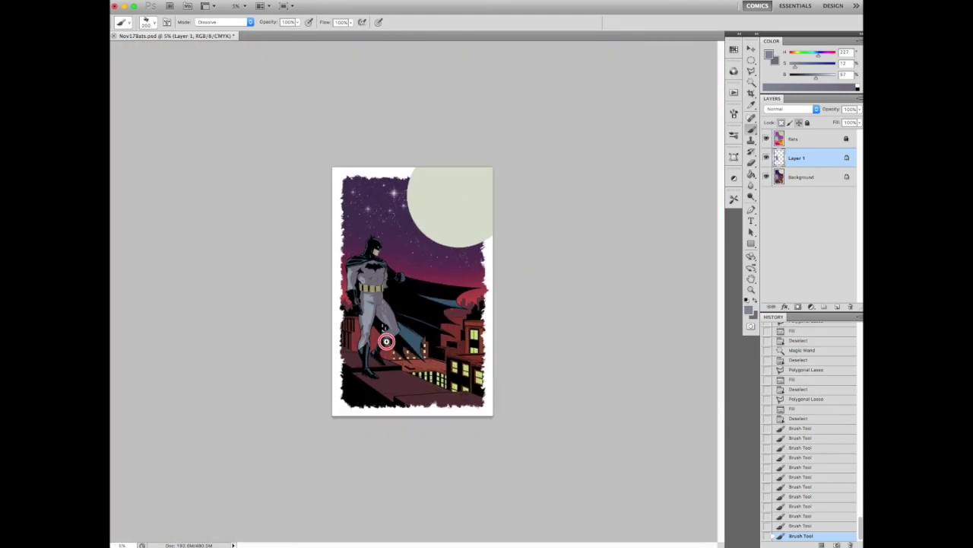
- Brush mid-grey light shapes over the rear leg's calf, knee and inner thigh
scroll(387, 342, up, 6)
mouse_move(369, 350)
mouse_down()
mouse_move(414, 266)
mouse_move(385, 322)
mouse_move(428, 318)
mouse_up()
mouse_move(445, 282)
mouse_down()
mouse_move(378, 141)
mouse_move(435, 245)
mouse_move(373, 145)
mouse_up()
drag(449, 263, 435, 275)
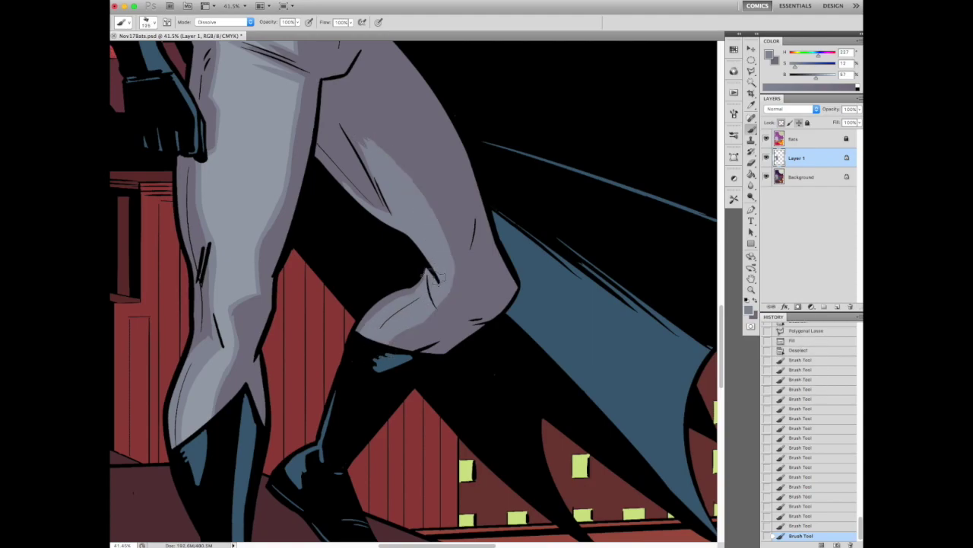
drag(354, 342, 426, 265)
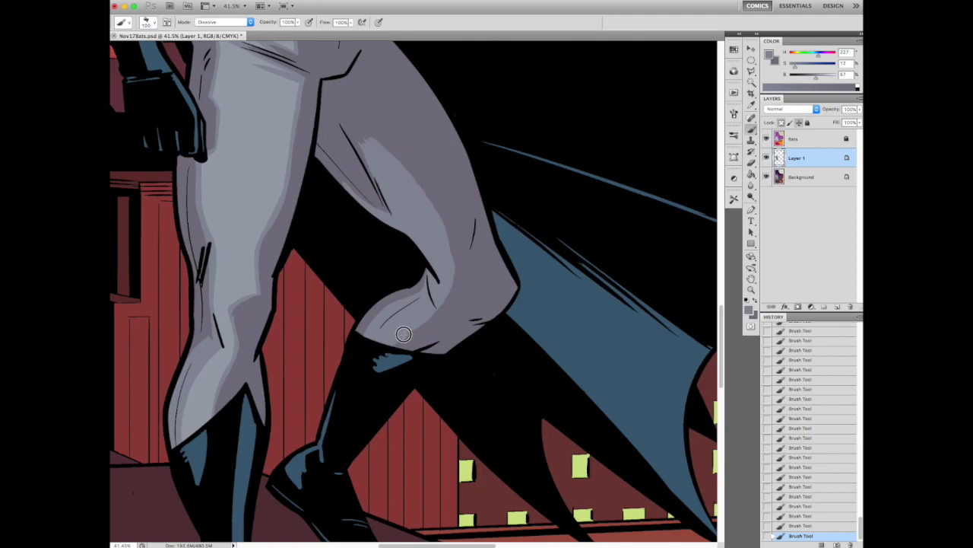
mouse_move(400, 337)
mouse_down()
mouse_move(452, 301)
mouse_move(449, 243)
mouse_up()
scroll(454, 286, down, 5)
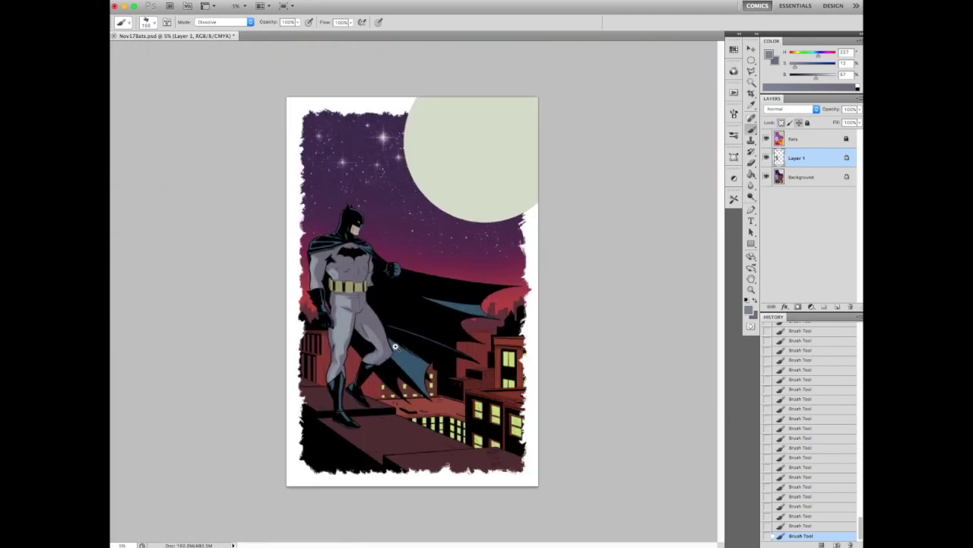
- Reshape the edge of the rear leg's light area around the knee and thigh with a larger shadow brush
scroll(430, 321, up, 5)
drag(381, 348, 462, 264)
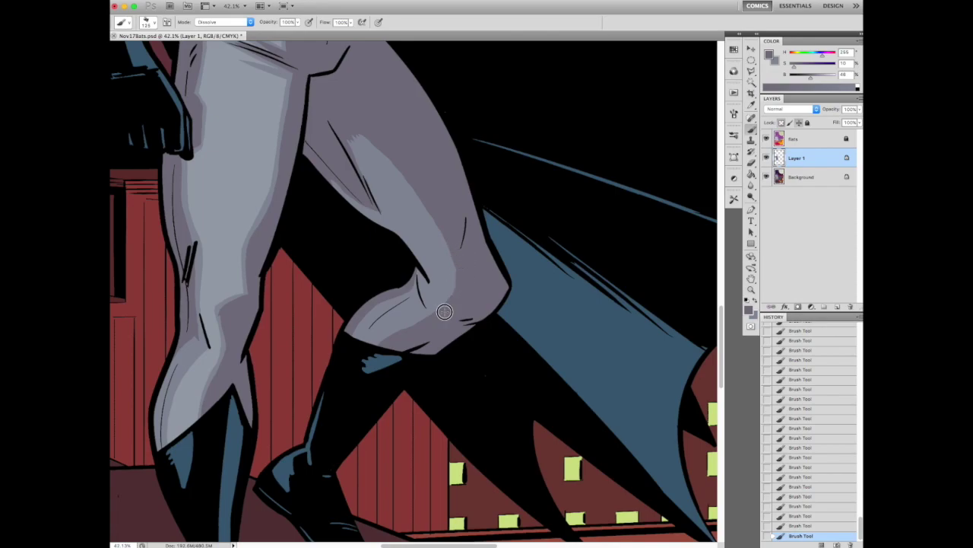
key(])
mouse_move(365, 136)
mouse_down()
mouse_move(425, 204)
mouse_move(449, 279)
mouse_move(406, 164)
mouse_move(429, 193)
mouse_up()
scroll(455, 284, down, 8)
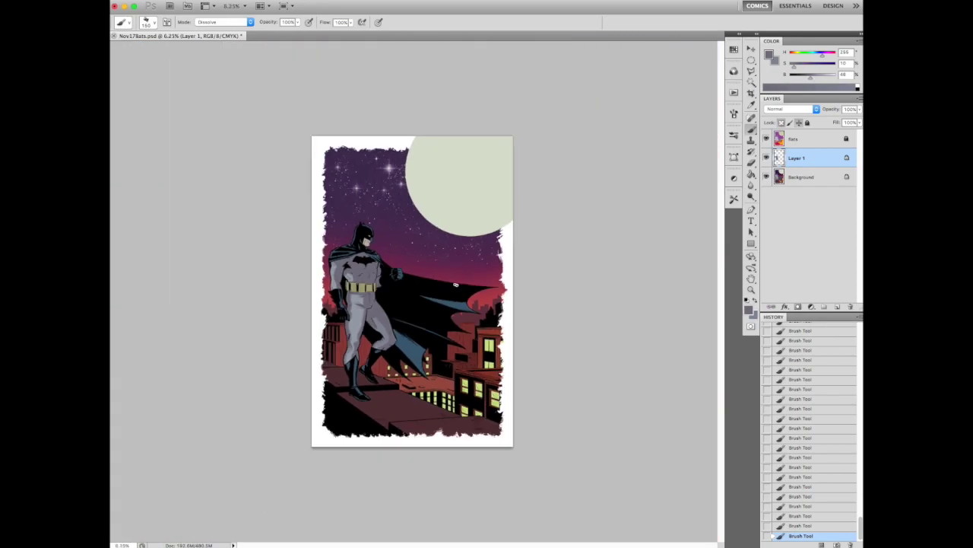
- Refine the light area on the rear thigh and behind the knee with mid-grey and shadow strokes
scroll(456, 284, up, 8)
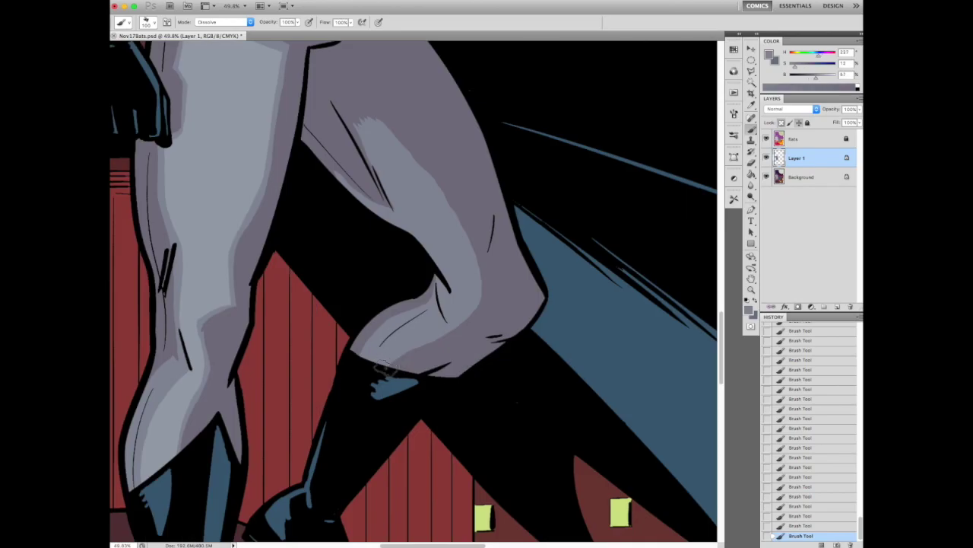
drag(408, 144, 480, 281)
drag(373, 126, 494, 309)
scroll(345, 190, down, 8)
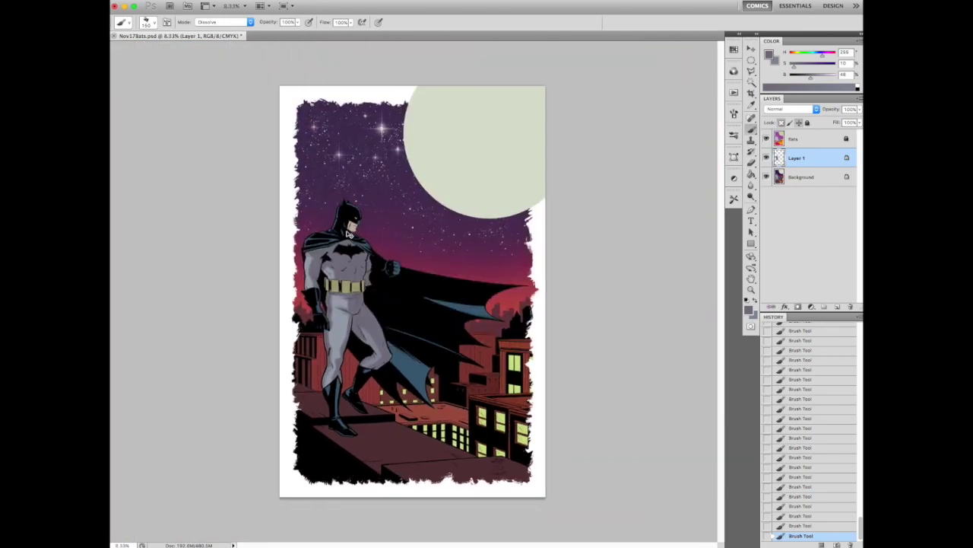
scroll(389, 284, up, 8)
mouse_move(389, 284)
mouse_down()
mouse_move(417, 256)
mouse_move(389, 235)
mouse_move(434, 257)
mouse_move(405, 211)
mouse_move(487, 355)
mouse_up()
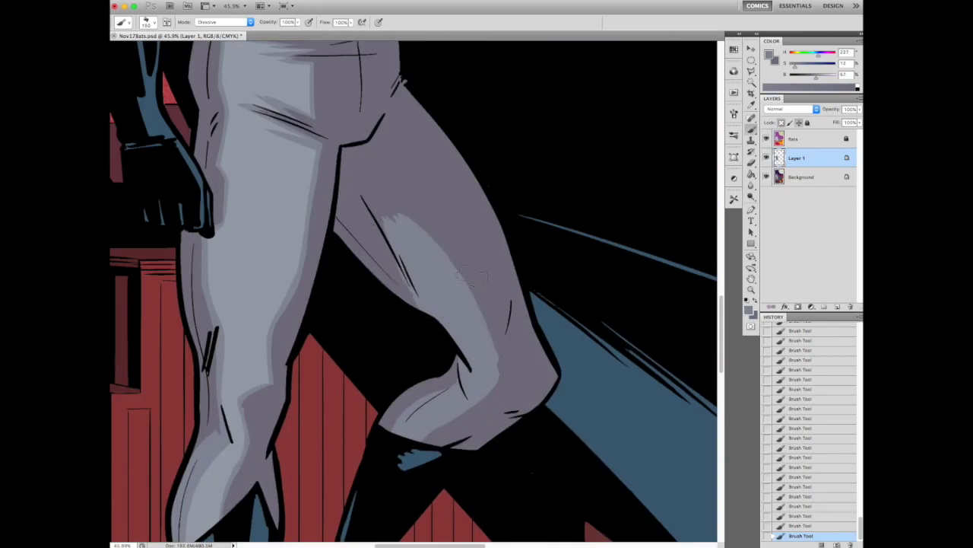
drag(476, 322, 476, 316)
scroll(458, 397, down, 8)
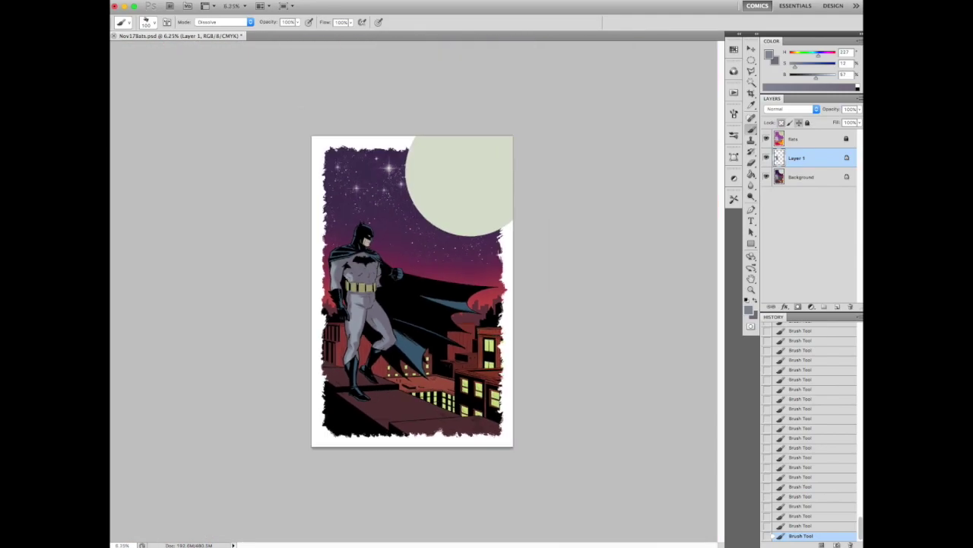
- Smooth the rear leg's light and shadow boundary at the thigh and knee with alternately sampled greys
scroll(381, 343, up, 8)
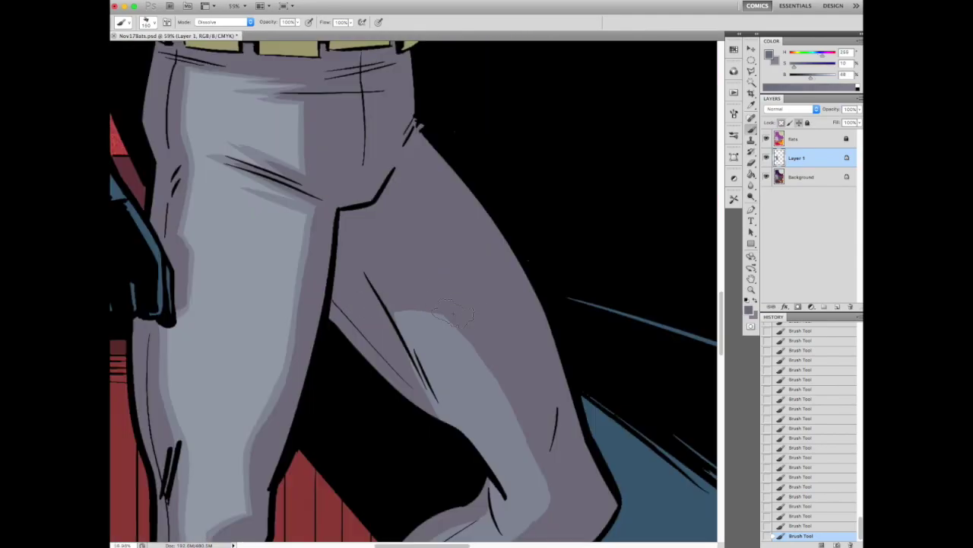
scroll(360, 263, down, 3)
alt+click(472, 298)
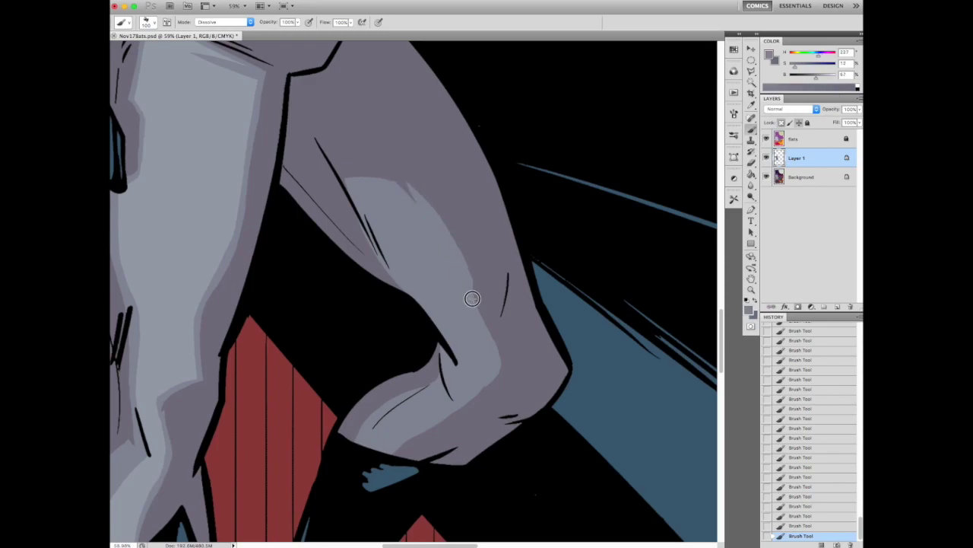
alt+click(494, 396)
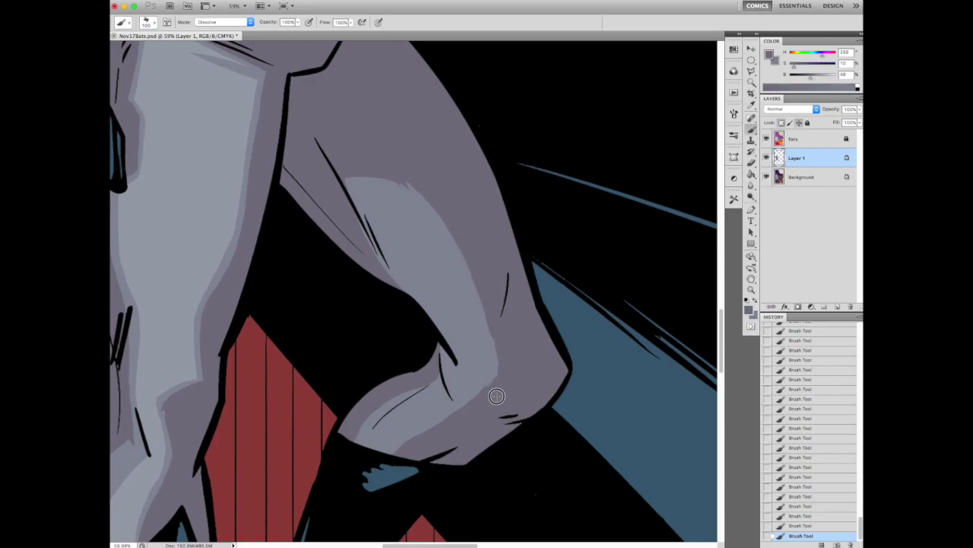
scroll(496, 396, down, 4)
scroll(487, 365, left, 2)
scroll(530, 276, down, 5)
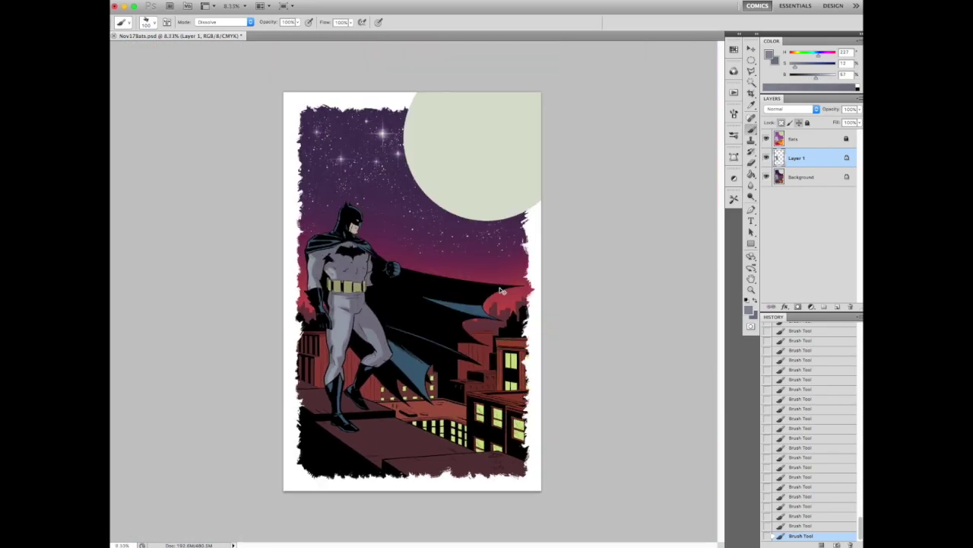
- Touch up the mid-grey light area beside the crease lines on the rear leg's inner thigh
scroll(383, 343, up, 5)
drag(380, 286, 444, 323)
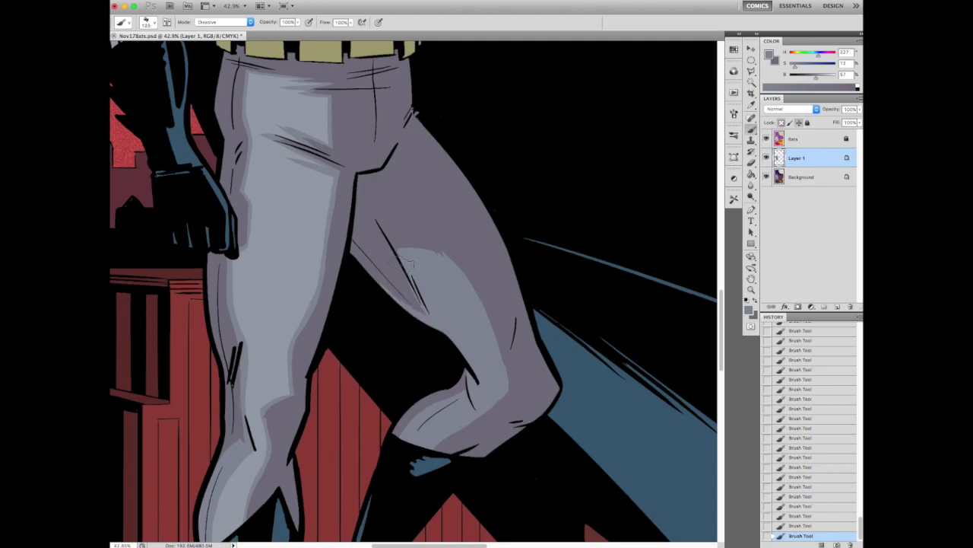
scroll(408, 262, down, 5)
scroll(395, 347, up, 5)
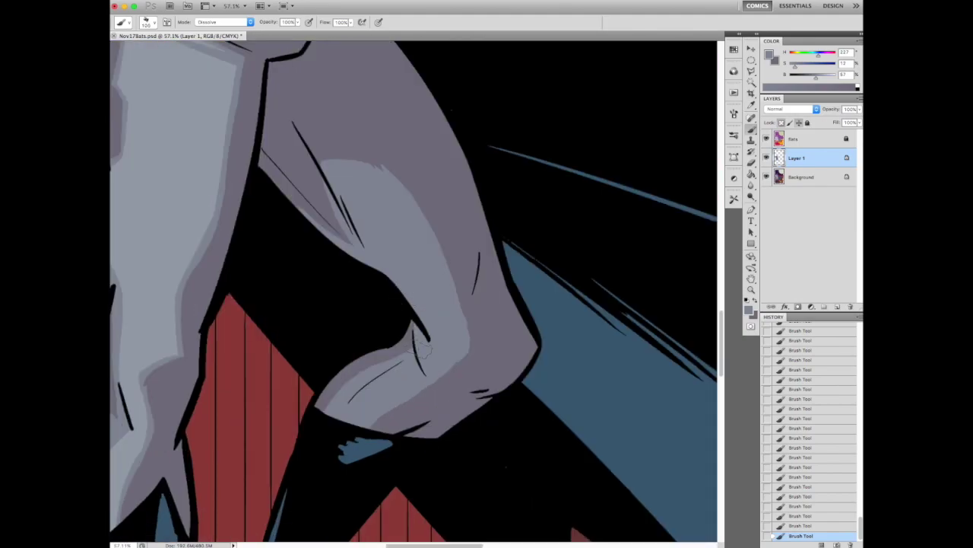
scroll(430, 315, down, 5)
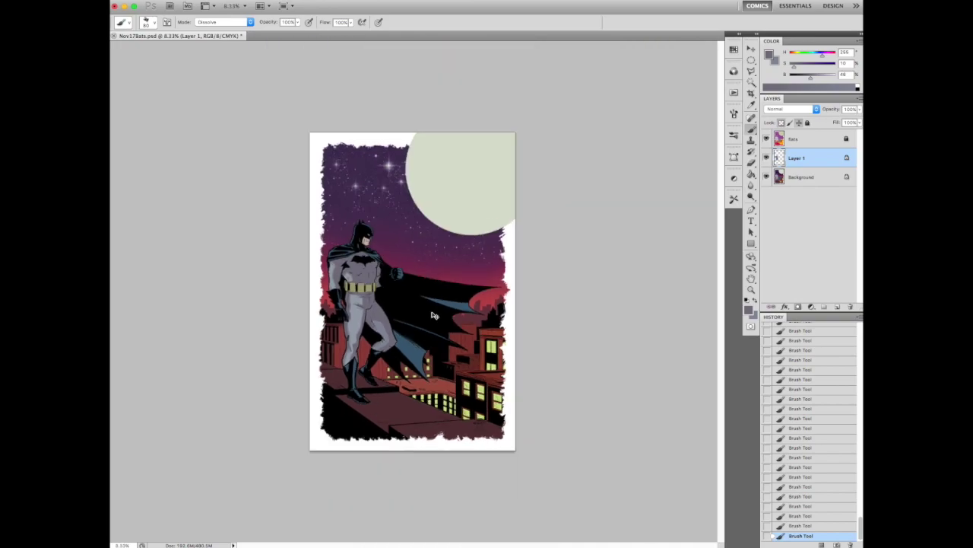
- Enlarge the shadow brush to 175 and check the leg shading up close and on the full figure
scroll(430, 314, up, 5)
key(bracketright)
key(bracketright)
key(bracketright)
key(bracketright)
key(bracketright)
scroll(455, 288, down, 5)
scroll(455, 288, up, 5)
scroll(426, 304, down, 3)
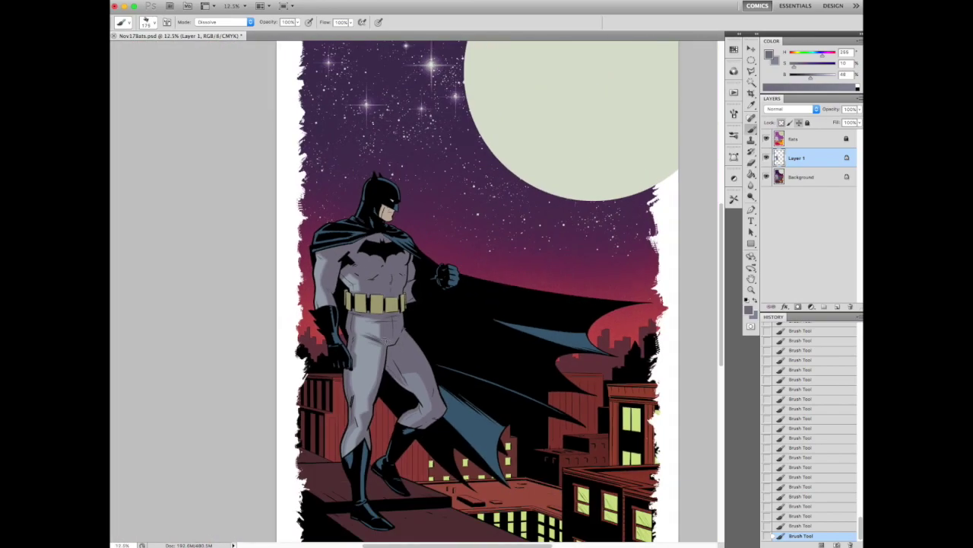
- Sample the moon's pale colour as the brush colour
scroll(390, 344, down, 3)
alt+click(470, 204)
scroll(469, 204, up, 5)
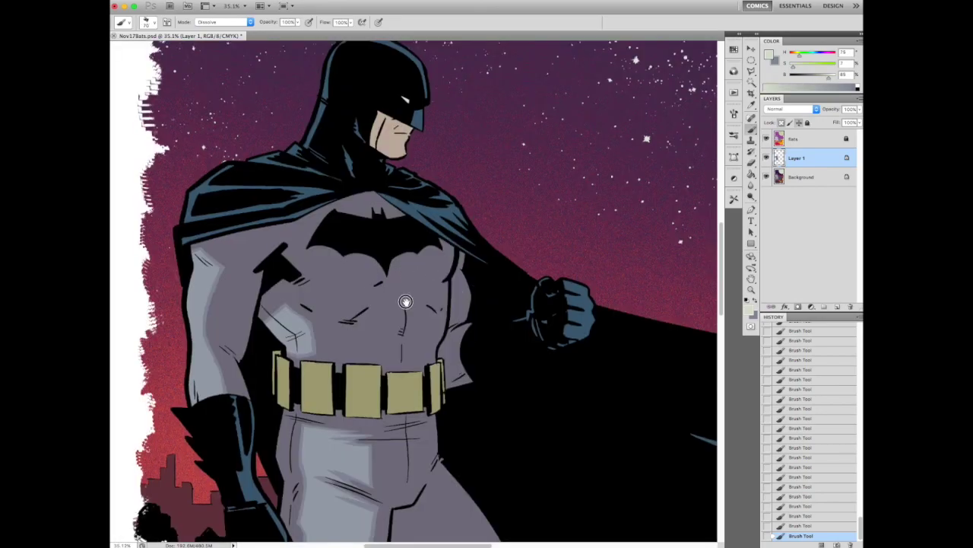
scroll(405, 302, down, 4)
scroll(341, 311, up, 5)
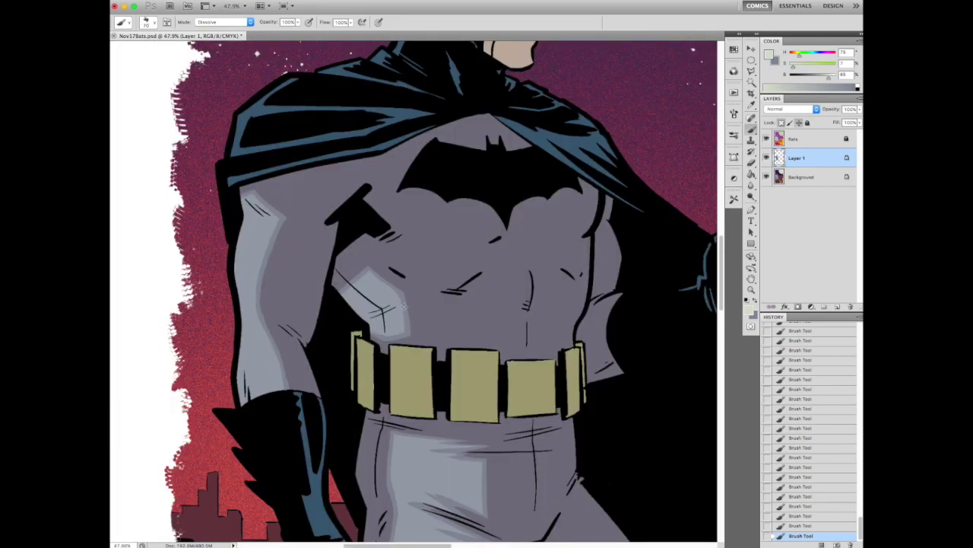
- Brush short light-grey highlights onto the abdominal muscles and the ribs below the chest
alt+click(452, 324)
alt+click(439, 327)
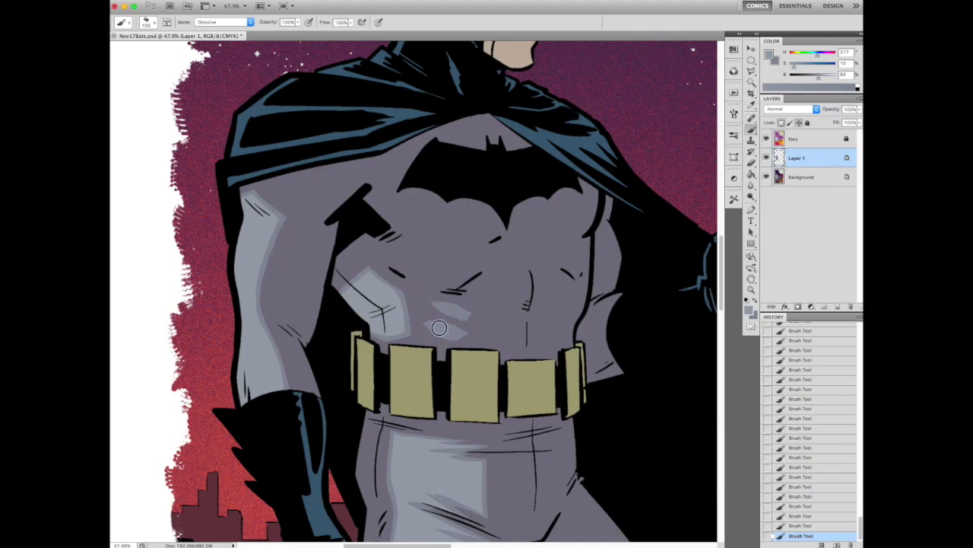
scroll(447, 327, down, 5)
scroll(426, 304, up, 6)
drag(363, 266, 428, 293)
scroll(427, 295, down, 2)
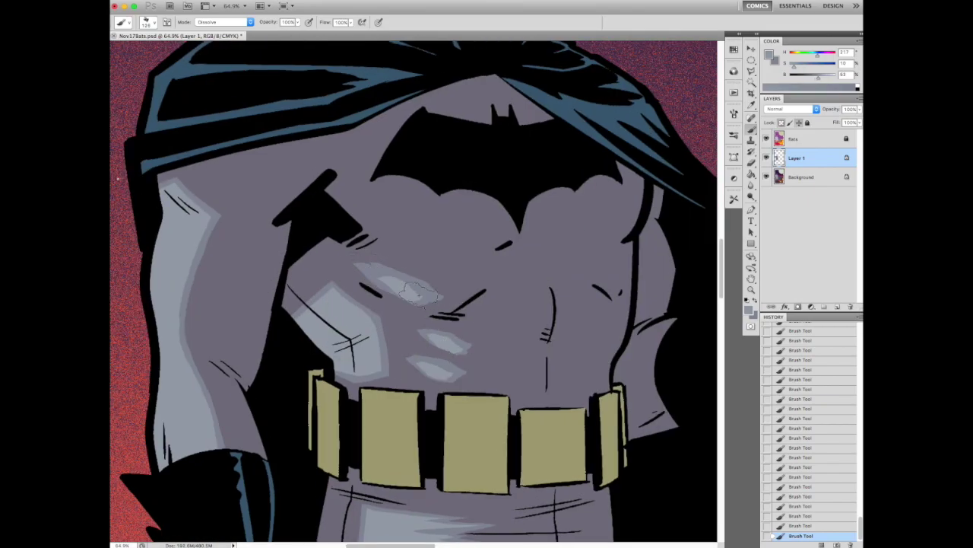
scroll(424, 299, down, 6)
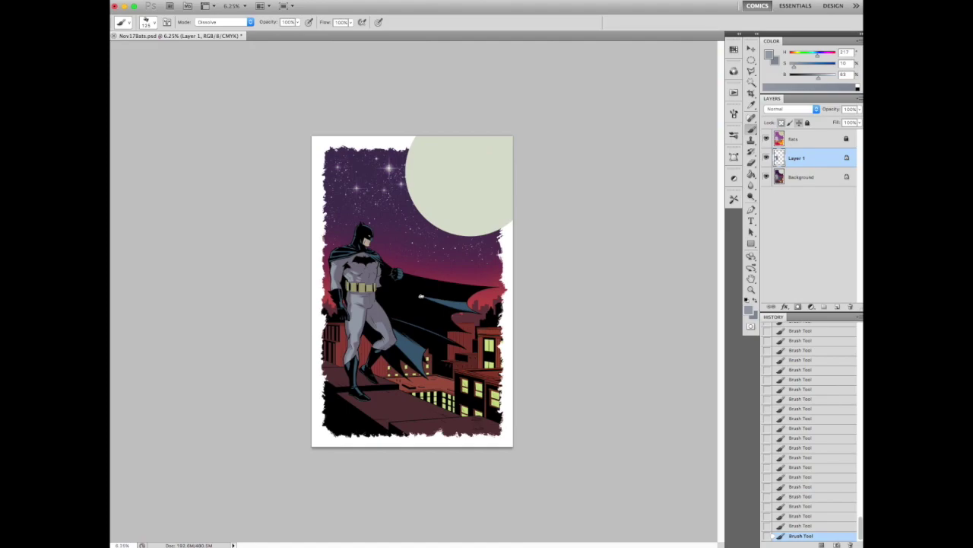
- Lasso the light highlights on the abdomen, fill them with the suit's dark grey, and deselect
scroll(421, 296, up, 5)
key(l)
click(362, 245)
click(427, 249)
click(426, 272)
click(394, 280)
click(362, 244)
key(alt+BackSpace)
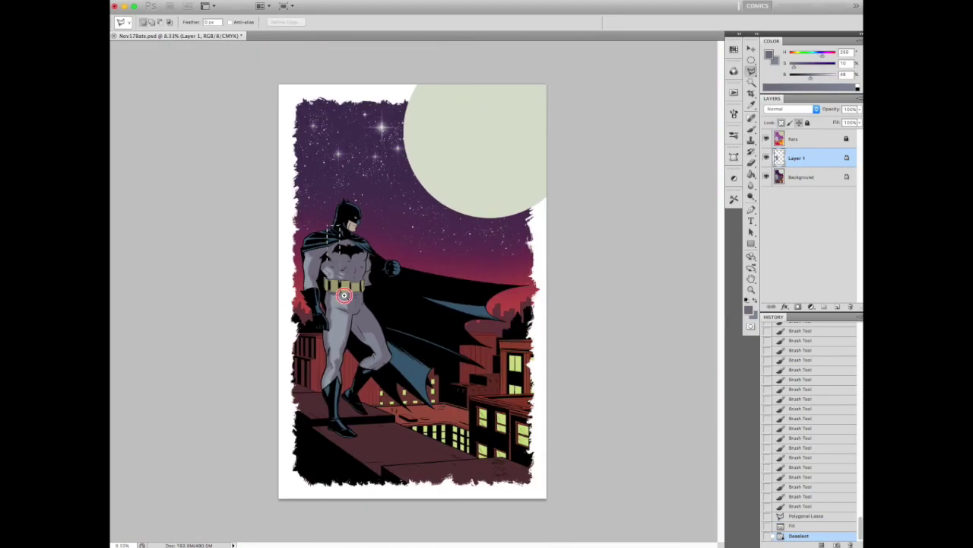
scroll(447, 271, up, 5)
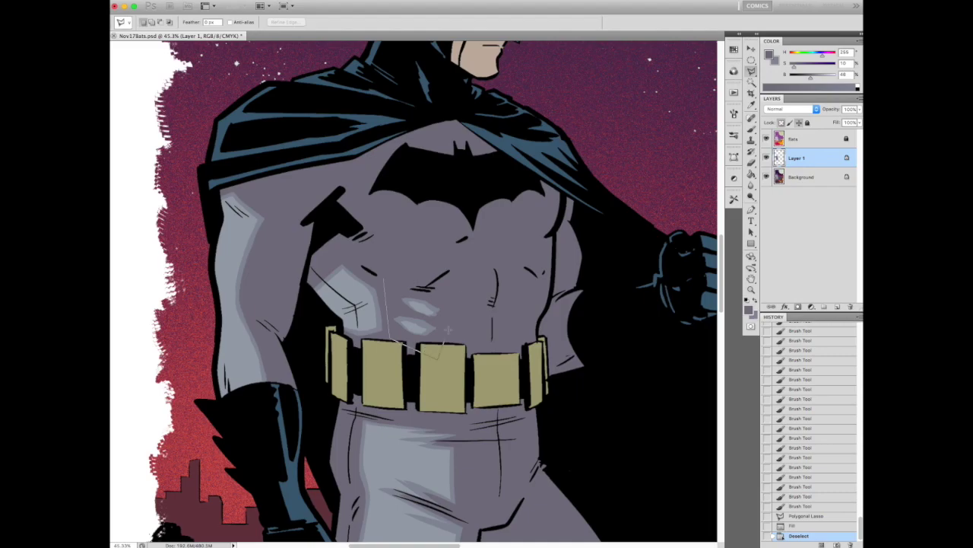
scroll(447, 271, down, 6)
scroll(359, 304, up, 5)
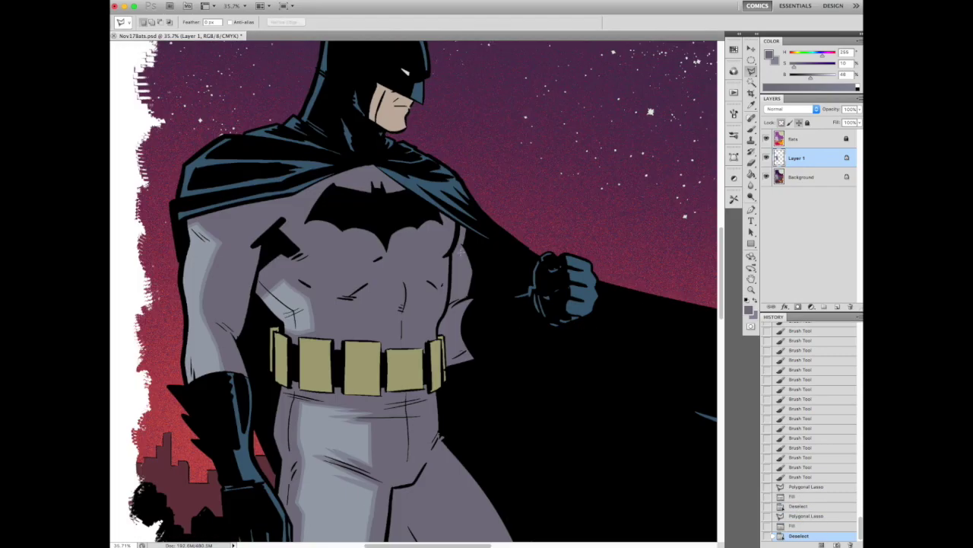
scroll(633, 135, down, 2)
key(ctrl+d)
- Brush a thin pale moonlight rim along the hip below the belt and the rear leg's outer thigh
key(b)
scroll(632, 136, down, 2)
scroll(446, 419, up, 5)
mouse_move(371, 190)
mouse_down()
mouse_move(461, 322)
mouse_move(503, 439)
mouse_move(365, 168)
mouse_up()
scroll(410, 220, up, 3)
scroll(410, 220, left, 3)
drag(426, 228, 453, 215)
mouse_move(430, 276)
mouse_down()
mouse_move(446, 219)
mouse_move(442, 251)
mouse_up()
key(bracketleft)
key(bracketleft)
key(bracketleft)
alt+click(452, 207)
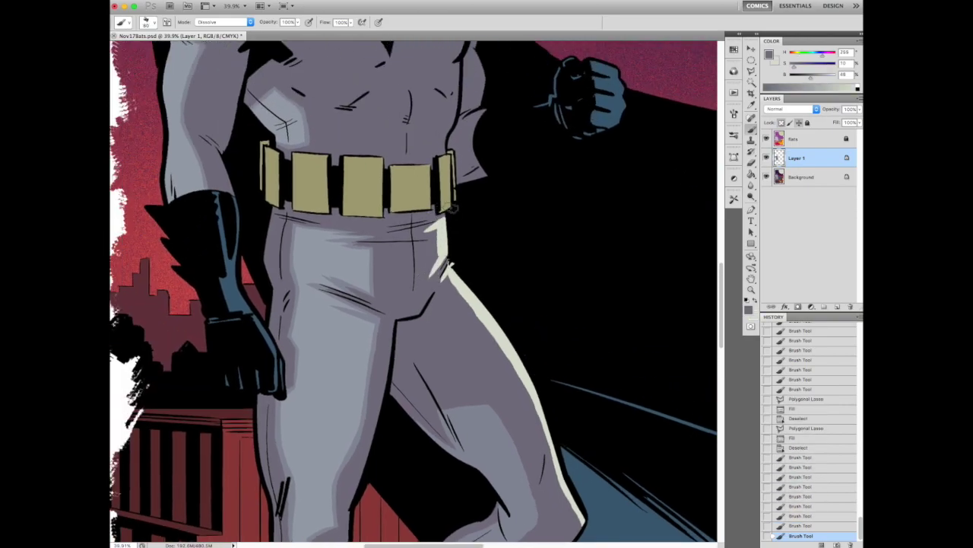
- Widen the pale rim light down the rear leg's outer thigh with the brush enlarged to 125
alt+click(441, 240)
key(bracketright)
key(bracketright)
key(bracketright)
scroll(441, 240, down, 3)
scroll(441, 240, right, 2)
mouse_move(392, 182)
mouse_down()
mouse_move(497, 346)
mouse_move(525, 430)
mouse_up()
drag(392, 181, 500, 355)
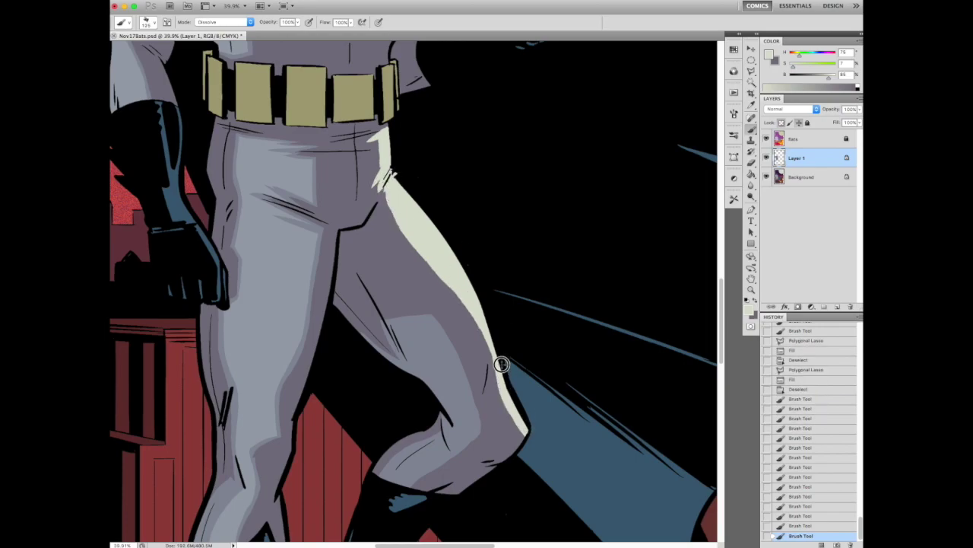
key(super+0)
key(super+minus)
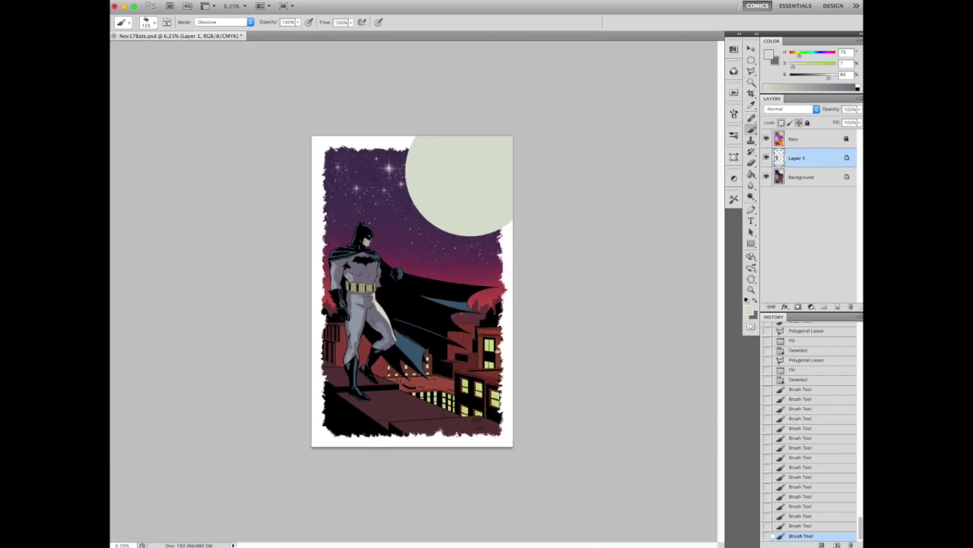
- Refine the pale rim light around the hip crease and beneath the belt with smaller brush strokes
scroll(377, 308, up, 5)
scroll(377, 308, down, 3)
scroll(377, 307, up, 4)
drag(377, 312, 387, 218)
scroll(373, 289, down, 3)
drag(403, 275, 391, 251)
drag(409, 173, 391, 160)
key(super+minus)
scroll(516, 313, up, 5)
key(super+0)
scroll(426, 319, up, 3)
mouse_move(428, 278)
mouse_down()
mouse_move(430, 325)
mouse_move(416, 369)
mouse_up()
key(super+0)
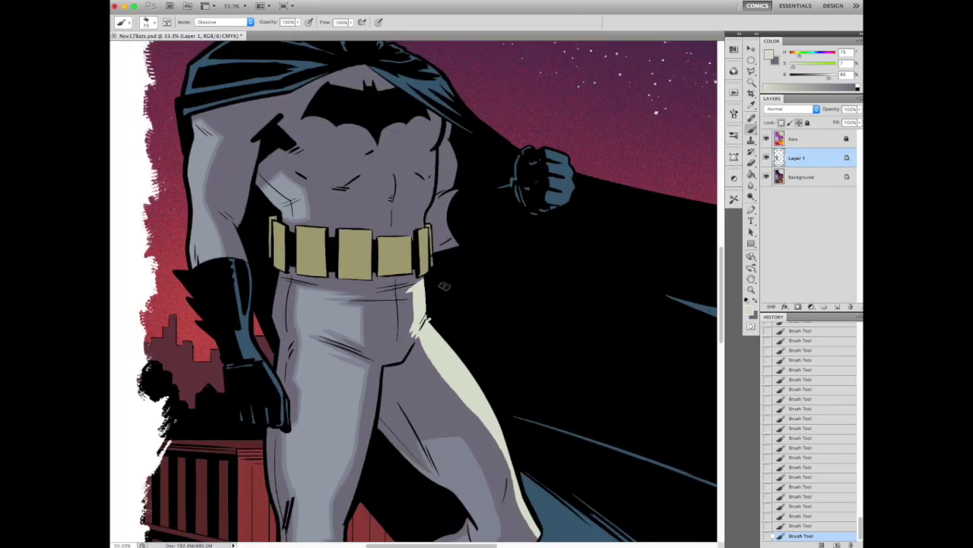
- Extend the pale rim light around the rear knee and along the underside of the lower leg toward the boot
scroll(322, 235, up, 6)
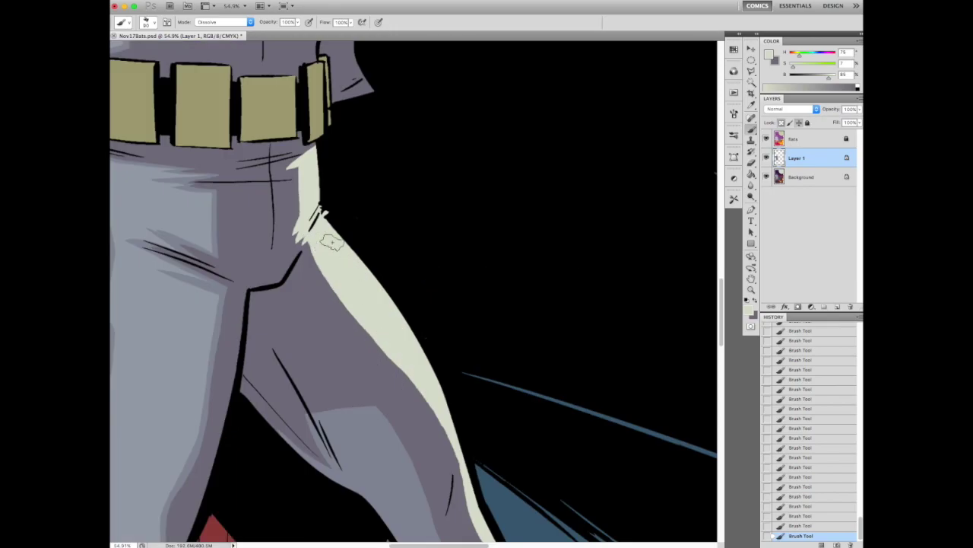
scroll(450, 225, up, 2)
drag(450, 225, 472, 325)
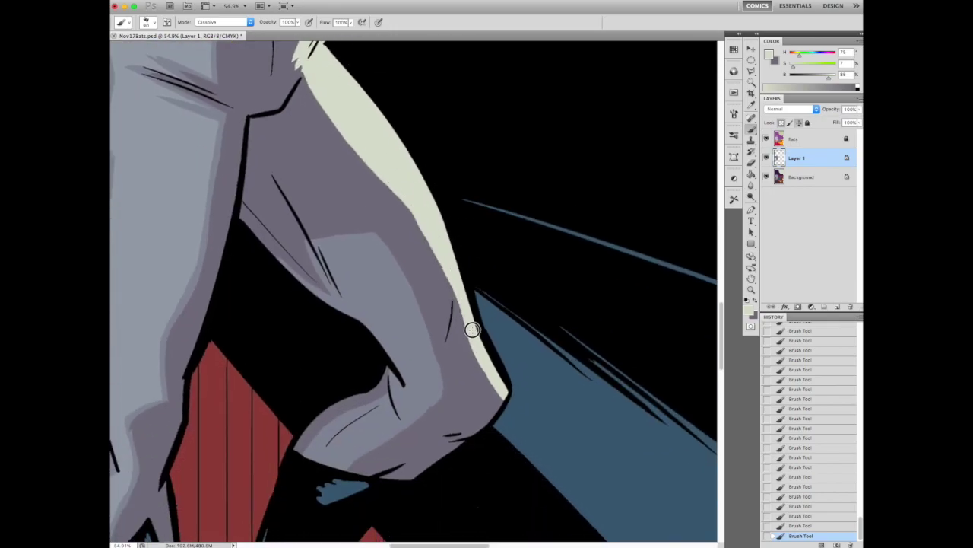
drag(427, 463, 501, 399)
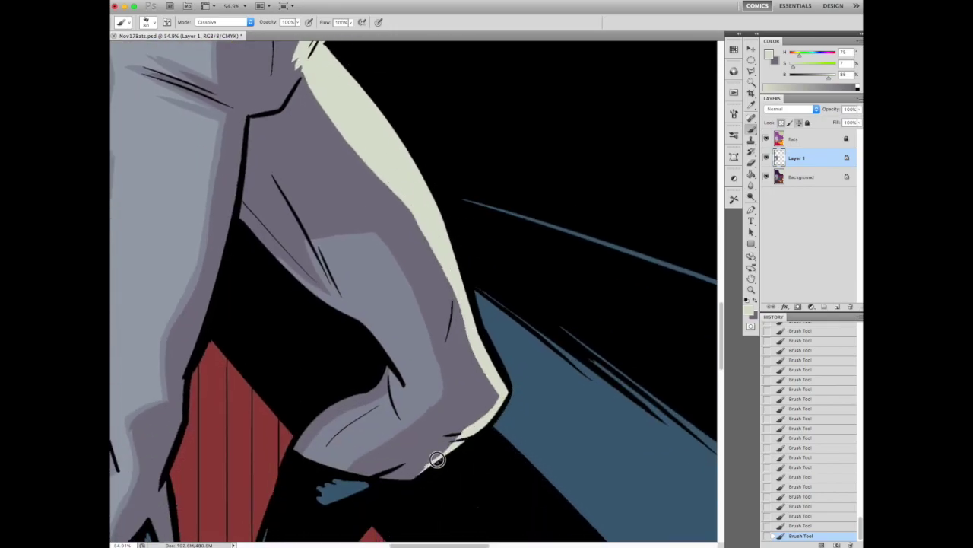
scroll(493, 410, down, 7)
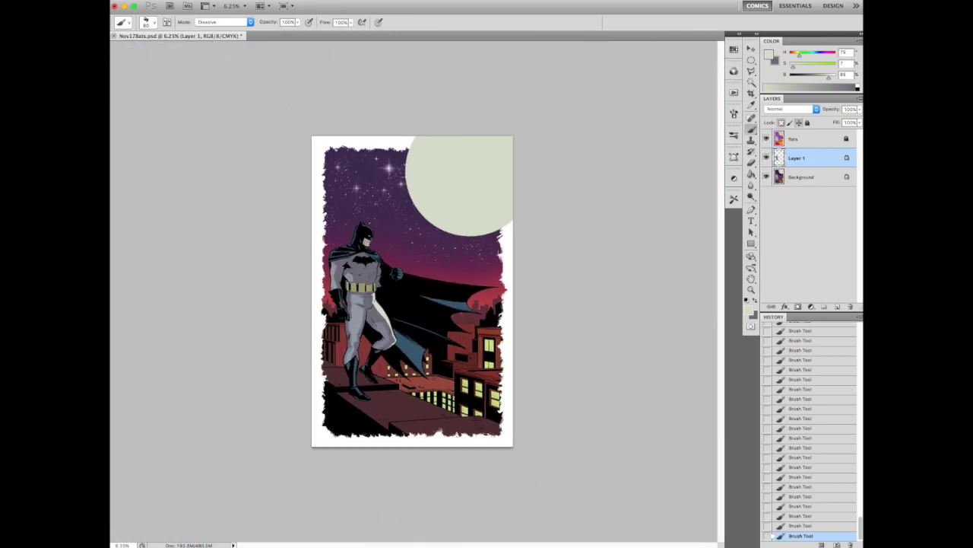
- Brush a pale rim light down the moonlit side of the torso from the cape to the belt
scroll(366, 241, up, 5)
mouse_move(422, 290)
mouse_down()
mouse_move(411, 325)
mouse_move(430, 286)
mouse_move(426, 301)
mouse_move(434, 301)
mouse_move(427, 284)
mouse_move(396, 340)
mouse_move(420, 336)
mouse_move(403, 392)
mouse_up()
key(bracketright)
key(bracketright)
key(bracketright)
key(bracketleft)
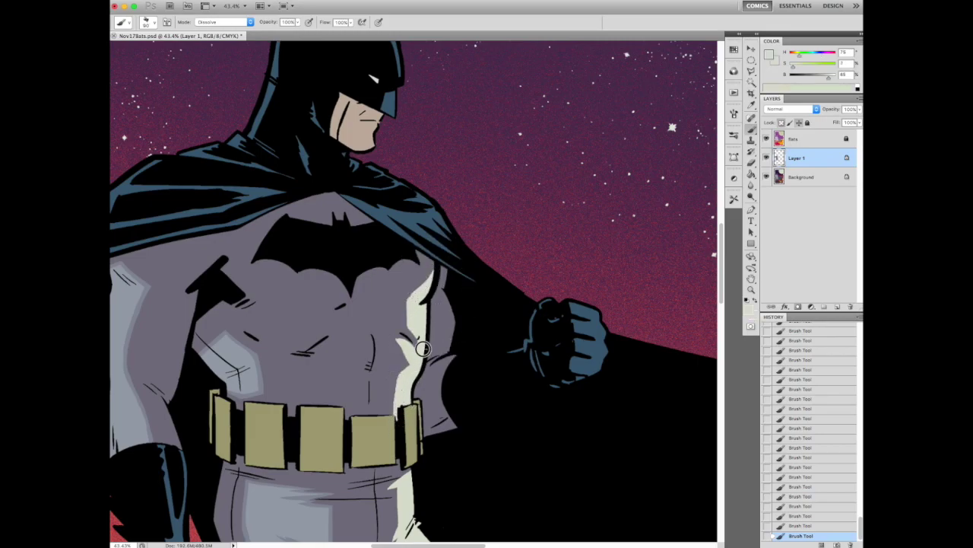
scroll(408, 315, down, 5)
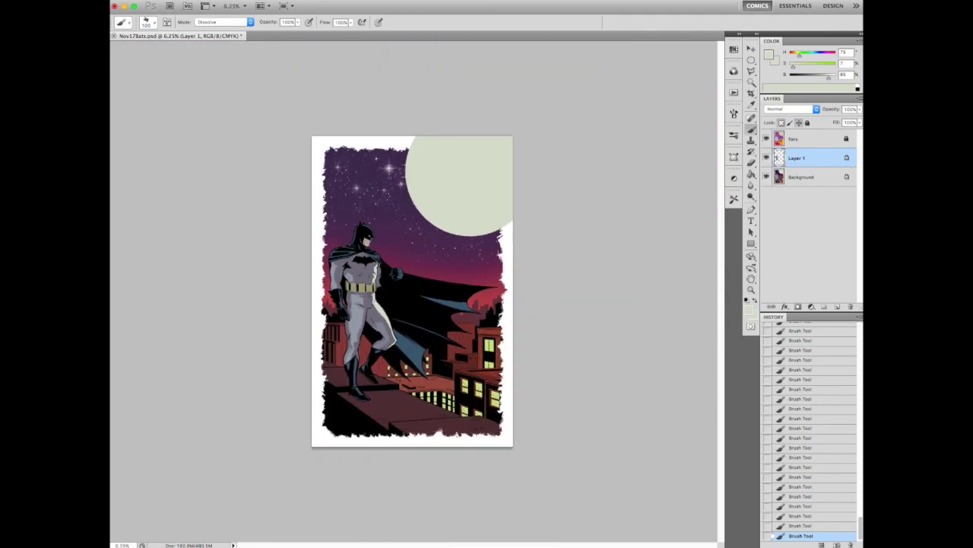
- Reshape the torso rim light's inner edge around the lower ribs, alternating the sampled dark grey and pale moon colour
scroll(374, 268, up, 5)
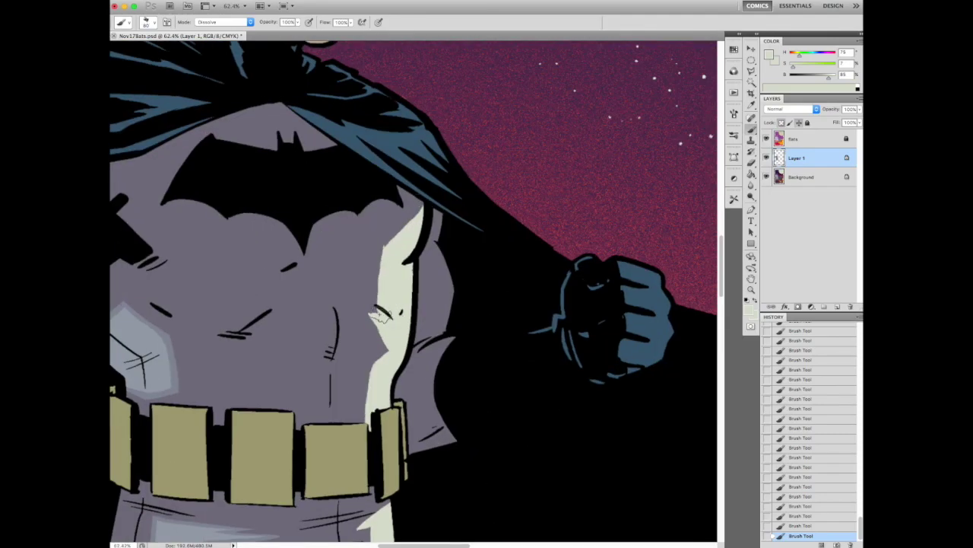
alt+click(409, 214)
scroll(409, 214, down, 5)
scroll(411, 304, up, 5)
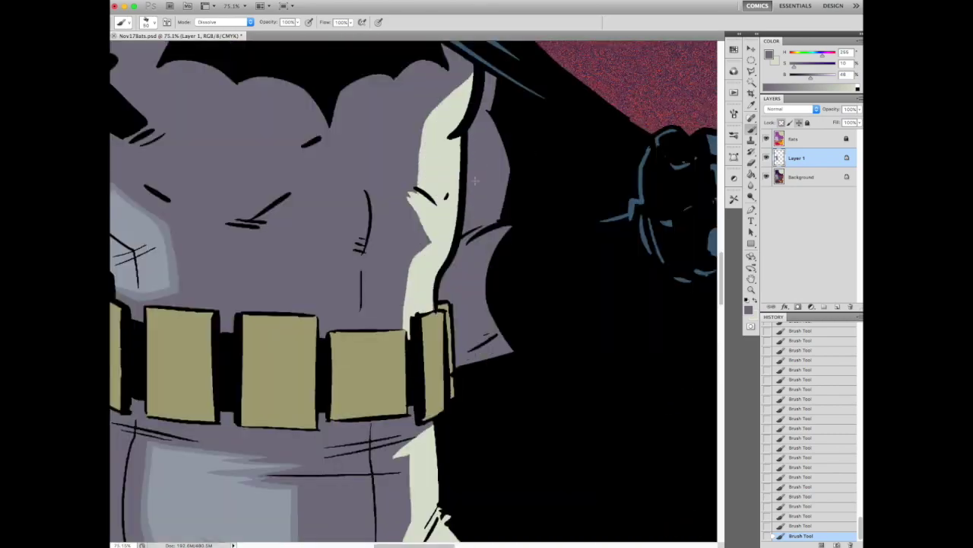
alt+click(419, 304)
mouse_move(410, 308)
mouse_down()
mouse_move(430, 290)
mouse_move(433, 250)
mouse_move(406, 278)
mouse_up()
alt+click(435, 242)
drag(437, 232, 418, 268)
scroll(419, 268, down, 2)
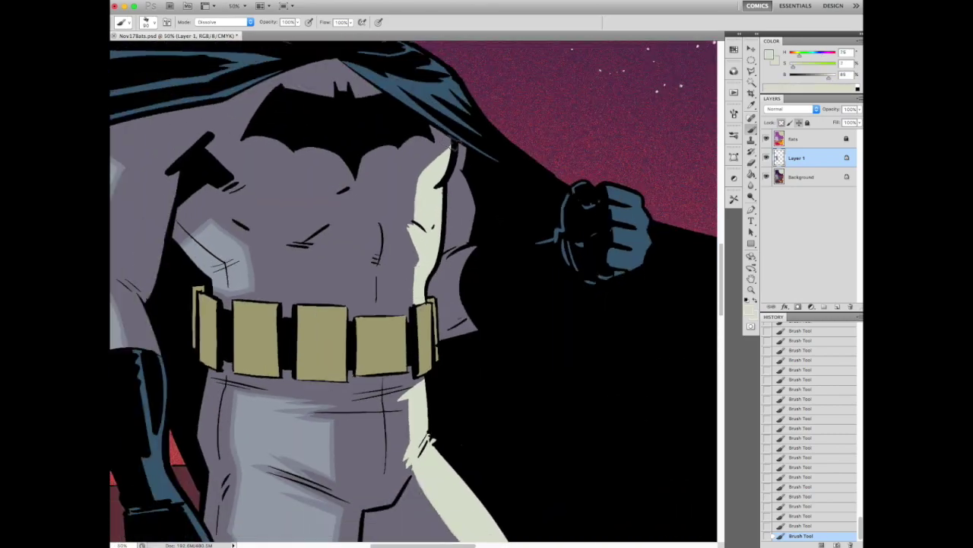
- Rework the upper end of the torso rim light beneath the cape with sampled grey and pale strokes
alt+click(422, 157)
drag(446, 126, 417, 183)
alt+click(446, 130)
alt+click(411, 188)
mouse_move(449, 137)
mouse_down()
mouse_move(415, 186)
mouse_move(449, 138)
mouse_up()
scroll(435, 166, down, 3)
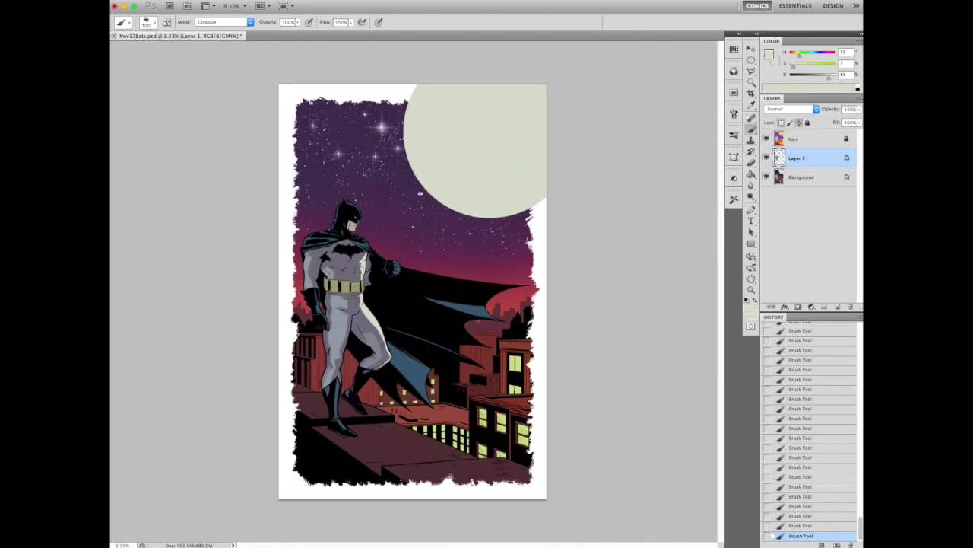
- Add short jagged pale strokes to the inner edge of the torso rim light beside the chest and ribs
scroll(421, 271, up, 3)
drag(421, 272, 420, 258)
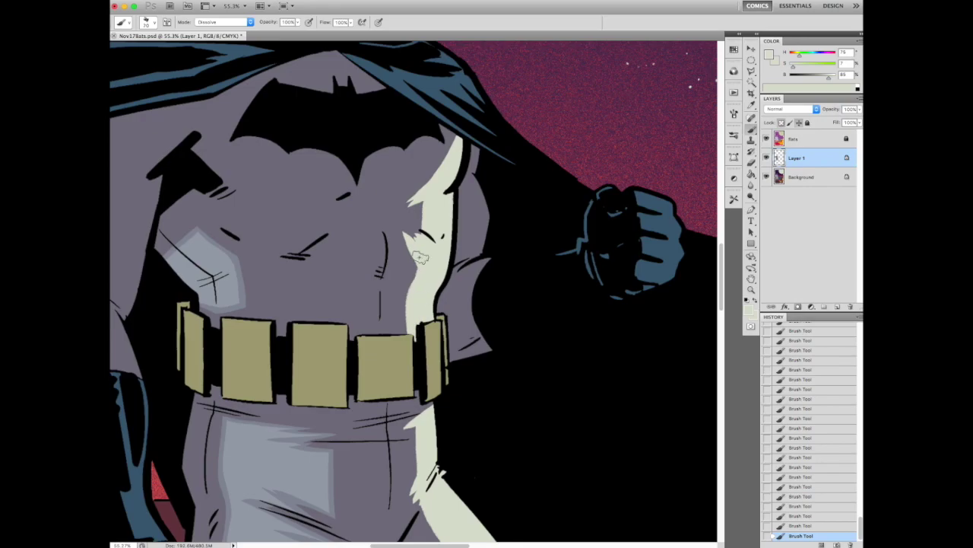
scroll(417, 269, down, 4)
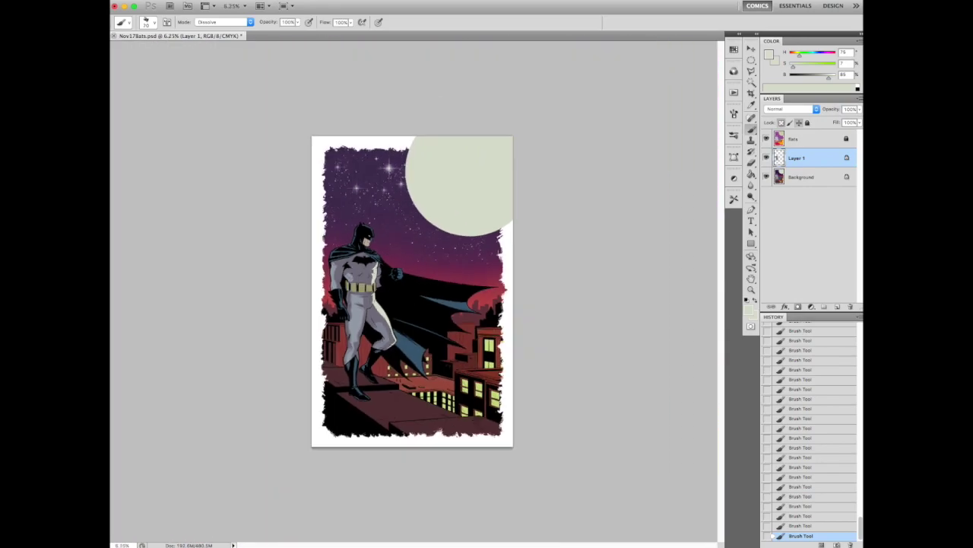
scroll(385, 265, up, 4)
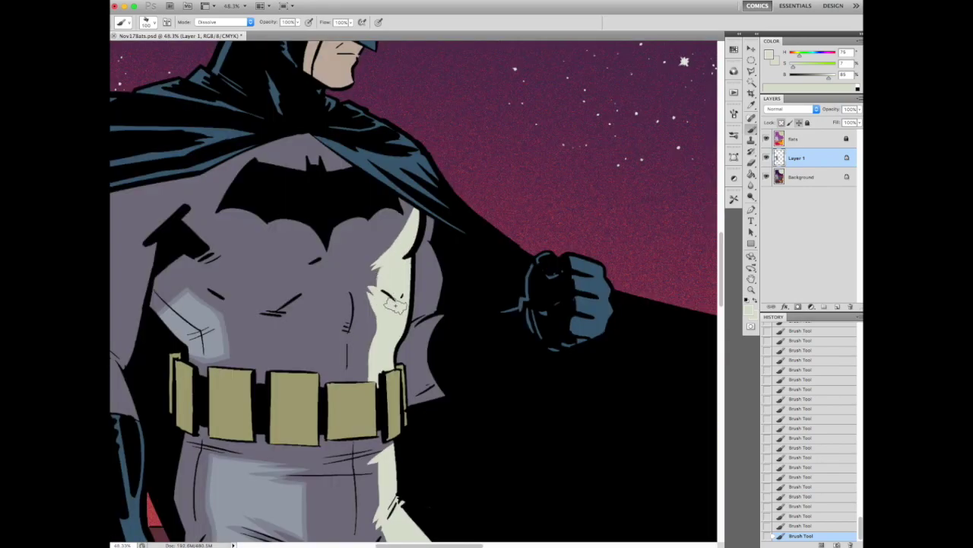
scroll(406, 234, down, 6)
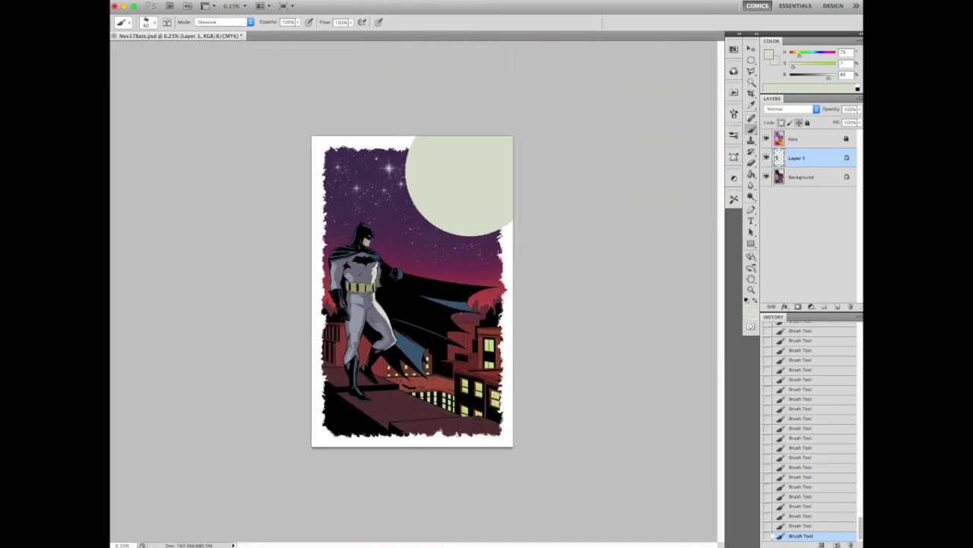
- Brush pale rim highlights onto the far arm's grey sleeve behind the torso
scroll(372, 252, up, 6)
drag(429, 241, 432, 327)
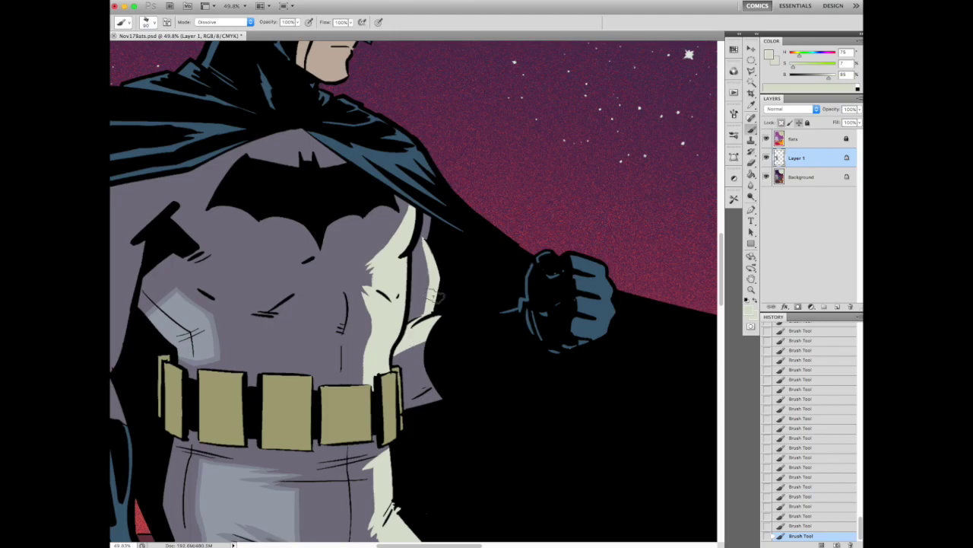
scroll(422, 315, down, 6)
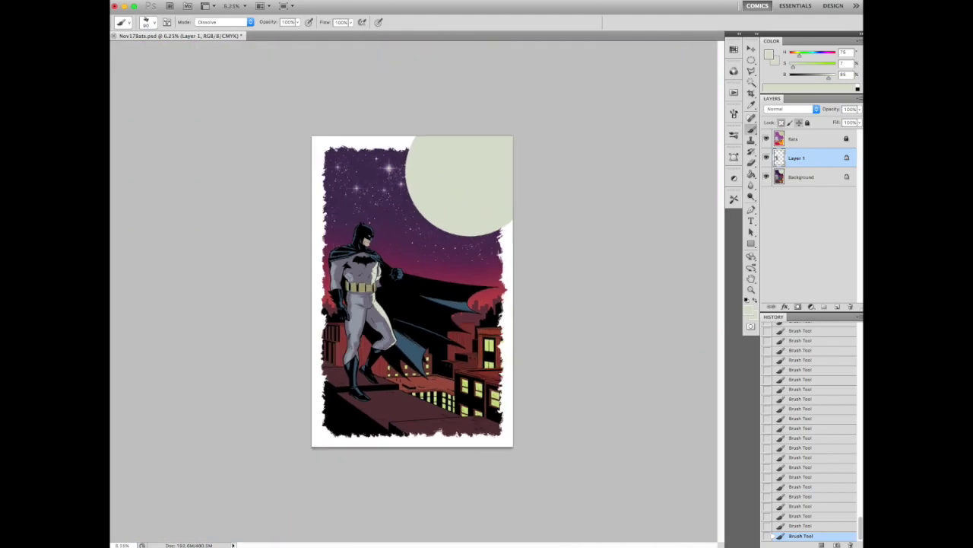
- Brush a pale rim light down the near arm's inner edge from the armpit to the glove and thicken its upper part
scroll(381, 281, up, 4)
scroll(381, 280, up, 5)
mouse_move(445, 205)
mouse_down()
mouse_move(404, 257)
mouse_move(394, 325)
mouse_move(404, 381)
mouse_up()
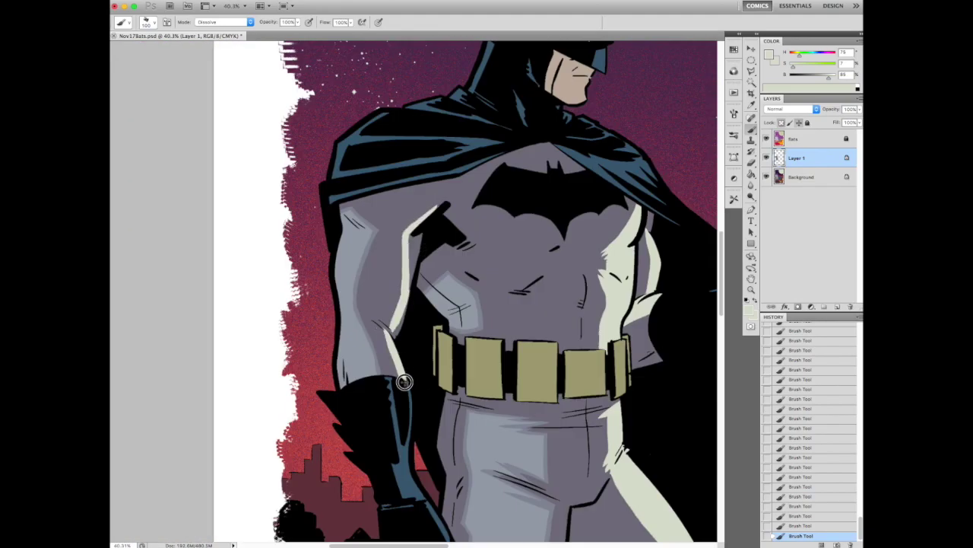
drag(413, 234, 428, 212)
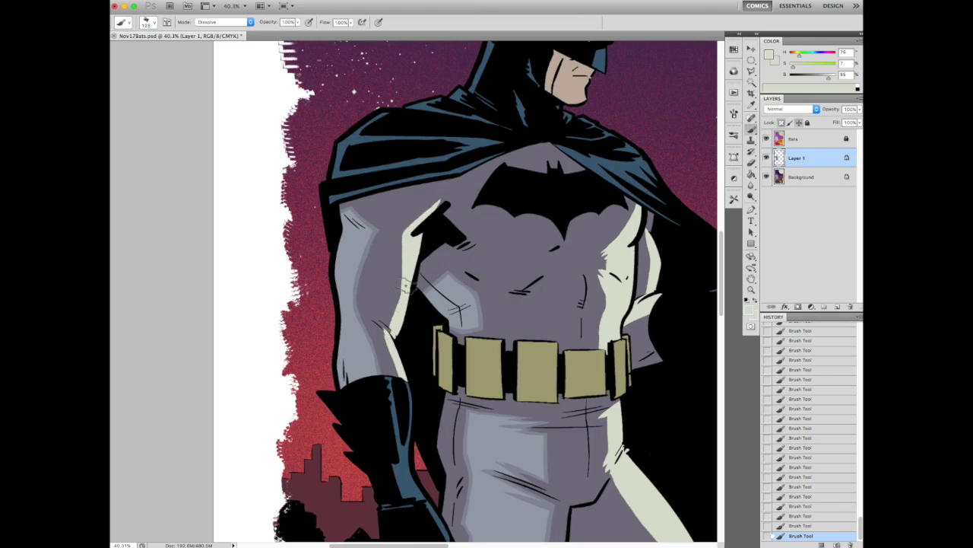
scroll(407, 286, down, 5)
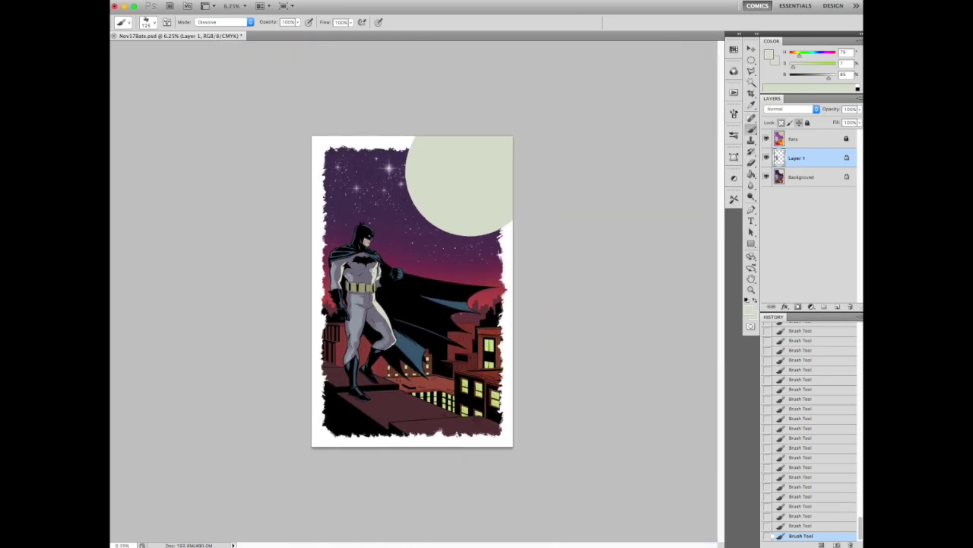
scroll(363, 274, up, 5)
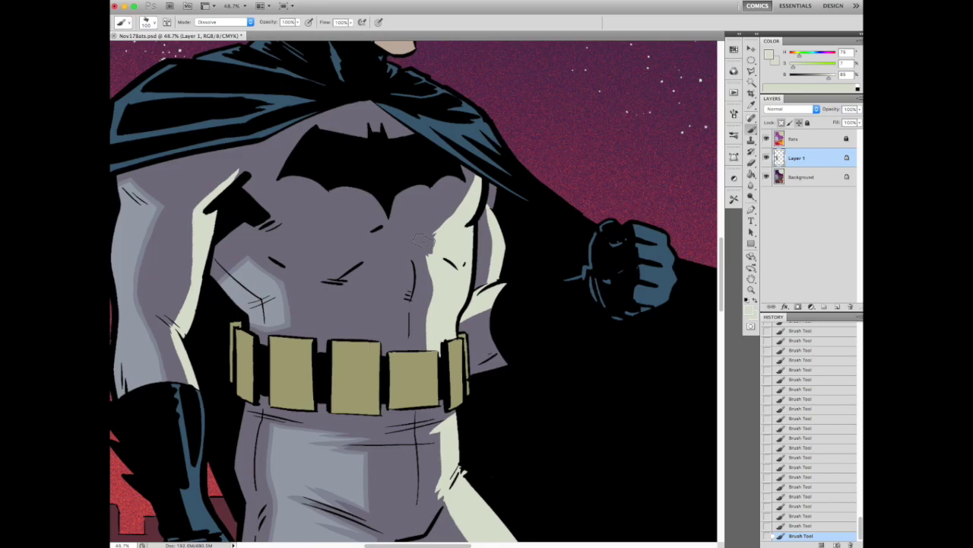
scroll(423, 240, down, 5)
scroll(403, 221, down, 8)
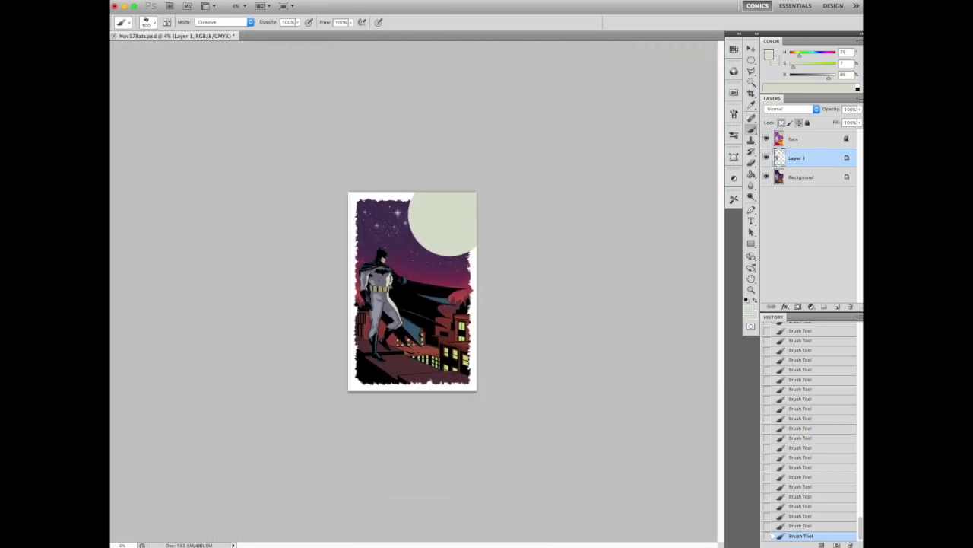
- Brush a pale rim light down the front leg's inner edge from the crotch past the knee to the boot top
scroll(374, 287, up, 5)
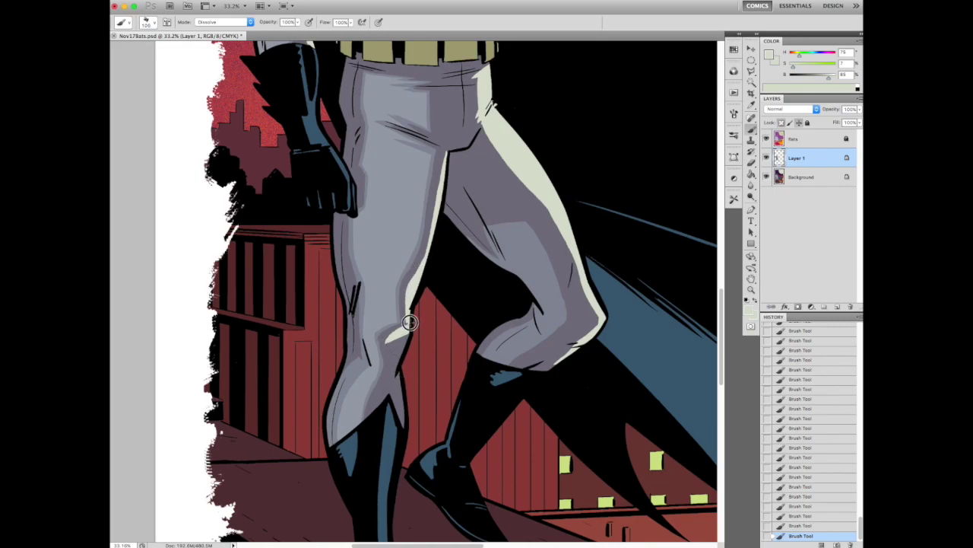
scroll(435, 211, down, 6)
scroll(445, 299, up, 6)
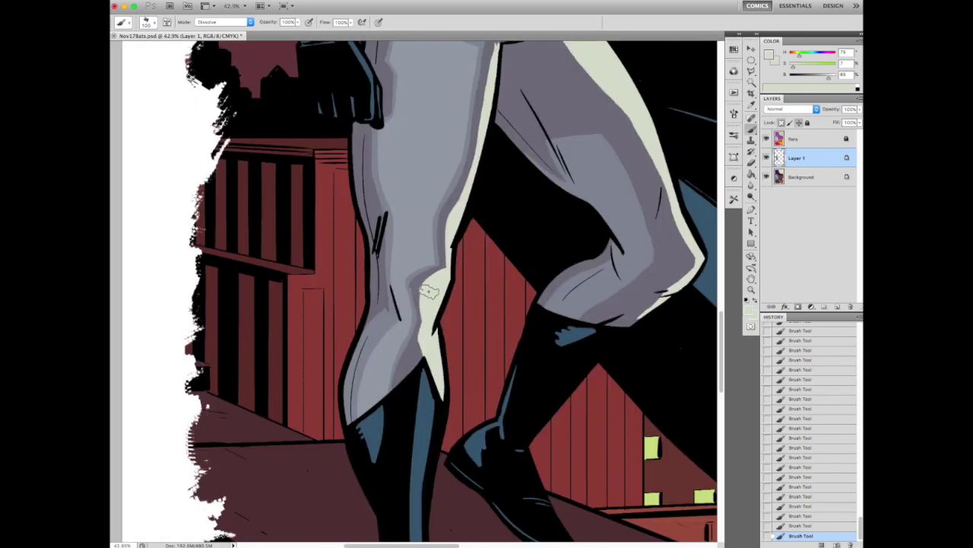
scroll(435, 338, down, 2)
scroll(435, 341, down, 3)
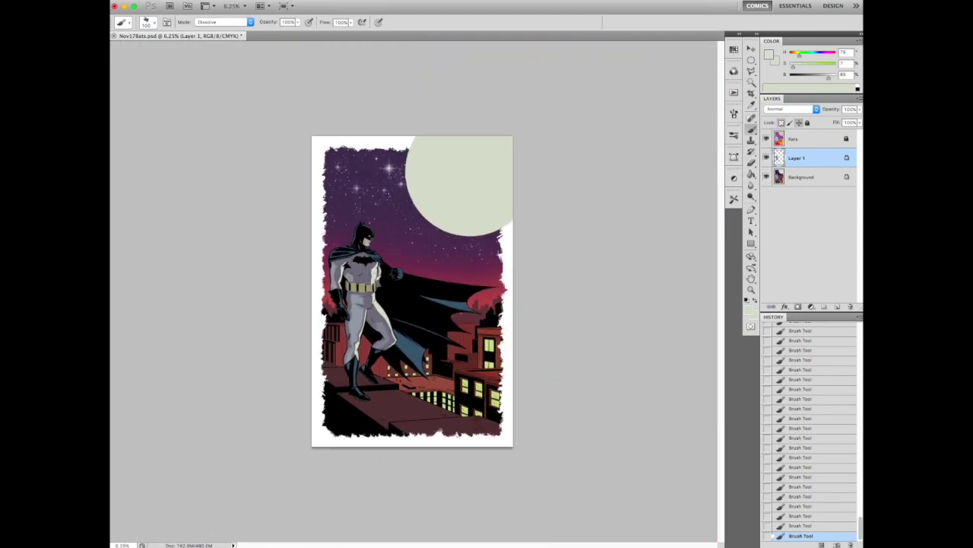
- Trim the inner edge of the hip rim light below the belt with the suit's dark grey
scroll(371, 287, up, 6)
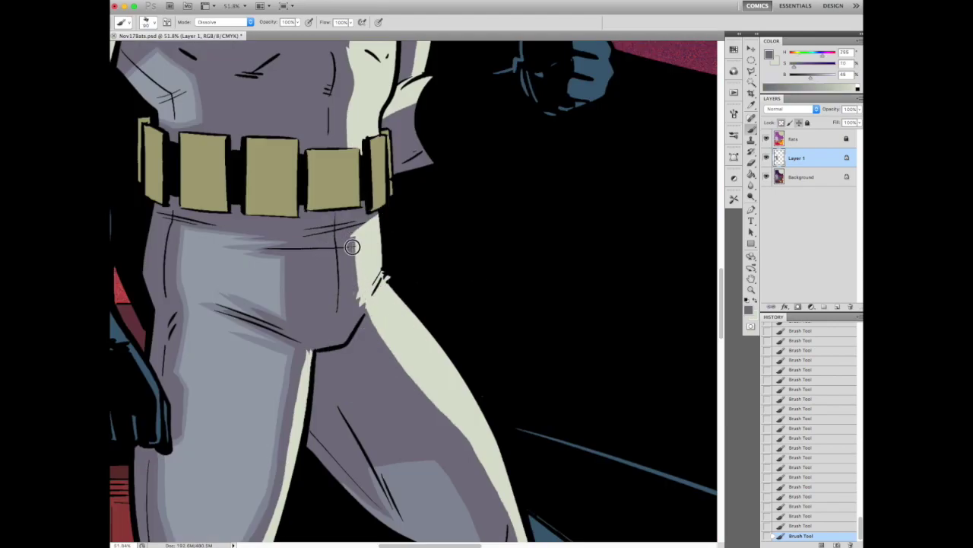
scroll(369, 286, down, 2)
scroll(369, 286, down, 5)
- Smooth the jagged inner edge of the torso rim light with dark grey brush strokes
scroll(365, 276, up, 5)
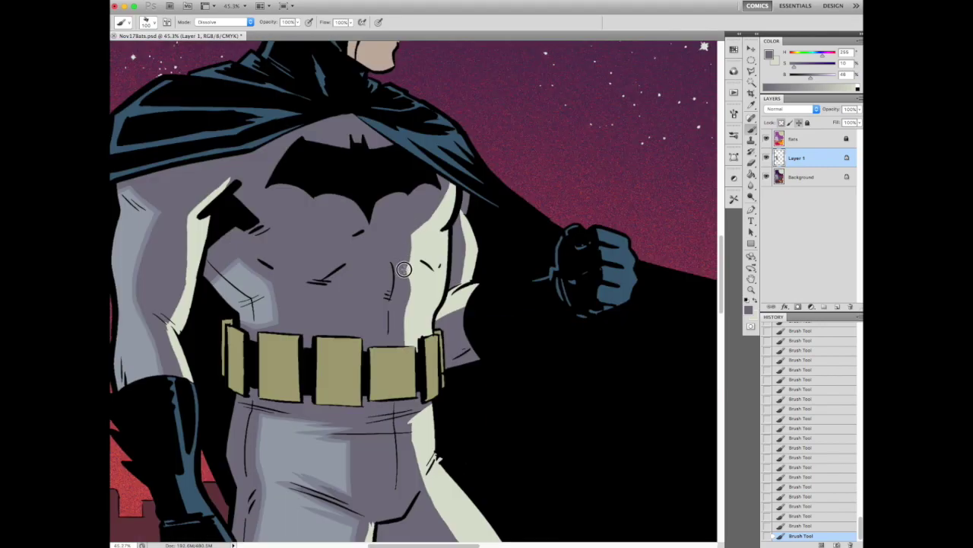
scroll(402, 262, down, 5)
scroll(387, 261, up, 5)
scroll(389, 268, down, 5)
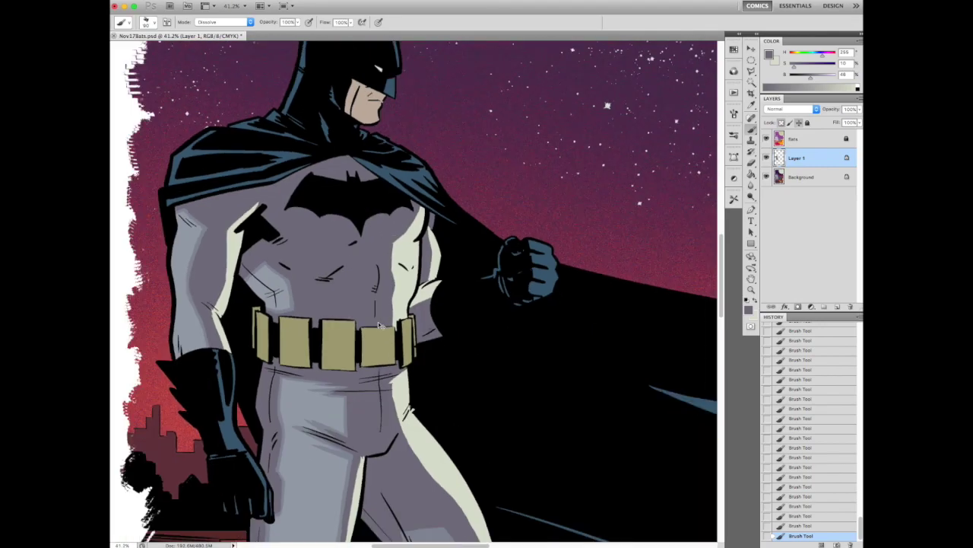
scroll(434, 263, up, 5)
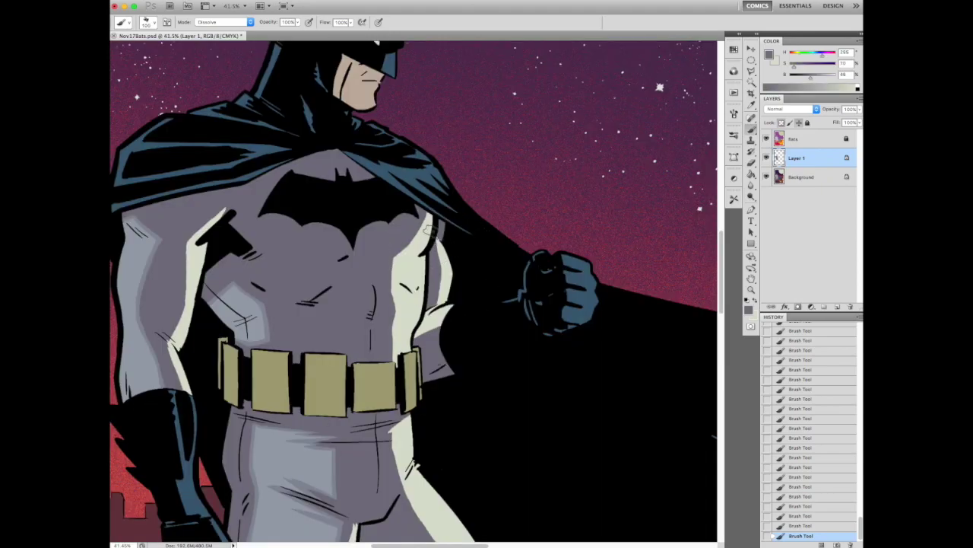
- Fill a lassoed area of the far upper arm beside the torso with the pale moonlight colour and deselect
key(l)
click(431, 232)
click(449, 307)
double_click(417, 325)
key(alt+BackSpace)
key(ctrl+d)
key(b)
scroll(417, 326, down, 5)
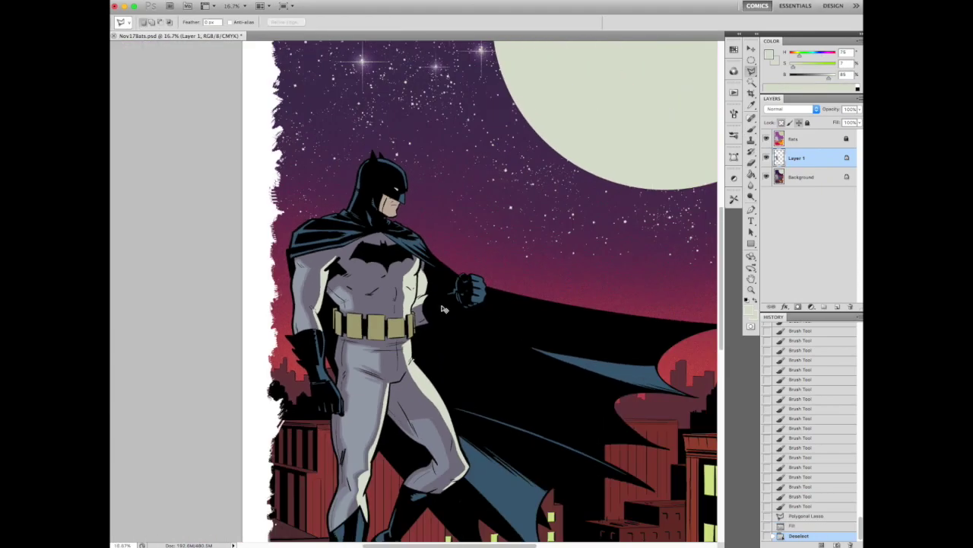
- Widen the torso rim light above the belt with pale brush strokes and touch up its inner edge
scroll(426, 304, up, 5)
drag(449, 254, 449, 258)
drag(448, 308, 378, 310)
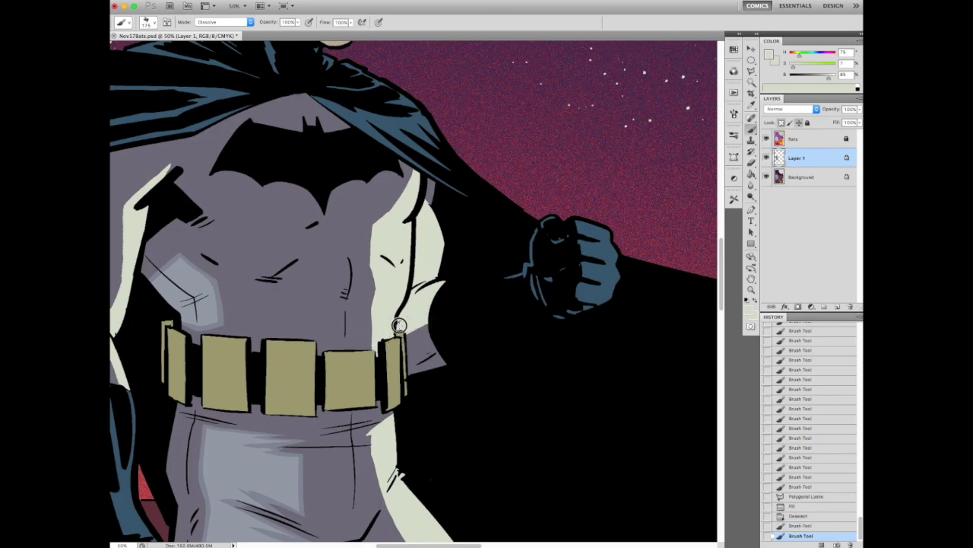
scroll(381, 304, down, 5)
scroll(399, 250, up, 5)
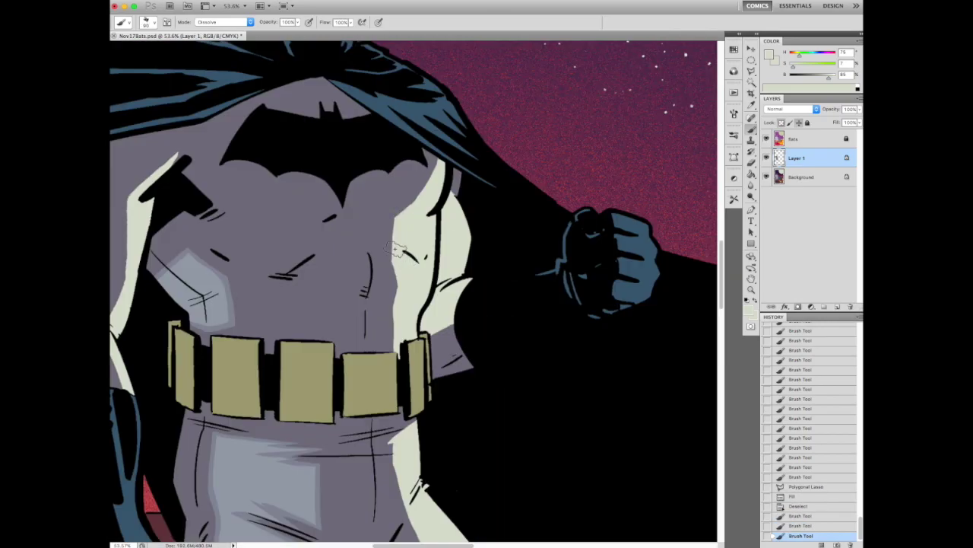
click(389, 306)
scroll(388, 305, down, 5)
scroll(397, 243, up, 5)
alt+click(396, 243)
alt+click(387, 261)
scroll(387, 261, down, 5)
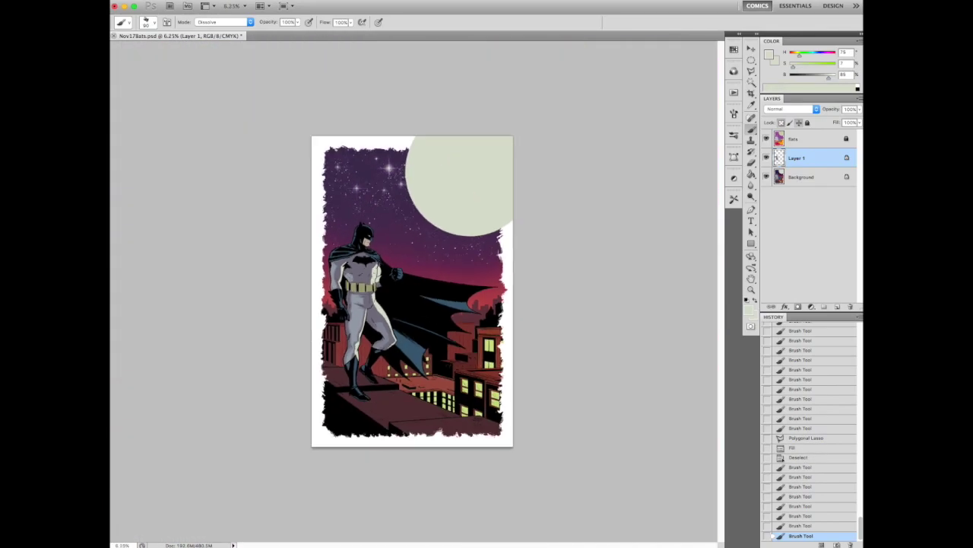
- Reshape the hip rim light below the belt with dark grey and pale brush strokes
scroll(387, 261, up, 5)
key(ctrl+minus)
key(ctrl+minus)
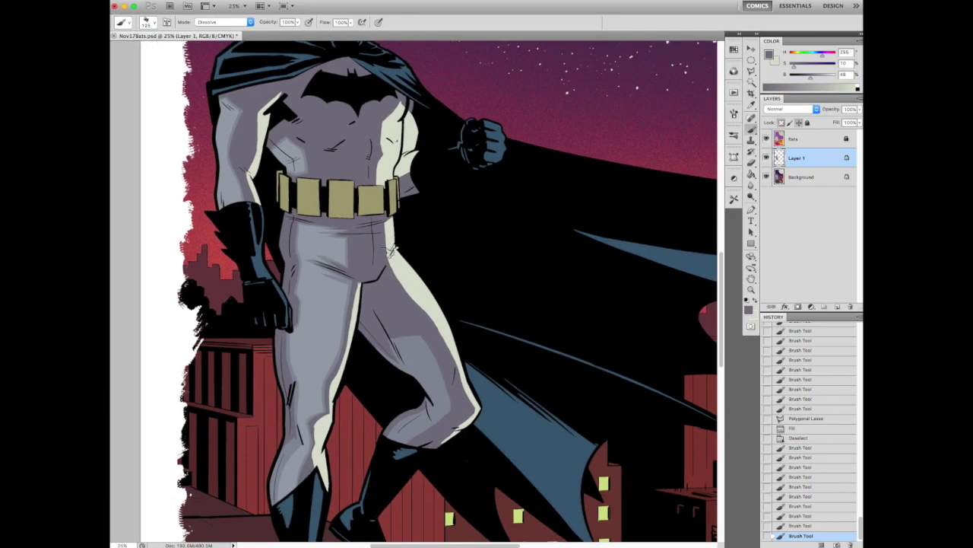
alt+scroll(396, 274, down, 5)
alt+scroll(396, 274, up, 5)
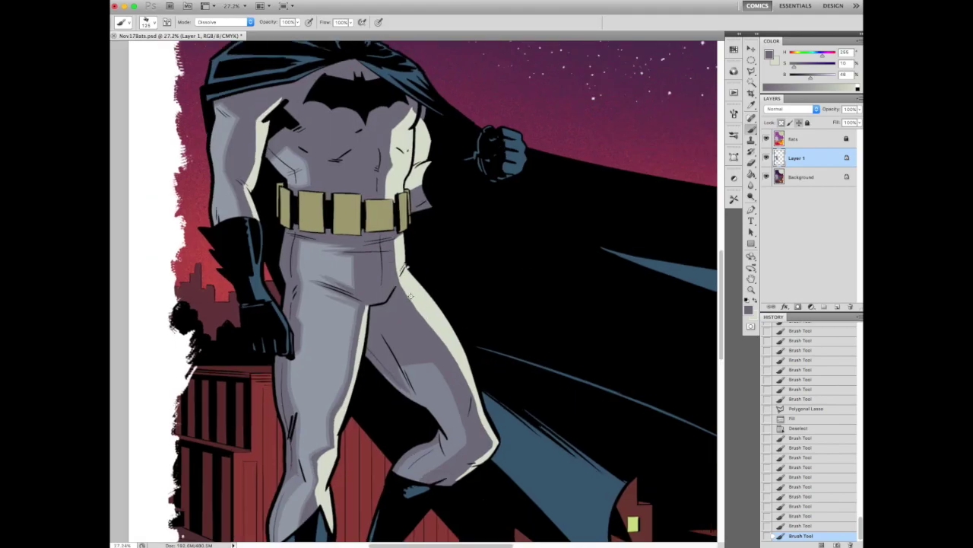
alt+click(397, 282)
drag(397, 281, 409, 232)
alt+scroll(456, 357, down, 5)
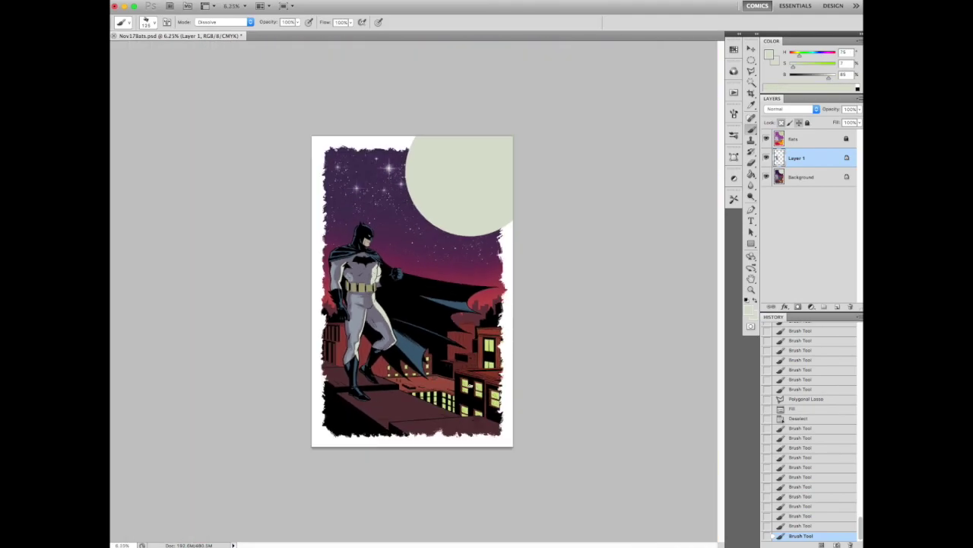
- Rework the torso rim light's inner edge from chest to belt, trimming with dark grey and rebuilding with the pale tone
alt+scroll(371, 276, up, 5)
alt+click(386, 274)
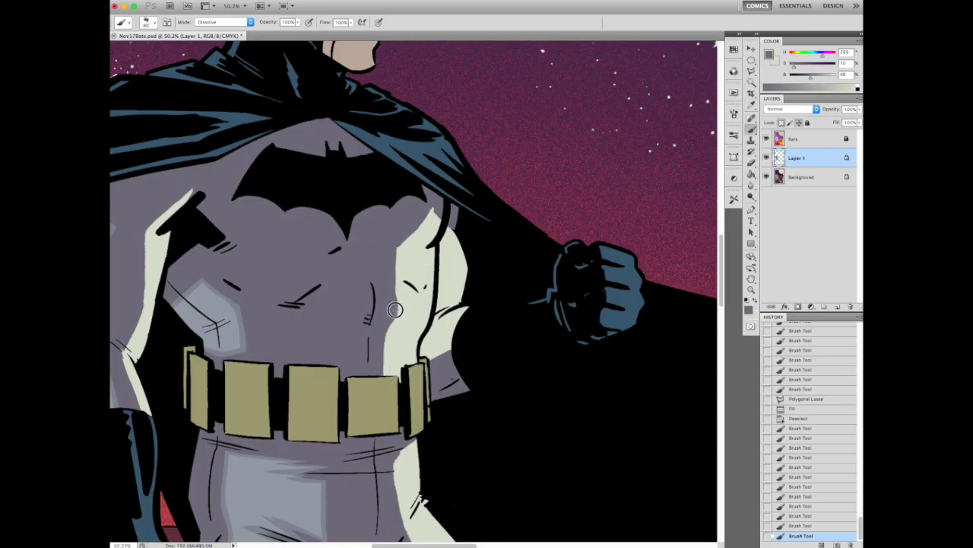
mouse_move(386, 323)
mouse_down()
mouse_move(392, 285)
mouse_move(394, 319)
mouse_move(395, 241)
mouse_up()
key(ctrl+minus)
alt+scroll(414, 294, down, 3)
alt+scroll(342, 319, up, 4)
alt+click(426, 258)
drag(423, 297, 427, 221)
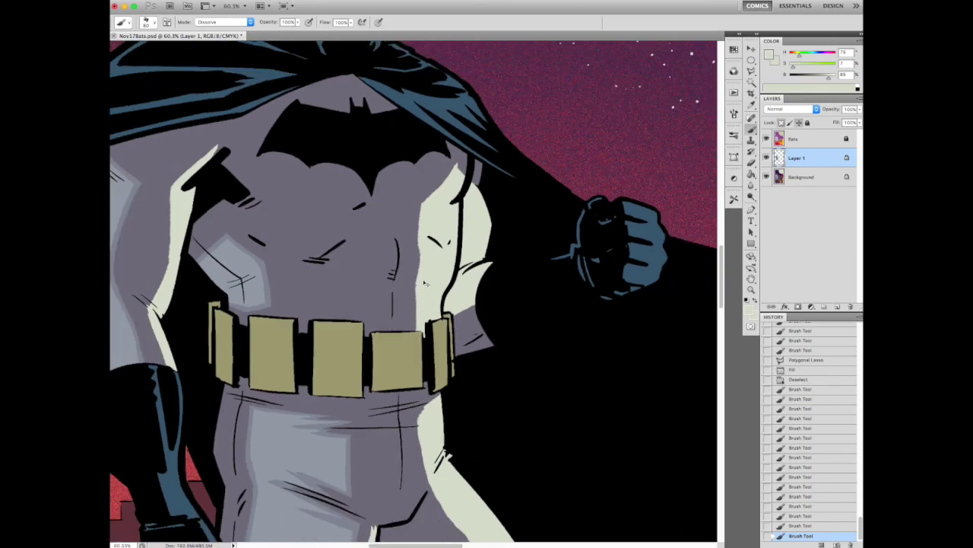
alt+scroll(413, 294, down, 4)
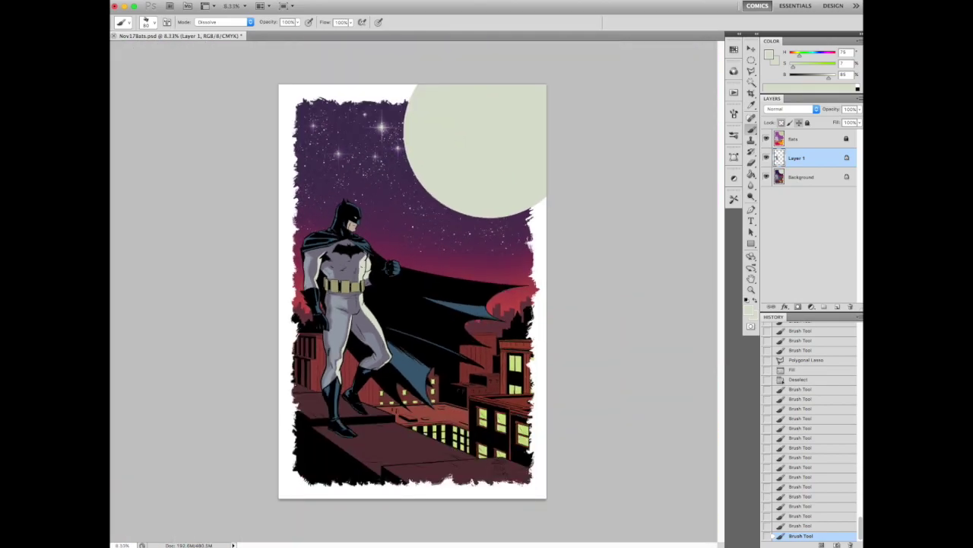
- Brush a pale tail from the hip rim light toward the crotch crease and step back over the last few strokes
alt+scroll(344, 302, up, 5)
mouse_move(426, 346)
mouse_down()
mouse_move(452, 277)
mouse_move(450, 247)
mouse_move(453, 358)
mouse_up()
alt+scroll(478, 223, down, 2)
alt+scroll(543, 367, down, 3)
alt+scroll(542, 367, down, 2)
alt+scroll(385, 260, up, 5)
click(806, 506)
alt+scroll(429, 238, up, 3)
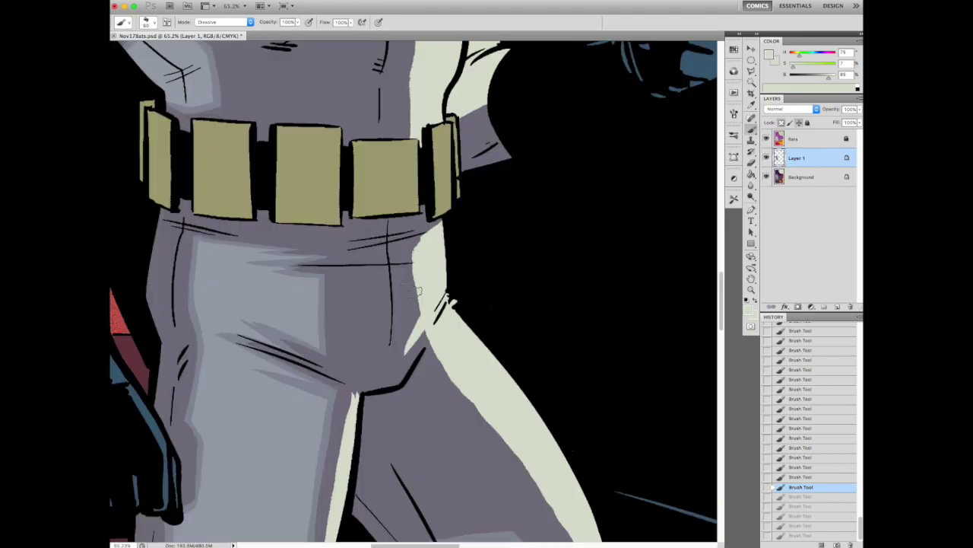
- Smooth the inner edges of the hip, back thigh and upper torso rim lights with dark grey brush strokes
alt+click(426, 251)
drag(420, 228, 415, 296)
mouse_move(517, 304)
mouse_down()
mouse_move(516, 219)
mouse_move(472, 191)
mouse_move(457, 157)
mouse_up()
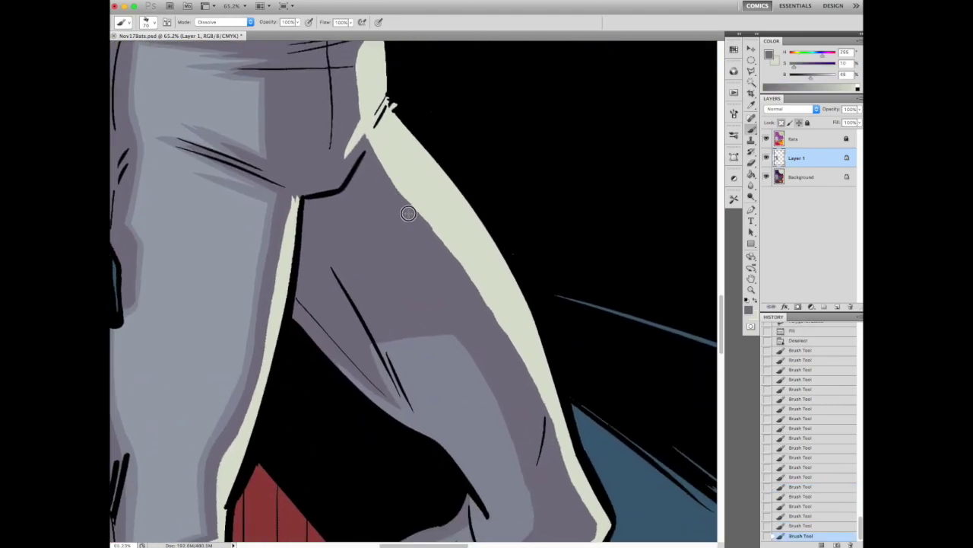
alt+scroll(449, 258, down, 5)
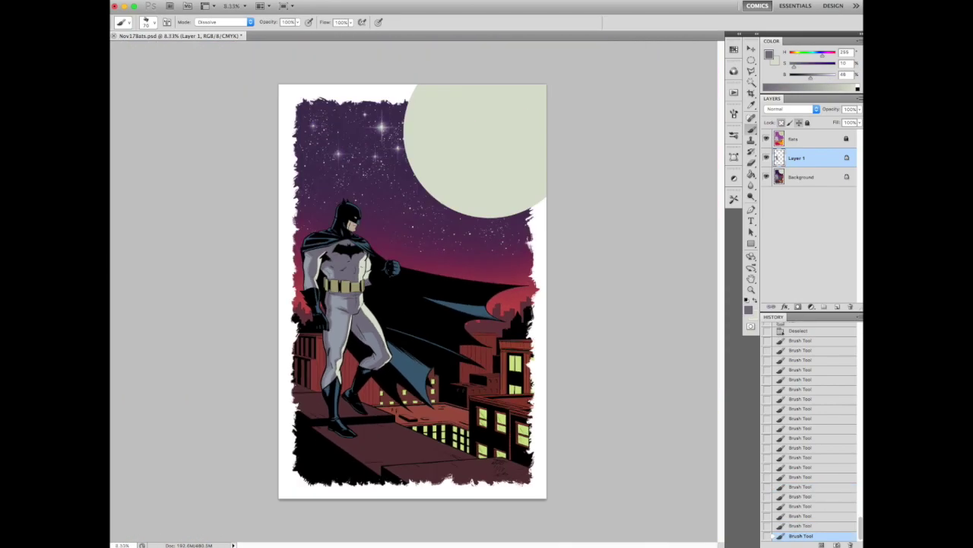
alt+scroll(351, 228, up, 5)
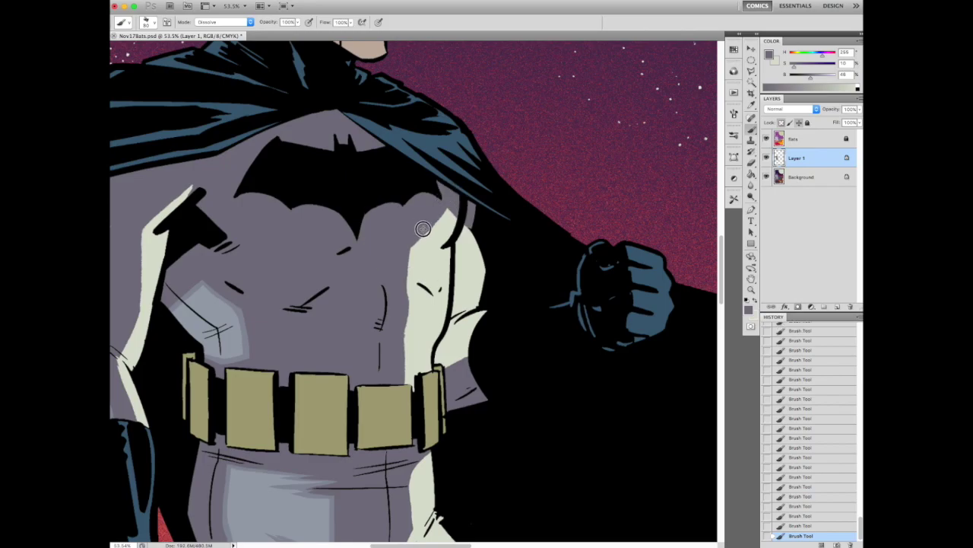
alt+scroll(400, 393, down, 6)
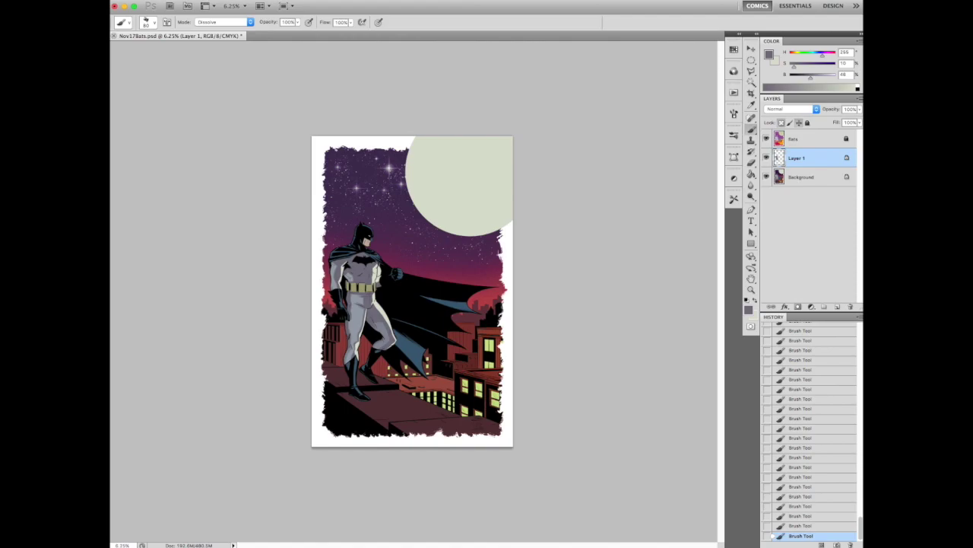
- Cover the lighter shape on the back leg's thigh and calf by filling a lassoed area with the suit's dark grey
alt+scroll(392, 349, up, 5)
drag(365, 221, 411, 289)
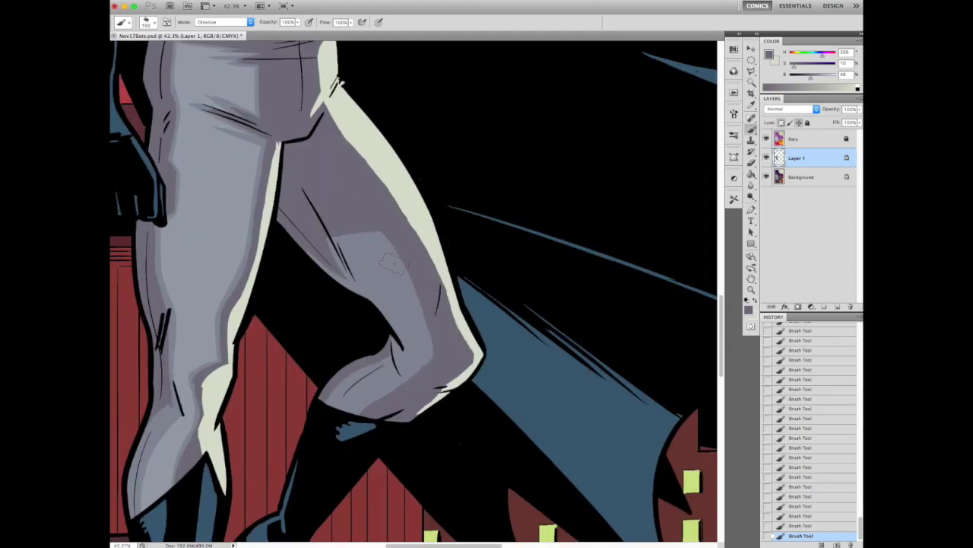
alt+scroll(411, 357, down, 5)
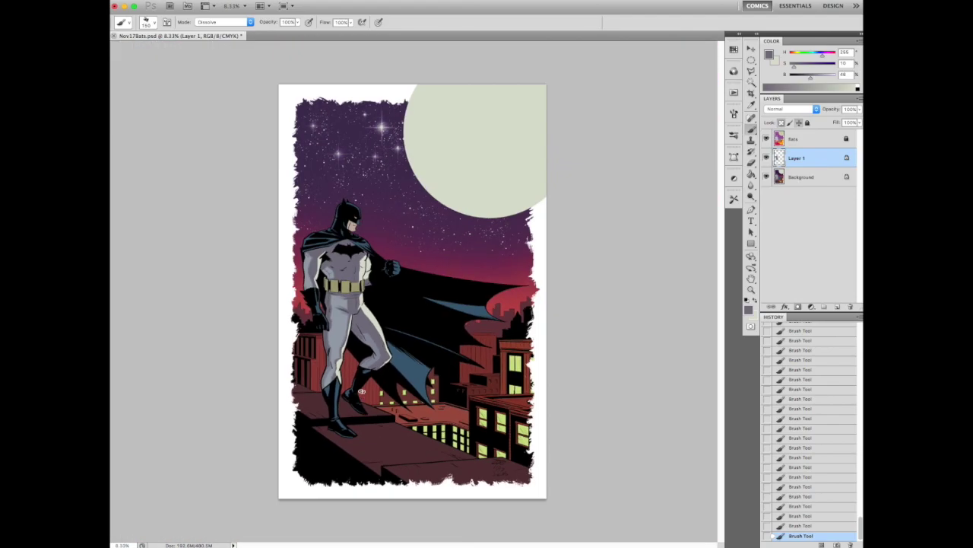
alt+scroll(517, 293, up, 4)
alt+scroll(508, 283, down, 5)
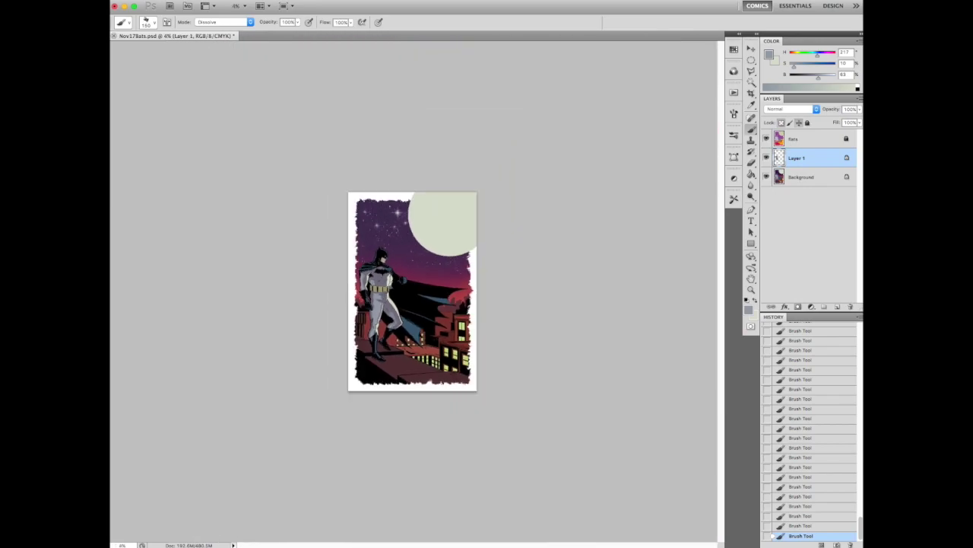
alt+scroll(508, 282, up, 4)
key(l)
drag(360, 247, 418, 340)
double_click(419, 340)
key(alt+BackSpace)
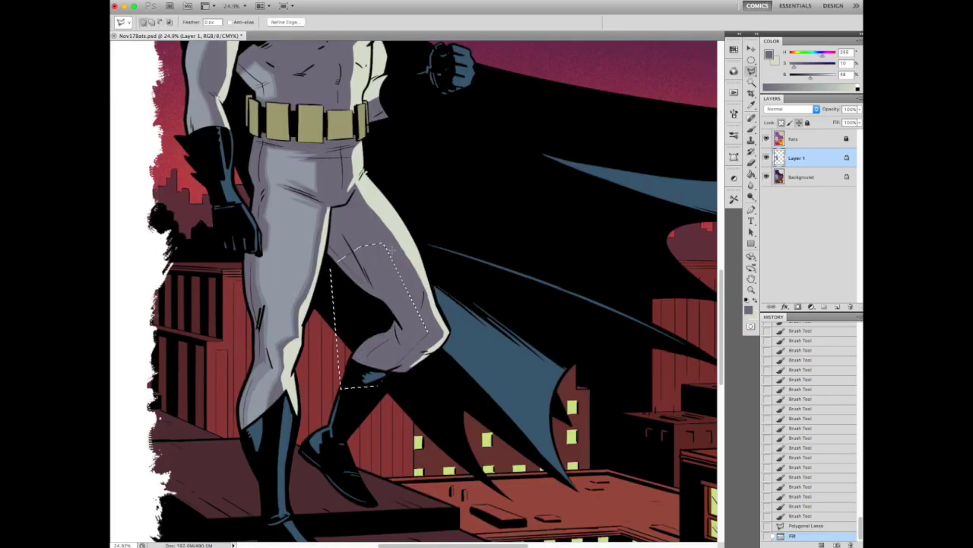
key(super+d)
scroll(392, 249, down, 5)
- Select the pale rim lights by colour, mix a muted green (H 75, S 24, B 76) and brush the torso rim's inner edge
alt+scroll(392, 250, up, 8)
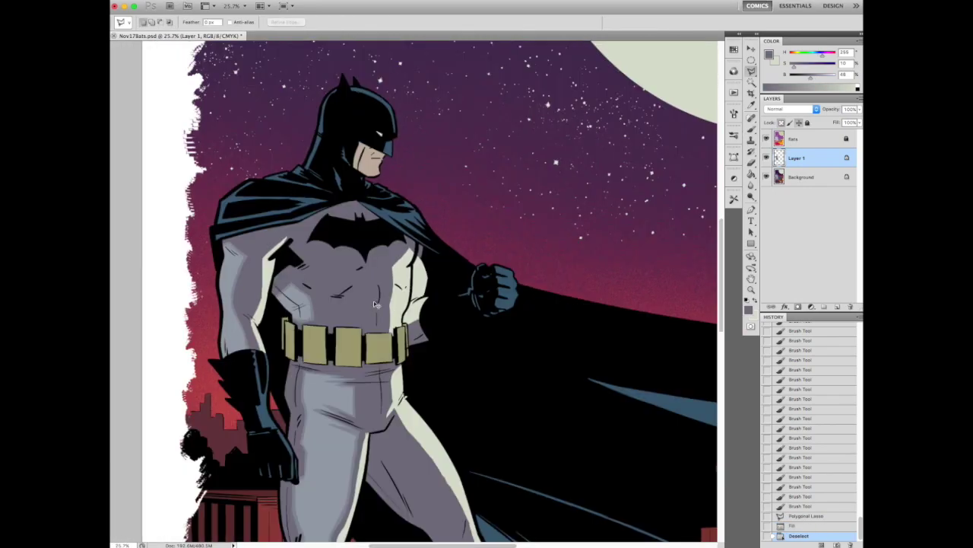
key(w)
click(456, 259)
key(b)
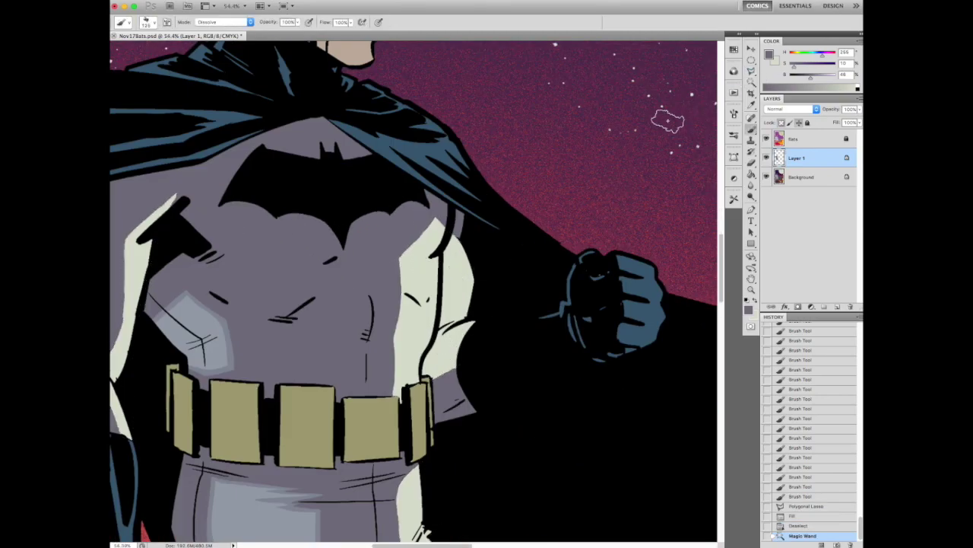
click(825, 79)
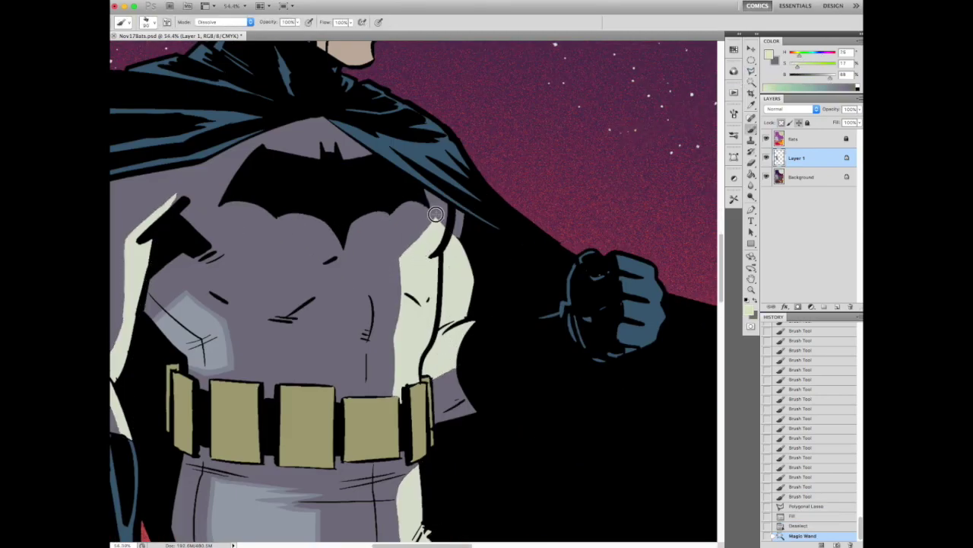
drag(397, 341, 395, 403)
key(super+minus)
key(super+minus)
key(super+minus)
key(super+minus)
key(super+minus)
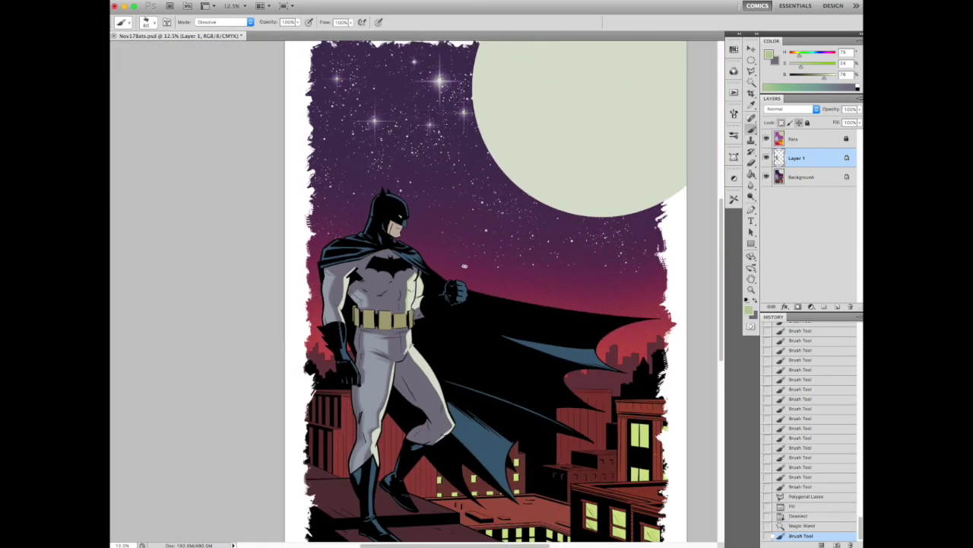
- Brush the muted green edge tone down the near arm's rim light from the armpit to the glove
scroll(338, 273, up, 5)
mouse_move(443, 227)
mouse_down()
mouse_move(377, 295)
mouse_move(373, 383)
mouse_move(341, 464)
mouse_move(361, 306)
mouse_move(394, 389)
mouse_up()
scroll(340, 465, down, 5)
drag(405, 192, 405, 226)
- Select the green edge tone by colour and adjust its Hue/Saturation to hue -13, saturation +37 and lightness +10
key(w)
scroll(421, 270, up, 5)
click(421, 270)
key(super+u)
mouse_move(767, 271)
mouse_down()
mouse_move(786, 274)
mouse_move(759, 244)
mouse_up()
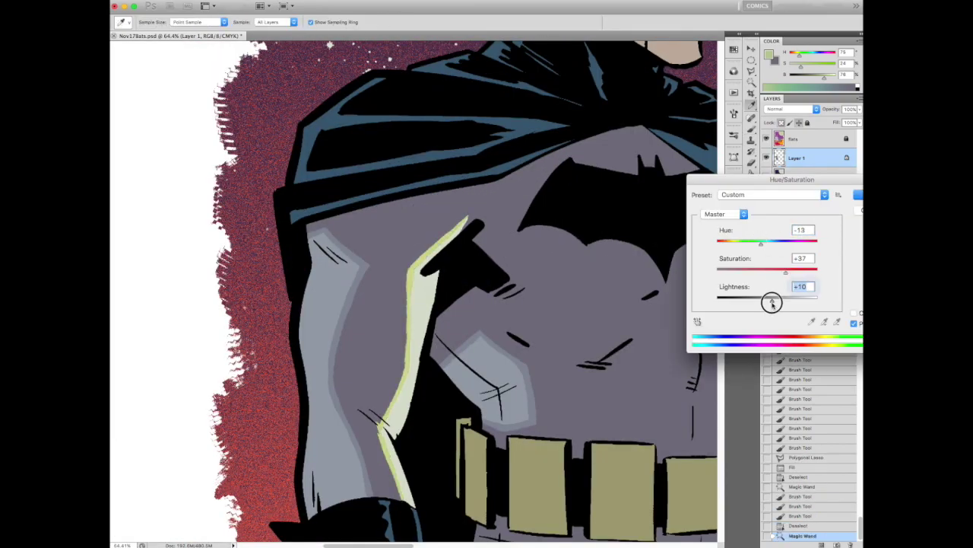
key(super+minus)
key(super+minus)
key(super+minus)
key(super+minus)
key(super+minus)
click(857, 195)
key(super+minus)
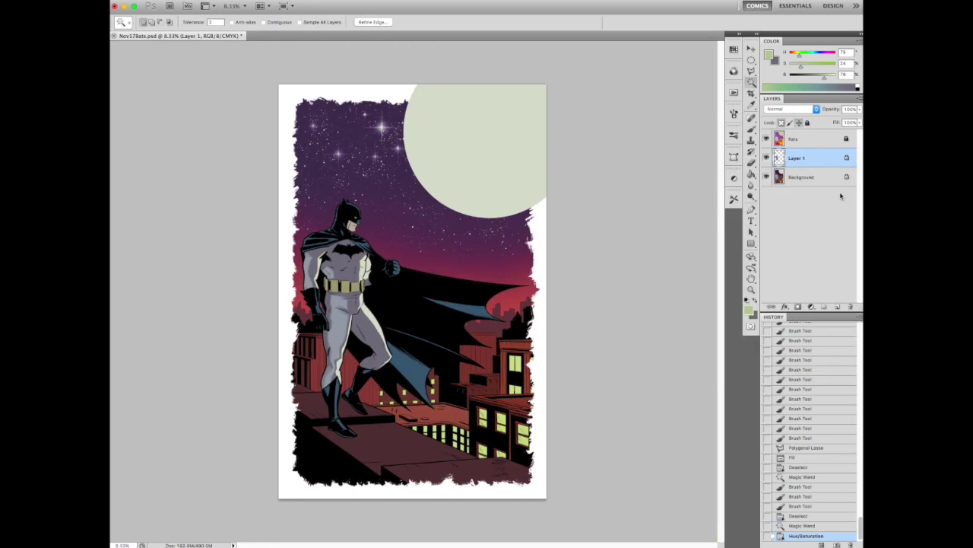
- Reselect the pale rim light by colour and brush a yellow-green edge along the bottom of the far upper arm's moonlit area
scroll(360, 263, up, 5)
key(b)
drag(391, 293, 445, 292)
key(super+d)
key(w)
click(435, 314)
key(b)
mouse_move(411, 339)
mouse_down()
mouse_move(461, 312)
mouse_move(425, 338)
mouse_up()
drag(448, 323, 427, 334)
- Fill a lassoed patch of the rim light above the belt with the pale moonlight colour and deselect
scroll(419, 335, up, 4)
key(l)
click(387, 371)
click(426, 371)
click(420, 276)
double_click(388, 280)
key(alt+BackSpace)
key(super+d)
- Retouch the far upper arm's yellow-green lower edge with small brush strokes down to the belt
scroll(414, 289, down, 7)
key(b)
scroll(419, 324, up, 6)
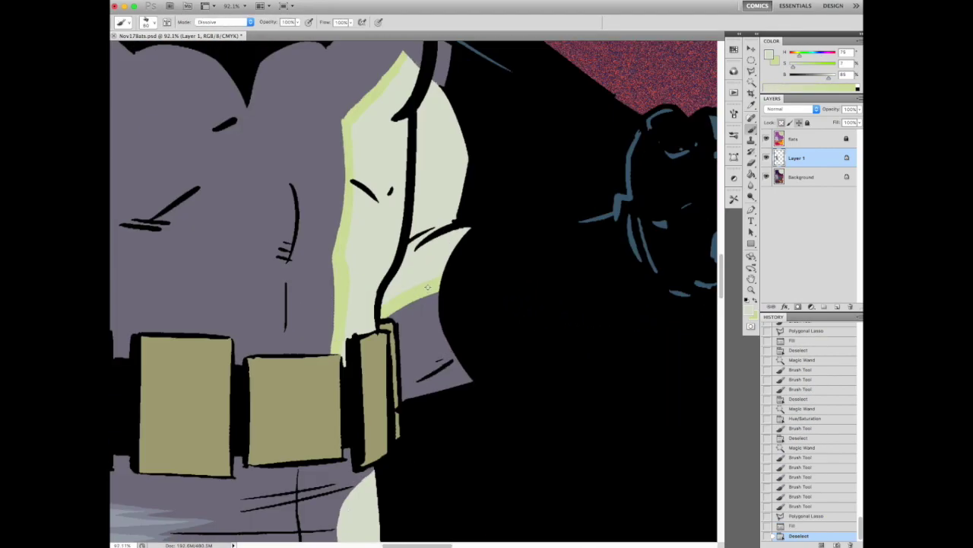
mouse_move(411, 284)
mouse_down()
mouse_move(392, 298)
mouse_move(426, 283)
mouse_up()
alt+click(403, 288)
drag(380, 319, 391, 316)
scroll(390, 315, down, 7)
- Sample the yellow-green edge tone and brush it along the hip rim light's inner edge down to the crotch crease
alt+click(308, 244)
scroll(343, 272, up, 5)
scroll(445, 304, down, 5)
scroll(469, 319, up, 5)
mouse_move(420, 256)
mouse_down()
mouse_move(420, 334)
mouse_move(400, 391)
mouse_up()
drag(430, 354, 395, 395)
scroll(423, 360, down, 7)
- Brush a yellow-green edge along the inside of the back thigh's rim light down to the knee
scroll(385, 334, up, 5)
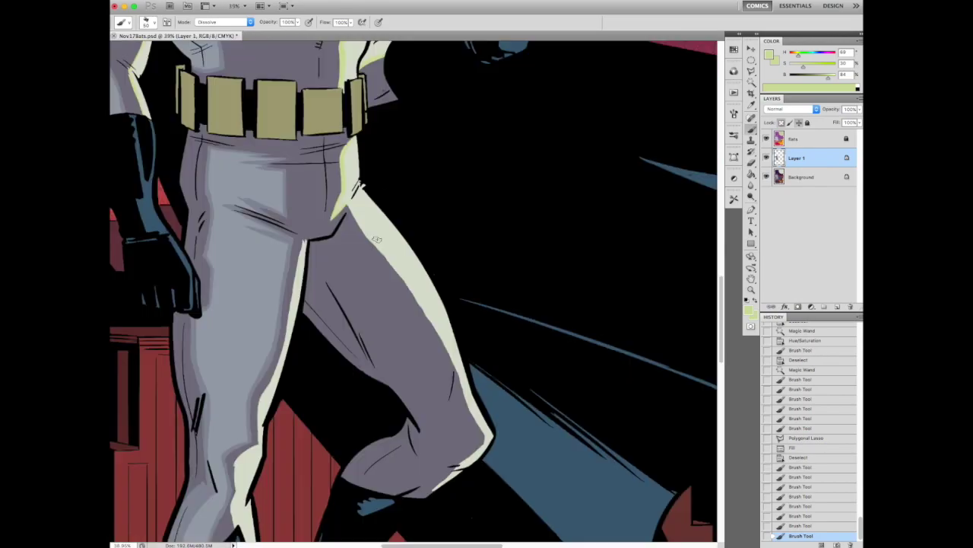
drag(428, 318, 370, 234)
drag(465, 398, 483, 437)
scroll(404, 307, down, 6)
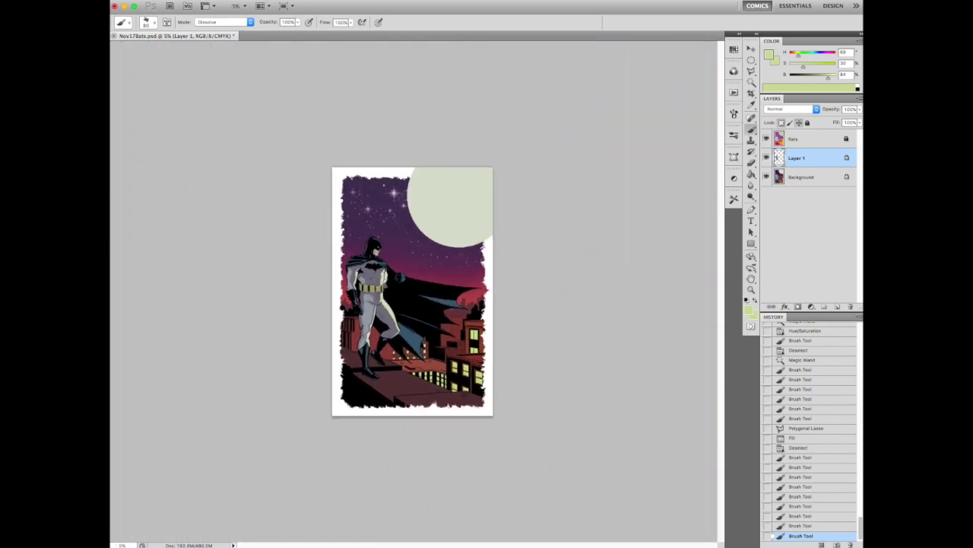
- Brush a yellow-green edge along the front leg's rim light from the crotch past the knee to the boot top
scroll(361, 303, up, 7)
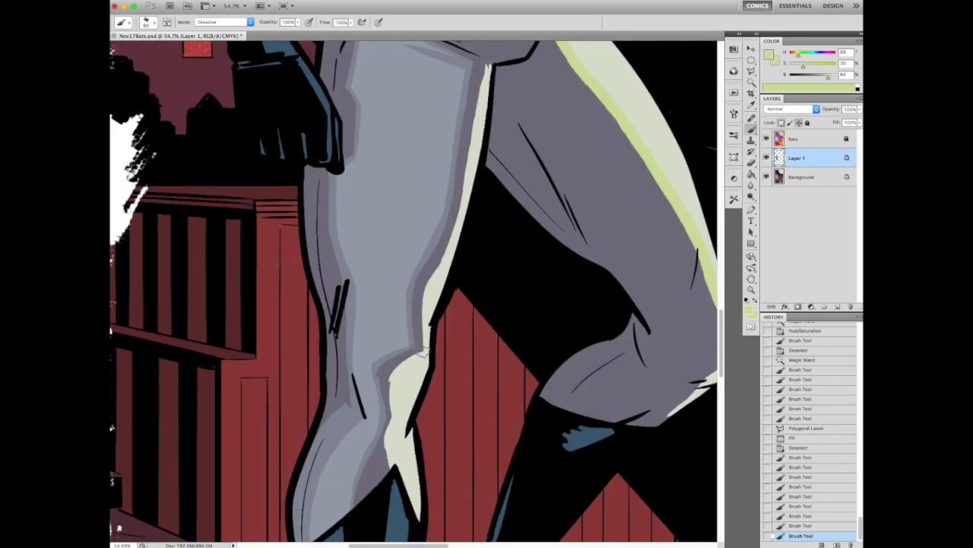
click(424, 348)
drag(387, 432, 394, 464)
drag(389, 437, 396, 465)
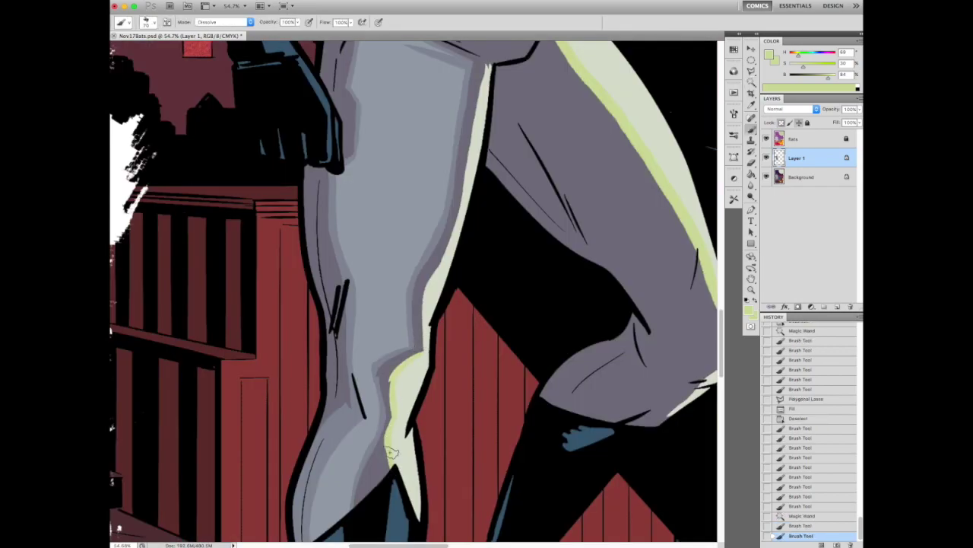
scroll(426, 305, up, 3)
key(super+d)
drag(459, 166, 420, 364)
scroll(456, 224, down, 3)
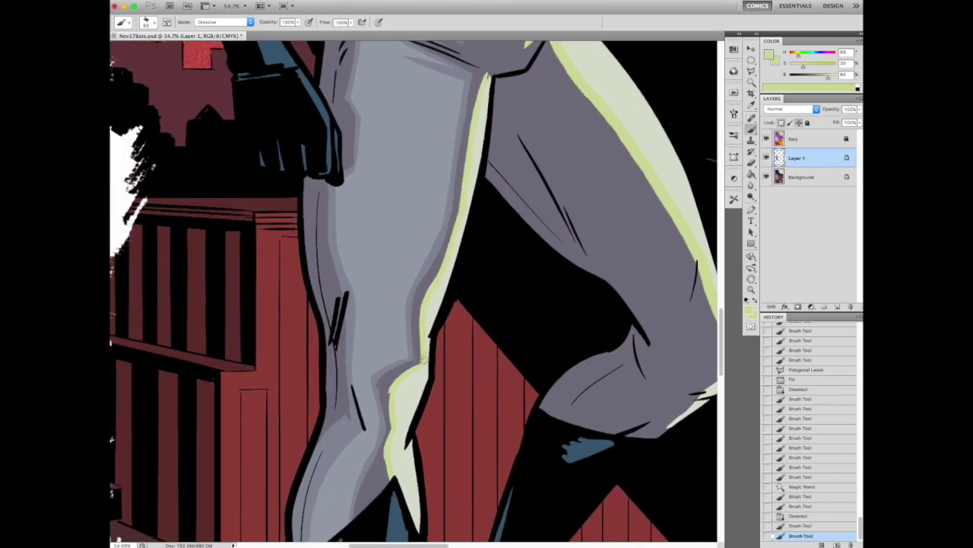
scroll(420, 364, down, 6)
- Continue the yellow-green edge around the back knee and along the rim light beneath it
scroll(412, 255, up, 8)
mouse_move(413, 256)
mouse_down()
mouse_move(307, 361)
mouse_move(410, 269)
mouse_move(341, 332)
mouse_up()
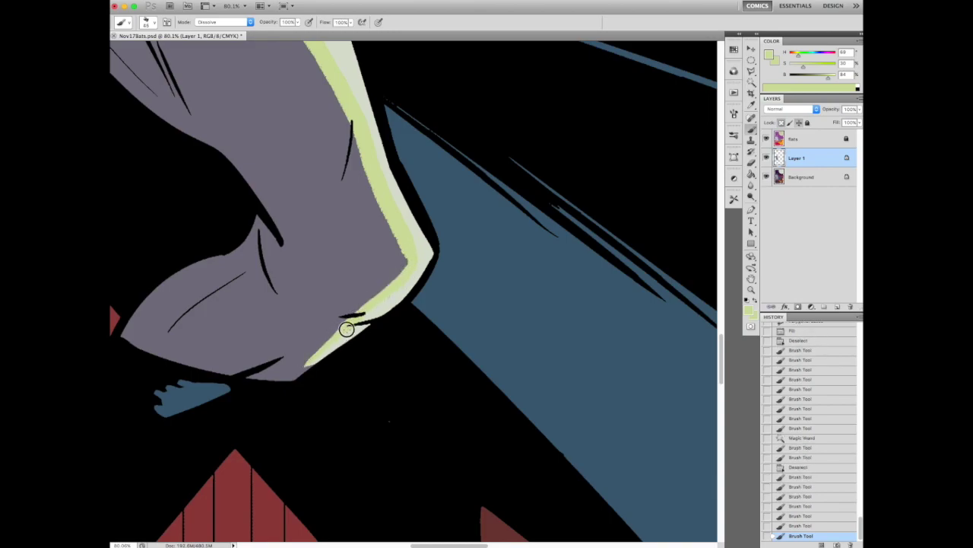
scroll(341, 333, down, 6)
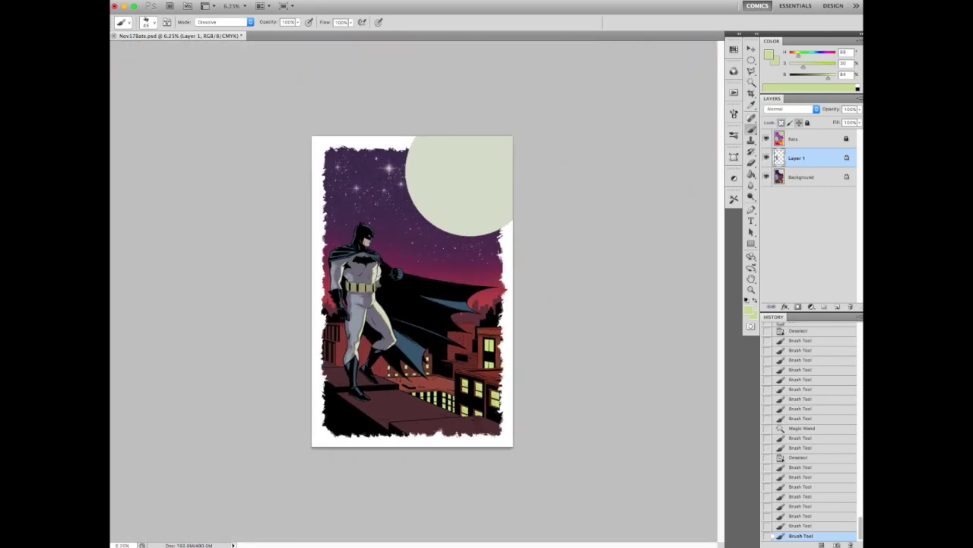
- Select the pale rim light by colour and rework the torso rim's yellow-green inner edge up to the armpit
scroll(378, 257, up, 8)
drag(456, 380, 437, 251)
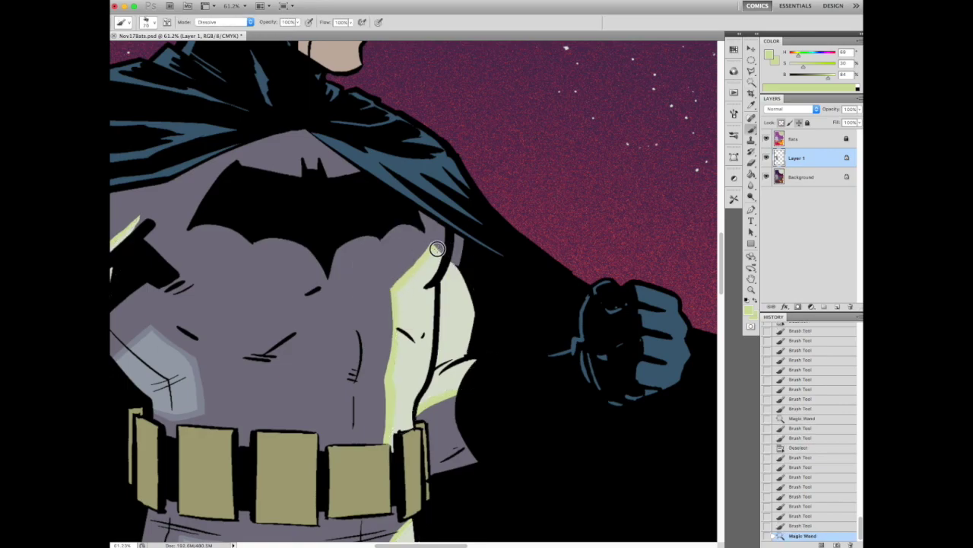
scroll(426, 312, up, 2)
mouse_move(414, 316)
mouse_down()
mouse_move(448, 300)
mouse_move(399, 197)
mouse_up()
scroll(411, 304, down, 6)
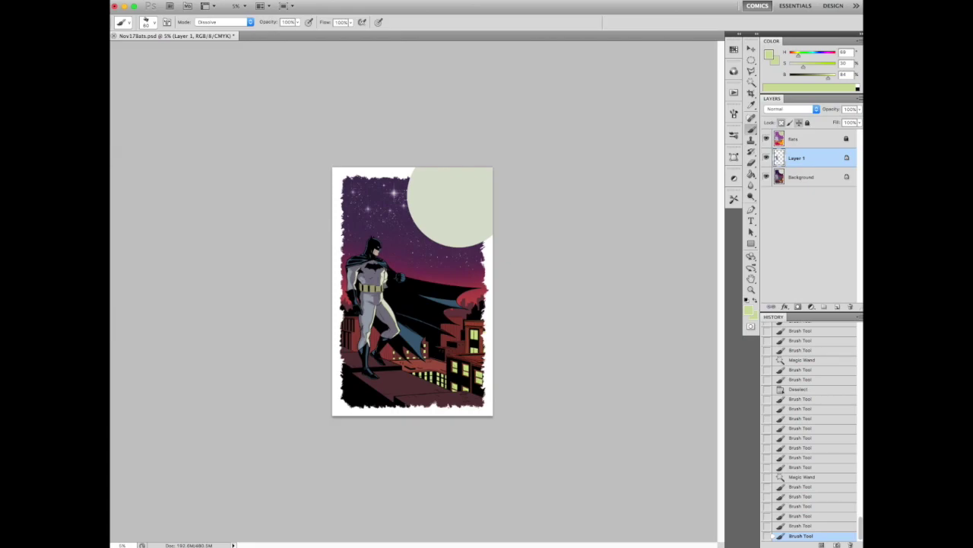
- Merge the suit's rim-light layer into the Background layer and duplicate the merged result on a new layer
scroll(372, 251, up, 8)
key(ctrl+d)
key(ctrl+e)
key(w)
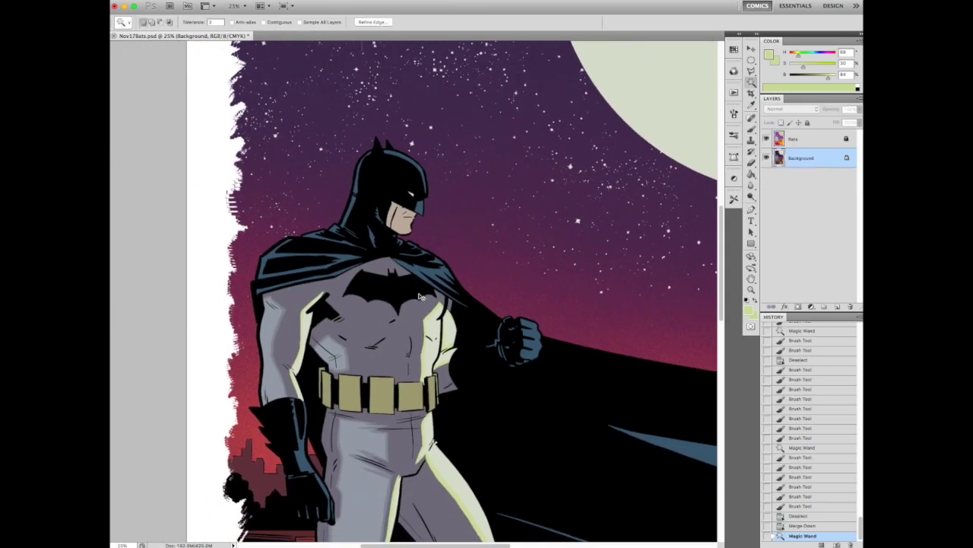
scroll(411, 302, up, 2)
click(410, 303)
key(ctrl+j)
- Darken the face's skin tone slightly on the duplicated layer with a Hue/Saturation adjustment
scroll(411, 302, down, 1)
key(ctrl+u)
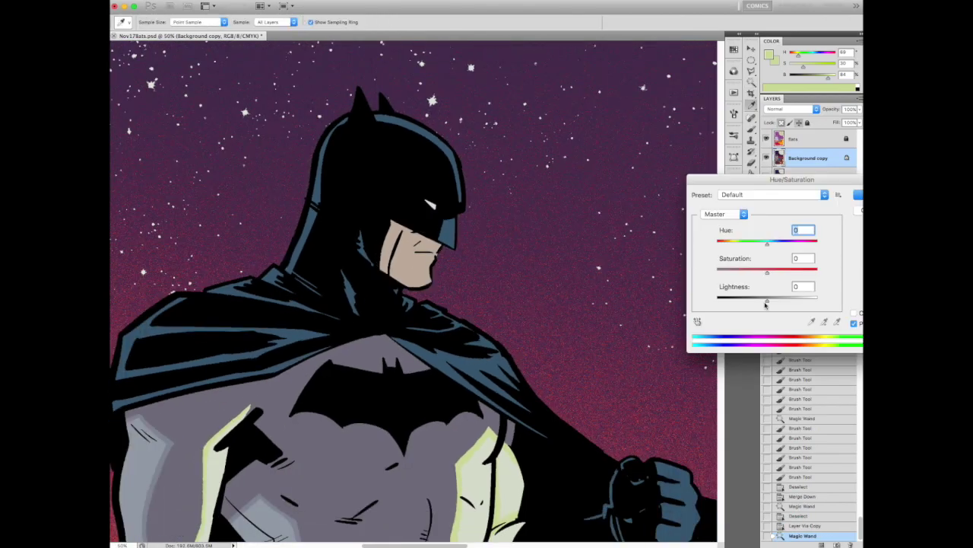
drag(767, 300, 760, 300)
drag(767, 243, 766, 245)
click(858, 195)
scroll(534, 248, down, 3)
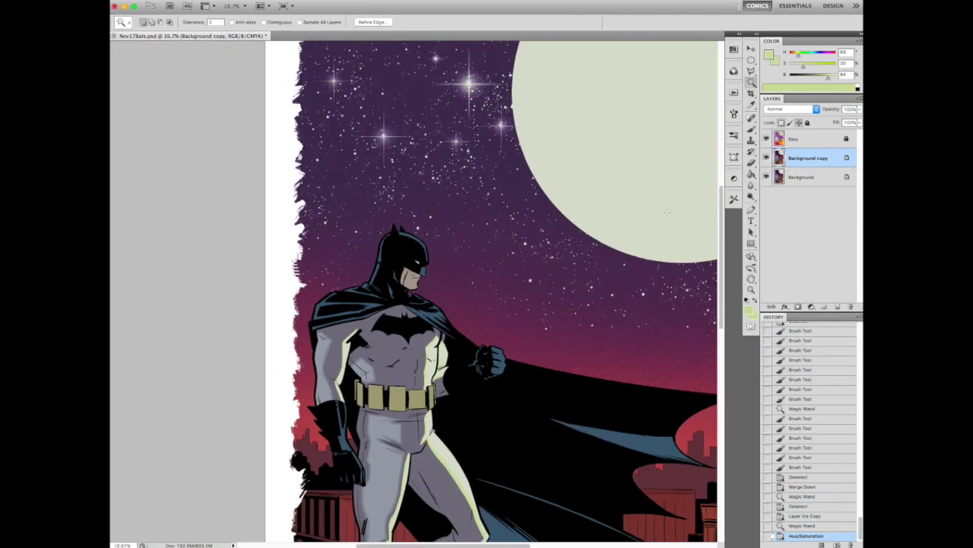
- Sample the skin tone, lower its brightness to 50%, and brush cut shadows on the face below the cowl and beside the mouth
scroll(534, 248, up, 4)
key(b)
drag(817, 77, 812, 78)
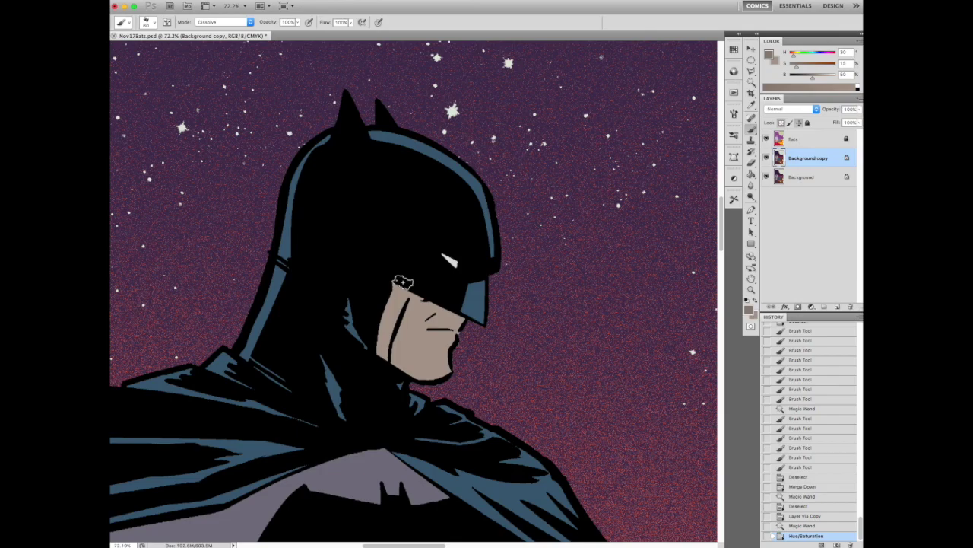
mouse_move(433, 342)
mouse_down()
mouse_move(462, 341)
mouse_move(443, 315)
mouse_up()
drag(382, 278, 456, 304)
scroll(447, 299, down, 3)
scroll(447, 299, up, 5)
drag(449, 327, 460, 313)
- Refine the cut shadows around the cheek, the mouth and the front edge of the chin
drag(381, 318, 424, 315)
drag(415, 302, 420, 292)
mouse_move(373, 364)
mouse_down()
mouse_move(413, 345)
mouse_move(436, 371)
mouse_move(457, 320)
mouse_up()
scroll(456, 319, down, 3)
scroll(406, 261, up, 5)
mouse_move(391, 258)
mouse_down()
mouse_move(437, 318)
mouse_move(404, 257)
mouse_move(428, 263)
mouse_up()
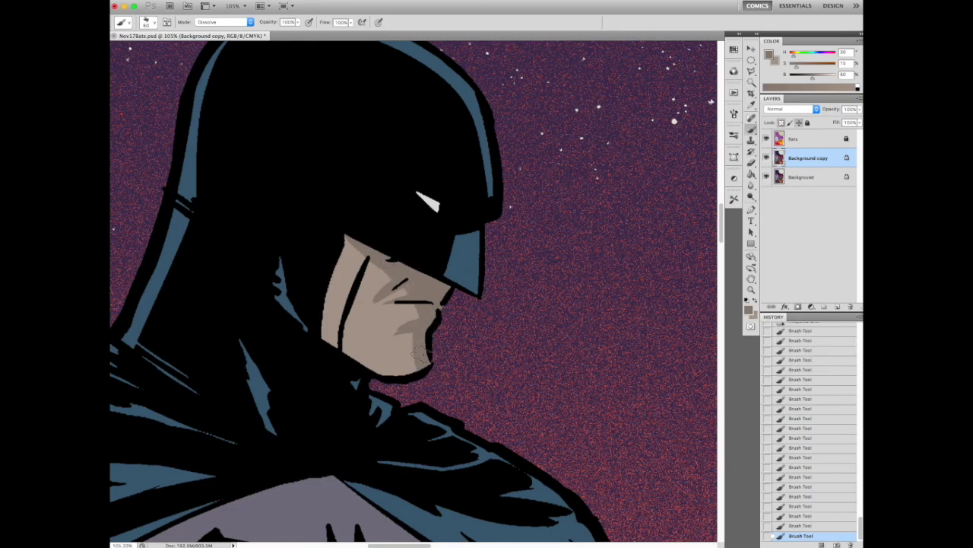
- Brush a shadow along the back edge of the cheek and widen the shadows under the cowl and on the chin
drag(336, 271, 376, 274)
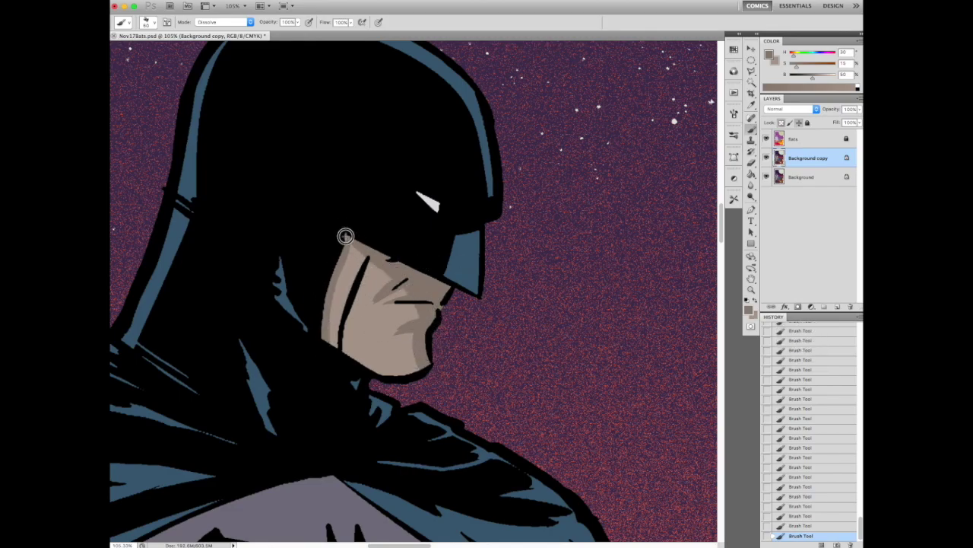
drag(341, 233, 399, 296)
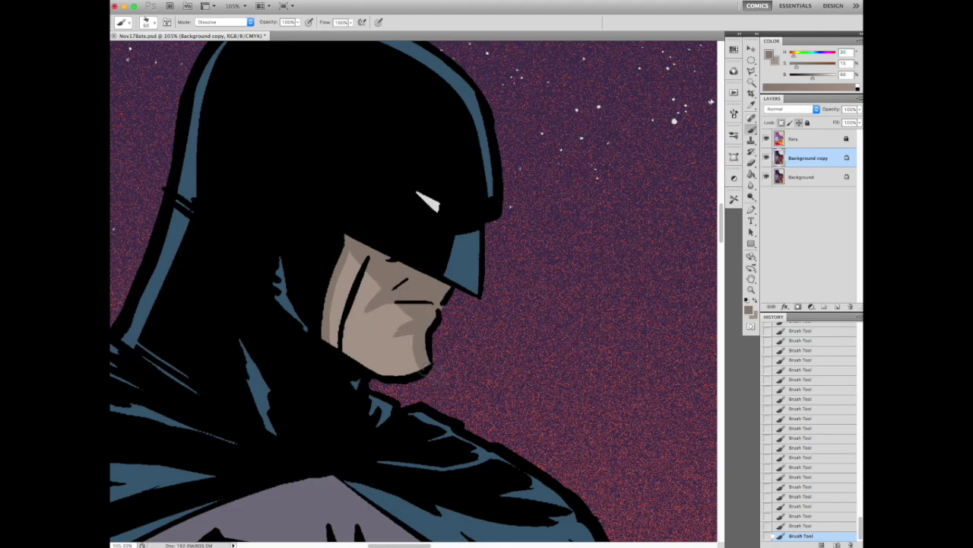
scroll(422, 371, down, 3)
scroll(402, 278, up, 4)
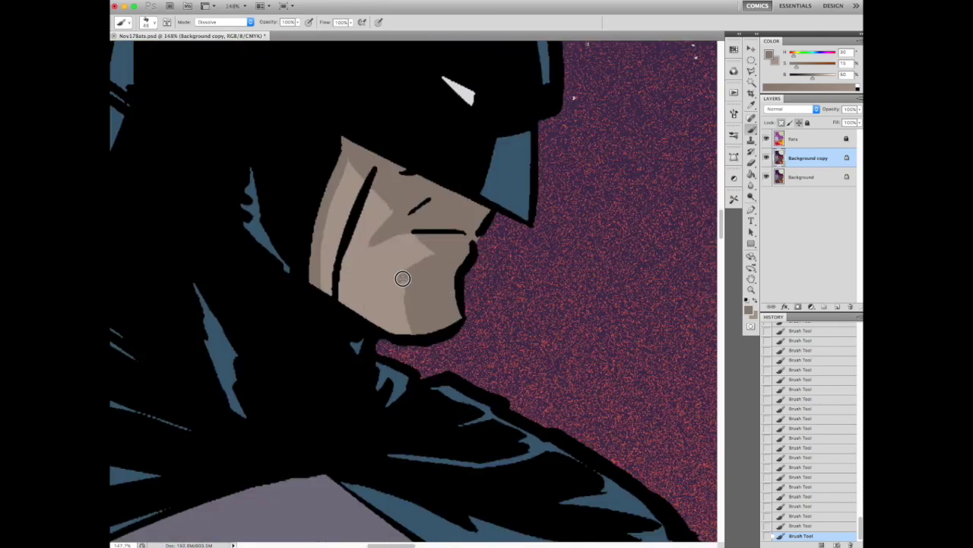
scroll(394, 225, down, 3)
scroll(405, 218, up, 3)
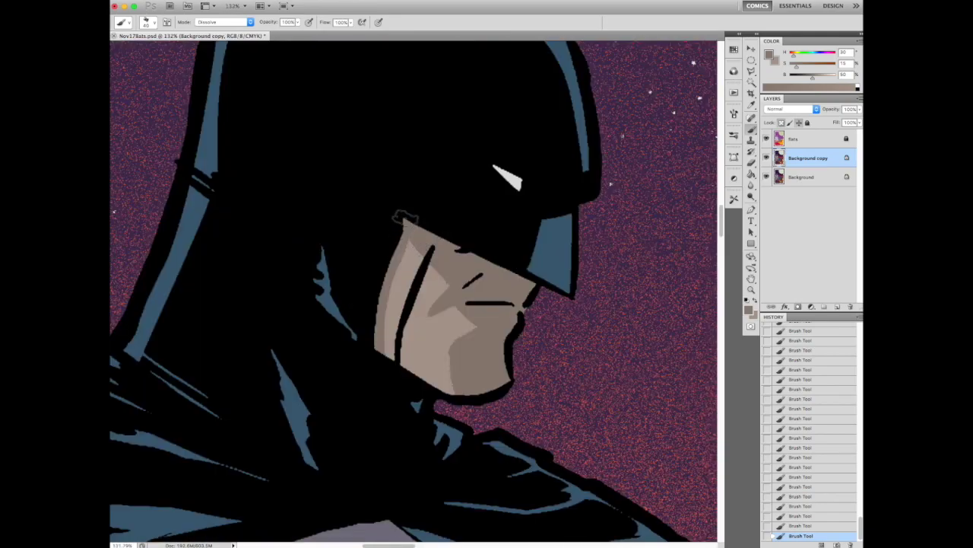
- Extend the shadow along both sides of the long cheek line and clear the selection
scroll(412, 389, down, 3)
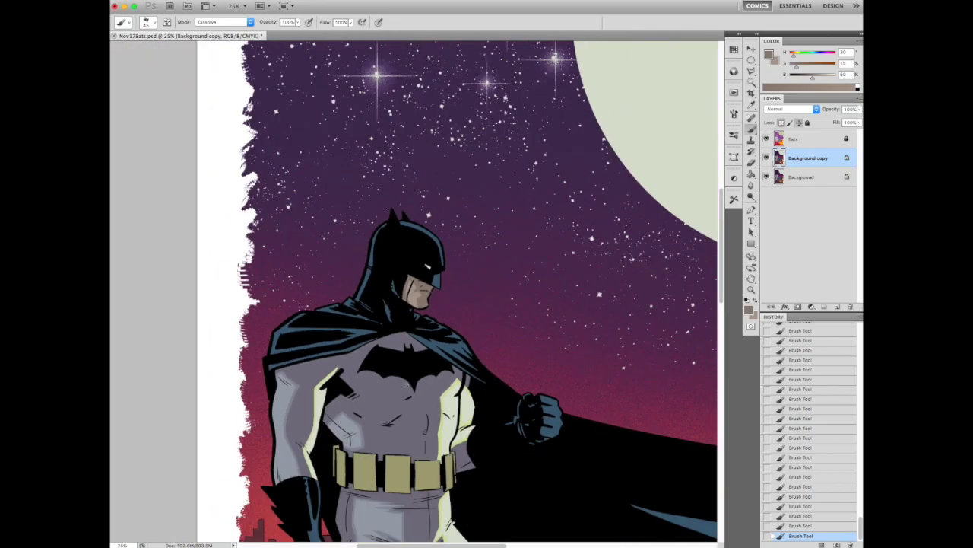
scroll(410, 271, up, 2)
drag(399, 293, 419, 253)
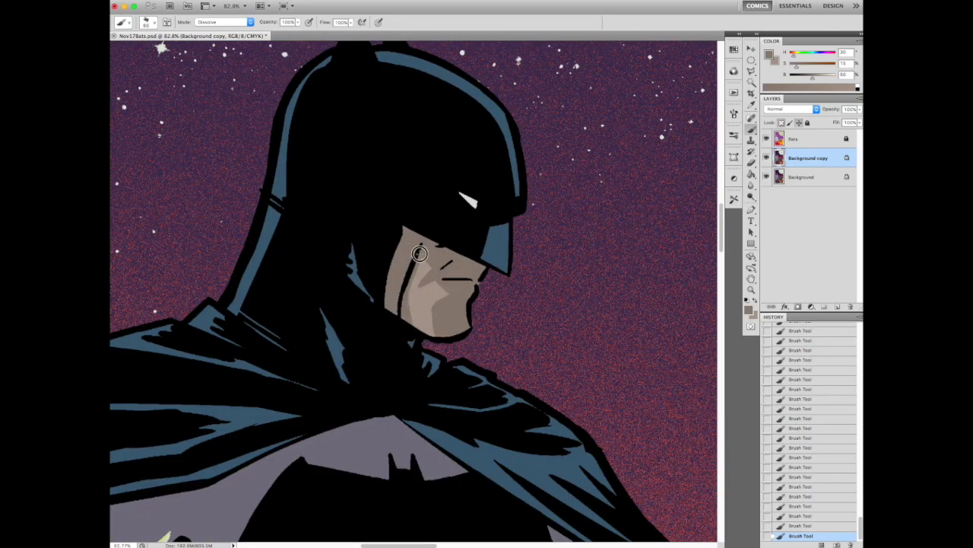
scroll(405, 318, down, 3)
scroll(401, 341, up, 3)
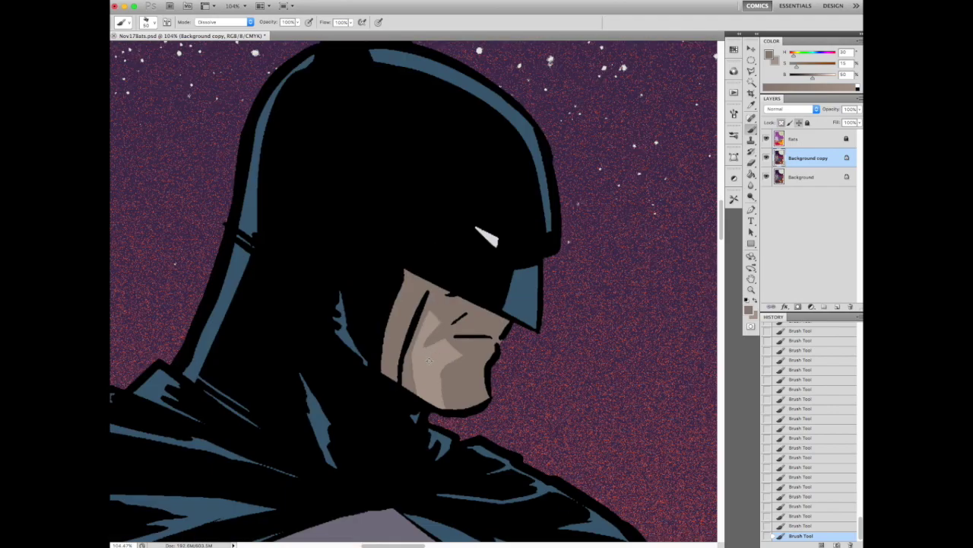
key(ctrl+d)
scroll(402, 341, down, 3)
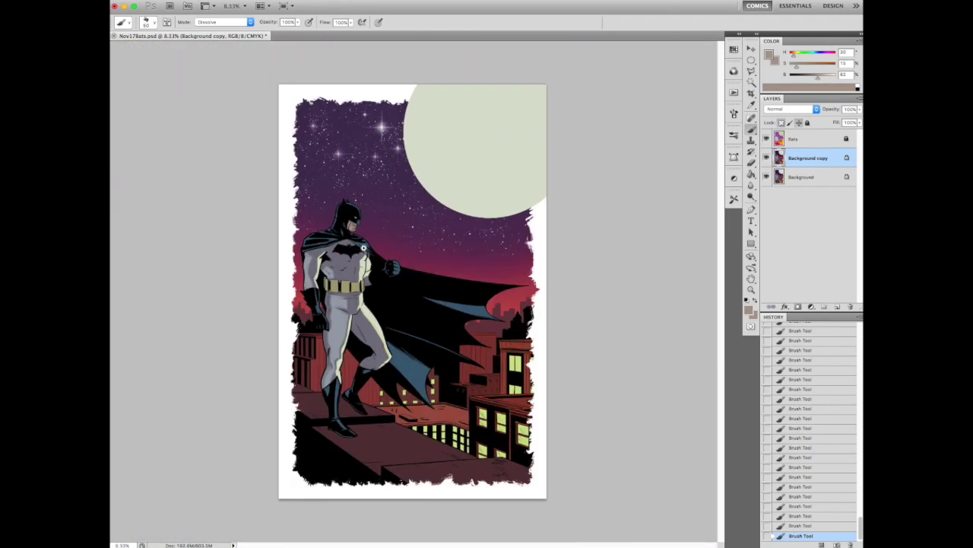
- Select the face shadows by colour and shift them to a redder, slightly darker tone with Hue/Saturation
scroll(401, 340, up, 2)
key(w)
click(358, 311)
key(ctrl+u)
drag(767, 241, 783, 270)
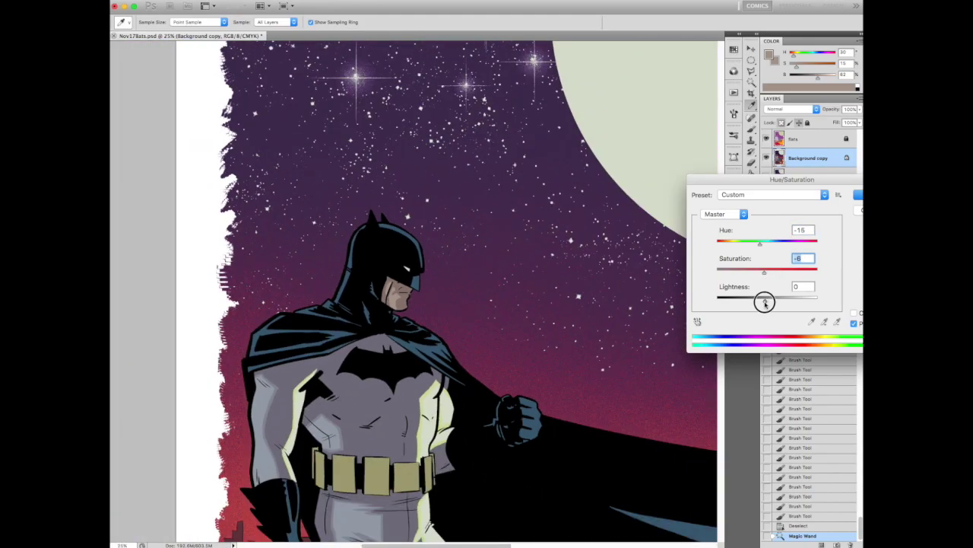
drag(763, 300, 765, 299)
drag(764, 242, 755, 245)
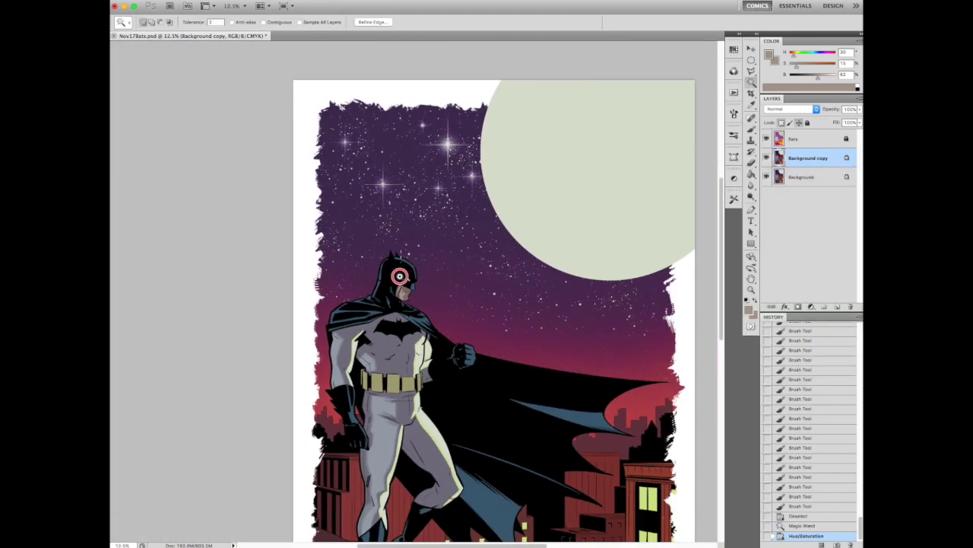
- Select the lit skin by colour and apply Hue/Saturation with hue -5 and lightness -5
scroll(504, 325, up, 3)
click(415, 262)
key(ctrl+u)
drag(764, 302, 765, 300)
drag(766, 242, 859, 207)
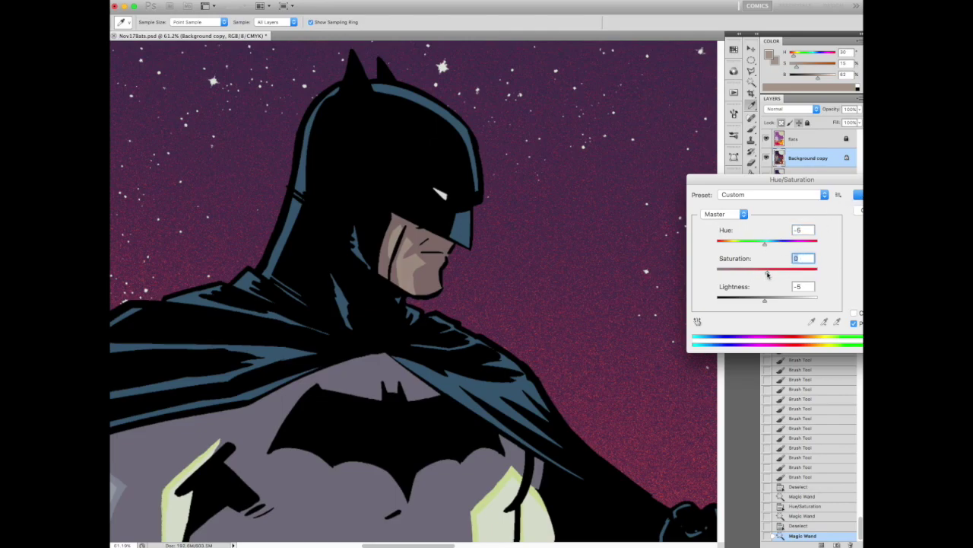
key(Return)
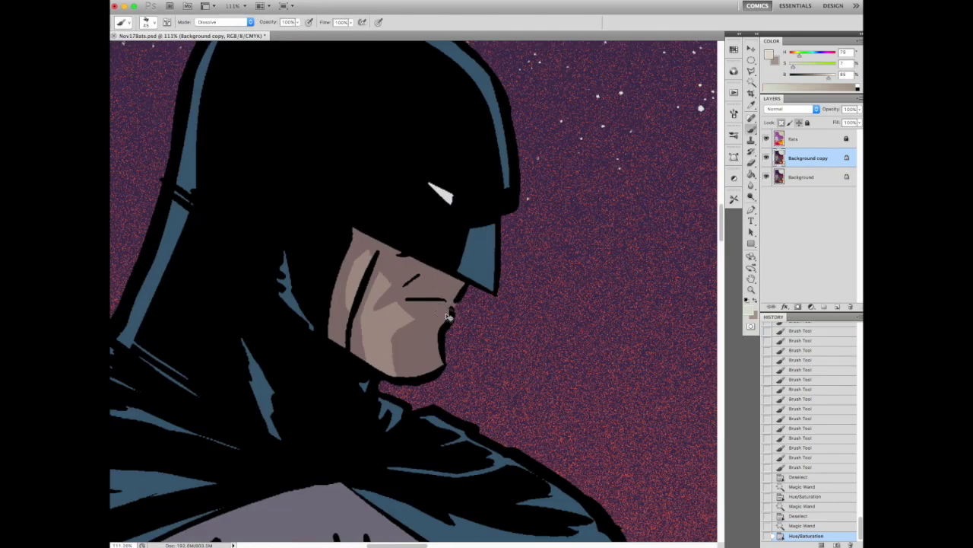
- Undo the trial rim strokes on the chin, merge the duplicate down, and copy the selected face colour to a new layer
mouse_move(448, 316)
mouse_down()
mouse_move(435, 369)
mouse_move(449, 362)
mouse_up()
click(798, 516)
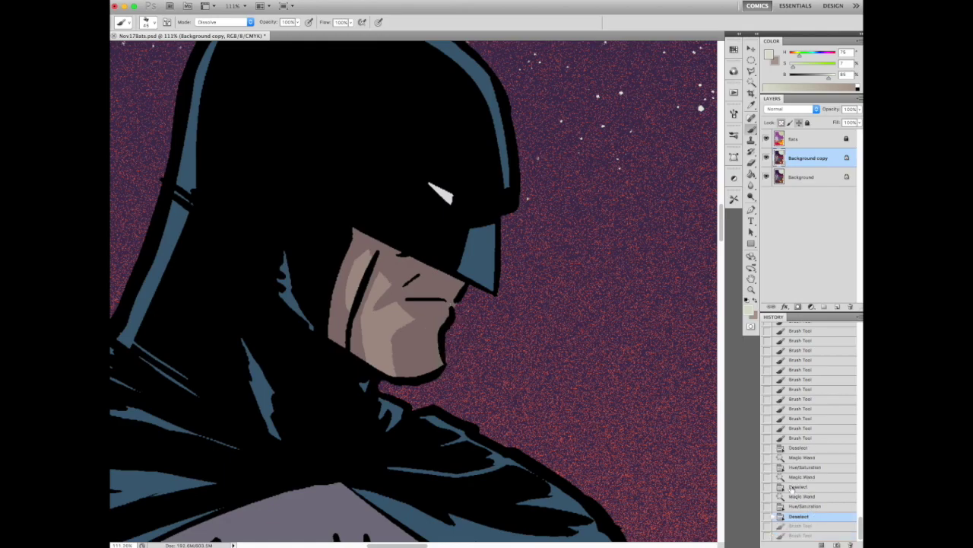
key(ctrl+e)
click(447, 310)
key(ctrl+j)
- Try brushing a broad pale rim light along the front of the mouth and chin
mouse_move(453, 303)
mouse_down()
mouse_move(466, 278)
mouse_move(431, 313)
mouse_move(422, 349)
mouse_move(440, 367)
mouse_up()
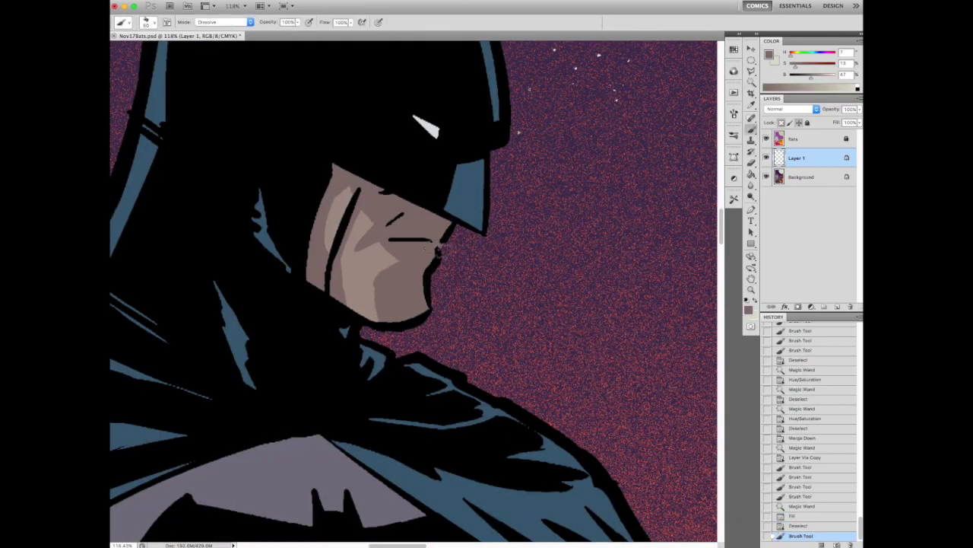
mouse_move(408, 249)
mouse_down()
mouse_move(438, 256)
mouse_move(418, 331)
mouse_up()
key(ctrl+0)
key(ctrl+1)
alt+click(422, 285)
key(ctrl+minus)
key(ctrl+minus)
key(ctrl+minus)
key(ctrl+minus)
scroll(423, 280, up, 5)
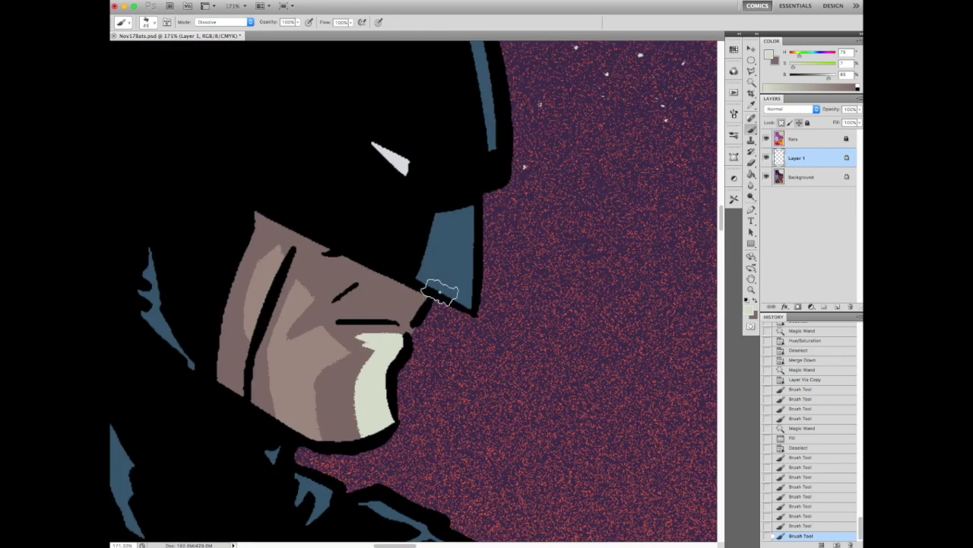
- Try extending the pale rim light from the lips up towards the tip of the cowl
mouse_move(423, 298)
mouse_down()
mouse_move(401, 336)
mouse_move(416, 320)
mouse_up()
alt+click(414, 295)
alt+click(415, 312)
click(403, 335)
scroll(404, 335, down, 5)
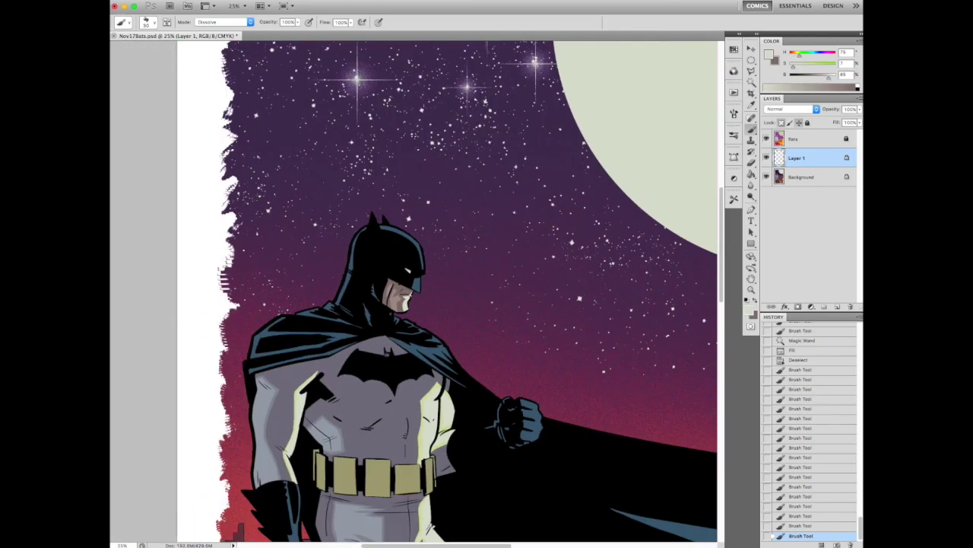
- Rework the trial rim light's edges and fill it back with the skin shadow colour
scroll(382, 392, up, 6)
alt+click(349, 393)
click(366, 395)
scroll(358, 430, down, 3)
alt+click(448, 259)
click(415, 288)
scroll(415, 289, down, 6)
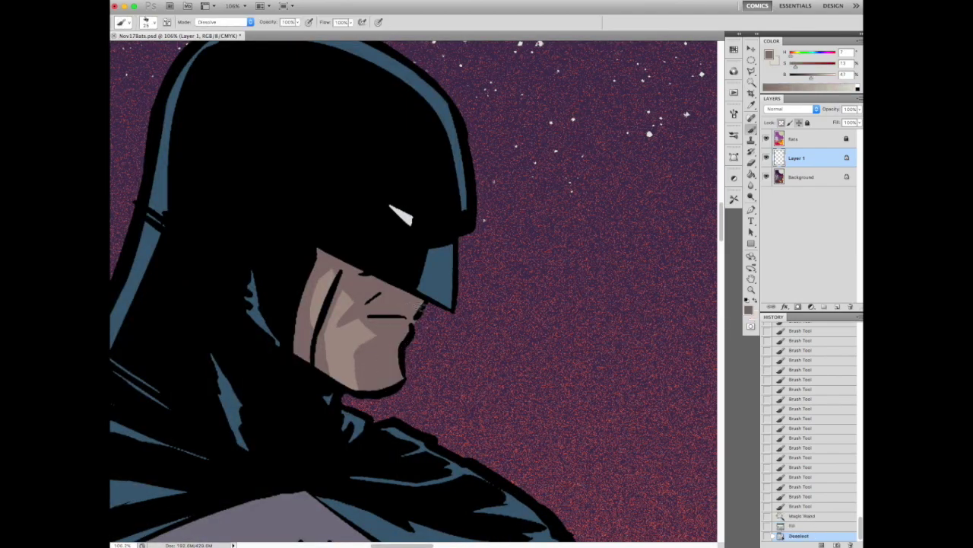
- Brush a narrower pale rim light along the front edge of the face from below the cowl to the chin
key(x)
mouse_move(407, 335)
mouse_down()
mouse_move(399, 372)
mouse_move(410, 324)
mouse_up()
scroll(396, 342, down, 5)
scroll(478, 402, up, 5)
- Brush a yellow-green transition edge along the inside of the face's rim light
scroll(435, 210, up, 3)
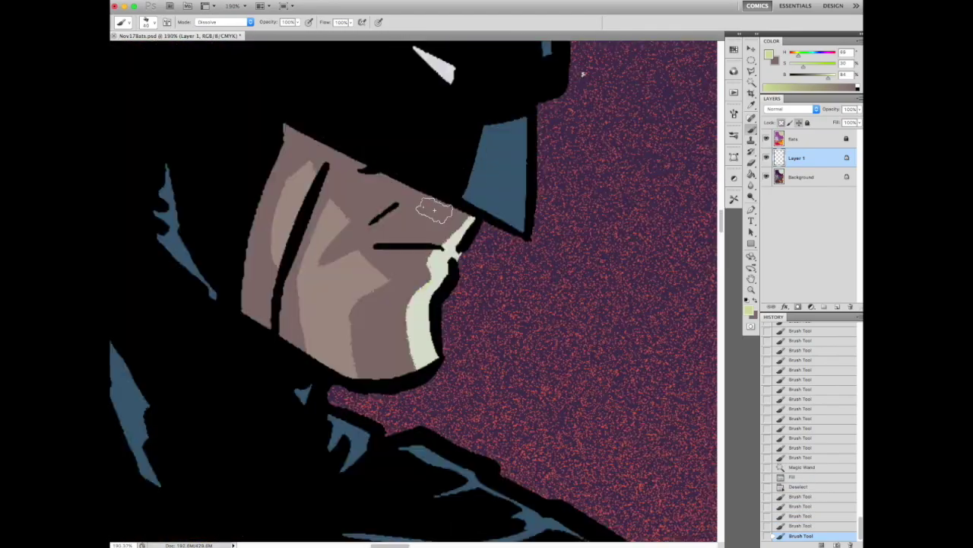
click(417, 310)
scroll(417, 311, down, 8)
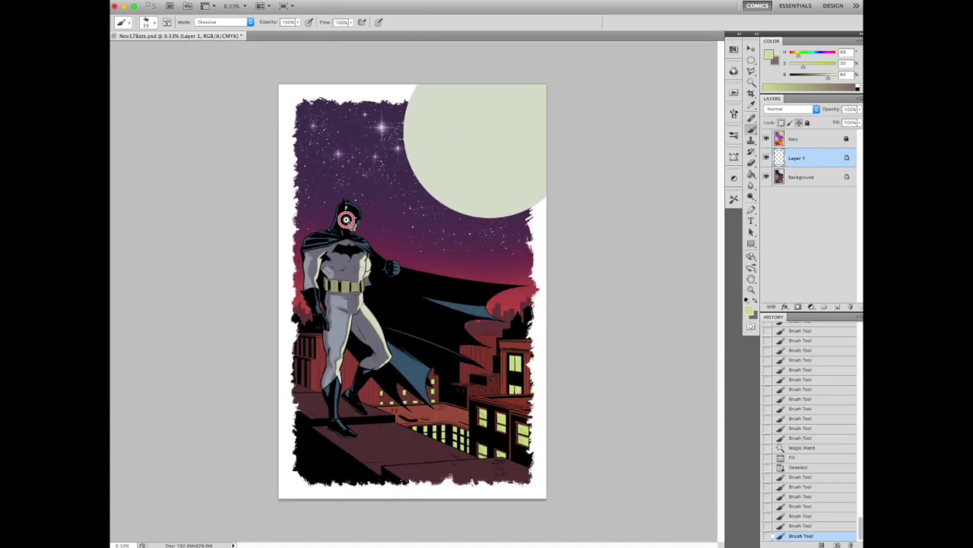
- Sample the lit skin tone and examine its colour values and the face within the whole illustration
scroll(346, 204, up, 6)
alt+click(403, 221)
click(768, 55)
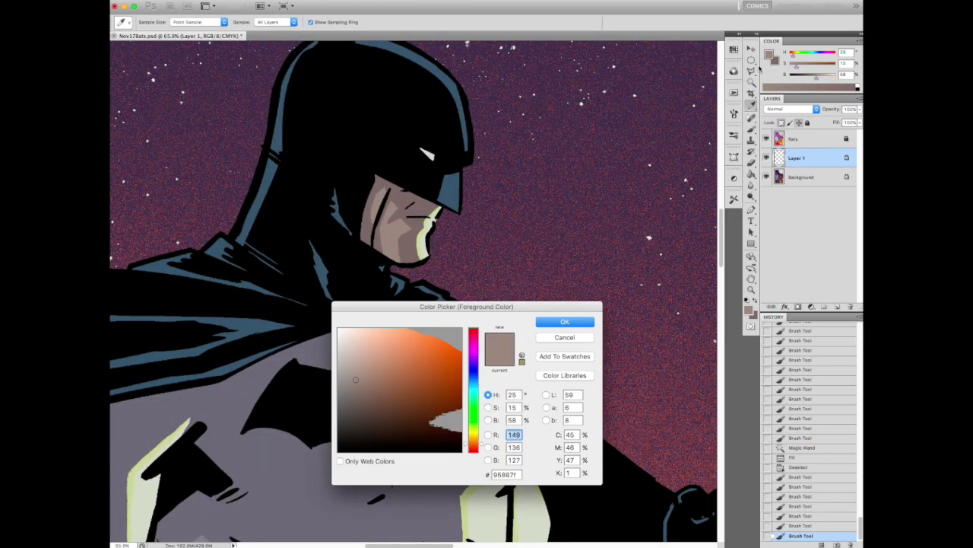
click(564, 337)
scroll(569, 339, down, 8)
scroll(357, 226, up, 6)
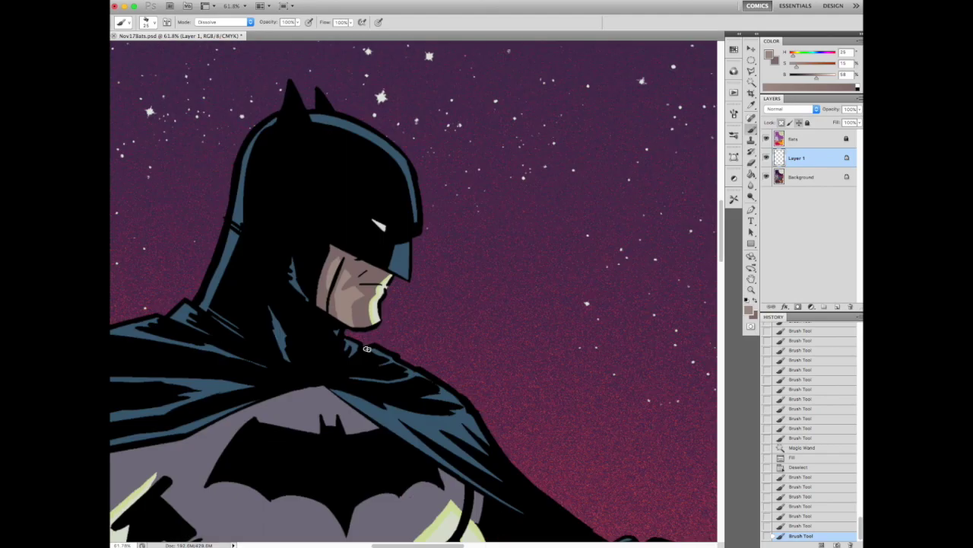
- Merge the face layer down, select the blue highlight areas by colour, and copy them to a new layer
scroll(357, 226, down, 6)
key(ctrl+e)
key(w)
click(517, 380)
key(ctrl+j)
scroll(517, 380, down, 1)
scroll(415, 378, up, 5)
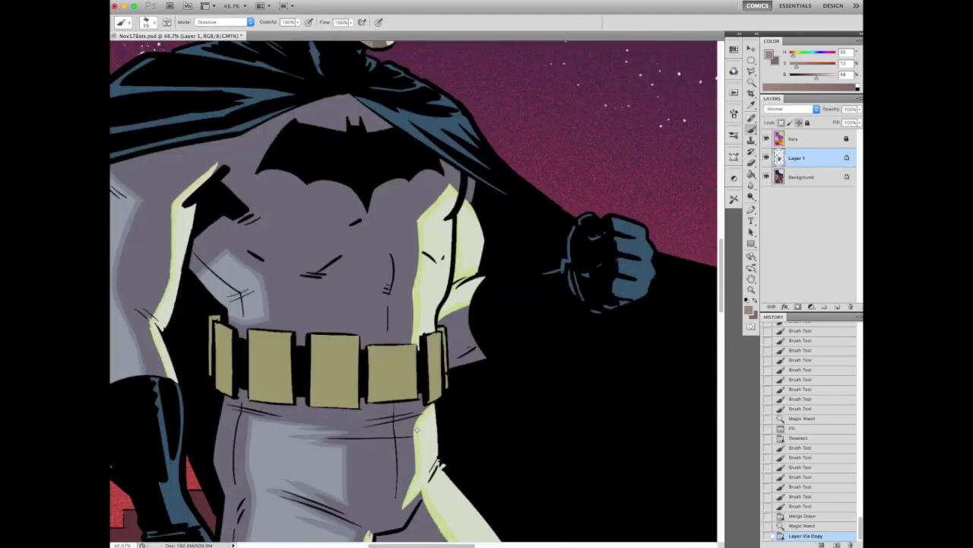
- Sample the yellow-green rim colour, lasso the outstretched fist, and fill its blue areas with that colour
key(b)
alt+click(243, 229)
scroll(455, 304, down, 4)
scroll(455, 305, up, 5)
drag(455, 305, 484, 325)
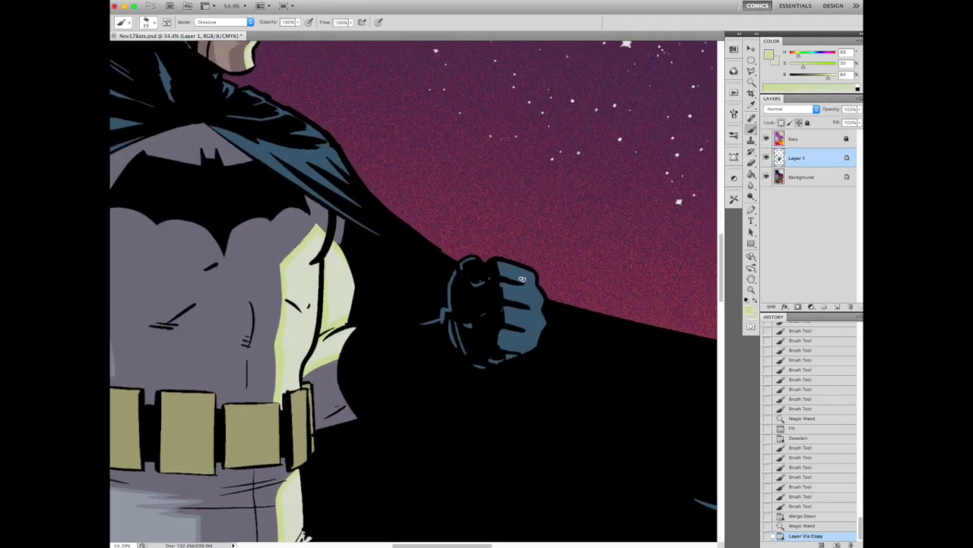
key(l)
click(404, 312)
click(448, 267)
click(513, 252)
click(570, 321)
double_click(482, 370)
key(alt+BackSpace)
- Brush pale moonlight over the fist's fingers, knuckles and wrist lines, leaving yellow-green along the inner edges
key(b)
drag(502, 289, 536, 287)
mouse_move(524, 283)
mouse_down()
mouse_move(540, 286)
mouse_move(559, 327)
mouse_move(552, 338)
mouse_up()
drag(537, 316, 545, 338)
drag(543, 312, 546, 296)
drag(542, 293, 544, 279)
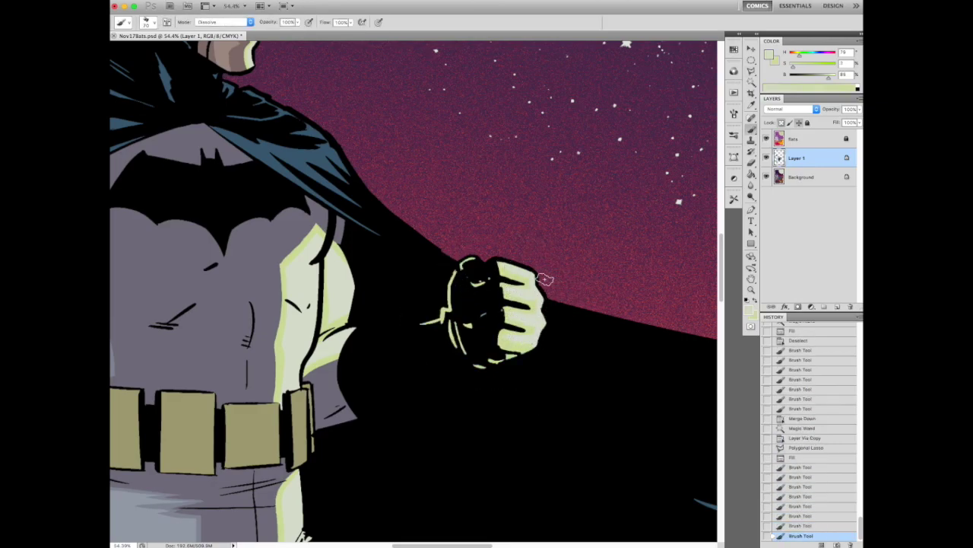
drag(537, 332, 539, 339)
drag(460, 277, 454, 271)
click(457, 332)
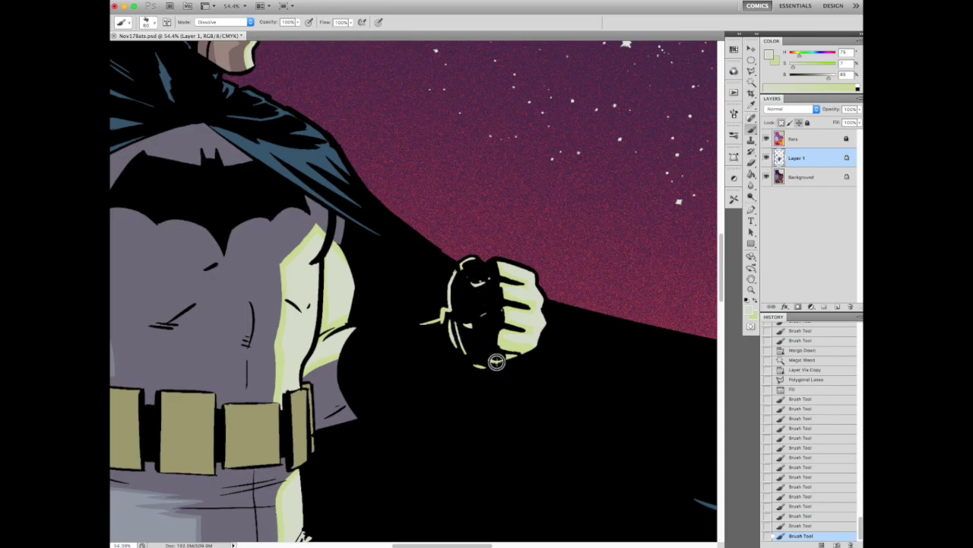
- Lasso the lit side of the lowered glove and hand and fill its blue areas with yellow-green
drag(458, 332, 389, 205)
key(l)
click(319, 204)
click(460, 503)
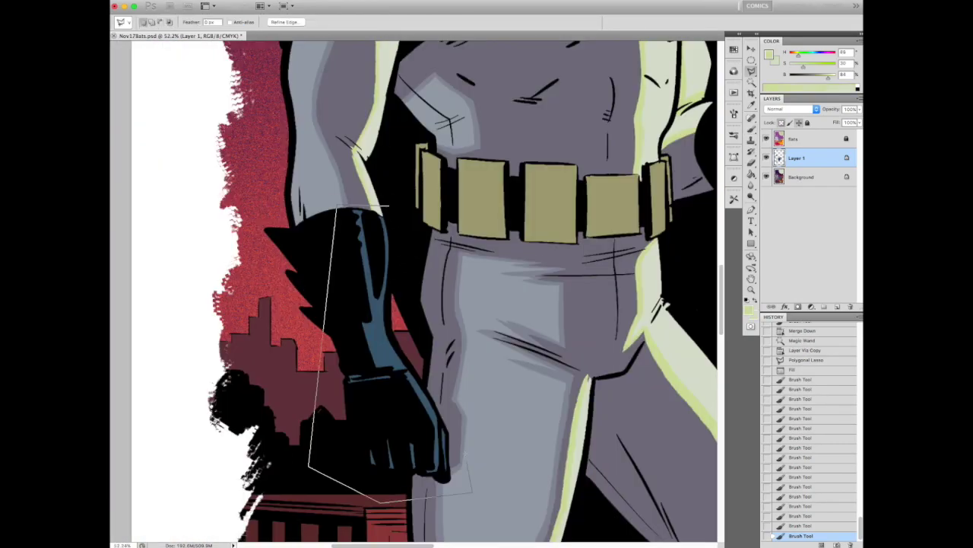
click(425, 210)
click(388, 206)
key(alt+BackSpace)
- Brush pale moonlight along the outer edge of the lowered glove's forearm and over the hand's highlights
key(b)
drag(365, 240, 374, 326)
drag(386, 223, 371, 373)
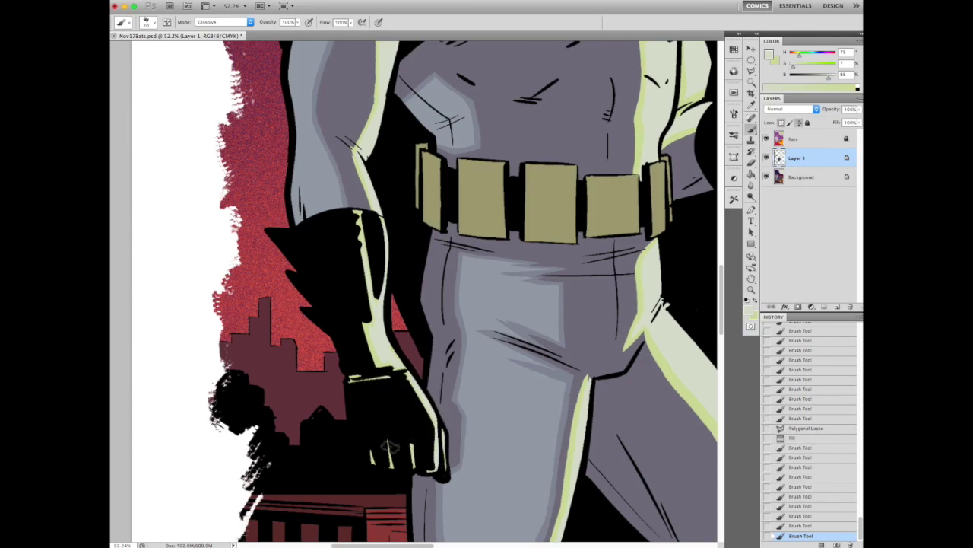
click(390, 449)
key(ctrl+minus)
key(ctrl+minus)
key(ctrl+minus)
key(ctrl+minus)
key(ctrl+minus)
key(ctrl+minus)
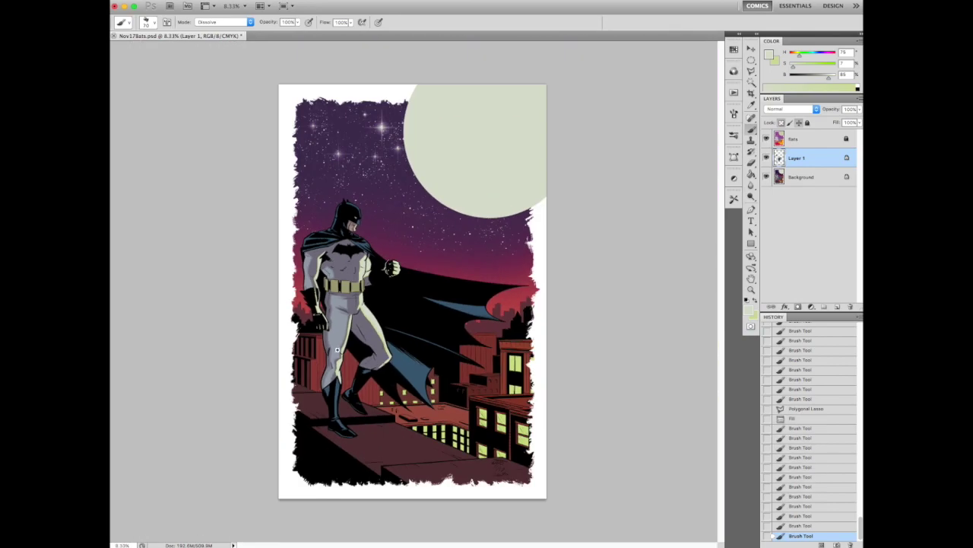
- Lasso the lit front part of the forward boot, fill its blue areas with yellow-green, and hide the selection edges
scroll(335, 365, up, 5)
key(ctrl+minus)
key(l)
click(383, 262)
click(368, 424)
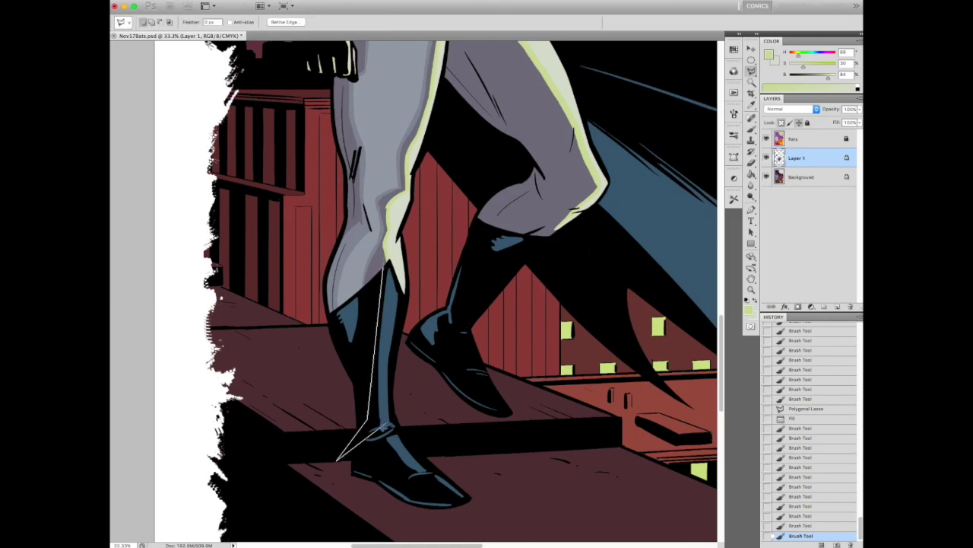
double_click(411, 247)
key(alt+BackSpace)
key(ctrl+h)
- Brush pale moonlight down the forward boot's shin and over its ankle and instep
key(b)
click(389, 293)
shift+click(386, 410)
click(390, 430)
click(407, 455)
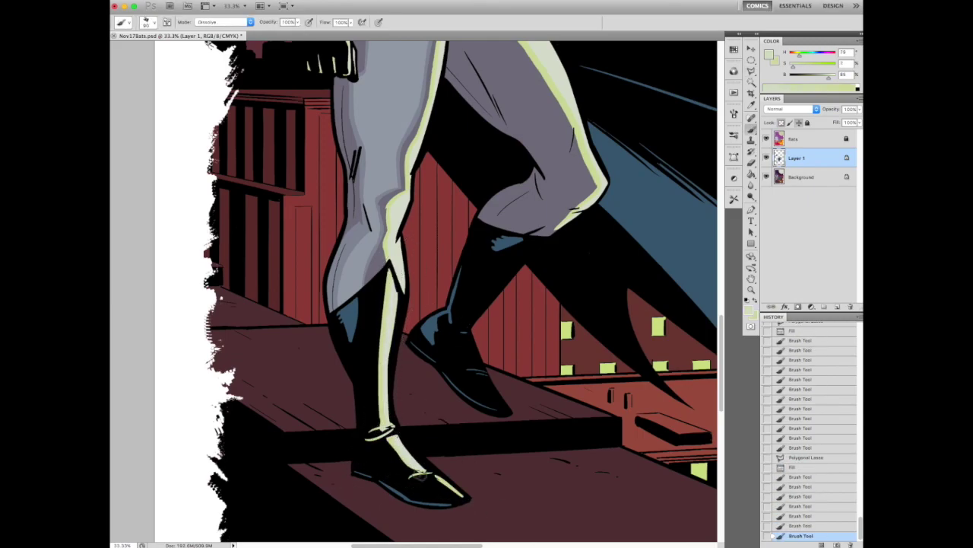
- Finish the pale moonlight on the forward boot's toe and clear the selection
click(450, 484)
key(ctrl+minus)
key(ctrl+minus)
key(ctrl+minus)
key(ctrl+minus)
key(ctrl+minus)
key(ctrl+minus)
key(ctrl+d)
key(ctrl+plus)
key(ctrl+plus)
key(ctrl+plus)
key(ctrl+plus)
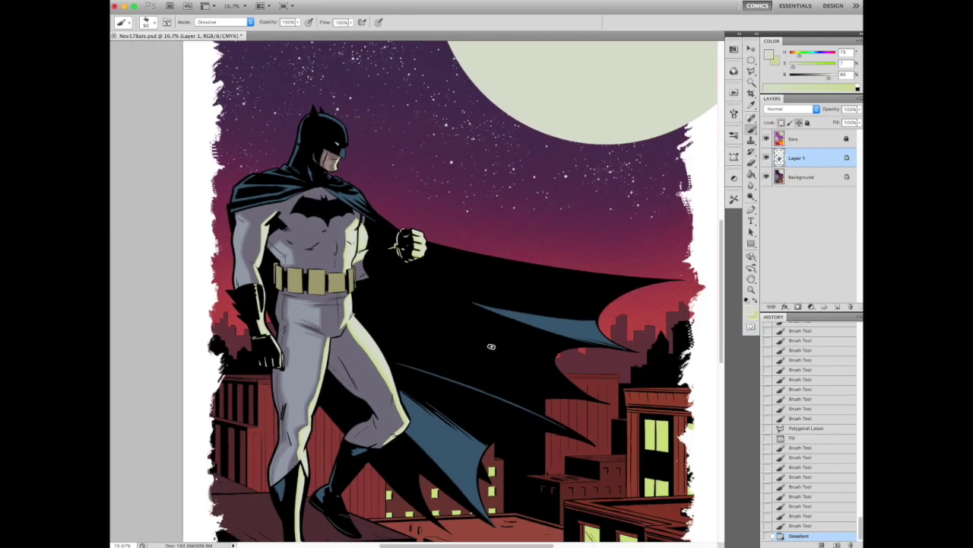
- Lasso the billowing cape's folds behind the figure and fill their blue areas with yellow-green
key(l)
click(392, 316)
click(486, 464)
click(661, 243)
click(661, 194)
double_click(391, 194)
key(alt+BackSpace)
key(ctrl+minus)
- Brush pale moonlight along the cape's thin middle fold and over its upper flap, leaving a yellow-green edge
key(b)
scroll(427, 399, up, 4)
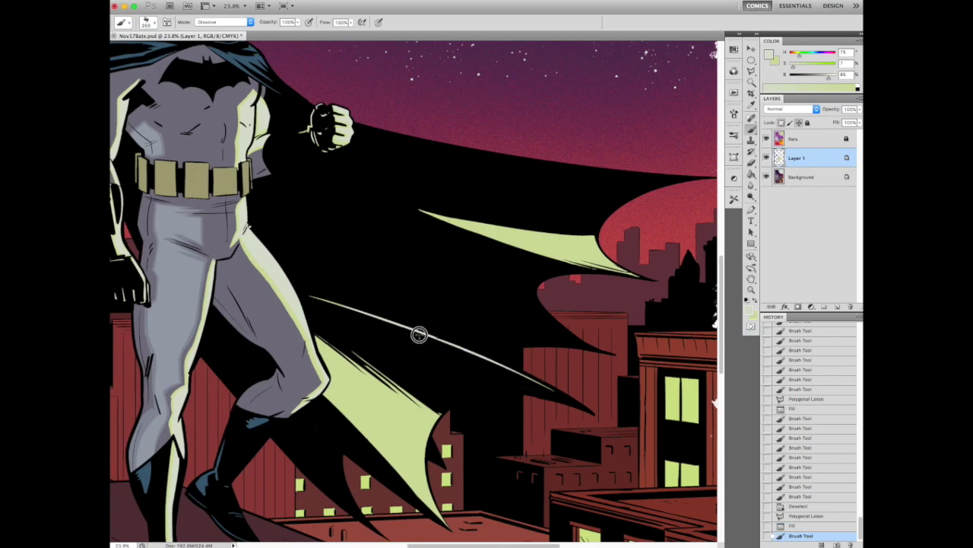
drag(487, 227, 608, 264)
click(560, 241)
click(624, 240)
click(539, 252)
click(644, 271)
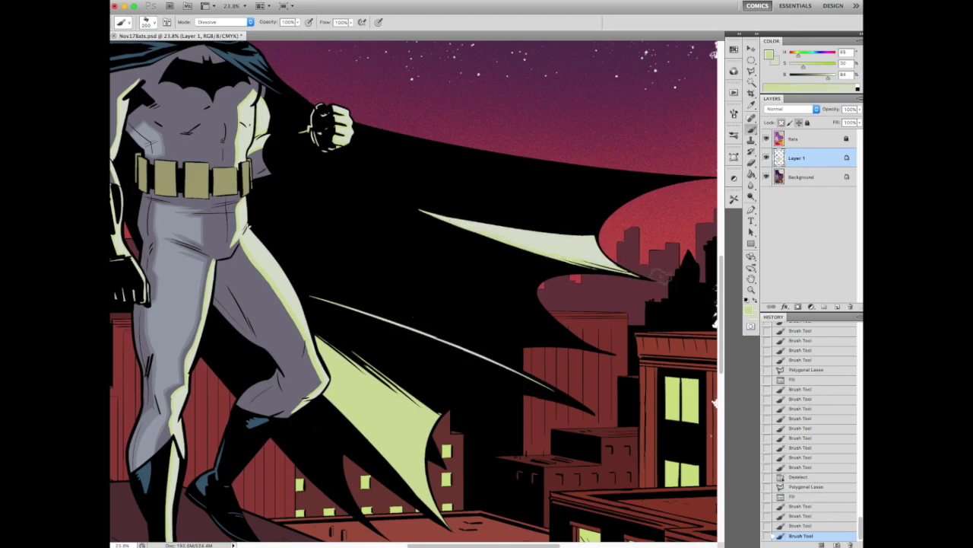
click(421, 218)
- Brush pale moonlight over the cape's lower flap behind the bent knee, leaving a yellow-green edge
scroll(480, 269, down, 5)
drag(376, 285, 403, 312)
mouse_move(419, 315)
mouse_down()
mouse_move(449, 346)
mouse_move(457, 335)
mouse_move(448, 373)
mouse_up()
click(390, 304)
key(ctrl+minus)
scroll(470, 393, down, 4)
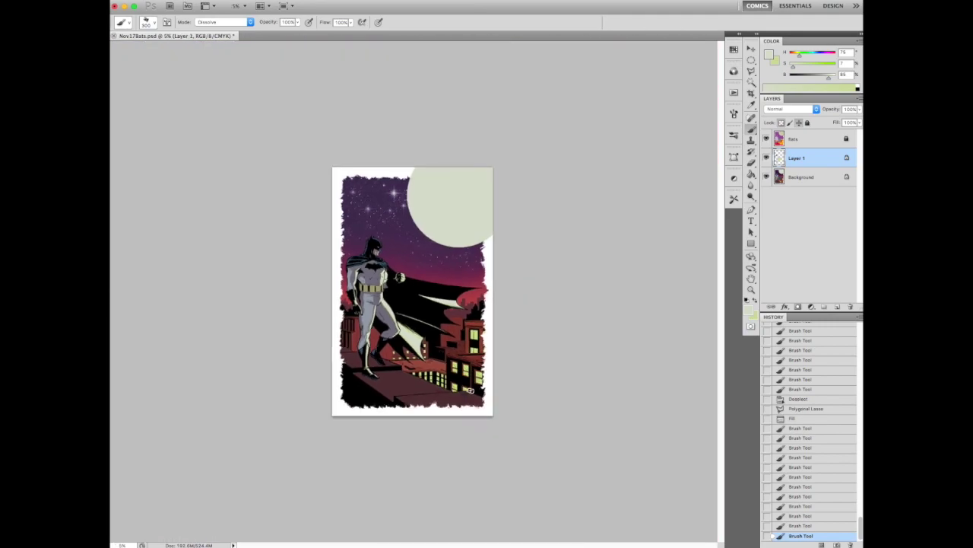
- Lasso the cowl's front side and the cape drape over the chest, fill their blue areas with yellow-green, and deselect
scroll(391, 266, up, 6)
key(l)
click(350, 242)
click(323, 265)
double_click(463, 350)
key(alt+BackSpace)
scroll(519, 376, down, 4)
double_click(562, 425)
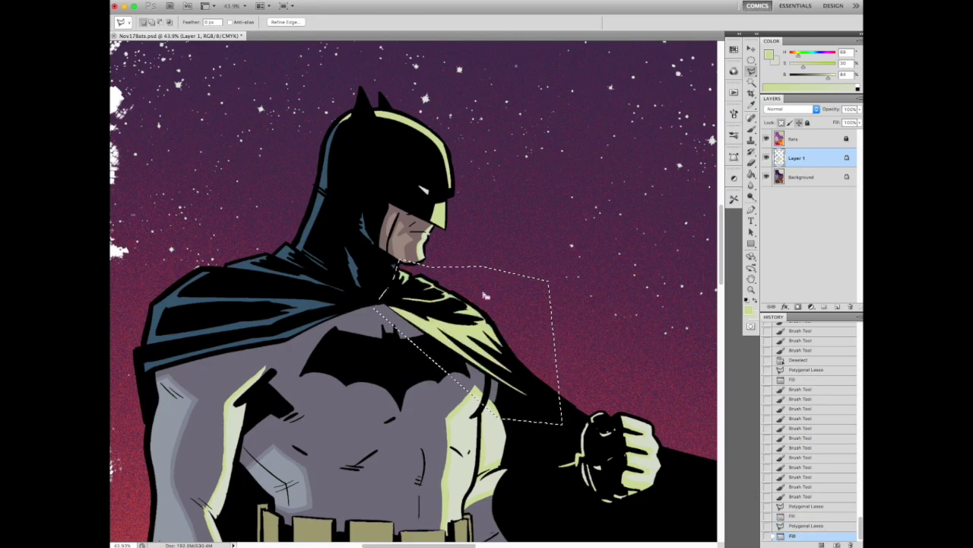
key(alt+BackSpace)
key(ctrl+d)
- Brush pale moonlight along the front rim of the cowl
key(b)
scroll(381, 316, left, 3)
mouse_move(384, 320)
mouse_down()
mouse_move(457, 296)
mouse_move(449, 288)
mouse_move(463, 281)
mouse_up()
drag(456, 285, 476, 272)
drag(433, 287, 479, 275)
drag(445, 289, 468, 277)
drag(612, 302, 479, 340)
key(ctrl+0)
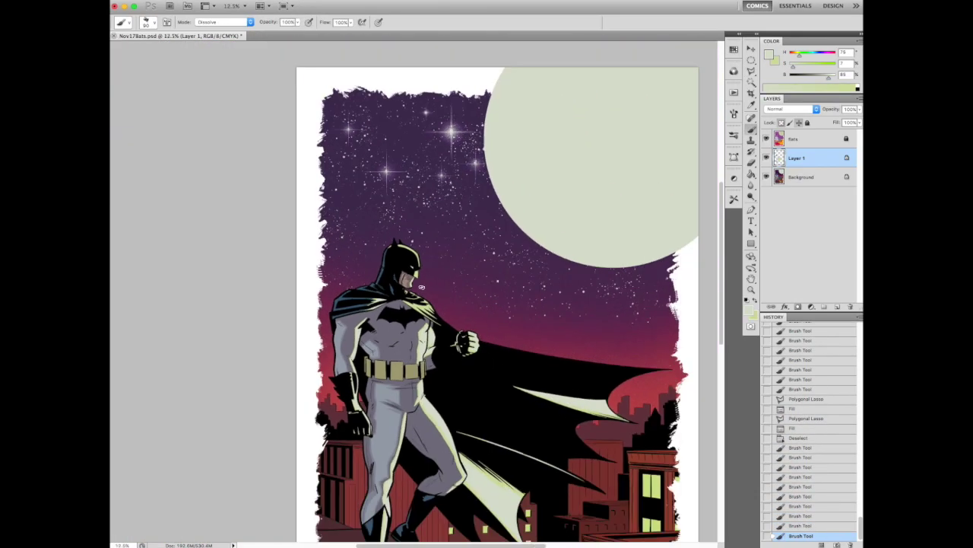
- Refine the pale moonlight and yellow-green edge on the cowl's nose and the lit side of the face
scroll(412, 297, up, 4)
drag(445, 243, 460, 230)
scroll(426, 289, up, 4)
mouse_move(380, 228)
mouse_down()
mouse_move(330, 217)
mouse_move(300, 235)
mouse_up()
key(ctrl+0)
scroll(327, 221, up, 4)
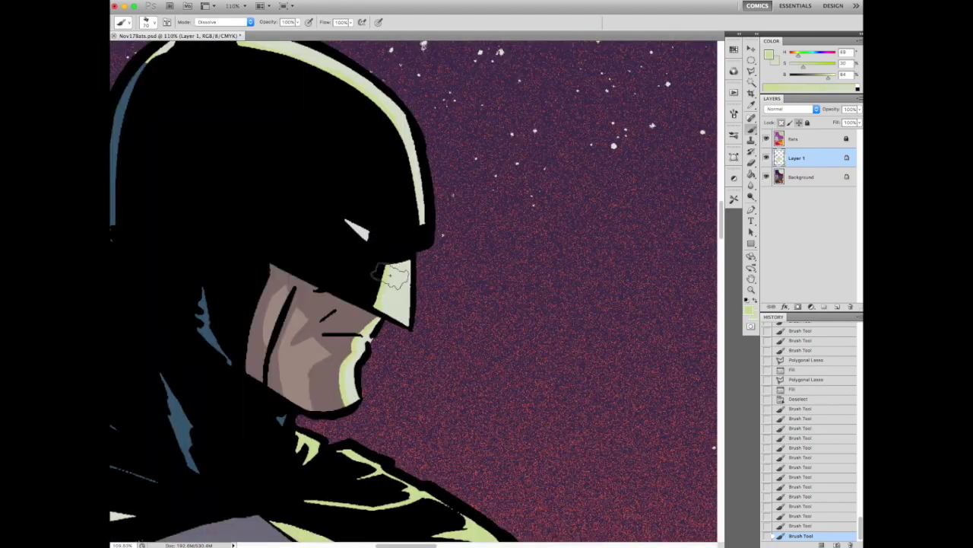
scroll(391, 259, down, 5)
scroll(388, 228, up, 6)
mouse_move(417, 315)
mouse_down()
mouse_move(386, 200)
mouse_move(417, 327)
mouse_up()
scroll(417, 327, down, 8)
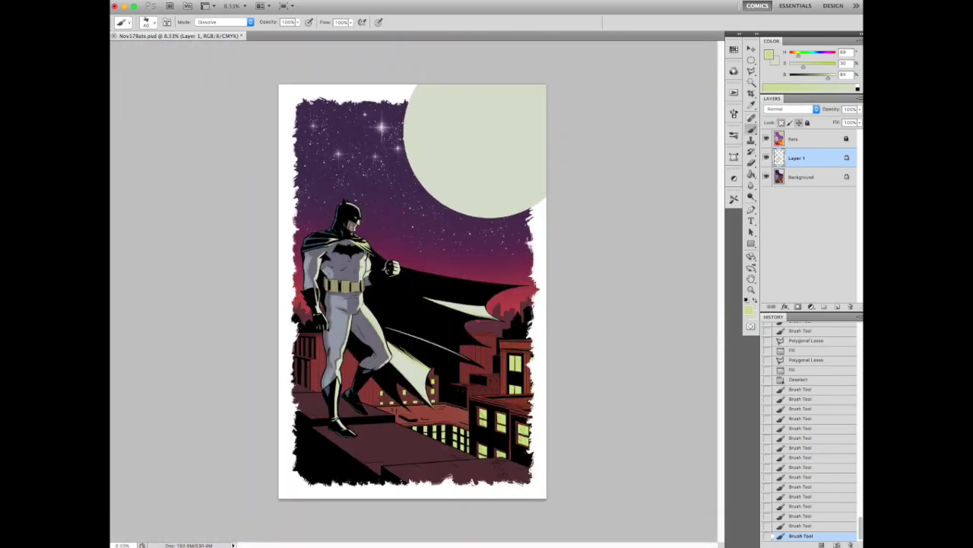
- Try yellow-green and pale moonlight strokes on the shoulder cape folds nearest the collar
scroll(307, 210, up, 8)
drag(401, 329, 365, 332)
mouse_move(391, 374)
mouse_down()
mouse_move(475, 359)
mouse_move(436, 364)
mouse_up()
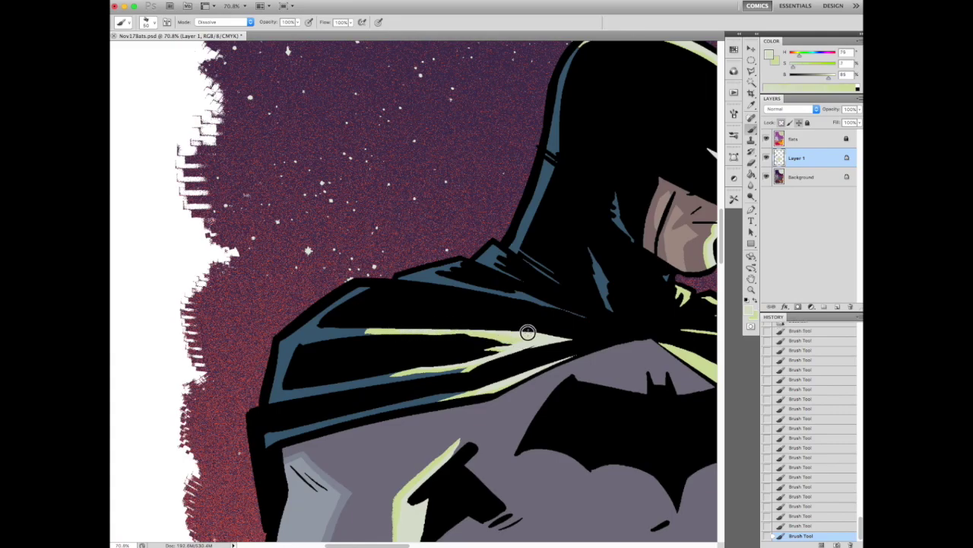
scroll(528, 332, down, 5)
scroll(566, 343, up, 4)
- Select the blue cape and cowl areas by colour and shift their hue to +7 and lightness to -26
key(w)
click(567, 343)
key(ctrl+u)
drag(767, 300, 754, 299)
drag(767, 241, 765, 241)
key(ctrl+minus)
key(ctrl+minus)
key(ctrl+minus)
key(ctrl+minus)
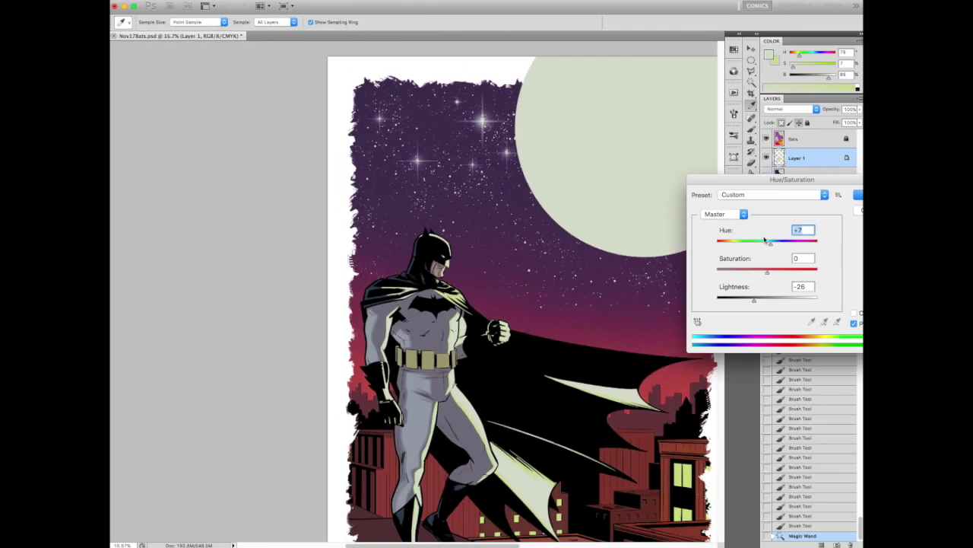
key(ctrl+minus)
key(ctrl+minus)
click(857, 197)
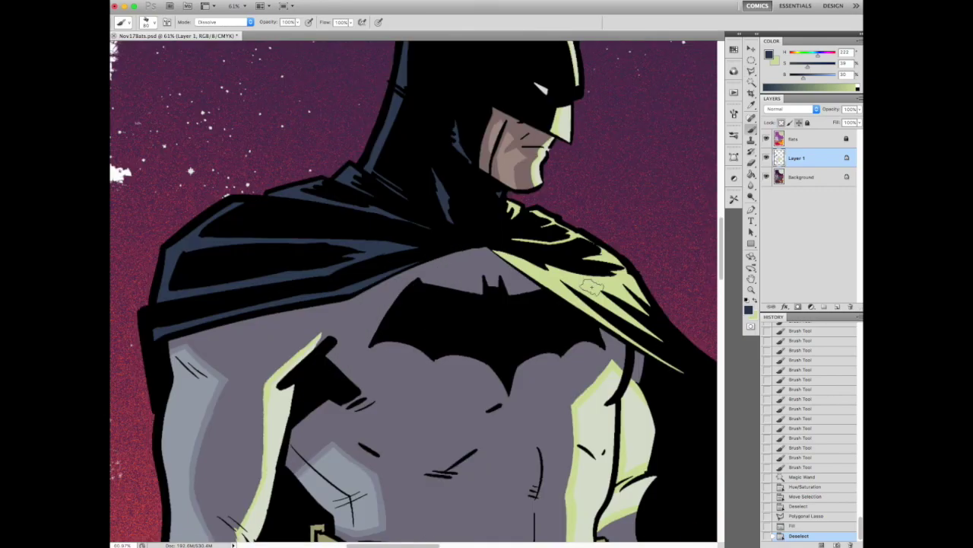
- Sample the yellow-green from the chest drape and brush it along the shoulder cape folds near the collar
alt+click(587, 286)
mouse_move(425, 251)
mouse_down()
mouse_move(376, 257)
mouse_move(394, 245)
mouse_up()
drag(352, 270, 403, 241)
mouse_move(317, 275)
mouse_down()
mouse_move(371, 256)
mouse_move(343, 261)
mouse_up()
mouse_move(403, 251)
mouse_down()
mouse_move(430, 257)
mouse_move(324, 238)
mouse_move(373, 262)
mouse_up()
- Brush pale moonlight over the shoulder folds and the cape drape across the chest, keeping yellow-green edges
key(h)
mouse_move(358, 266)
mouse_down()
mouse_move(371, 247)
mouse_move(445, 297)
mouse_up()
mouse_move(422, 242)
mouse_down()
mouse_move(389, 253)
mouse_move(410, 247)
mouse_up()
drag(396, 255, 420, 256)
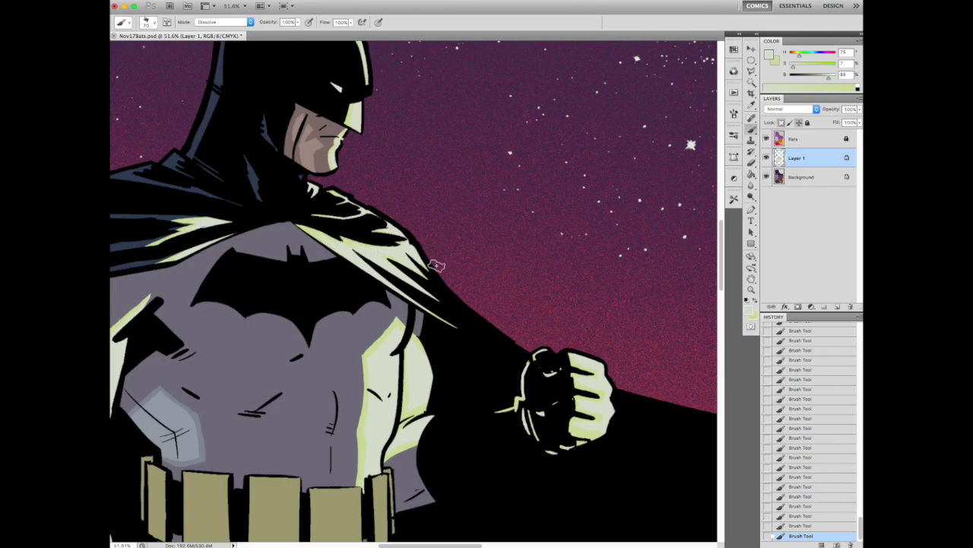
key(h)
click(379, 250)
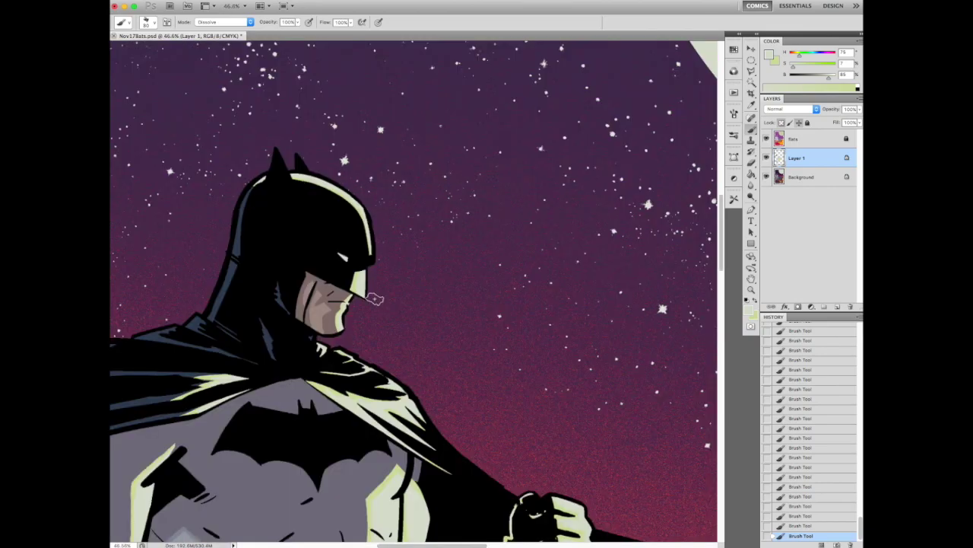
click(436, 232)
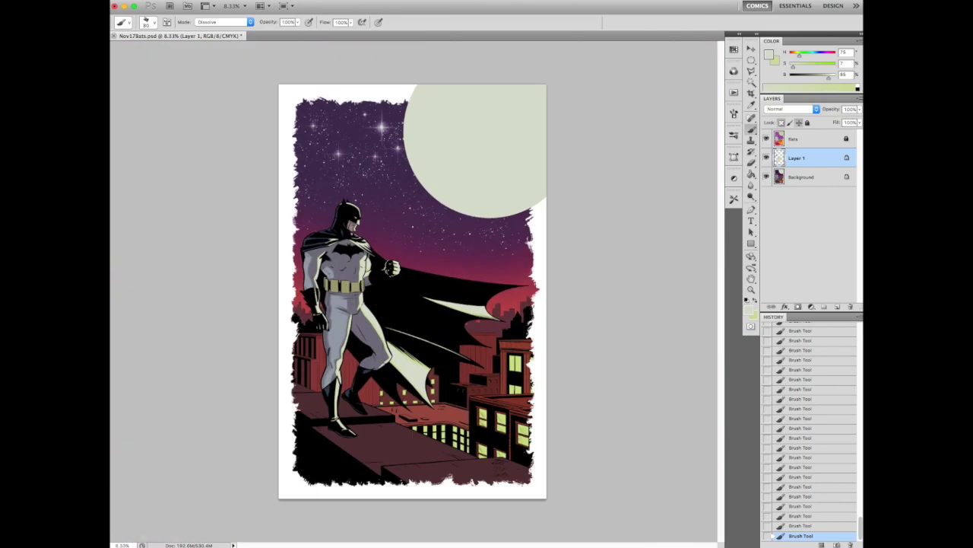
key(ctrl+minus)
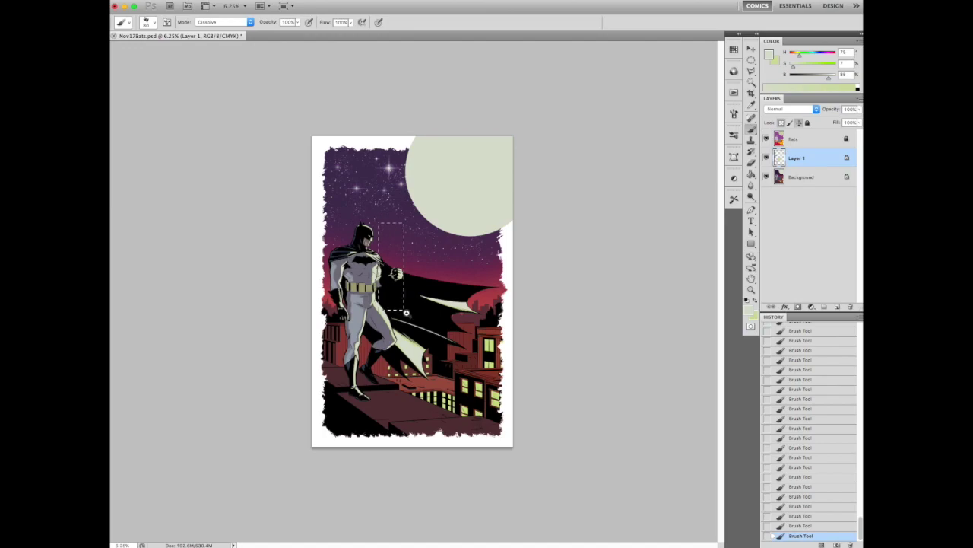
key(ctrl+0)
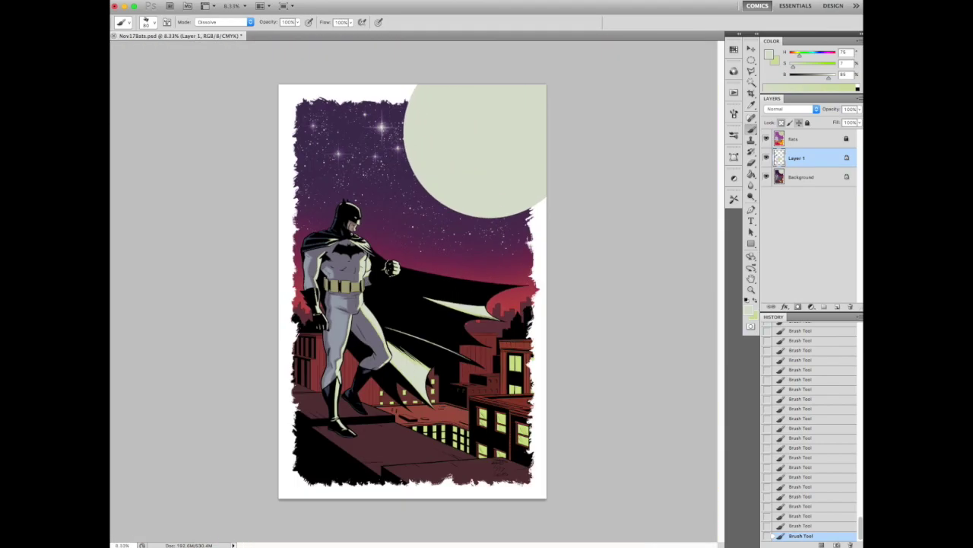
- Merge the moonlight layer into the background, select a grey tone of the suit, and darken it slightly with Hue/Saturation
click(343, 258)
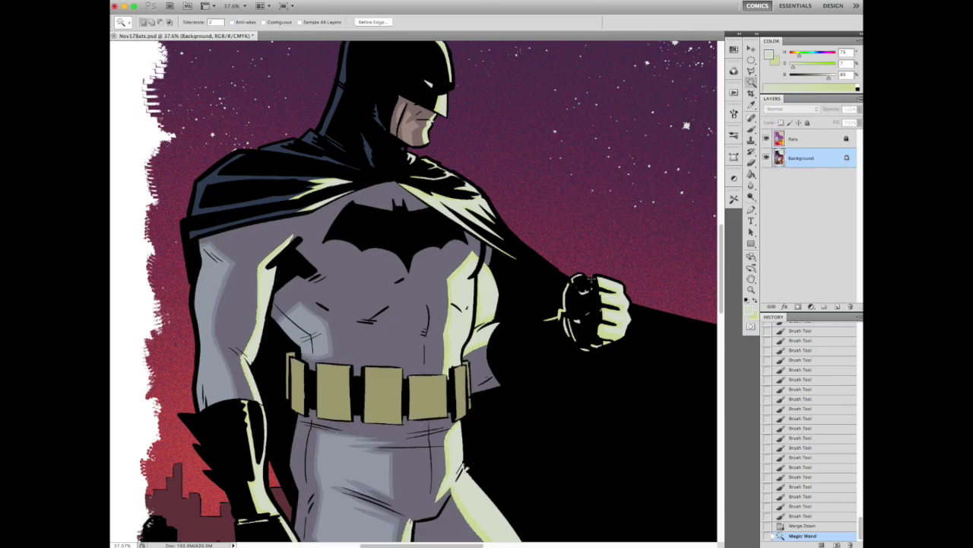
key(ctrl+u)
drag(767, 297, 763, 300)
key(ctrl+0)
key(Return)
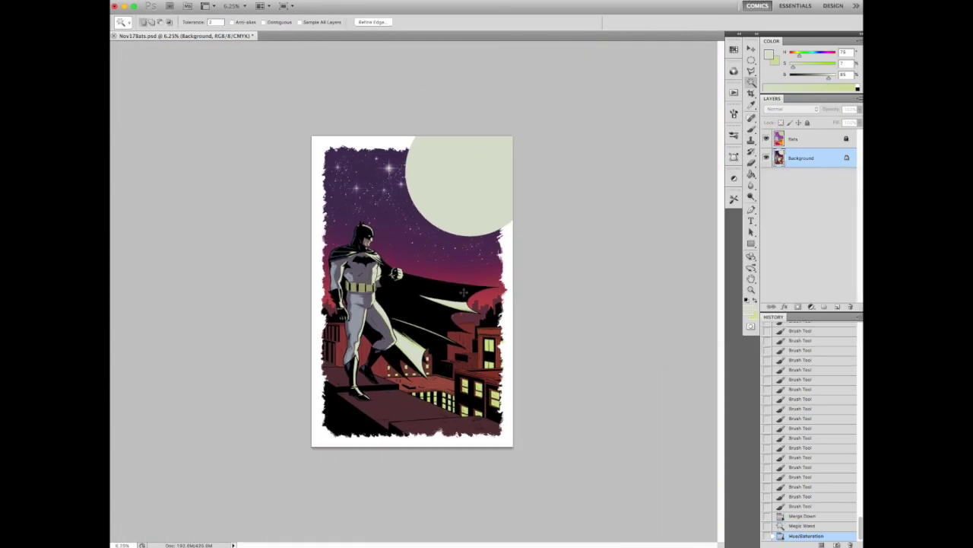
- Adjust the next selected grey tone of the suit to saturation +10 and lightness -5
key(ctrl+u)
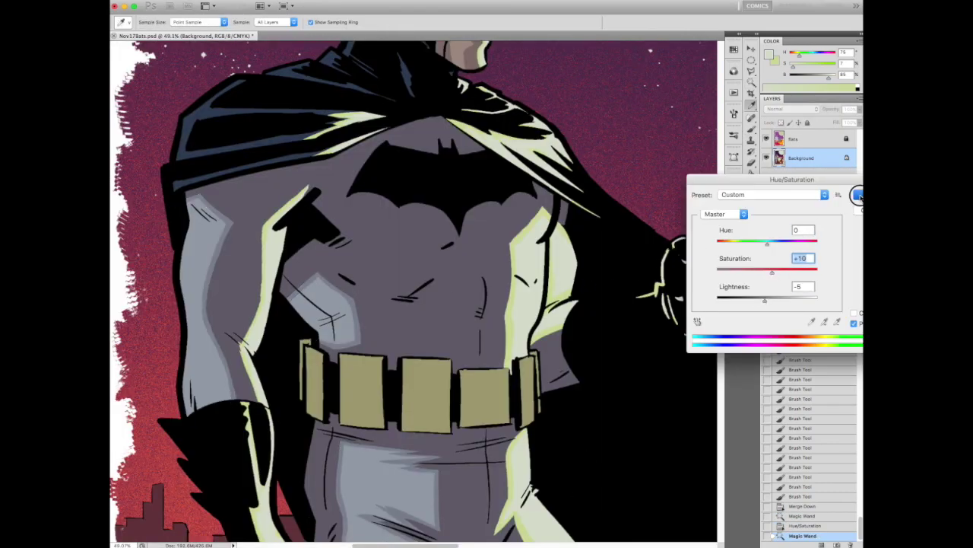
click(857, 195)
key(ctrl+0)
- Adjust the suit's light grey areas to hue +11, saturation +3 and lightness -13
scroll(381, 267, up, 5)
key(ctrl+u)
drag(767, 300, 772, 245)
key(ctrl+minus)
key(ctrl+minus)
key(ctrl+minus)
key(ctrl+minus)
key(ctrl+minus)
key(ctrl+minus)
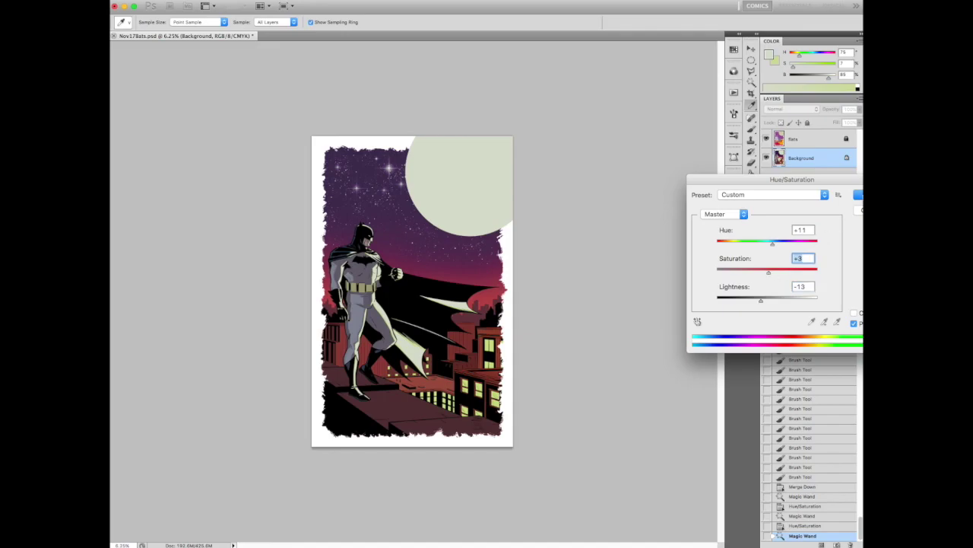
key(Return)
key(ctrl+plus)
key(ctrl+minus)
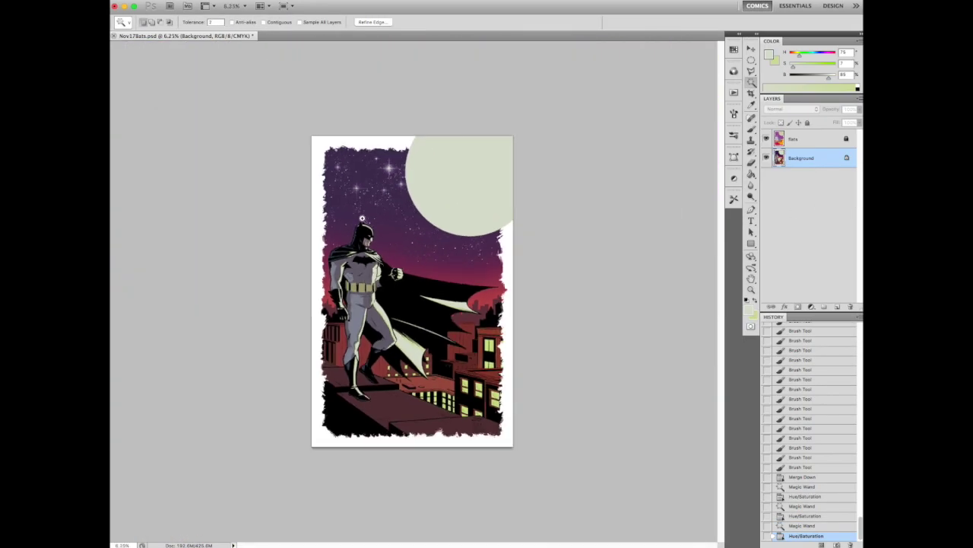
- Clear the selection and fill the cowl's eye with the pale moonlight colour
scroll(366, 221, up, 15)
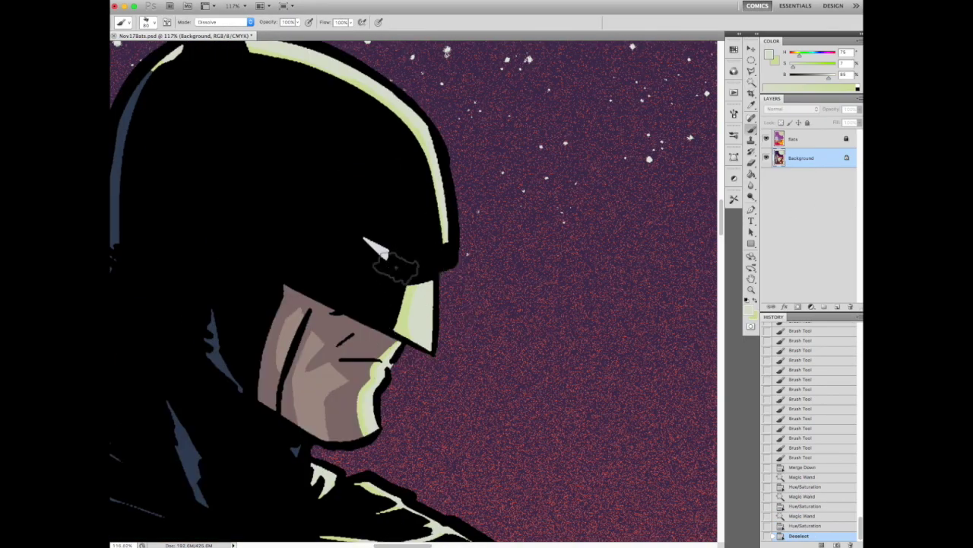
key(ctrl+d)
key(g)
click(369, 284)
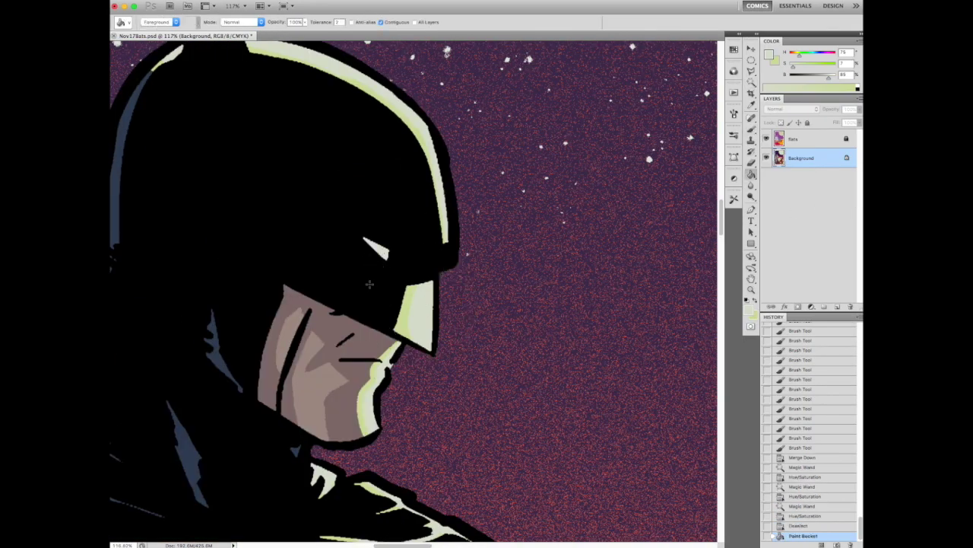
- Examine the recoloured figure up close and within the whole illustration
scroll(369, 284, down, 10)
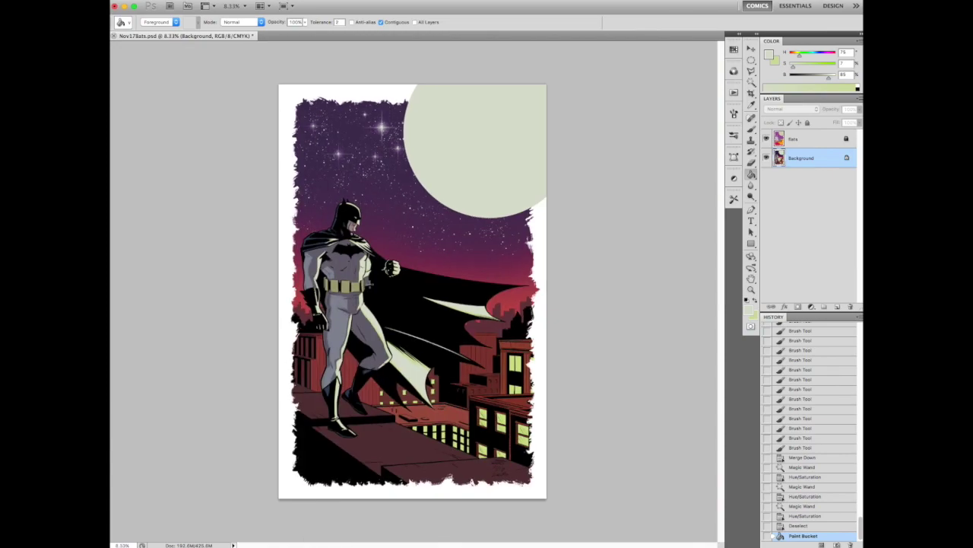
scroll(434, 274, up, 5)
scroll(397, 406, down, 6)
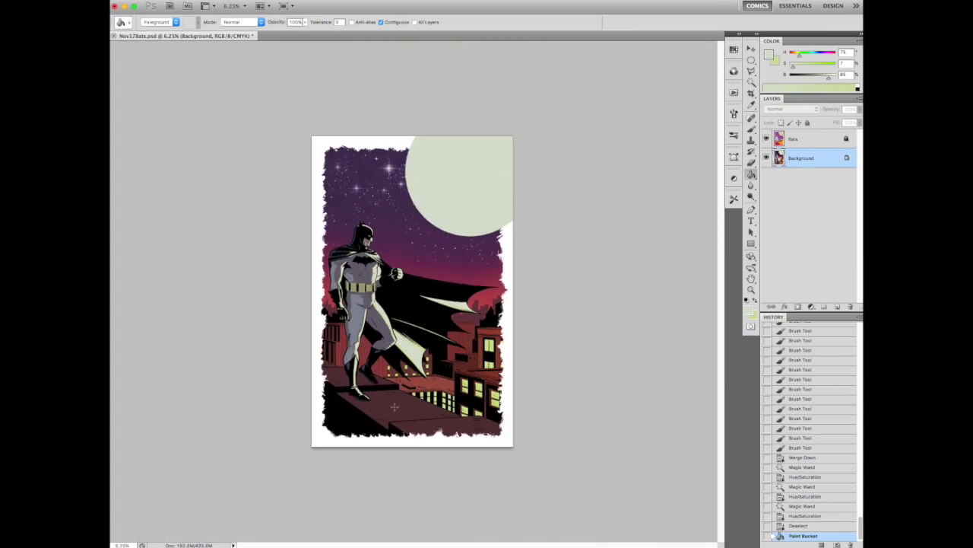
scroll(385, 268, up, 8)
key(b)
scroll(325, 378, down, 4)
scroll(349, 276, up, 2)
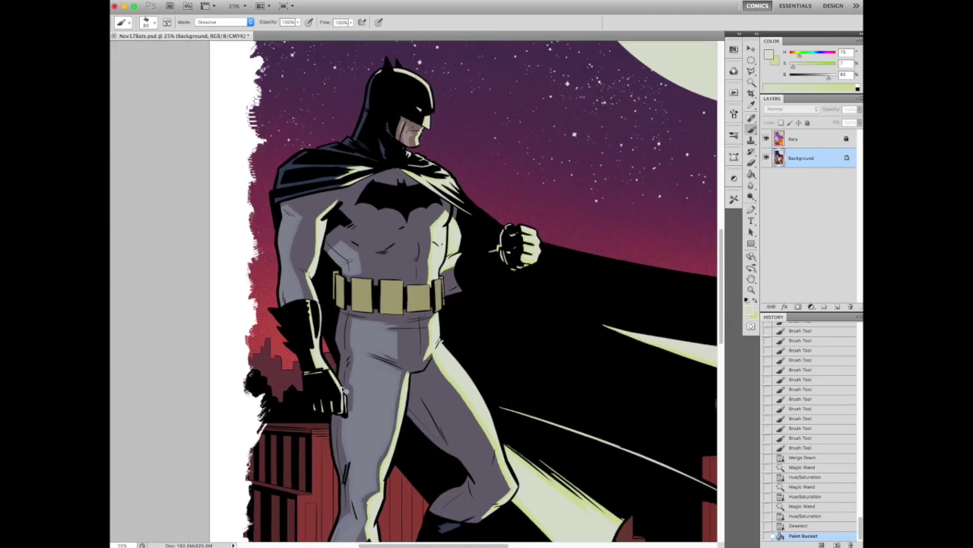
scroll(341, 388, down, 2)
scroll(403, 260, up, 3)
- Select the utility belt's colour, copy it to a new layer, and darken it to lightness -20 with Hue/Saturation
key(w)
scroll(343, 289, down, 4)
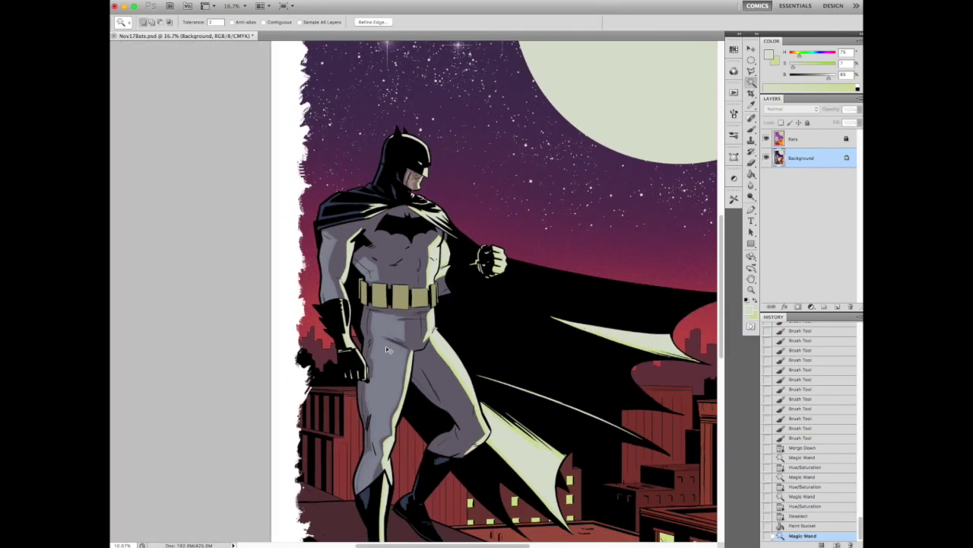
click(338, 285)
key(ctrl+j)
scroll(551, 291, up, 3)
key(ctrl+u)
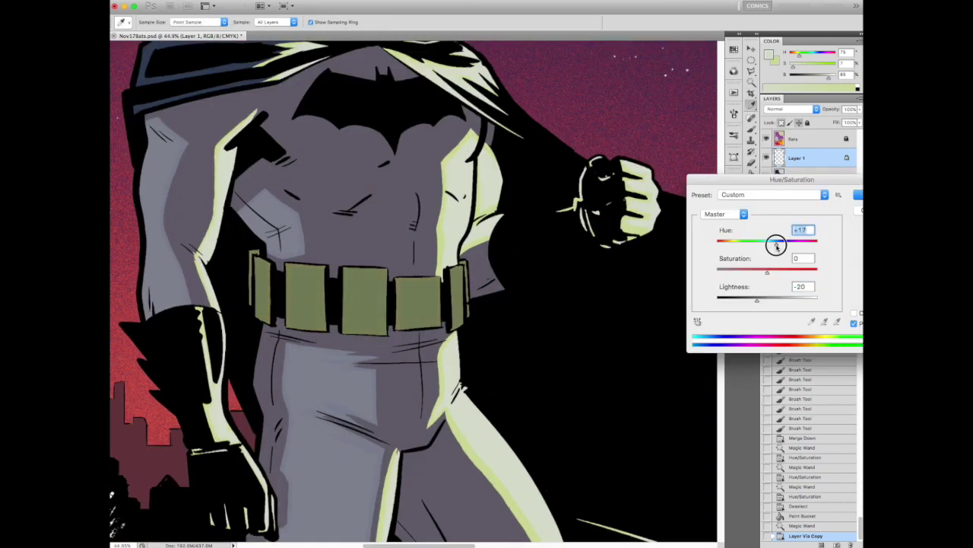
key(Return)
- Brush yellow-green light onto the upper and moon-facing edges of the middle and right-hand belt pouches
key(b)
scroll(365, 263, up, 5)
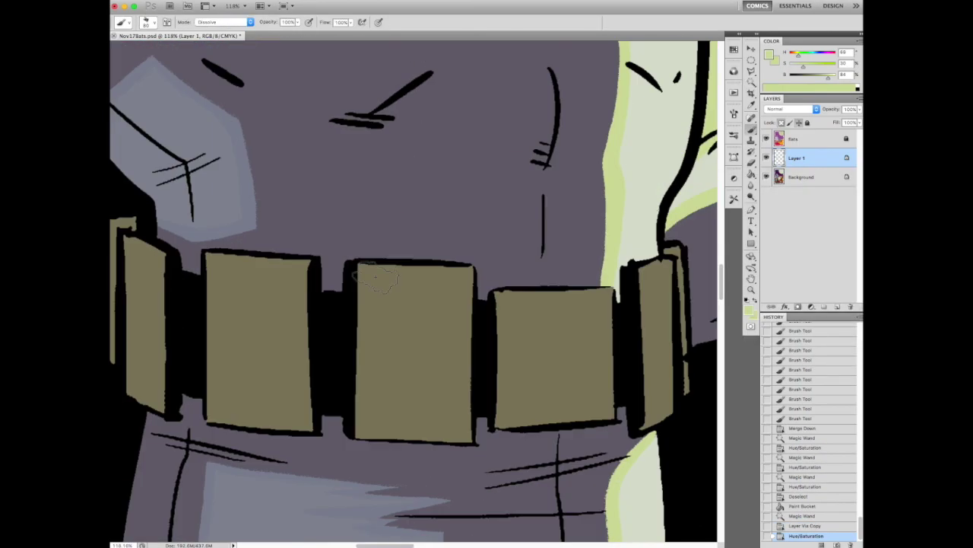
mouse_move(364, 268)
mouse_down()
mouse_move(465, 283)
mouse_move(478, 443)
mouse_move(448, 274)
mouse_move(414, 435)
mouse_up()
scroll(528, 285, right, 2)
scroll(407, 283, down, 1)
drag(435, 284, 536, 292)
mouse_move(441, 303)
mouse_down()
mouse_move(532, 313)
mouse_move(532, 391)
mouse_up()
- Brush pale moonlight inside the yellow-green edges on the belt's lit pouches
mouse_move(479, 308)
mouse_down()
mouse_move(423, 280)
mouse_move(437, 404)
mouse_up()
drag(424, 305, 431, 378)
mouse_move(440, 302)
mouse_down()
mouse_move(432, 387)
mouse_move(396, 338)
mouse_up()
mouse_move(380, 288)
mouse_down()
mouse_move(439, 308)
mouse_move(418, 297)
mouse_move(457, 296)
mouse_up()
mouse_move(468, 373)
mouse_down()
mouse_move(460, 303)
mouse_move(355, 324)
mouse_move(396, 323)
mouse_move(378, 275)
mouse_up()
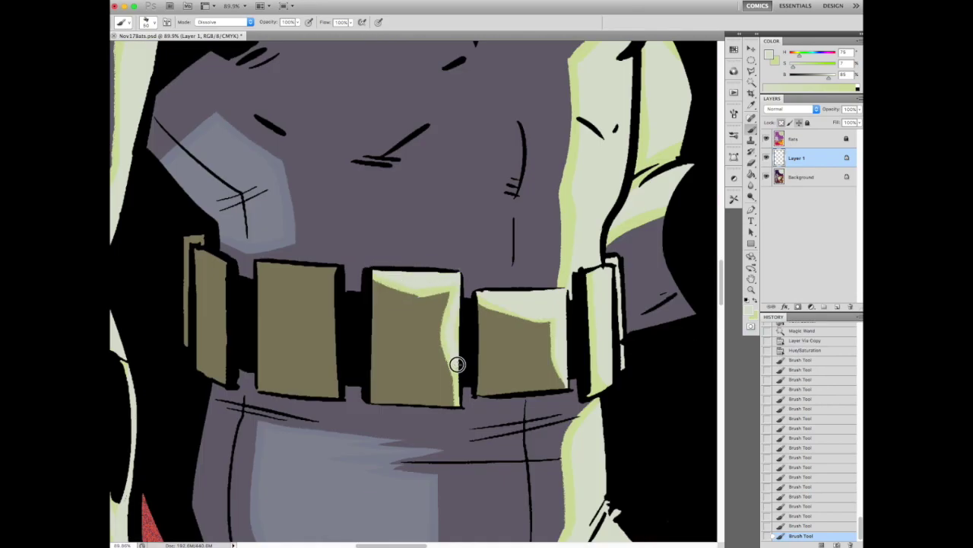
- Examine the belt's new lighting against the rest of the figure and the full illustration
key(ctrl+minus)
key(ctrl+minus)
key(ctrl+minus)
key(ctrl+minus)
key(ctrl+minus)
key(ctrl+minus)
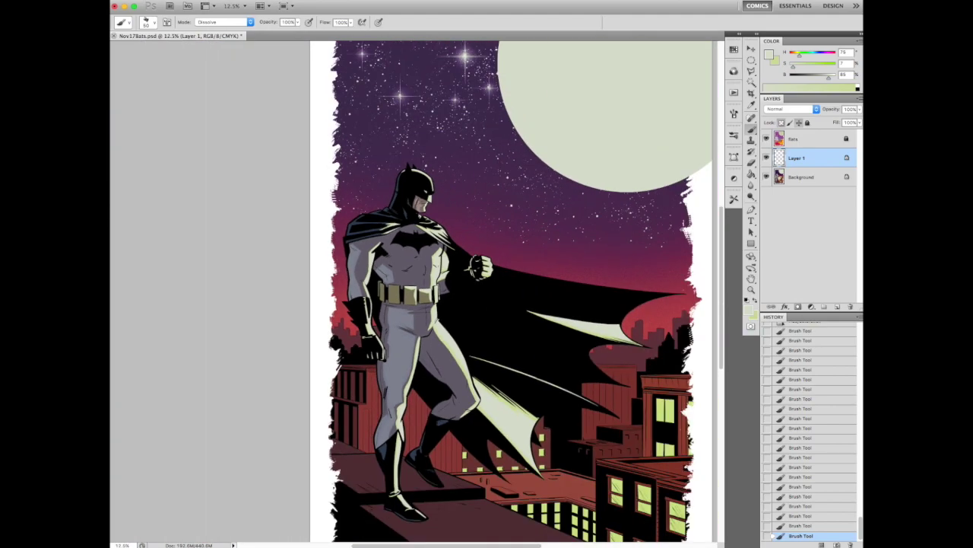
scroll(414, 290, up, 5)
key(ctrl+minus)
key(ctrl+minus)
key(ctrl+minus)
key(ctrl+minus)
key(ctrl+minus)
key(ctrl+minus)
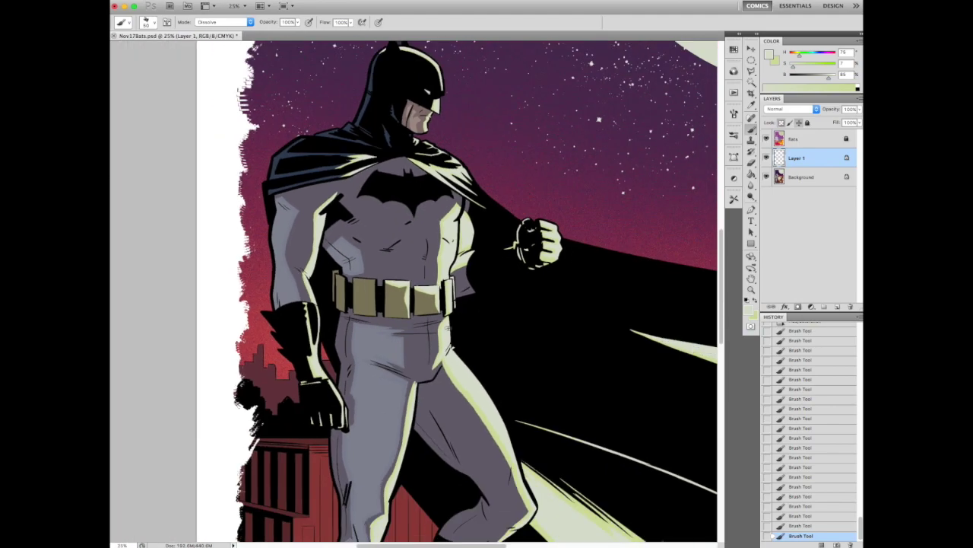
- Select the belt's dark olive base colour and adjust it with Hue/Saturation to hue +11 and lightness -9
scroll(418, 334, up, 5)
key(w)
click(449, 331)
key(ctrl+u)
drag(767, 298, 762, 301)
drag(767, 242, 772, 243)
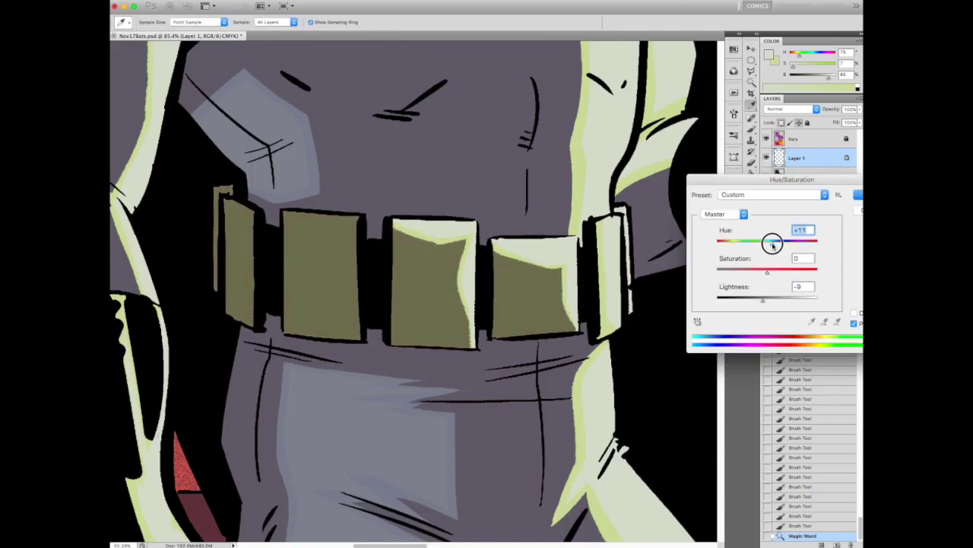
key(Return)
key(ctrl+minus)
key(ctrl+minus)
key(ctrl+minus)
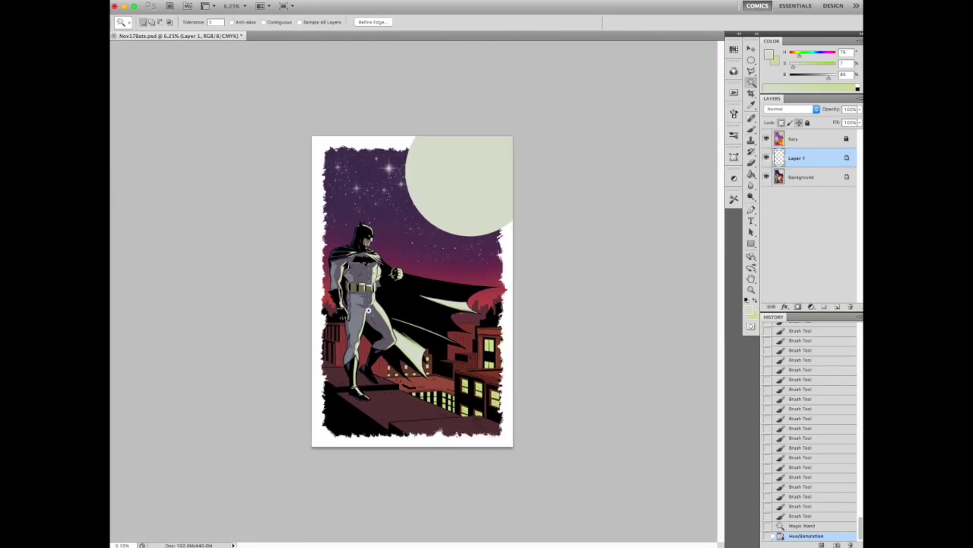
- Try brushing a lighter olive reflected light along the left and lower edges of the belt pouches
key(b)
scroll(469, 293, up, 5)
alt+click(469, 292)
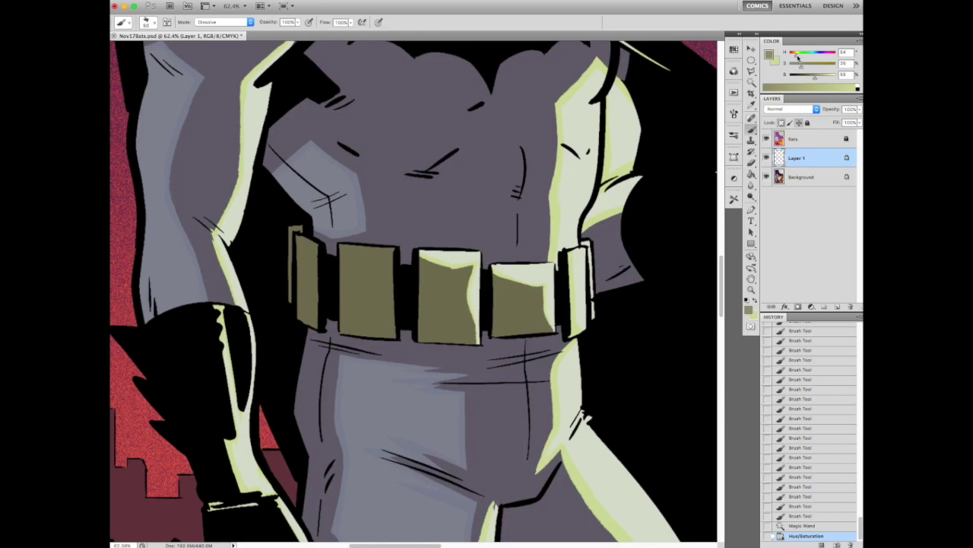
scroll(347, 417, up, 3)
mouse_move(393, 276)
mouse_down()
mouse_move(406, 326)
mouse_move(402, 282)
mouse_up()
scroll(535, 217, down, 2)
drag(535, 217, 532, 335)
mouse_move(525, 327)
mouse_down()
mouse_move(555, 344)
mouse_move(612, 348)
mouse_up()
scroll(524, 336, down, 4)
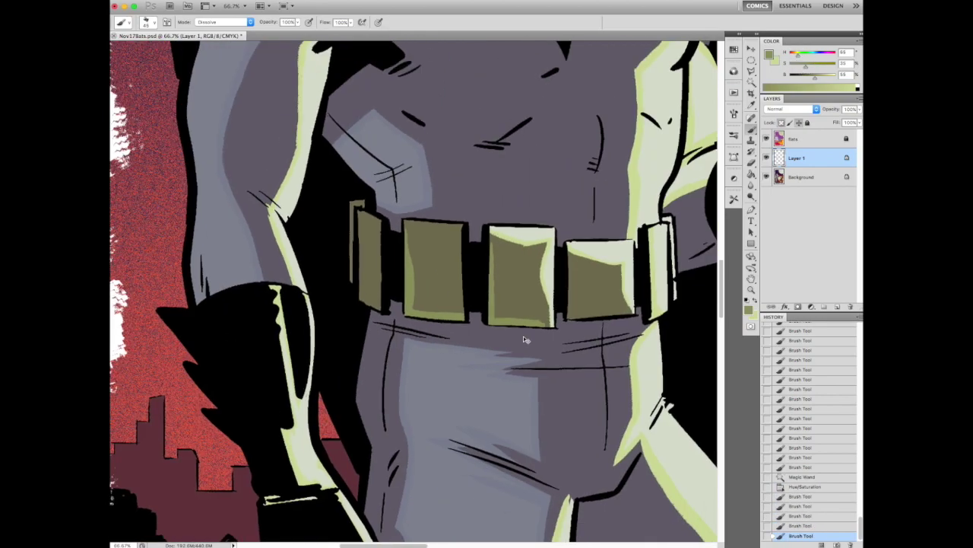
scroll(414, 295, up, 4)
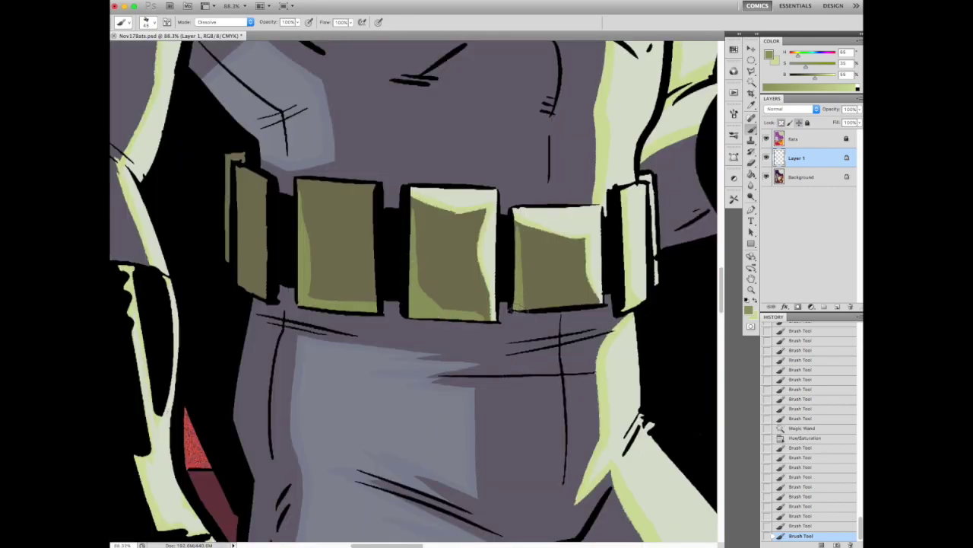
scroll(532, 300, down, 5)
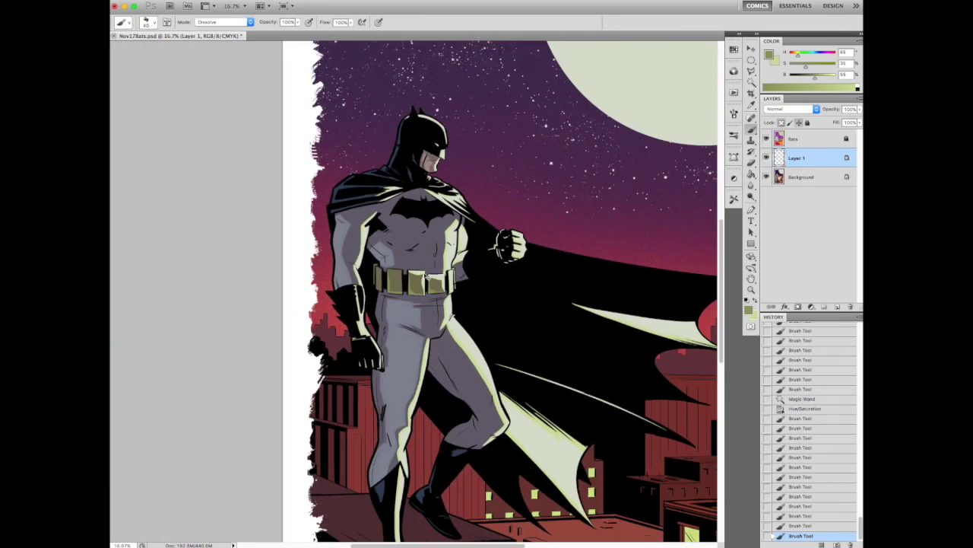
- Refill the lighter edges of the belt pouches with the flat dark olive base colour and clear the selection
scroll(444, 307, up, 4)
key(ctrl+d)
key(w)
click(445, 307)
key(alt+BackSpace)
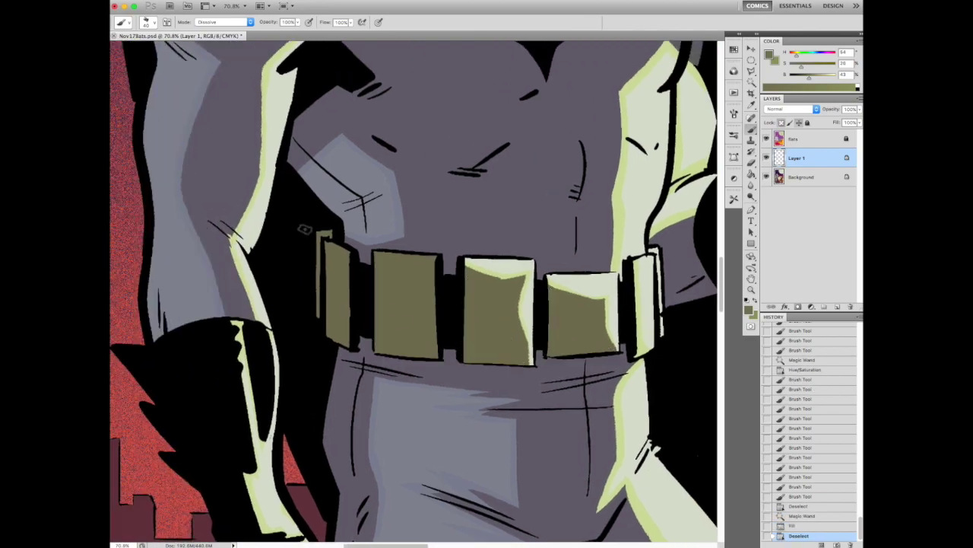
key(alt+BackSpace)
scroll(421, 299, down, 1)
key(ctrl+d)
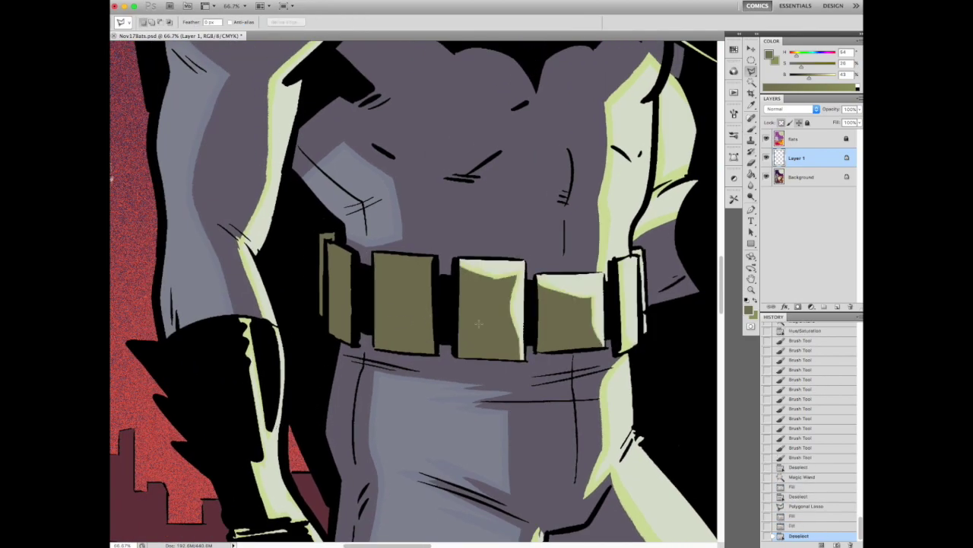
- Select the suit's blue-grey highlight shade on the Background layer and darken it slightly with Hue/Saturation
click(801, 176)
key(w)
click(437, 426)
key(ctrl+u)
drag(767, 297, 761, 302)
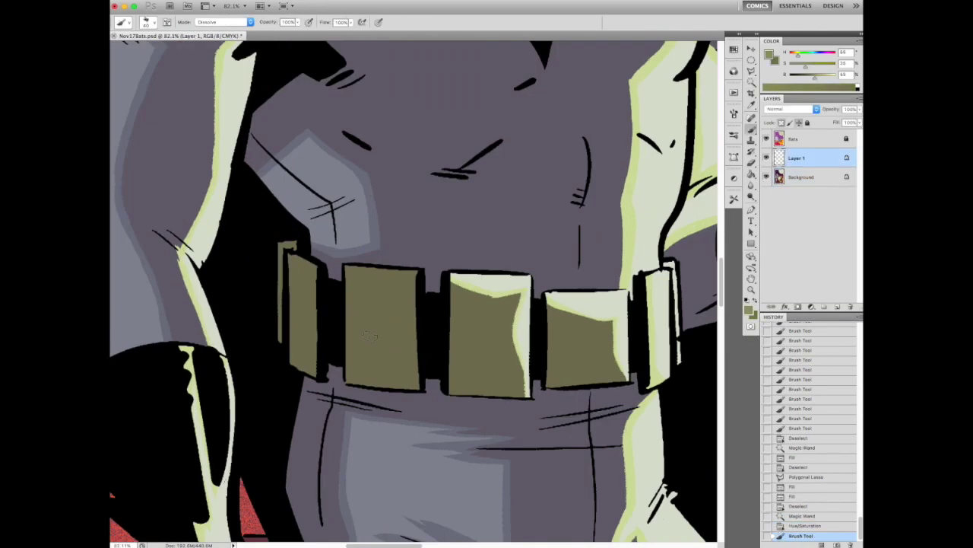
- Brush lighter olive reflected light along the left and lower edges of the two left-hand pouches and the middle pouch's left edge
mouse_move(347, 267)
mouse_down()
mouse_move(356, 346)
mouse_move(350, 362)
mouse_move(343, 277)
mouse_move(349, 382)
mouse_up()
drag(349, 380, 407, 386)
mouse_move(290, 259)
mouse_down()
mouse_move(283, 321)
mouse_move(319, 378)
mouse_move(296, 361)
mouse_up()
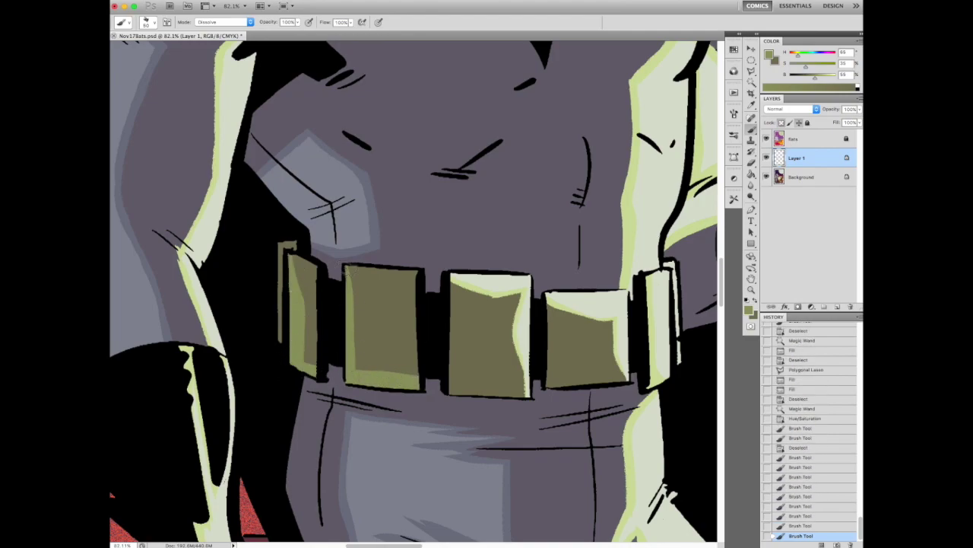
drag(351, 272, 357, 371)
drag(450, 289, 453, 388)
mouse_move(456, 392)
mouse_down()
mouse_move(492, 394)
mouse_move(456, 365)
mouse_move(460, 327)
mouse_up()
- Brush the same olive reflected light onto the right-hand pouch's left and lower edges and refine the shapes on the neighbouring pouches
scroll(448, 388, down, 5)
scroll(438, 245, up, 5)
drag(437, 245, 435, 316)
drag(441, 314, 504, 311)
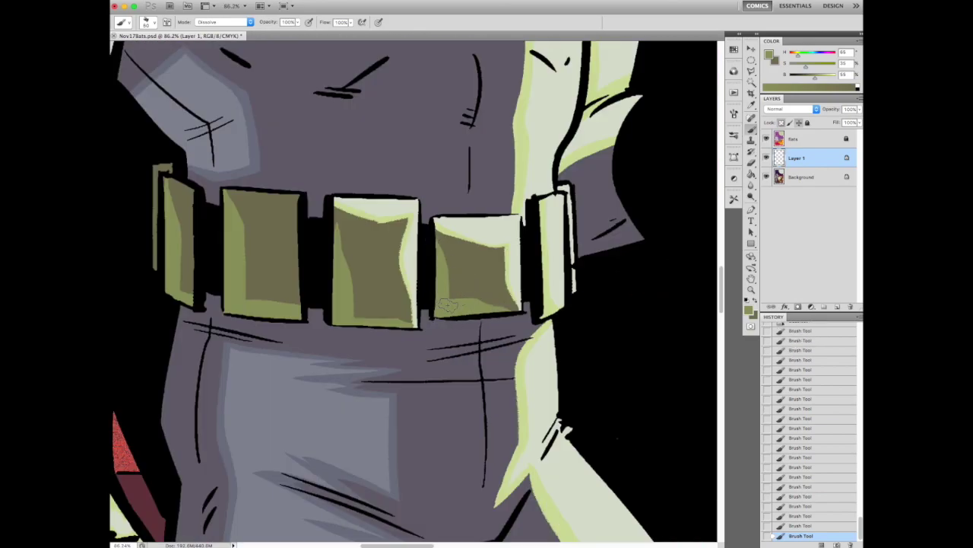
scroll(448, 304, down, 3)
scroll(419, 284, up, 4)
mouse_move(408, 240)
mouse_down()
mouse_move(405, 273)
mouse_move(527, 339)
mouse_up()
scroll(387, 361, down, 5)
scroll(405, 294, up, 4)
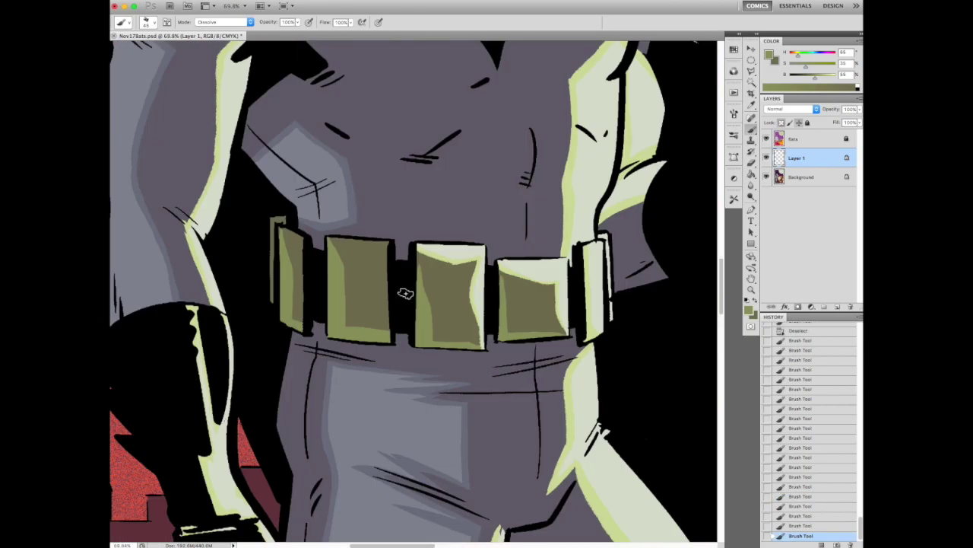
- Select the pouches' olive reflected light and mute it with Hue/Saturation to hue -4, saturation -24 and lightness -3
key(w)
click(283, 297)
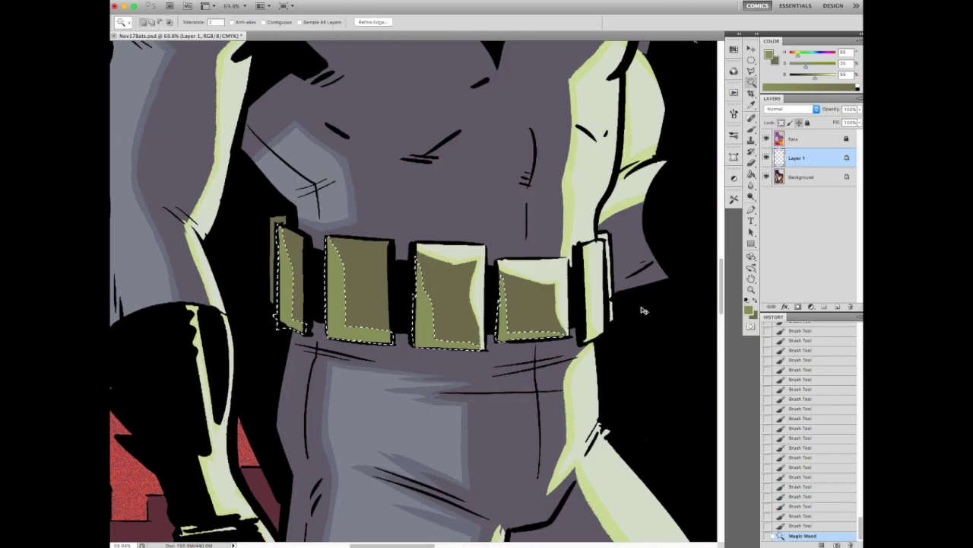
key(ctrl+u)
drag(768, 297, 760, 301)
key(ctrl+0)
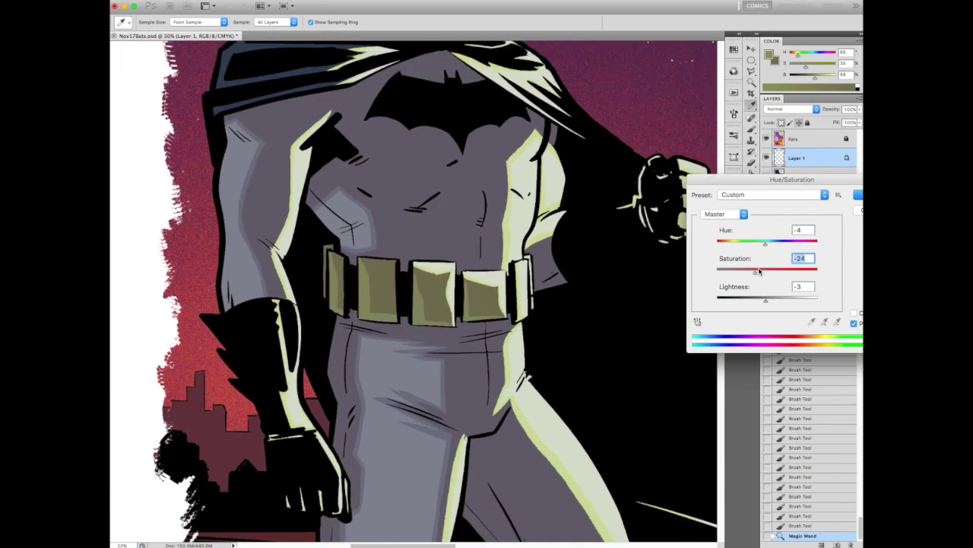
click(858, 194)
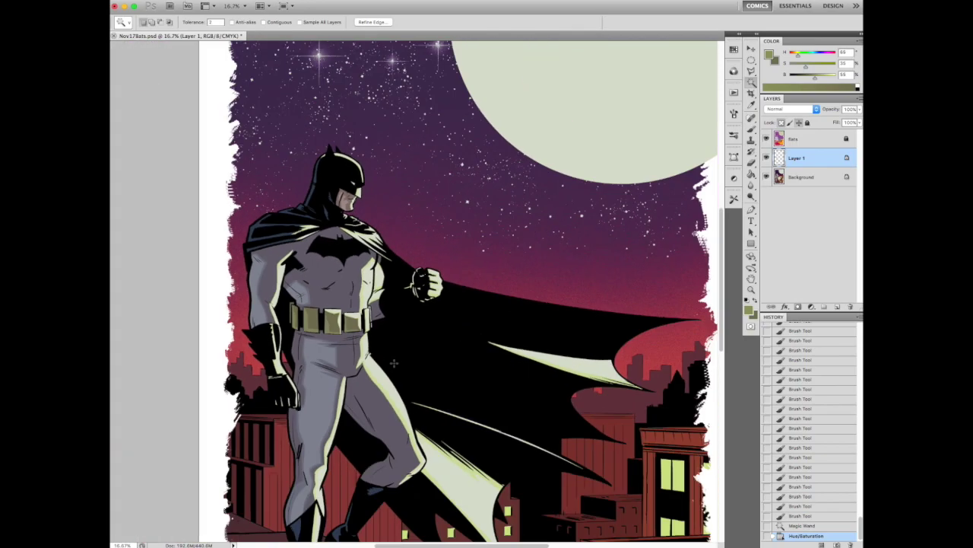
- Merge the belt lighting layer down into the Background layer and clear the selection
key(ctrl+e)
click(383, 271)
key(ctrl+d)
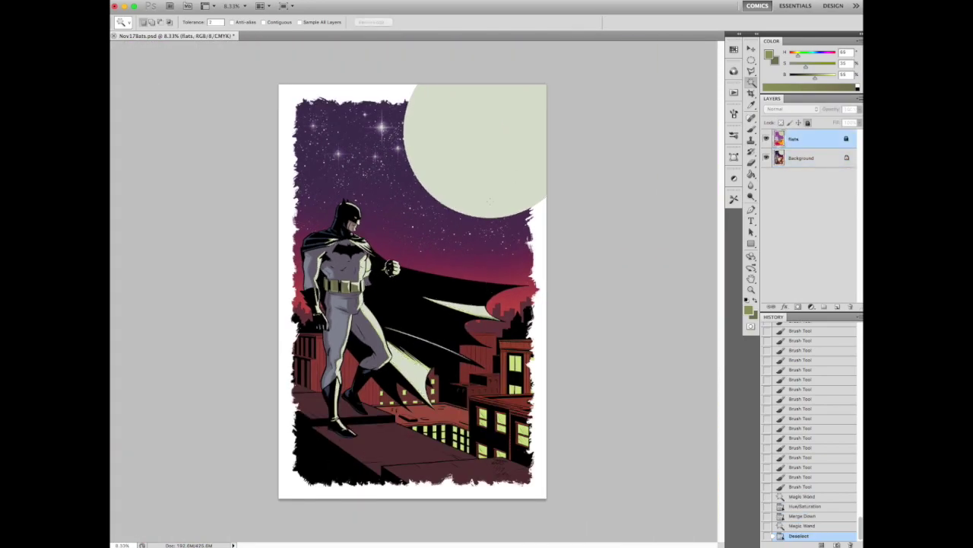
- Select the moon, copy it to a new layer and fill it with white
click(489, 199)
key(ctrl+j)
key(Return)
scroll(502, 289, up, 2)
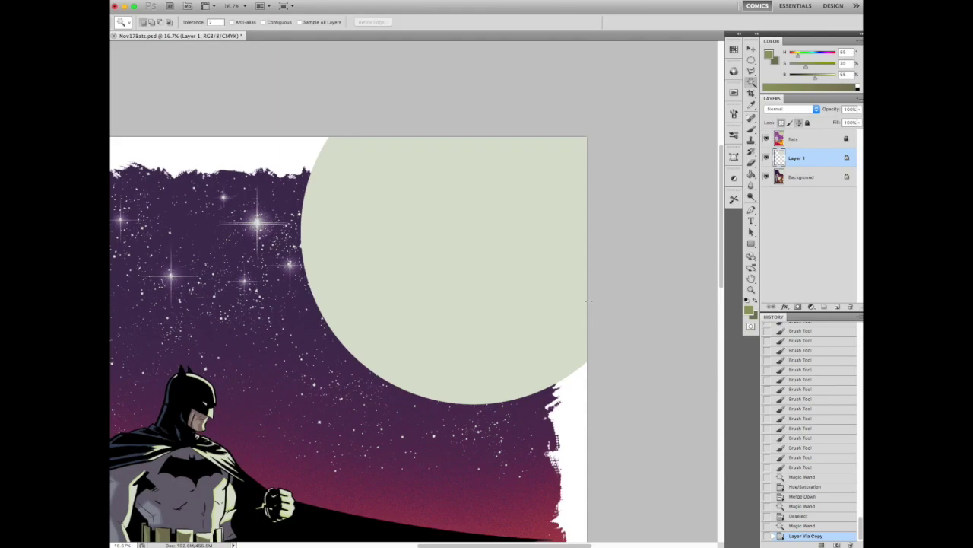
key(b)
key(x)
key(alt+BackSpace)
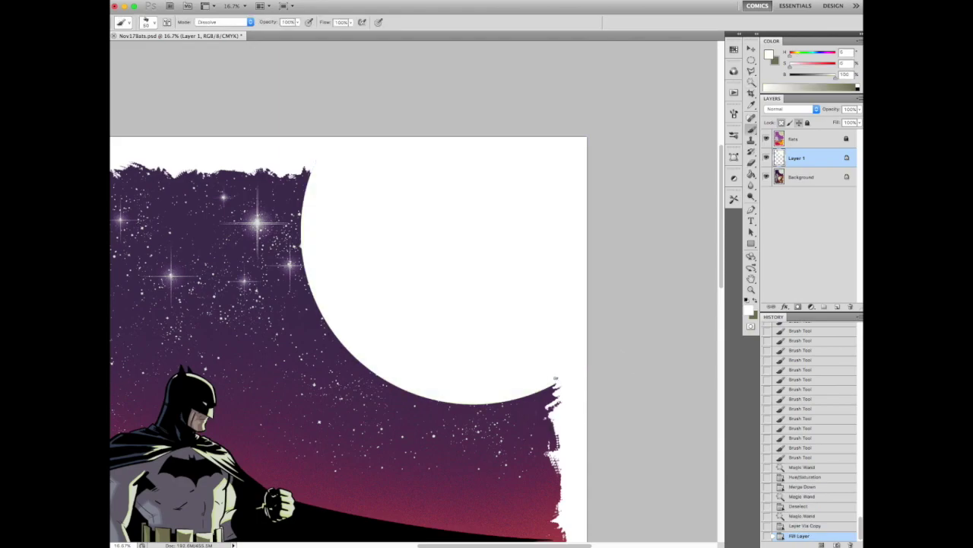
- Brush sampled yellow-green shading along the moon's lower-left side with a large soft Dissolve brush at 30% flow
scroll(556, 380, down, 4)
scroll(427, 207, up, 3)
right_click(434, 235)
click(304, 187)
key(Return)
scroll(356, 210, down, 1)
key(bracketright)
key(bracketright)
key(bracketright)
key(bracketright)
key(bracketright)
key(bracketright)
alt+click(274, 441)
mouse_move(380, 135)
mouse_down()
mouse_move(361, 185)
mouse_move(537, 283)
mouse_move(428, 329)
mouse_up()
drag(600, 332, 409, 89)
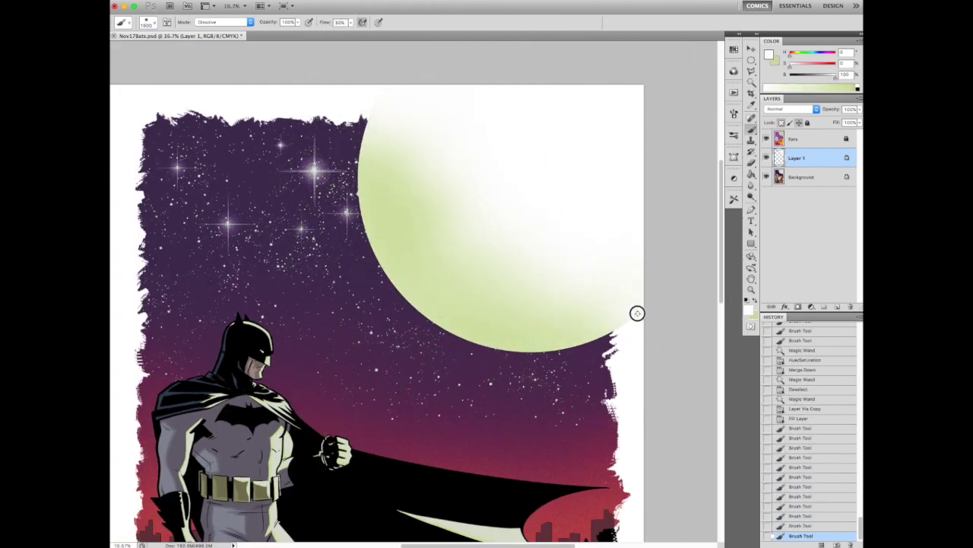
- Extend the yellow-green shading further across the centre of the moon
alt+click(391, 218)
mouse_move(498, 213)
mouse_down()
mouse_move(380, 119)
mouse_move(465, 80)
mouse_move(446, 191)
mouse_move(452, 201)
mouse_up()
key(x)
key(super+minus)
key(super+minus)
key(super+minus)
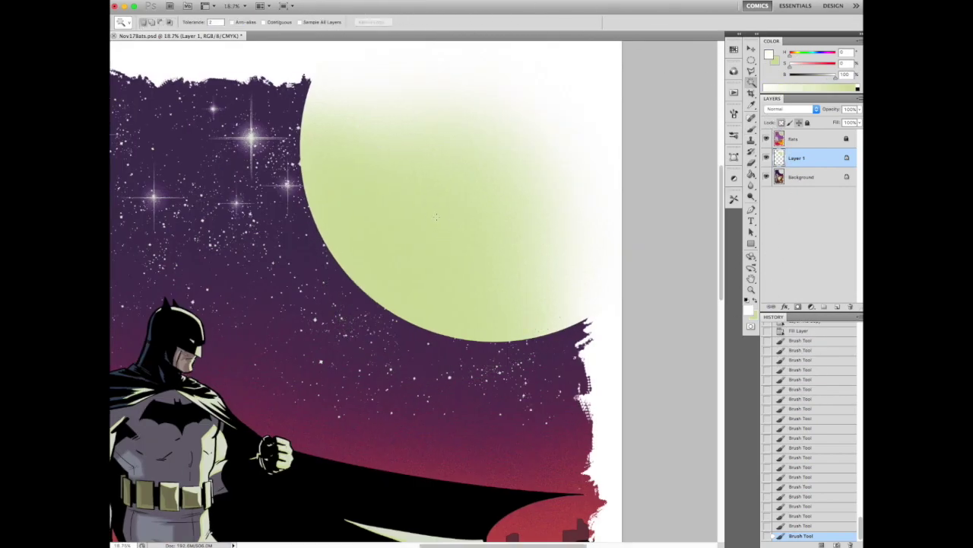
- Mute the moon's yellow-green shading with Hue/Saturation to hue -8, saturation -39 and lightness -4
key(super+u)
drag(766, 269, 744, 270)
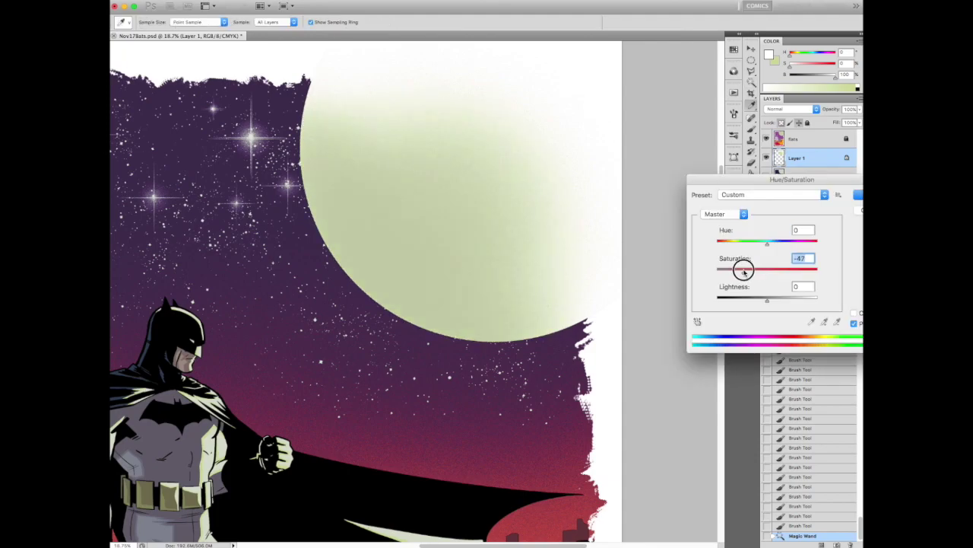
drag(763, 301, 765, 300)
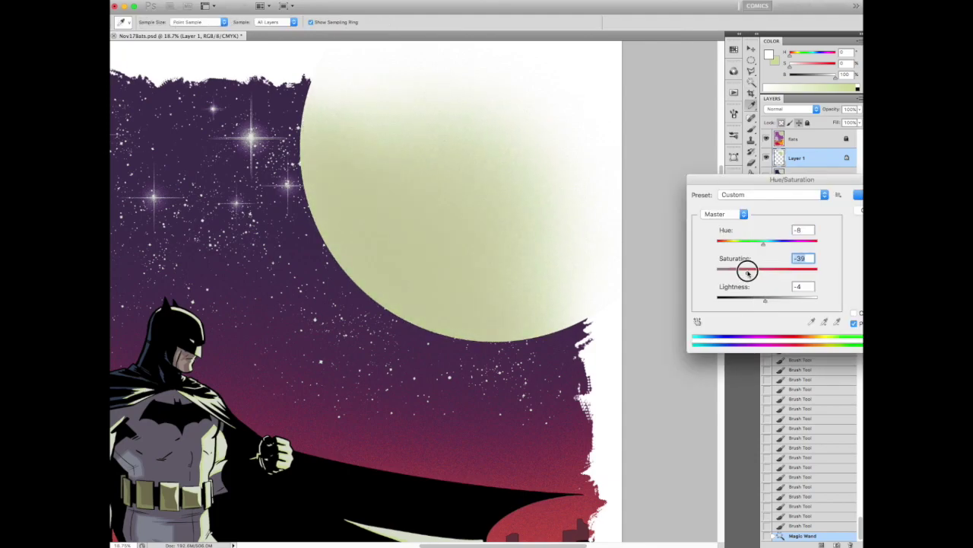
key(super+minus)
key(Return)
key(super+minus)
key(super+d)
- Spread the muted olive shading towards the moon's right side and brush white back along its upper and right edges
key(b)
key(super+plus)
key(super+plus)
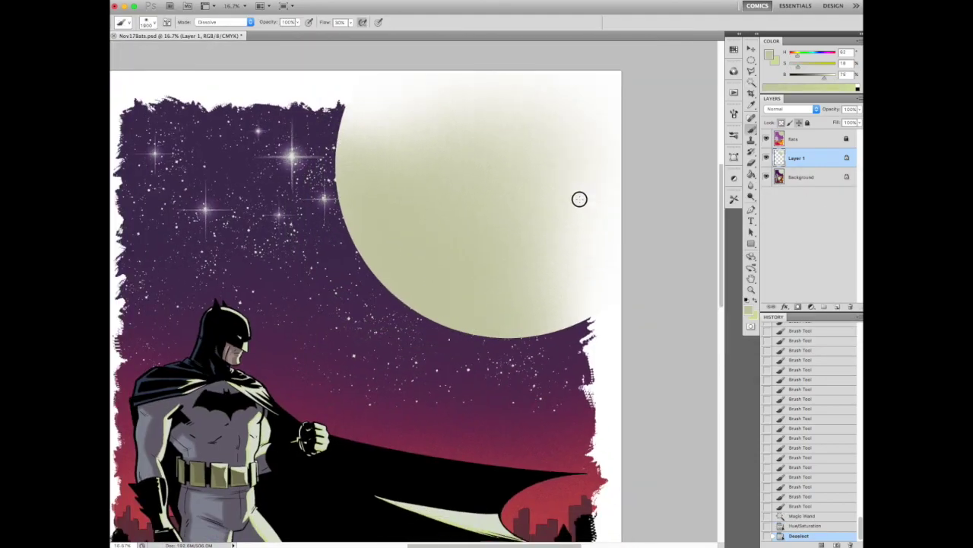
key(x)
key(bracketright)
key(bracketright)
key(bracketright)
key(bracketright)
key(bracketright)
click(526, 145)
click(547, 157)
drag(384, 124, 329, 93)
click(630, 308)
key(bracketleft)
key(bracketleft)
key(bracketleft)
key(bracketleft)
key(bracketleft)
click(613, 319)
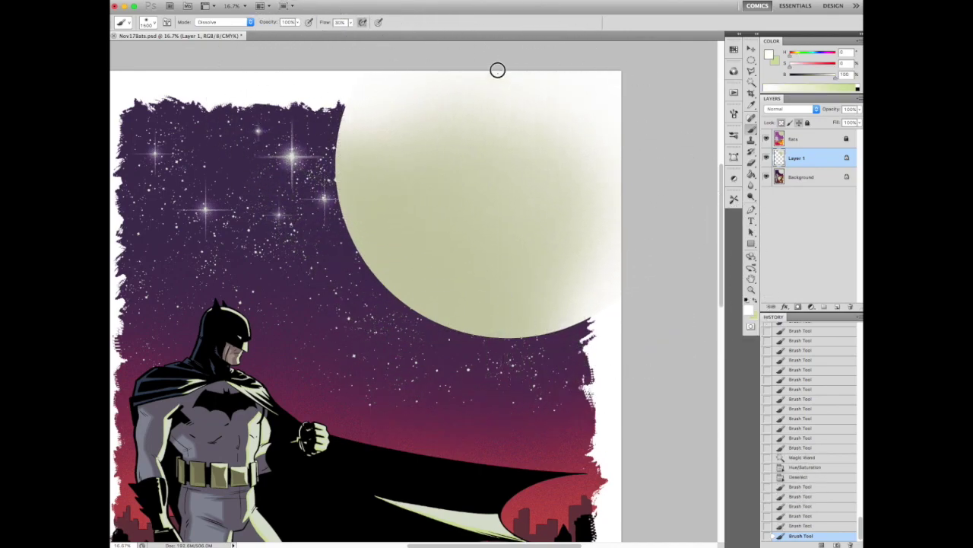
- Brush white onto the moon's upper area and sampled muted olive onto its left and lower-right edges
click(567, 114)
key(bracketright)
key(bracketright)
key(bracketright)
key(bracketright)
key(bracketright)
alt+click(365, 106)
click(370, 163)
click(357, 167)
click(576, 308)
scroll(413, 304, down, 3)
scroll(413, 162, up, 2)
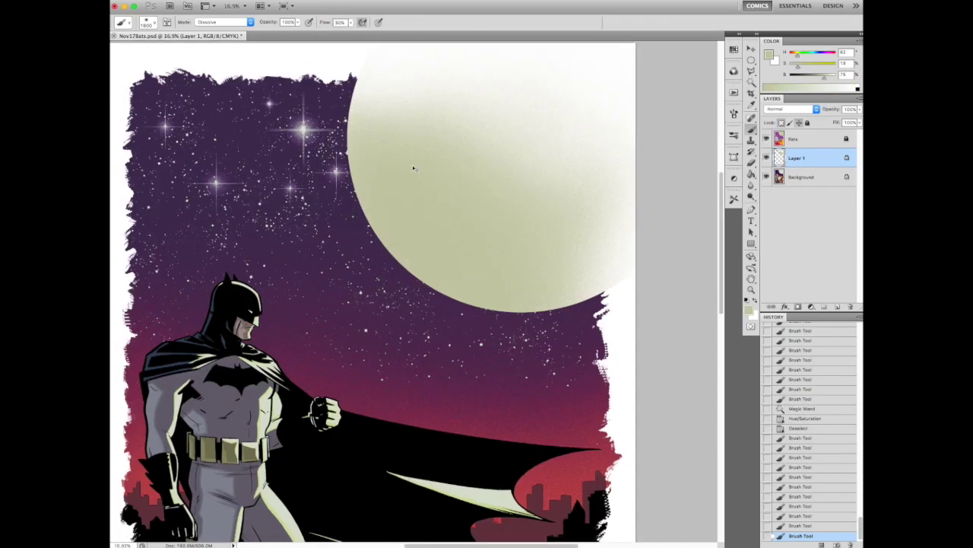
- Refill the moon with white and brush a faint muted olive tone over its lower part
scroll(522, 239, down, 1)
key(x)
click(522, 239)
alt+click(537, 282)
click(482, 239)
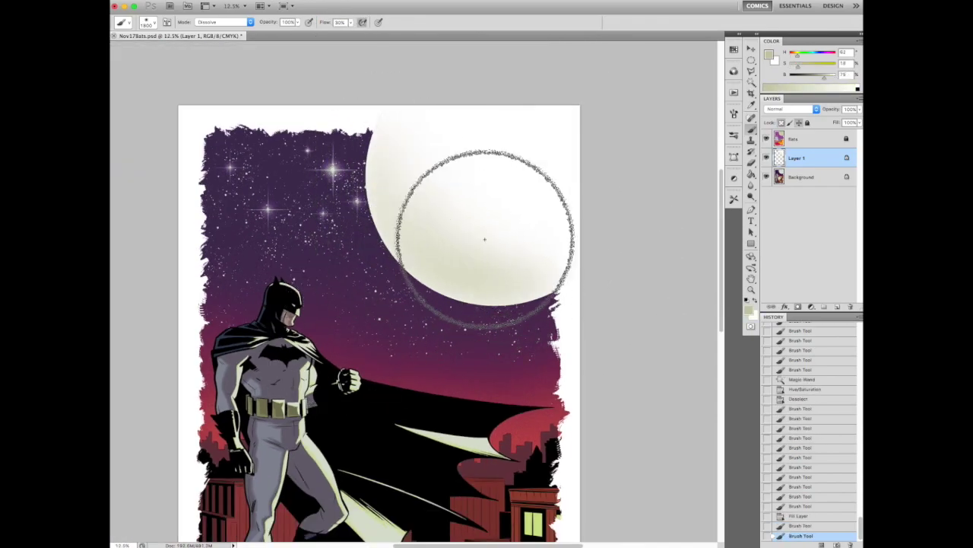
- Build up the muted olive shading along the moon's left and lower edges with overlapping soft dabs
click(524, 305)
click(525, 304)
click(449, 250)
click(419, 198)
click(456, 243)
click(487, 289)
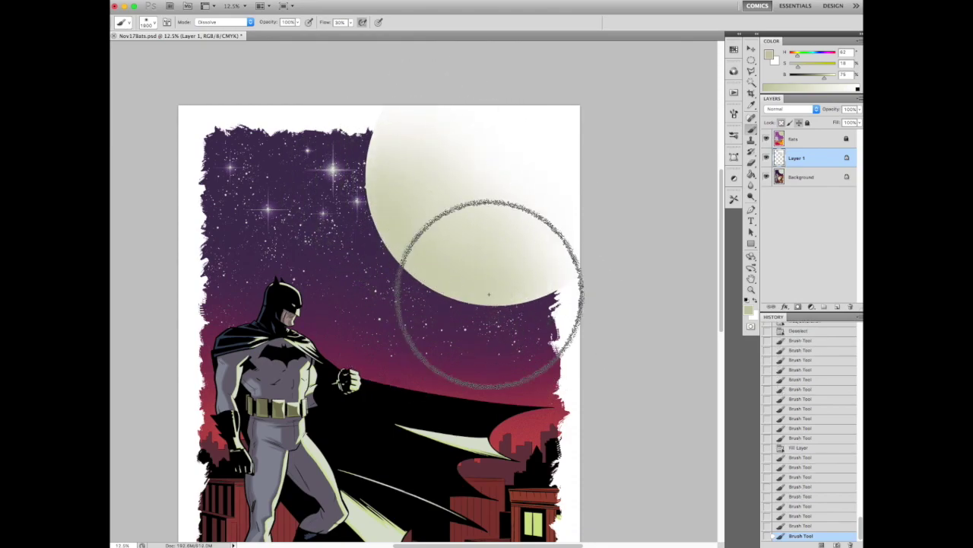
click(487, 289)
- Smooth the moon's olive-to-white gradient with soft dabs, enlarging the brush to 2100 px
scroll(494, 293, down, 3)
scroll(501, 297, up, 5)
key(bracketright)
key(bracketright)
key(bracketright)
click(435, 195)
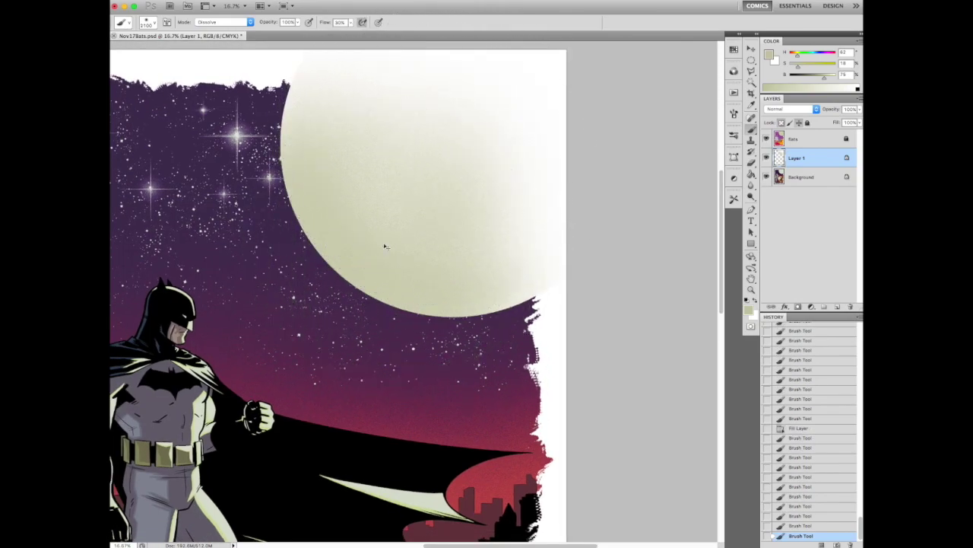
scroll(385, 245, down, 5)
scroll(384, 241, up, 5)
click(413, 130)
click(602, 326)
scroll(479, 228, down, 4)
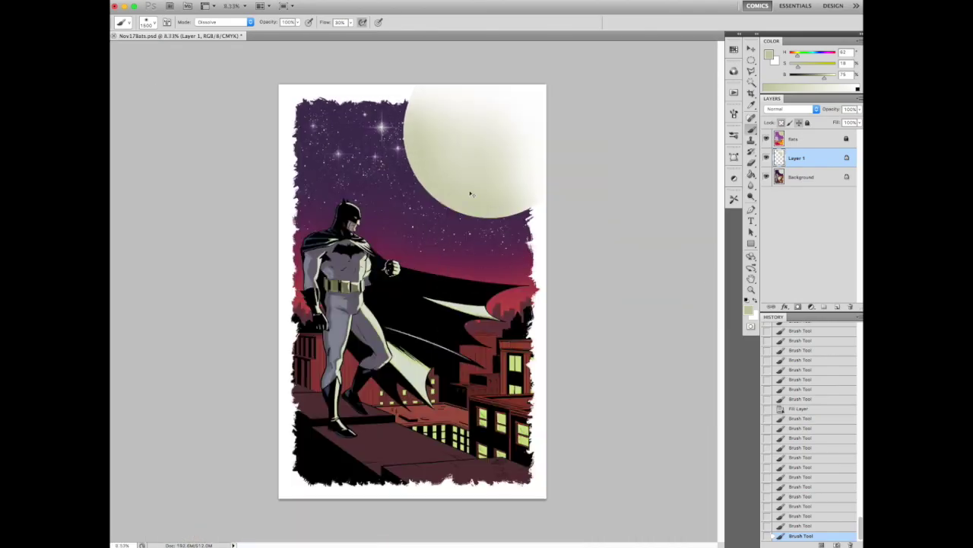
- Select the moon's olive specks by colour and brush a darker olive along the left and lower edges
scroll(457, 152, up, 8)
key(w)
click(424, 254)
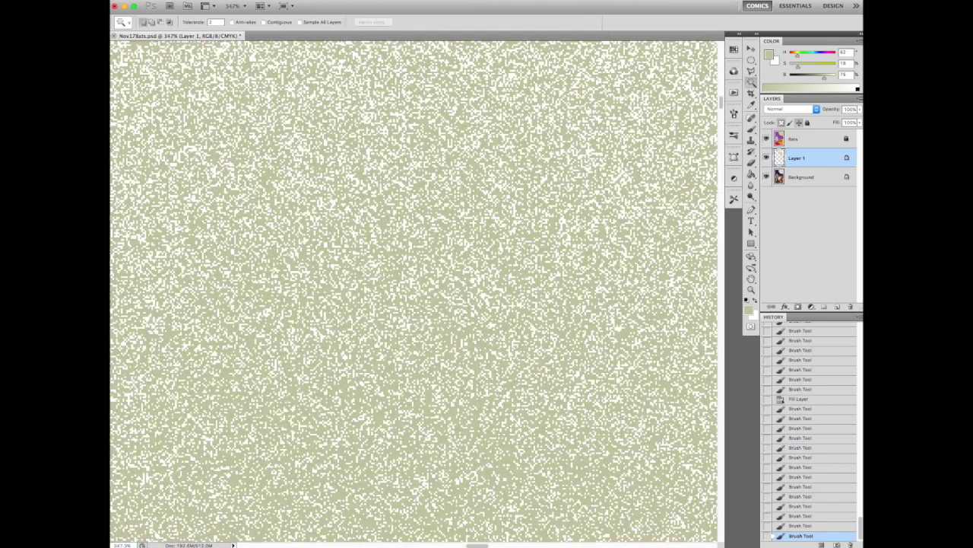
scroll(424, 254, down, 8)
key(b)
click(423, 347)
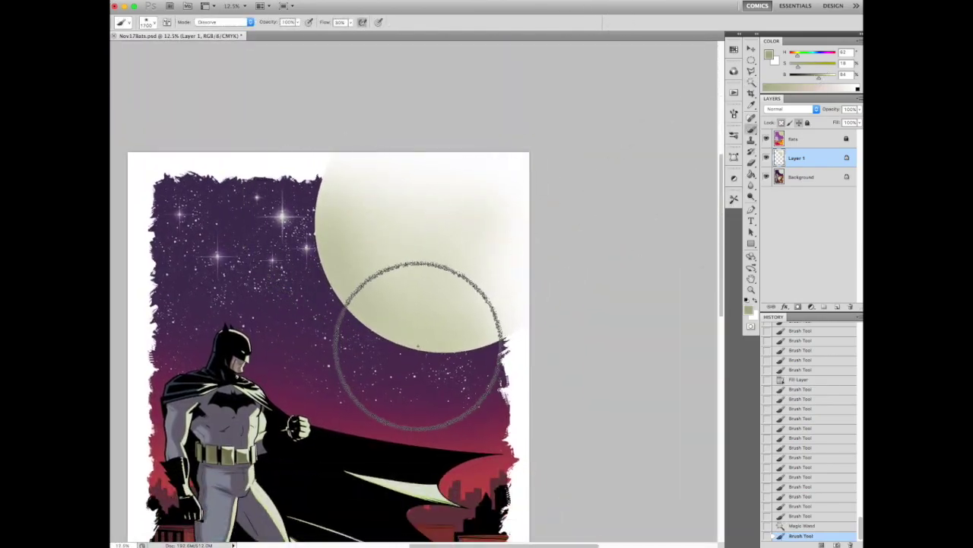
- Select the moon's darker olive specks by colour, shift them to a warmer hue, set lightness to -14, and deselect
scroll(374, 305, up, 8)
key(ctrl+d)
key(w)
click(352, 355)
scroll(352, 354, down, 7)
scroll(352, 354, down, 1)
key(ctrl+u)
drag(767, 297, 759, 300)
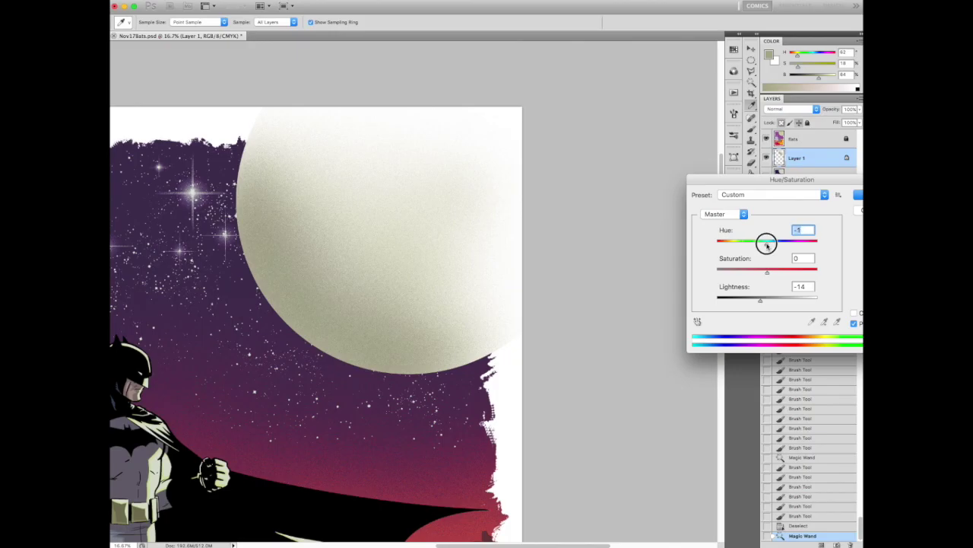
drag(766, 243, 758, 243)
key(super+minus)
key(super+minus)
click(858, 195)
key(ctrl+d)
- Sample the warm grey-brown and brush it into the colour-selected specks over the moon's left and lower areas
scroll(524, 152, up, 3)
key(b)
scroll(391, 206, up, 4)
scroll(390, 206, up, 2)
alt+click(391, 205)
scroll(391, 206, down, 8)
scroll(430, 308, up, 3)
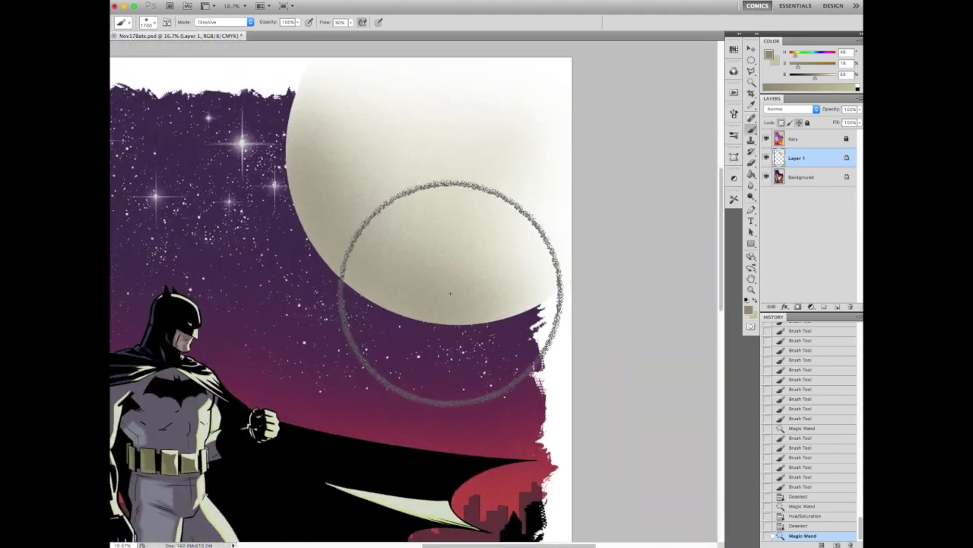
key(w)
key(ctrl+d)
mouse_move(390, 253)
mouse_down()
mouse_move(358, 206)
mouse_move(434, 315)
mouse_move(465, 332)
mouse_up()
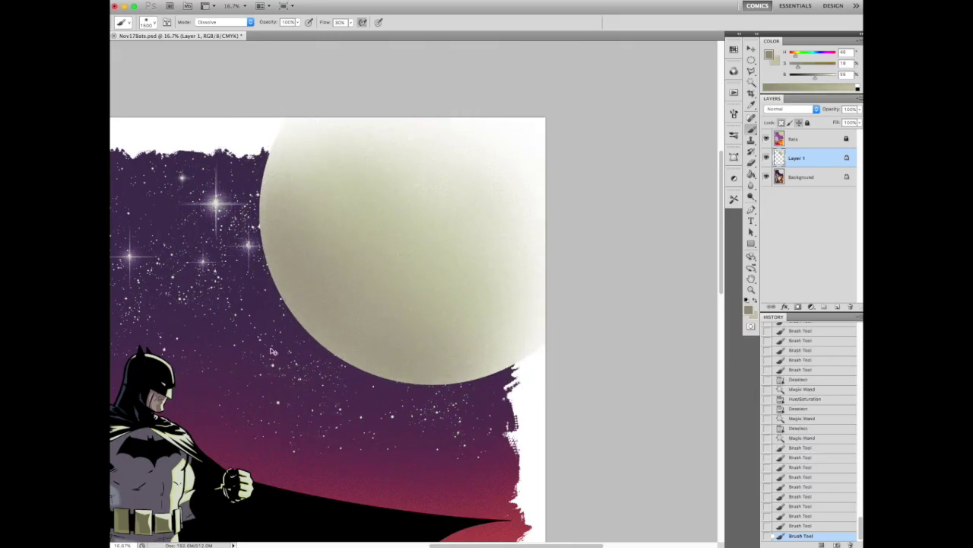
- Select the moon's greener light-olive specks by colour and shift them to a warmer hue with Hue/Saturation
scroll(270, 349, down, 2)
scroll(363, 159, up, 6)
key(w)
key(ctrl+d)
click(363, 196)
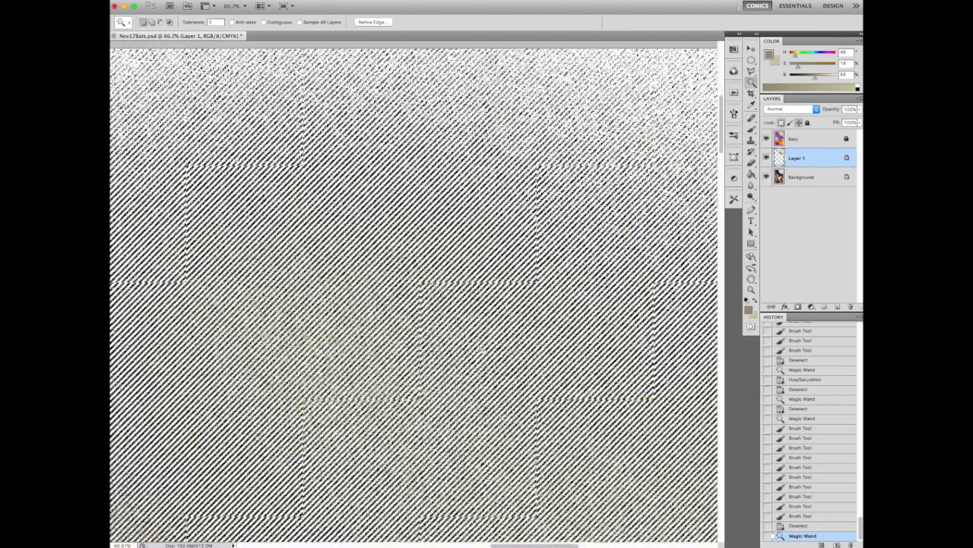
scroll(645, 267, down, 5)
key(ctrl+u)
drag(767, 242, 766, 243)
click(859, 194)
scroll(426, 305, down, 1)
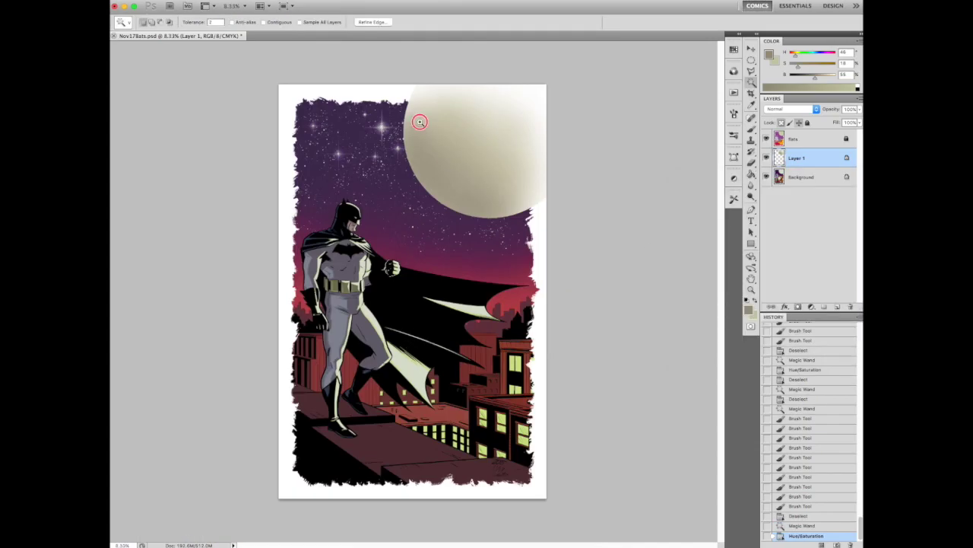
- Choose a spatter brush from the brush presets for the moon's crater texture
scroll(467, 122, up, 4)
key(b)
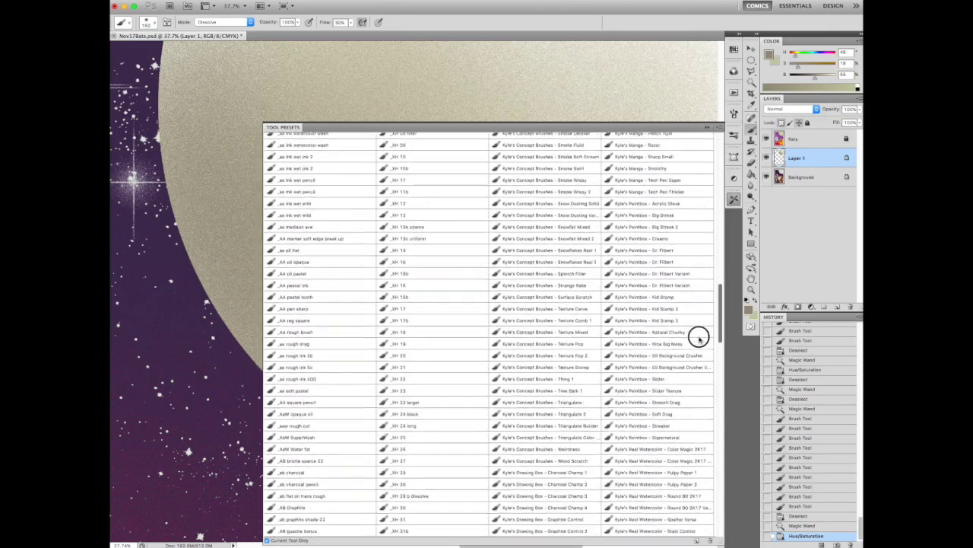
mouse_move(713, 411)
mouse_down()
mouse_move(719, 453)
mouse_move(719, 166)
mouse_move(719, 464)
mouse_up()
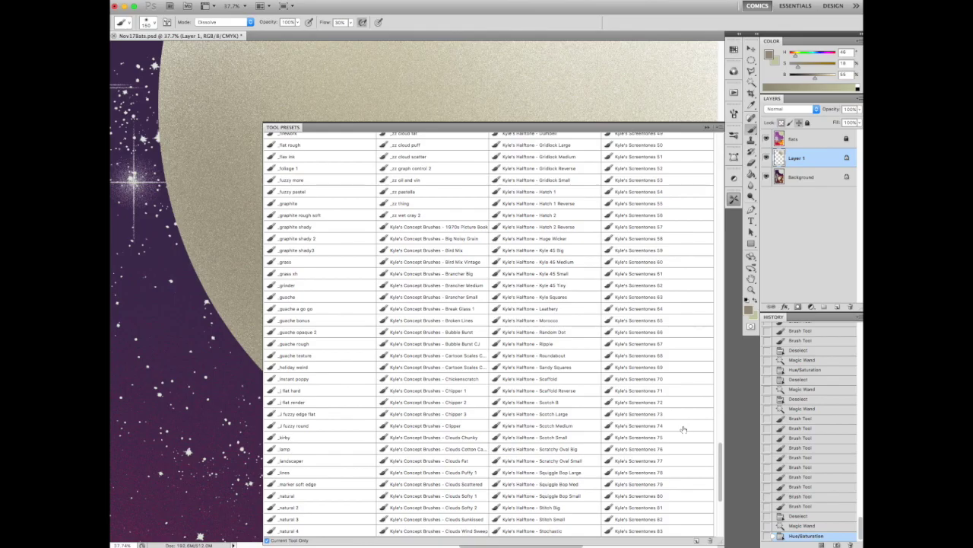
click(683, 427)
- Try stamping darker grey-brown crater speckles across the moon's left and lower areas at 100% flow
scroll(444, 96, up, 3)
scroll(404, 256, down, 3)
scroll(403, 256, up, 8)
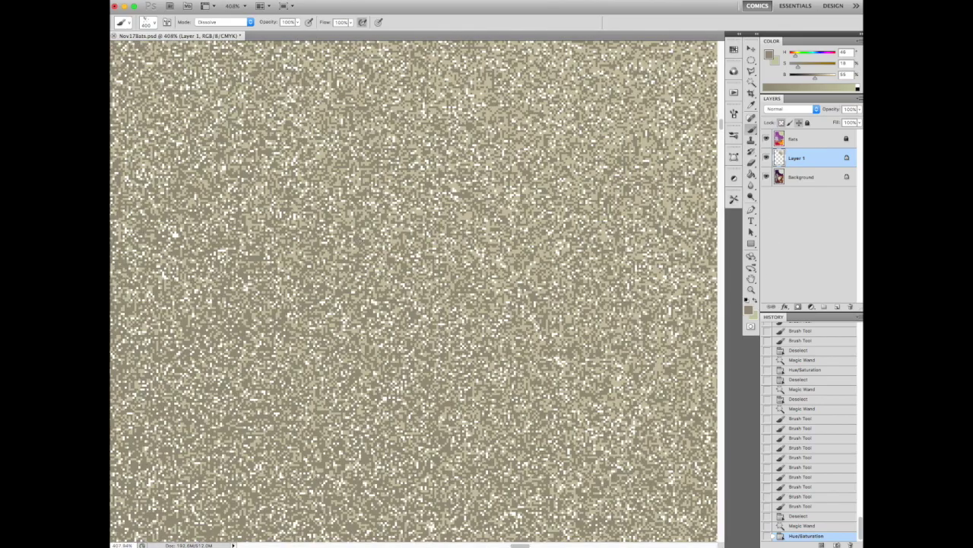
scroll(380, 282, down, 10)
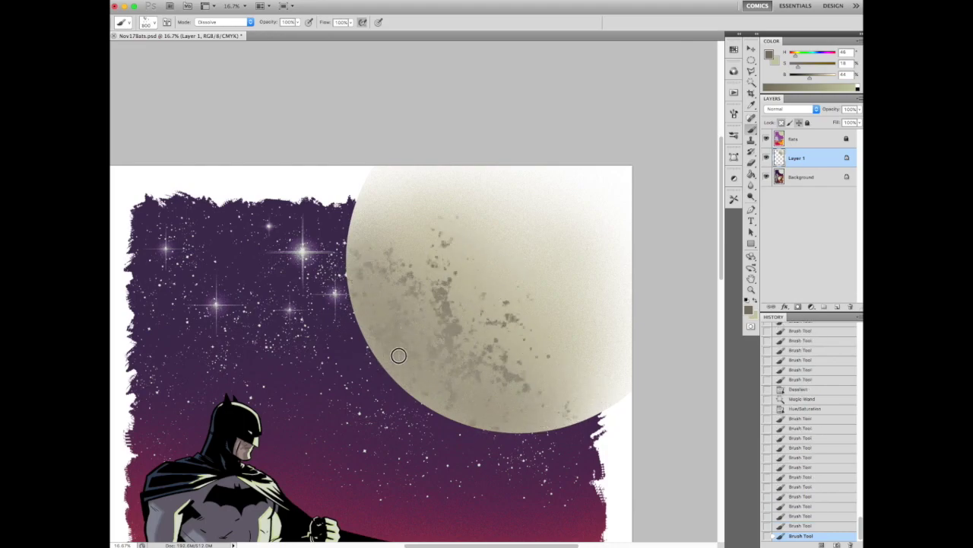
scroll(548, 308, down, 2)
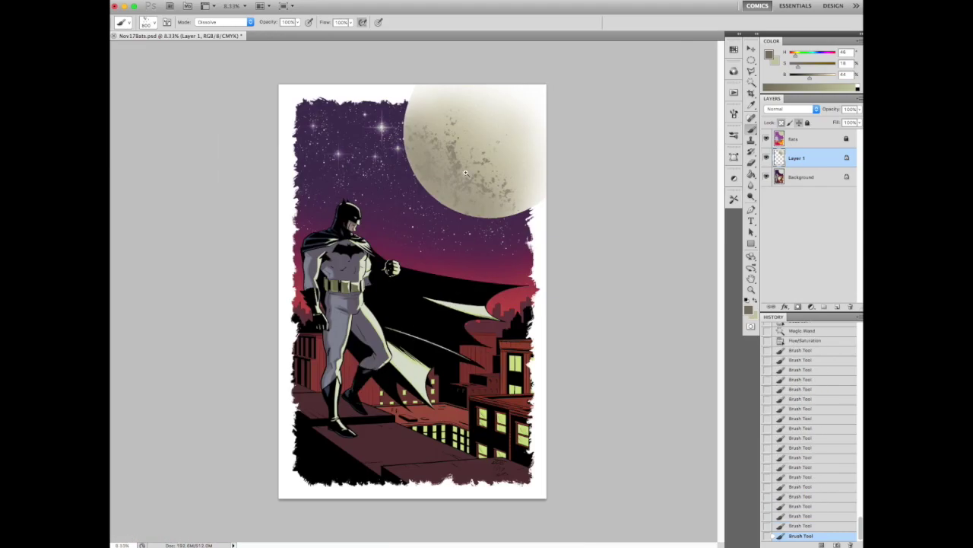
scroll(396, 187, up, 2)
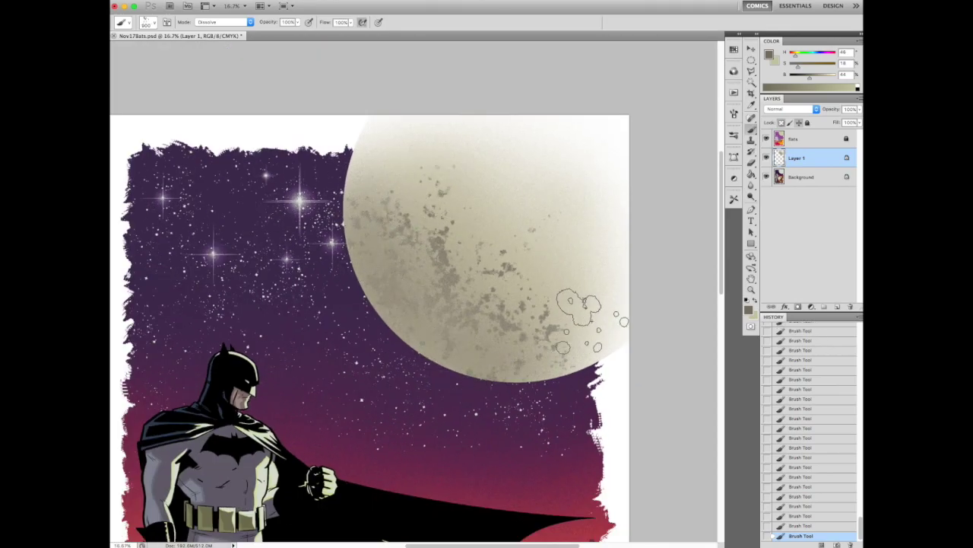
- Select the crater speckles by colour and adjust them to hue -13, saturation +20 and lightness -37
scroll(431, 197, up, 5)
key(w)
key(ctrl+d)
click(431, 229)
scroll(431, 196, down, 2)
scroll(454, 349, down, 5)
scroll(454, 349, up, 5)
scroll(454, 349, down, 4)
key(ctrl+u)
drag(768, 302, 752, 299)
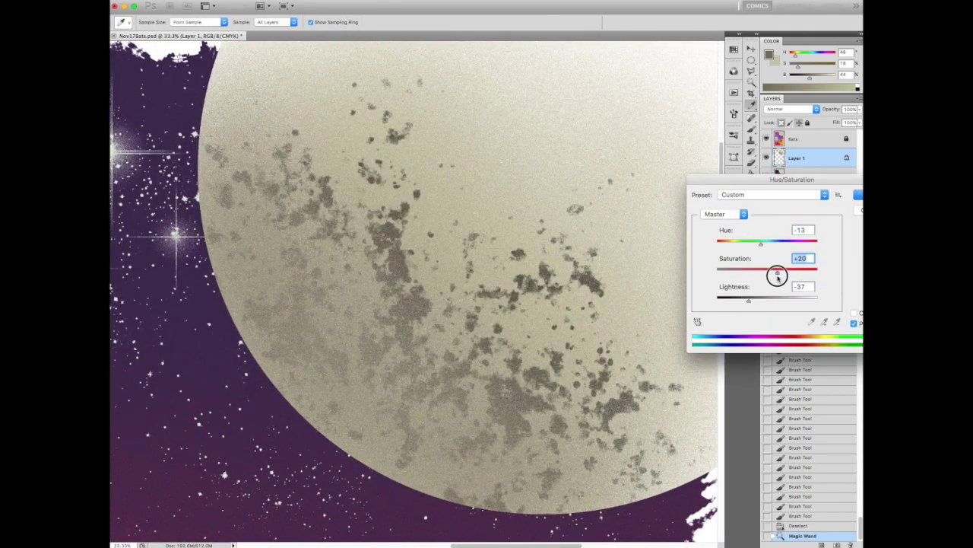
key(Return)
- Stamp dense dark brown crater speckles across the moon's left, middle and lower areas with the spatter brush
scroll(456, 266, up, 5)
scroll(456, 266, down, 4)
scroll(456, 266, up, 4)
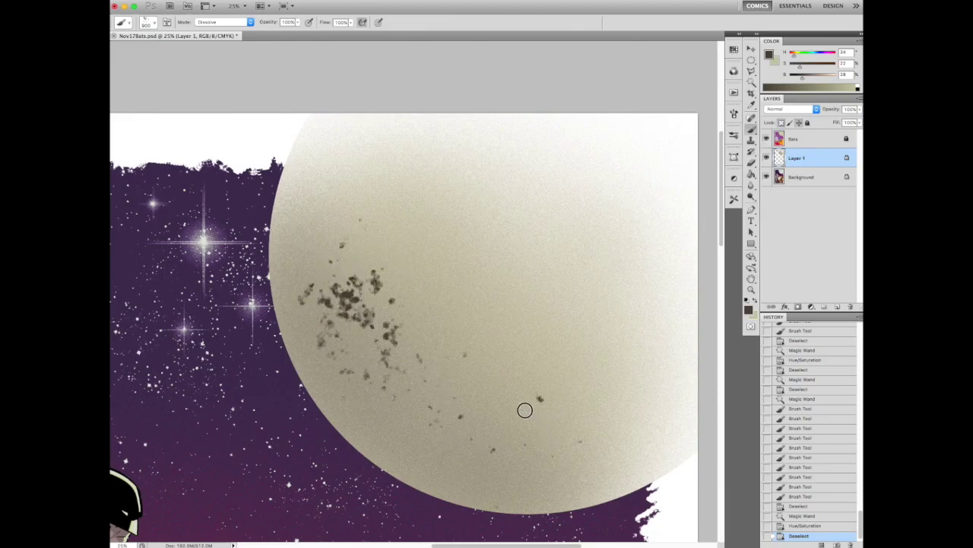
drag(525, 410, 342, 256)
mouse_move(342, 396)
mouse_down()
mouse_move(540, 472)
mouse_move(481, 376)
mouse_up()
mouse_move(532, 337)
mouse_down()
mouse_move(417, 363)
mouse_move(499, 447)
mouse_up()
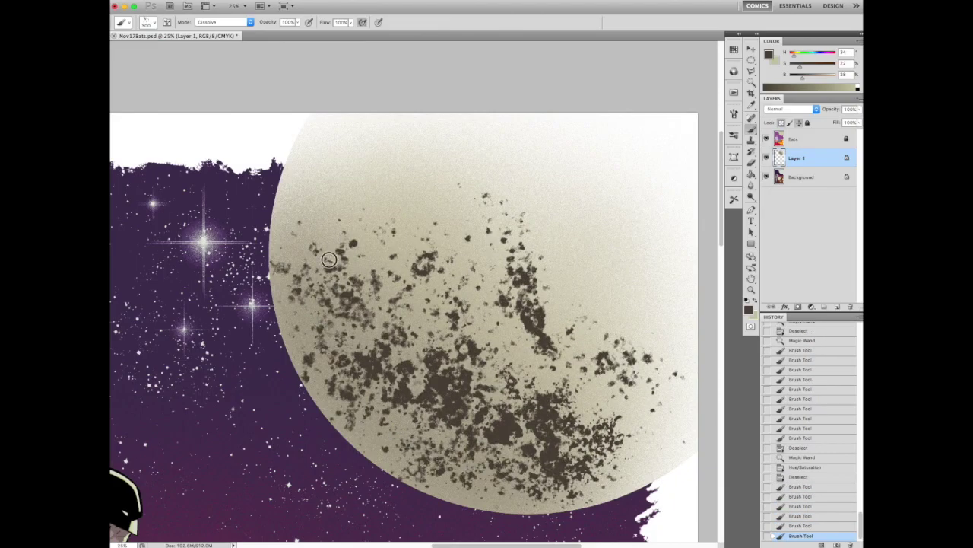
drag(322, 247, 542, 306)
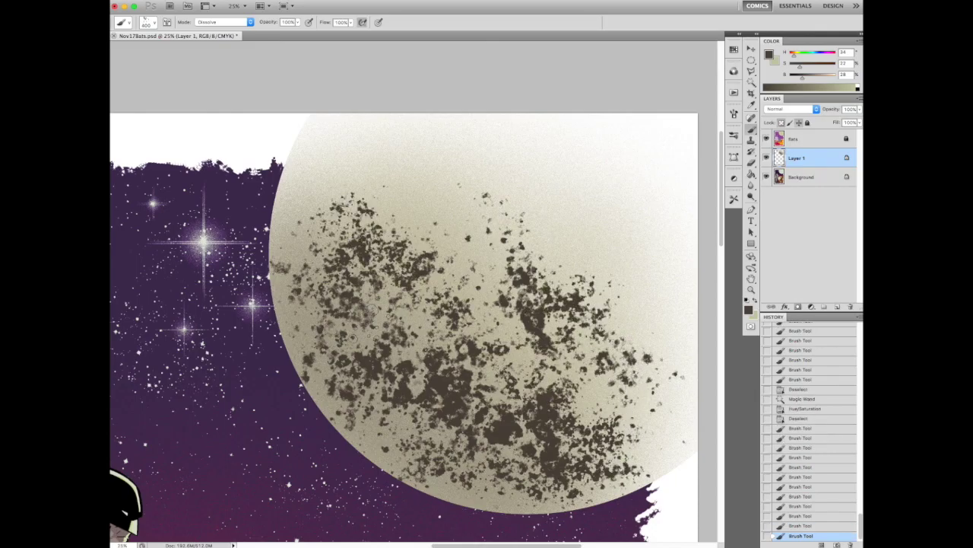
- Select the dark brown speckles by colour and fill them with the medium grey-brown
scroll(365, 313, down, 3)
scroll(365, 314, up, 10)
key(w)
click(364, 314)
key(alt+BackSpace)
key(b)
scroll(364, 314, down, 10)
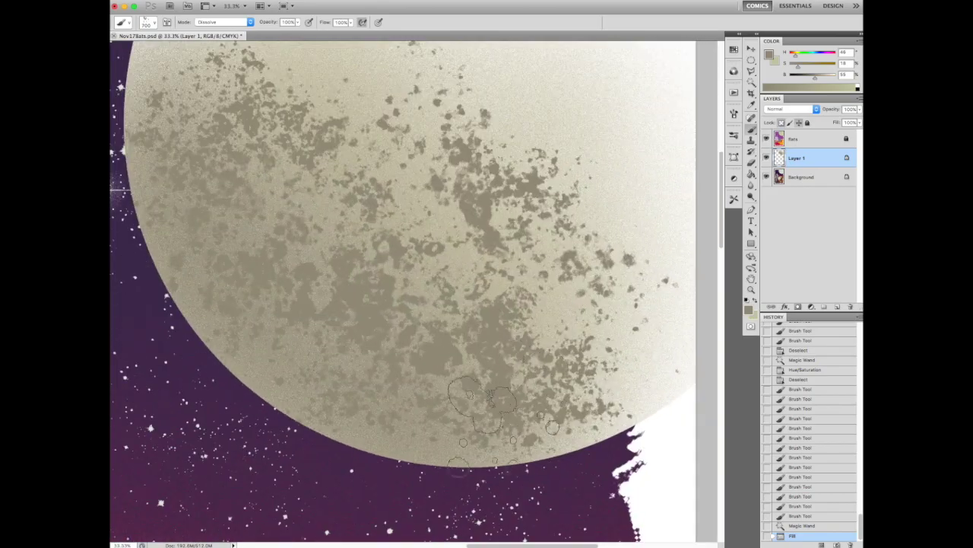
- Darken the filled speckles and shift them to a warmer brown with Hue/Saturation
key(ctrl+u)
drag(767, 296, 761, 302)
key(Return)
- Select the moon's mid-tone specks by colour and raise their saturation by +14
key(w)
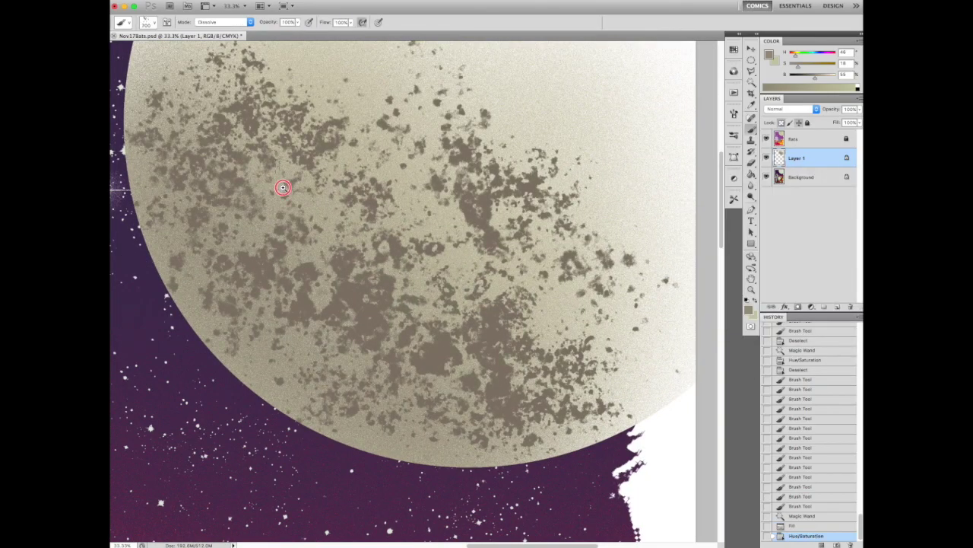
click(283, 185)
scroll(282, 185, up, 10)
key(ctrl+u)
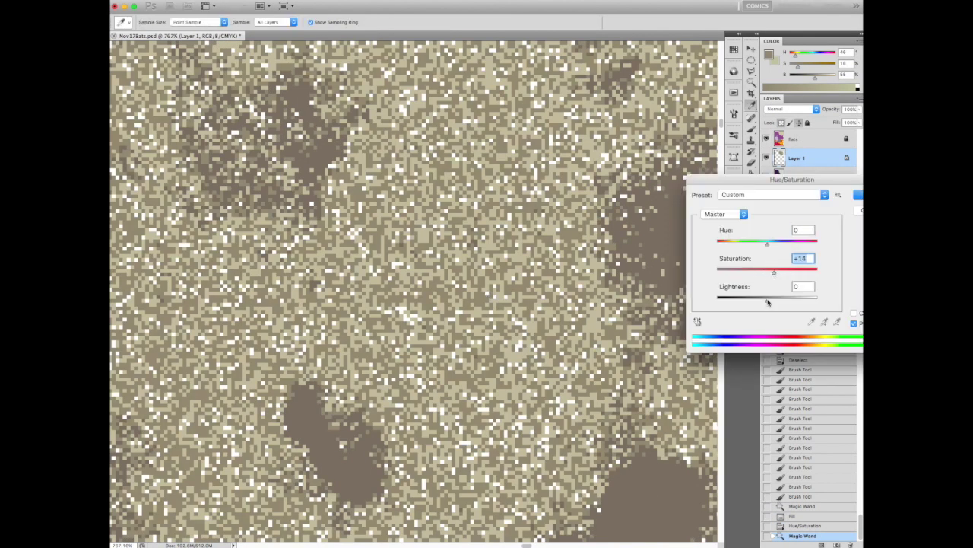
scroll(482, 352, down, 10)
key(Return)
- Select the brown crater speckles by colour and switch to the soft Dissolve brush preset with 30% flow
key(w)
click(482, 352)
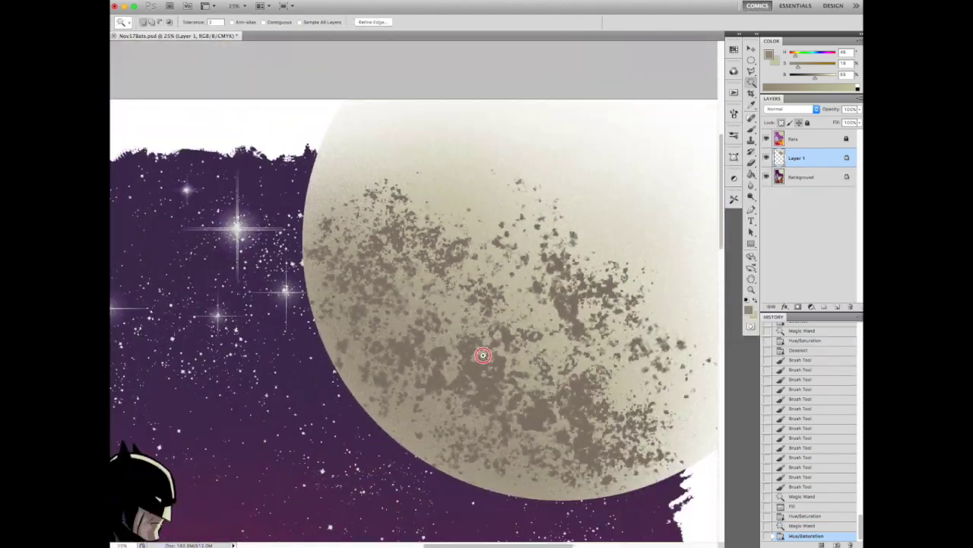
scroll(441, 397, up, 6)
scroll(441, 397, down, 6)
scroll(441, 397, up, 5)
key(b)
key(F3)
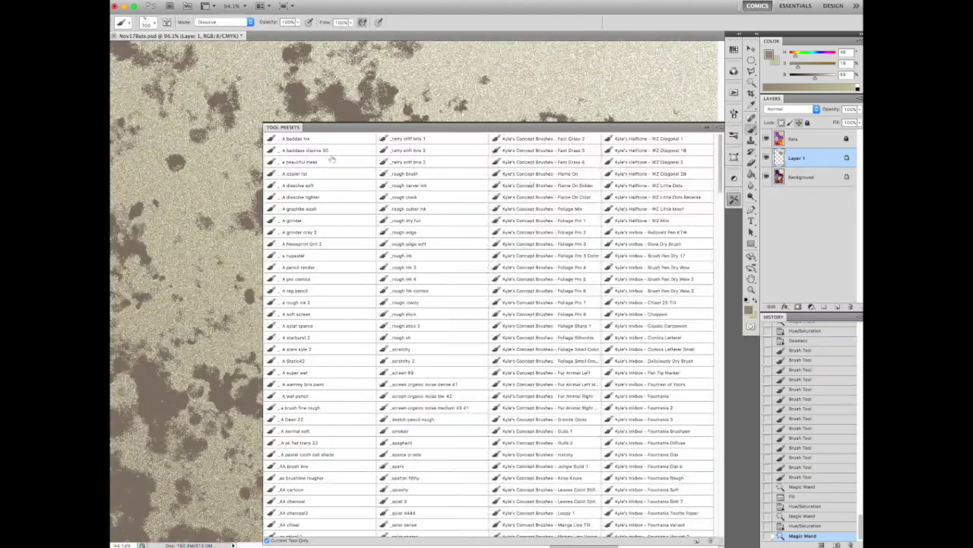
key(F3)
- Fade the selected crater speckles by brushing sampled light olive over them with a 2100 px brush
scroll(426, 275, down, 5)
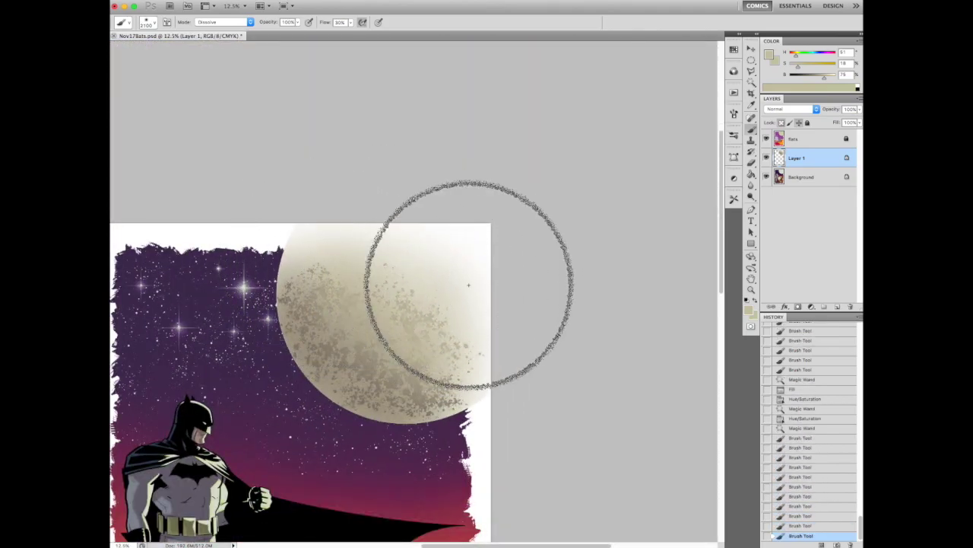
scroll(462, 290, up, 8)
scroll(478, 316, down, 8)
mouse_move(477, 316)
mouse_down()
mouse_move(383, 363)
mouse_move(417, 379)
mouse_move(374, 260)
mouse_up()
- Sample the darker crater brown and dab it back into the selected speckles on the moon's left side
scroll(320, 315, up, 5)
scroll(392, 251, up, 4)
scroll(393, 251, down, 8)
alt+click(392, 251)
click(393, 251)
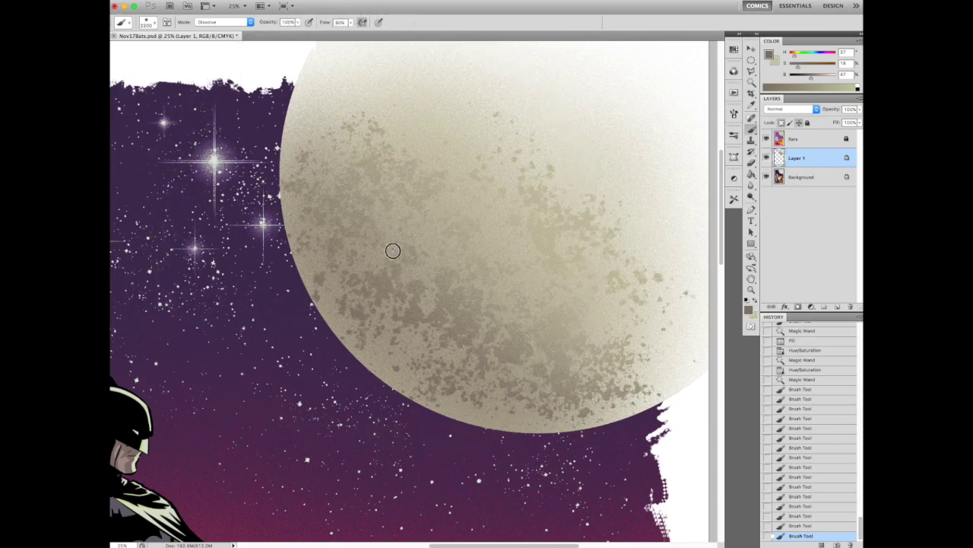
scroll(392, 251, down, 4)
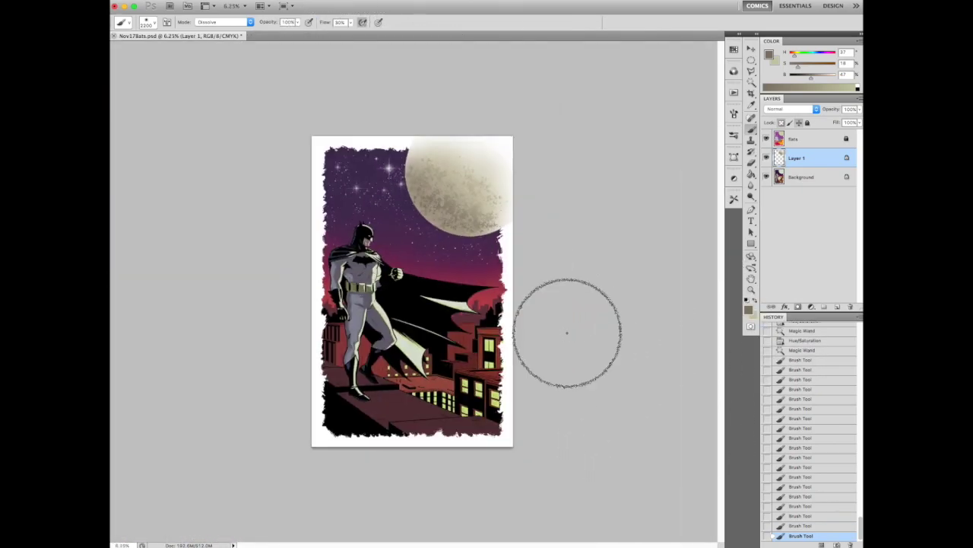
- Clear the speckle selection and dab soft light tone over the moon's right and upper areas
scroll(566, 332, up, 3)
key(super+d)
click(410, 304)
scroll(409, 304, down, 1)
key(x)
click(464, 266)
click(521, 228)
click(478, 142)
click(502, 183)
click(522, 218)
click(512, 140)
click(512, 140)
key(x)
- Brush a light olive rim along the moon's left and lower edges with a smaller soft brush
scroll(308, 229, up, 7)
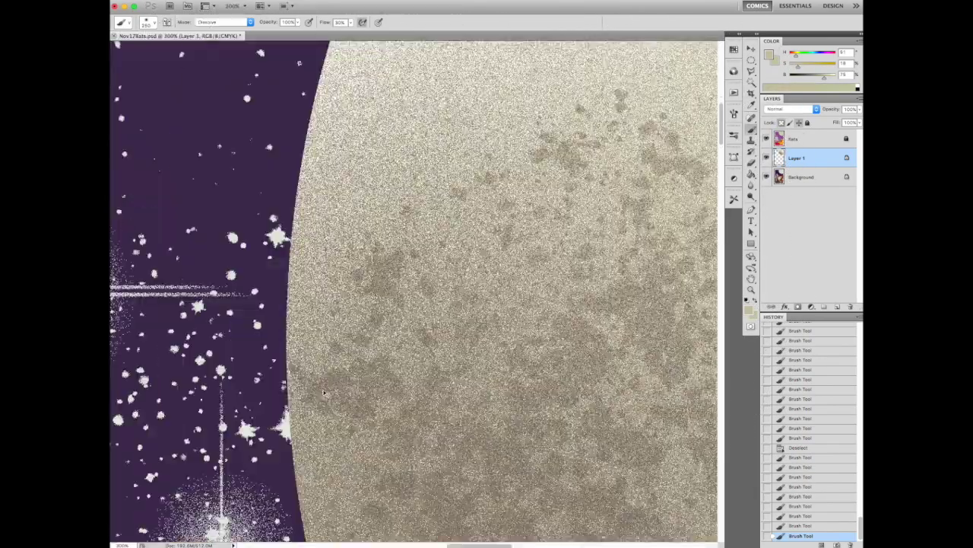
scroll(323, 389, down, 7)
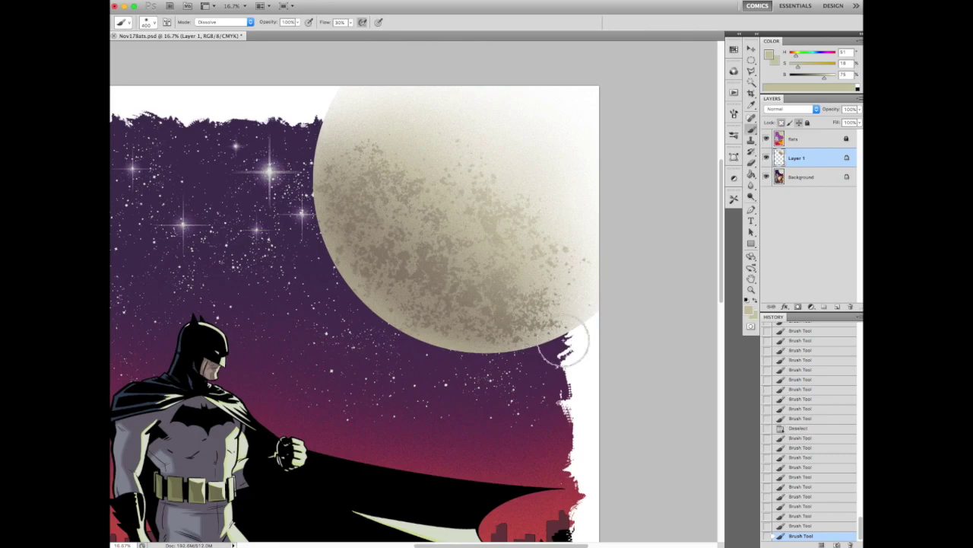
scroll(486, 354, down, 3)
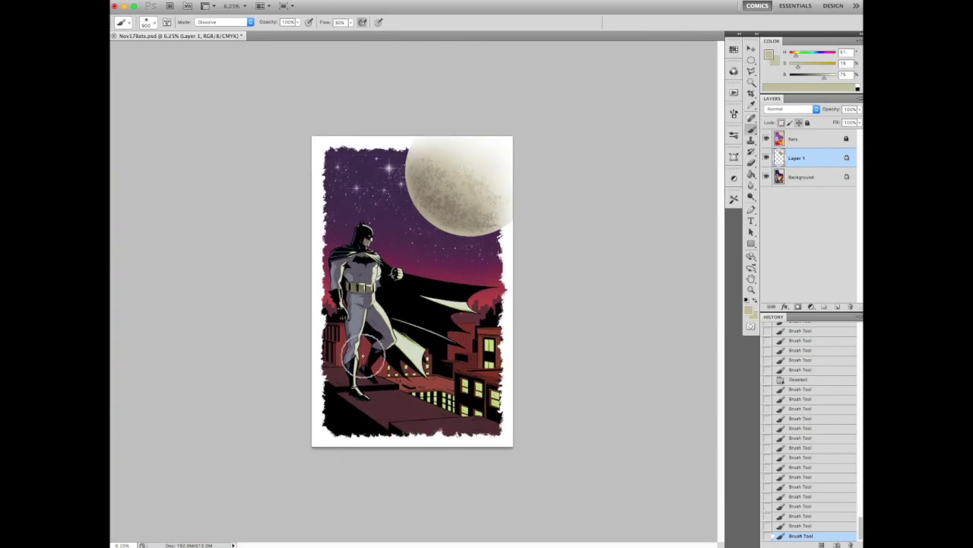
- Brush a touch of white onto the rim along the moon's lower edge
key(x)
scroll(466, 280, up, 4)
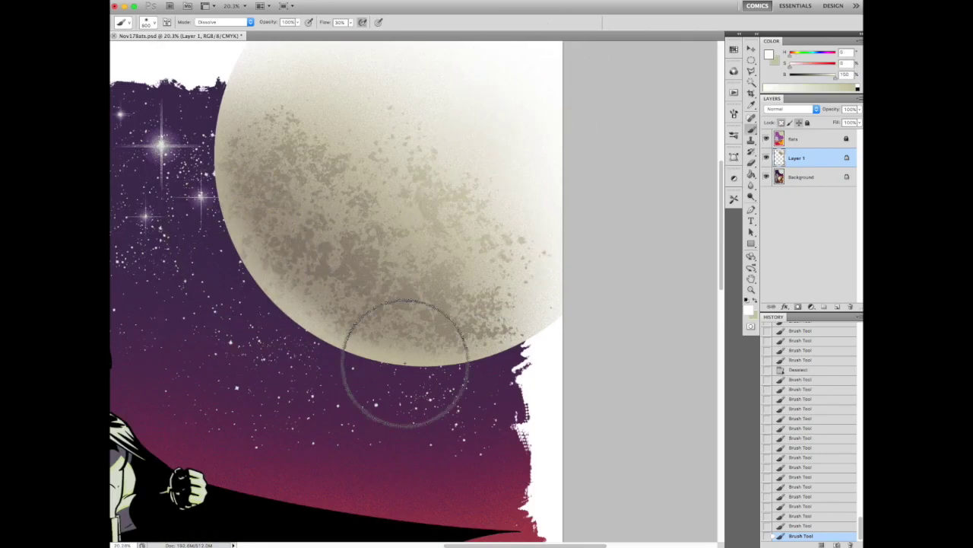
scroll(403, 358, down, 2)
scroll(285, 183, down, 2)
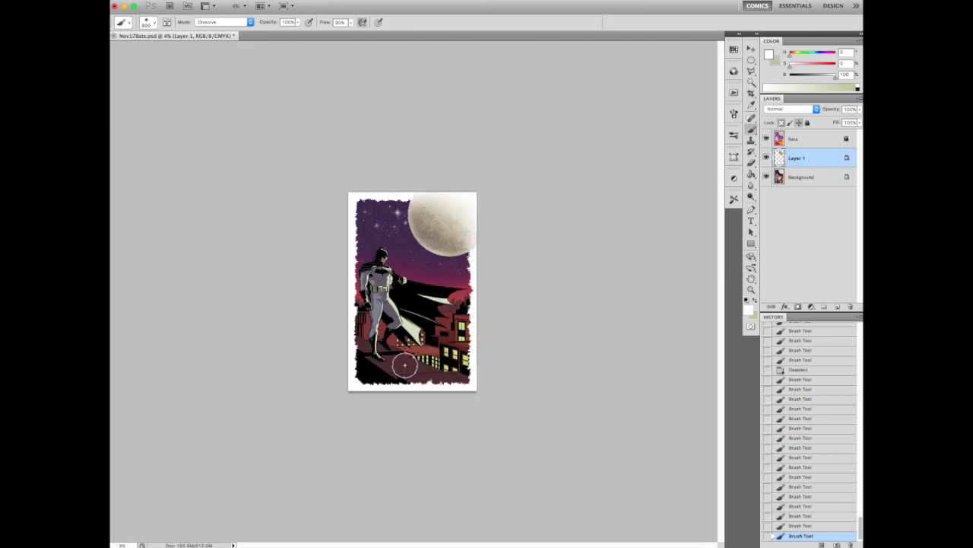
- Merge the moon layer down, select the sky area by its flat colour, and copy it to a new layer
key(ctrl+e)
scroll(447, 370, up, 3)
key(w)
click(447, 371)
key(ctrl+j)
key(b)
scroll(419, 217, down, 1)
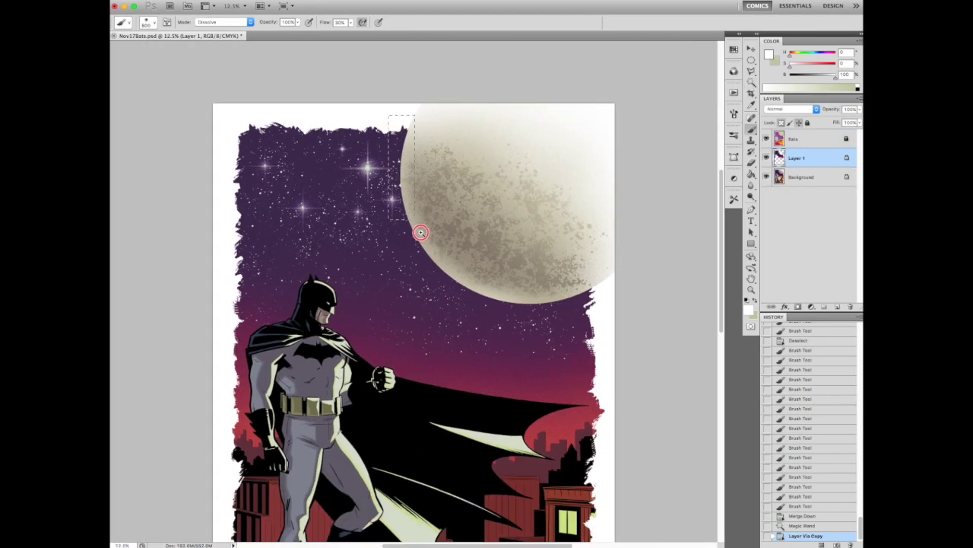
- Try a pale Dissolve glow on the sky around the moon's edge and revert the glow strokes
scroll(411, 229, up, 3)
scroll(407, 295, down, 3)
drag(407, 295, 343, 212)
mouse_move(343, 152)
mouse_down()
mouse_move(349, 235)
mouse_move(439, 325)
mouse_move(550, 303)
mouse_move(360, 162)
mouse_move(341, 158)
mouse_move(581, 265)
mouse_up()
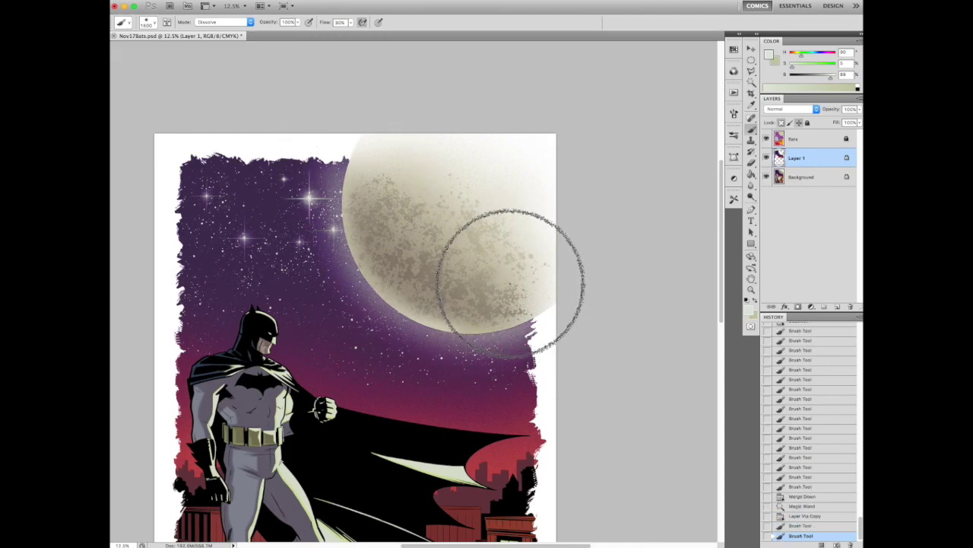
click(804, 515)
- Brush a slightly darker pale grey glow onto the sky around the moon's edge
scroll(327, 181, up, 5)
scroll(505, 337, down, 7)
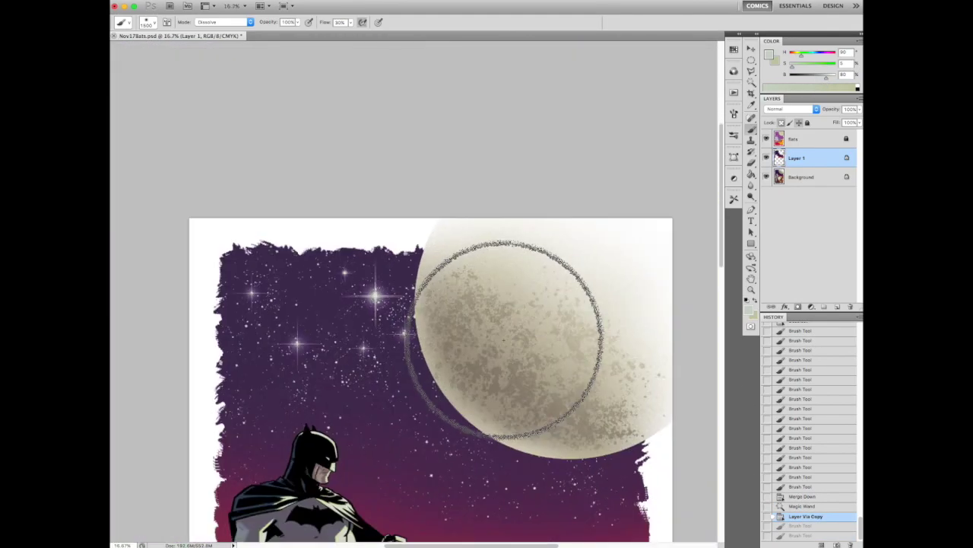
mouse_move(451, 189)
mouse_down()
mouse_move(513, 195)
mouse_move(459, 203)
mouse_move(487, 182)
mouse_up()
- Select the moon glow's colour in the sky by flat colour and adjust it to hue -4, saturation +17, lightness -16
scroll(456, 203, up, 10)
key(w)
click(344, 344)
scroll(345, 344, down, 10)
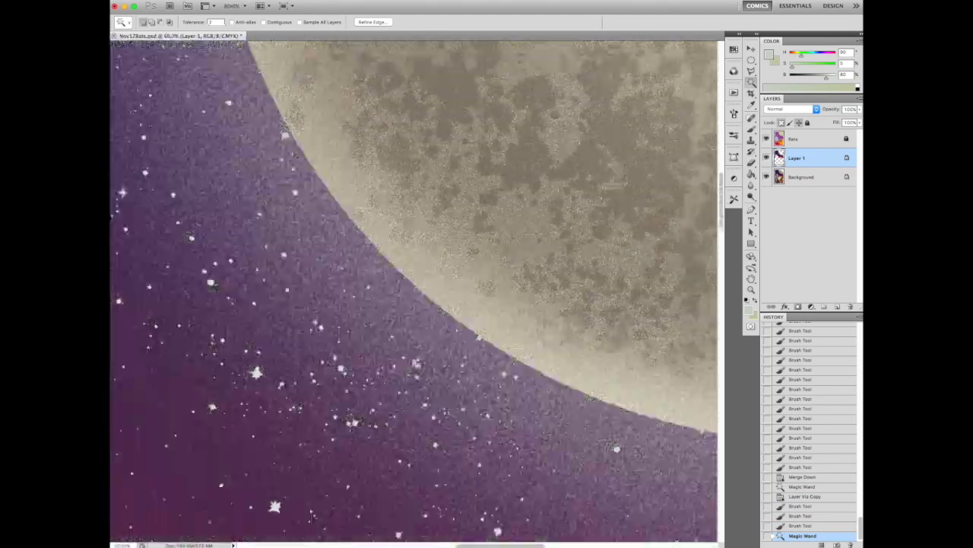
key(ctrl+u)
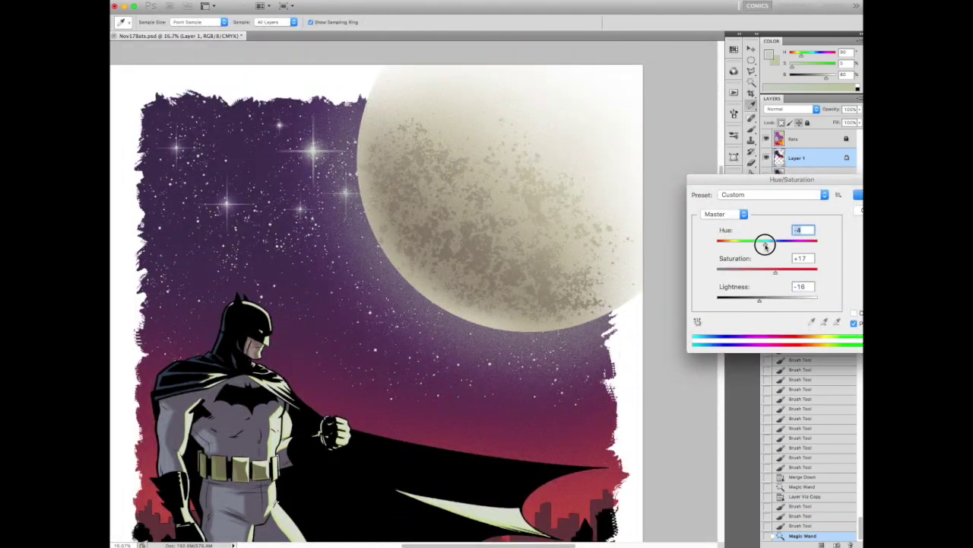
key(ctrl+minus)
key(ctrl+minus)
key(ctrl+minus)
key(ctrl+minus)
key(Return)
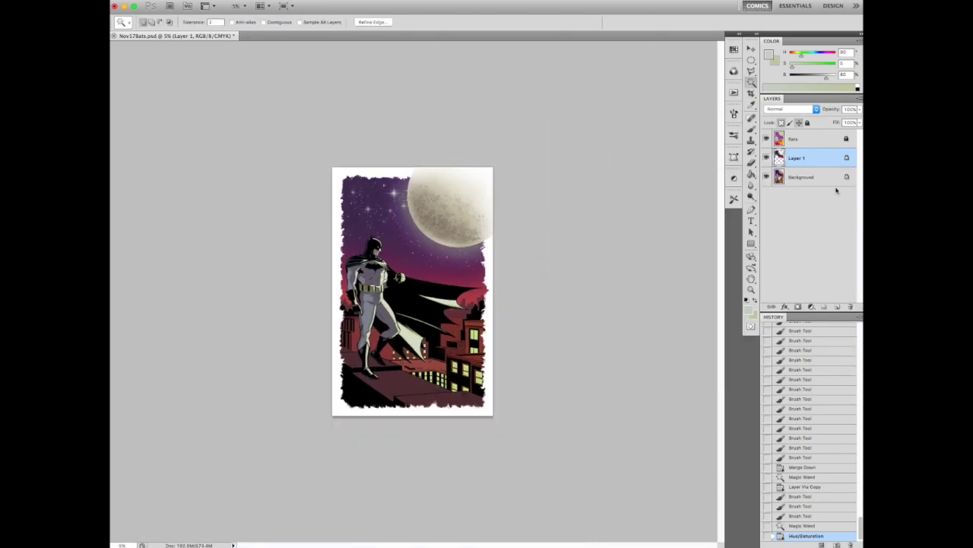
- Merge the glow layer down into the Background layer and clear the selection
key(ctrl+plus)
key(ctrl+plus)
key(ctrl+plus)
key(ctrl+plus)
key(ctrl+e)
key(ctrl+d)
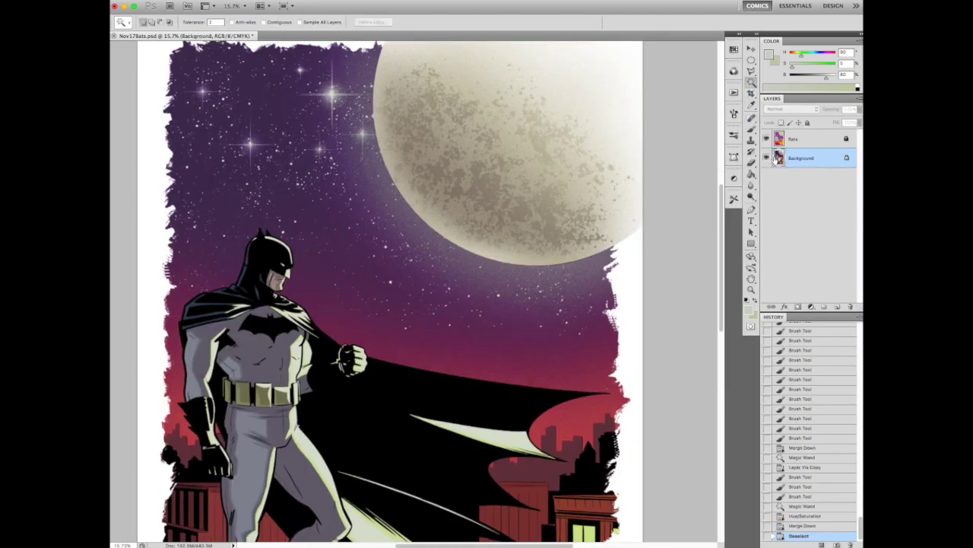
- Run the recorded color holds glows action to add the lines, holds and glows layers
click(736, 93)
click(689, 114)
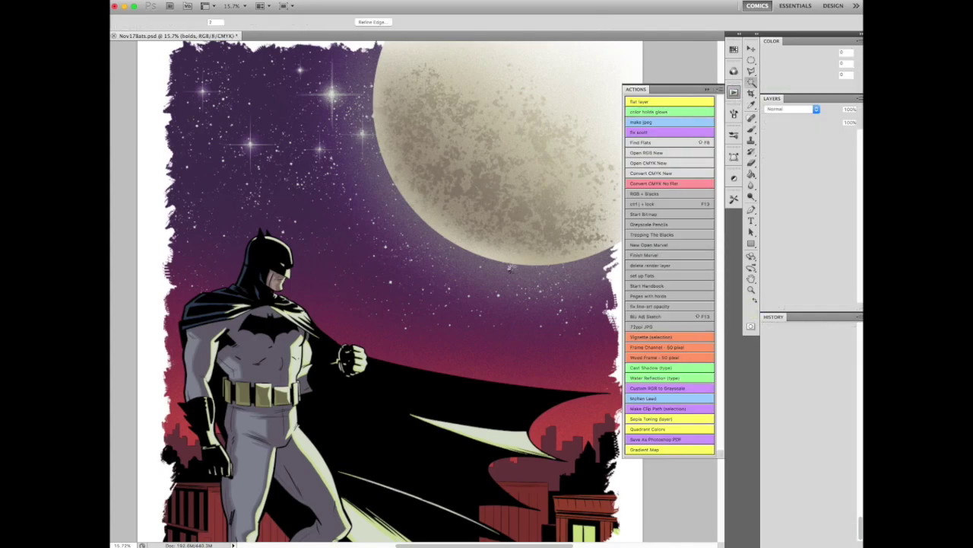
scroll(388, 273, up, 5)
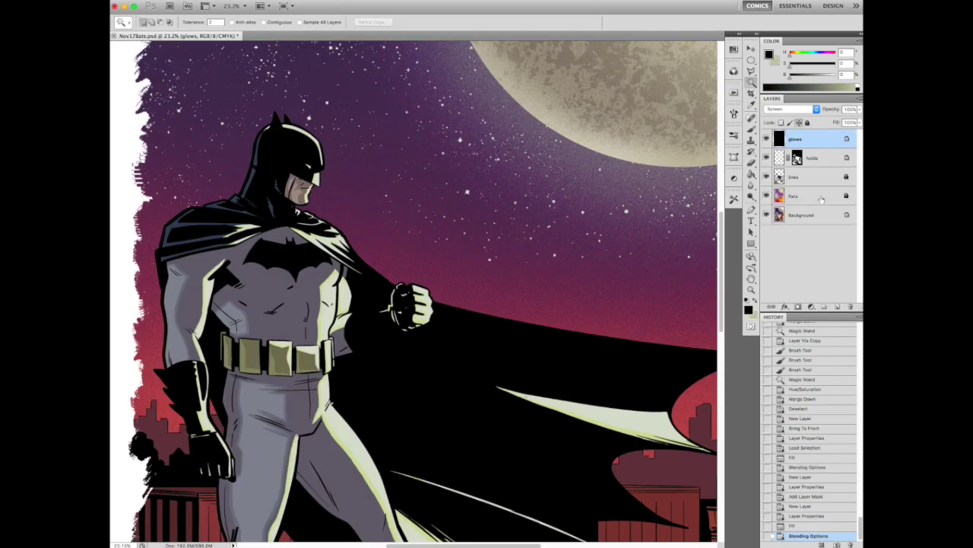
- Set the lines layer's blend mode to Normal and select all of its black line art by colour
click(791, 109)
click(784, 89)
scroll(416, 372, down, 3)
scroll(416, 372, up, 1)
click(432, 286)
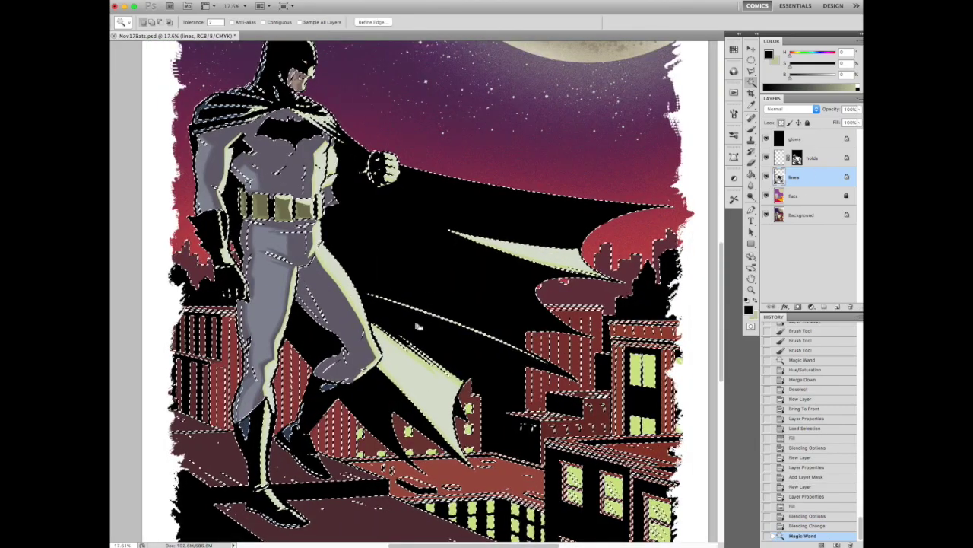
- Hide the selection outline and apply a Color Balance adjustment to the selected black line art
scroll(418, 327, down, 2)
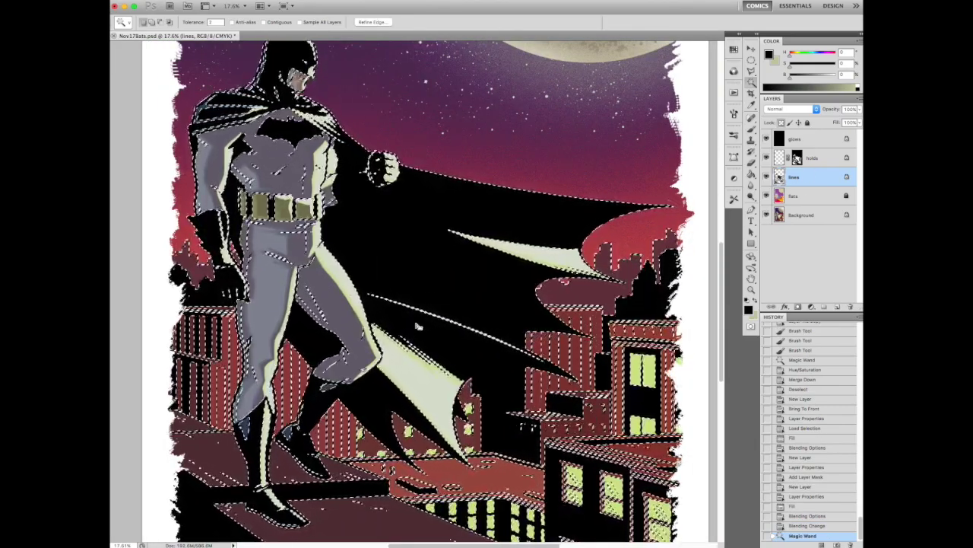
key(ctrl+h)
key(ctrl+u)
click(859, 213)
key(ctrl+b)
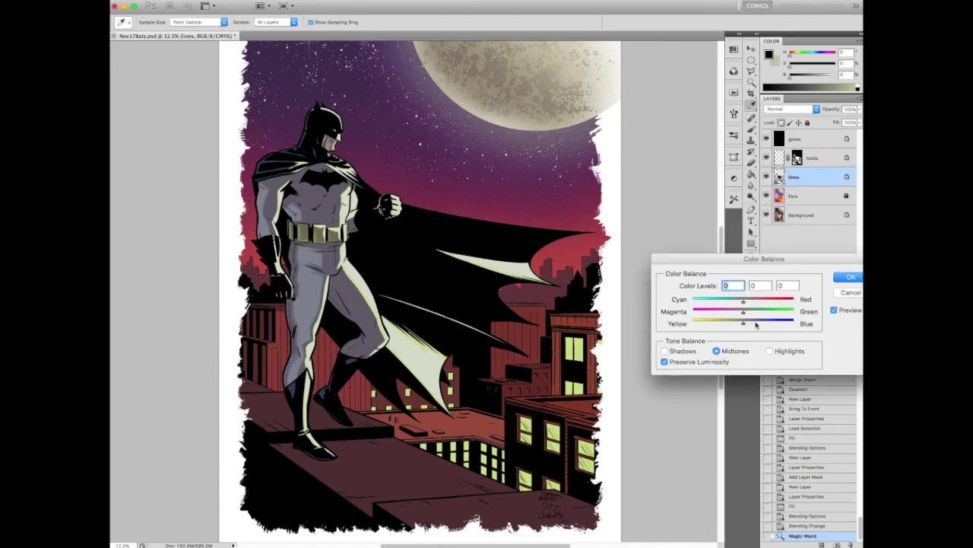
key(Return)
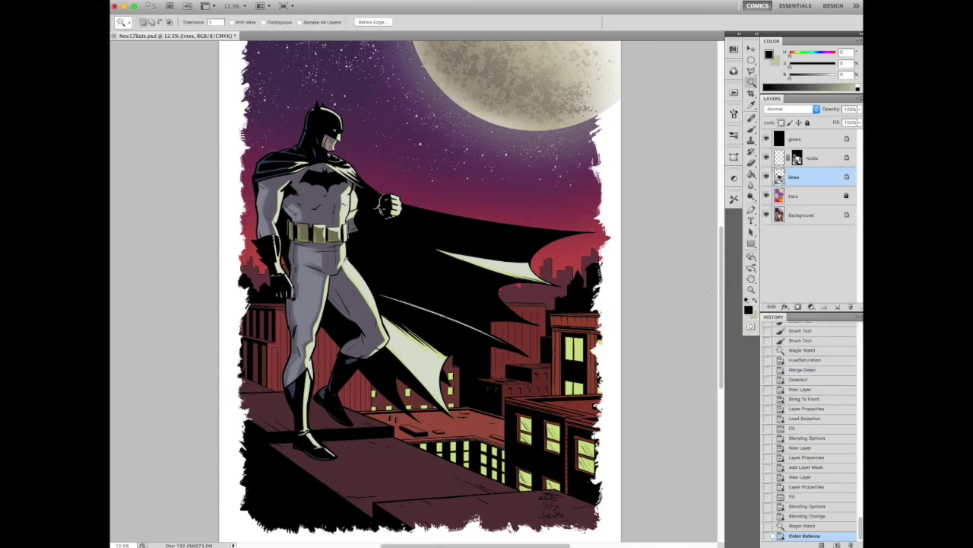
- Adjust the black line art to hue +17, saturation +55, lightness +16, and shift its colour balance towards red
key(ctrl+u)
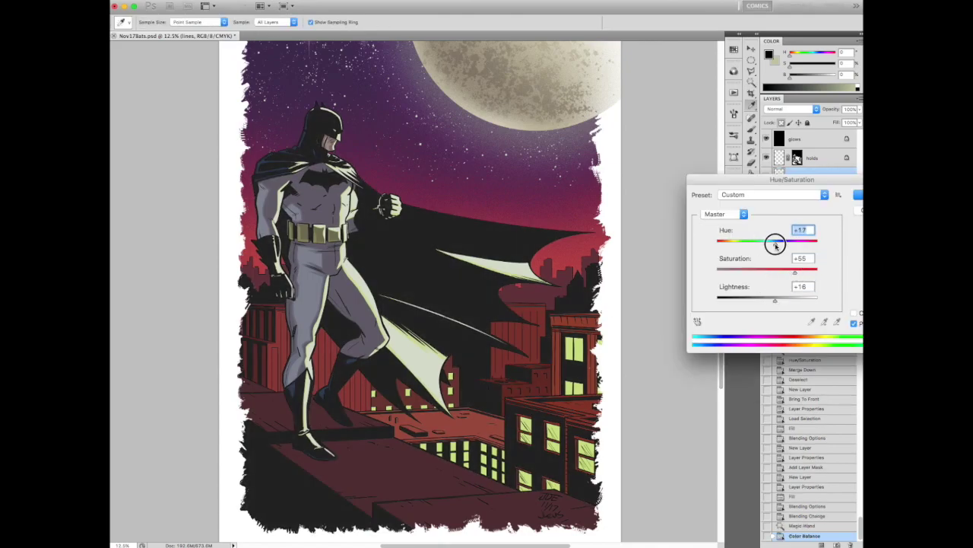
click(855, 196)
key(ctrl+b)
drag(744, 303, 753, 300)
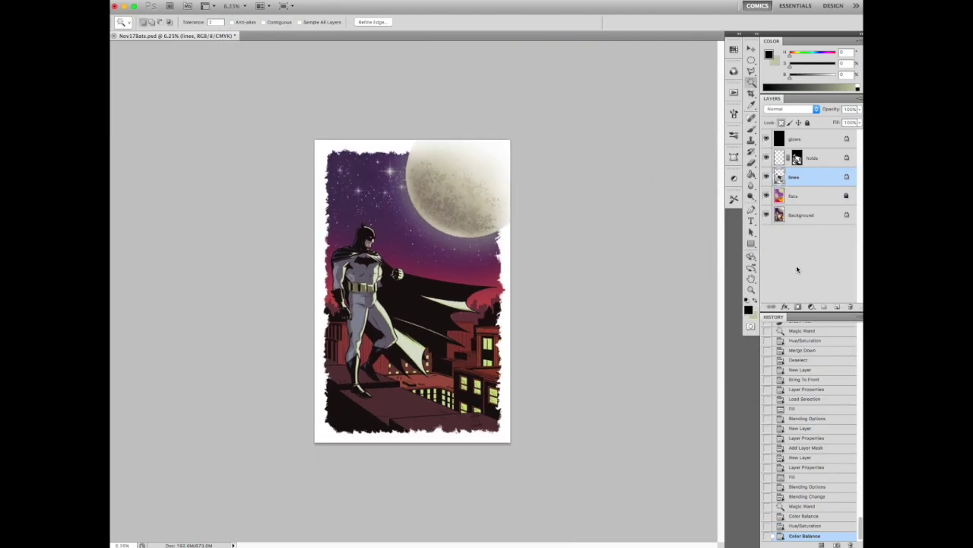
- Fill the artist's signature on the holds layer with the window green and adjust it to hue -75, saturation +32, lightness +26
scroll(500, 229, down, 2)
scroll(501, 230, up, 5)
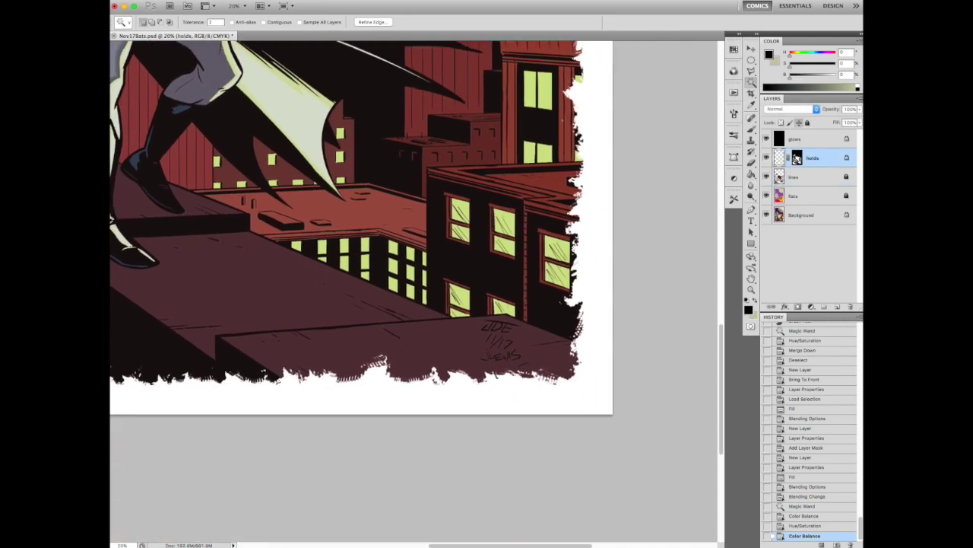
scroll(501, 230, up, 3)
key(ctrl+d)
key(i)
click(495, 254)
key(l)
drag(469, 272, 405, 381)
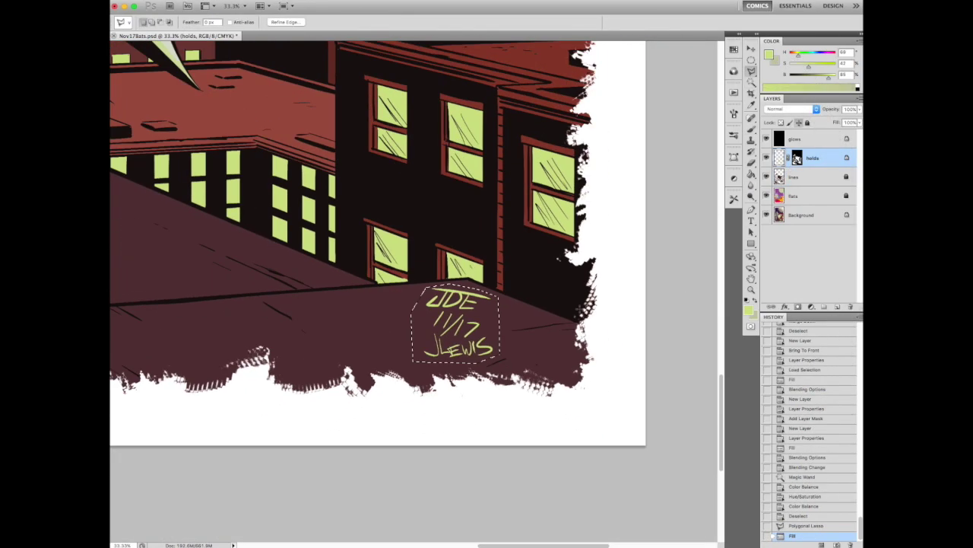
drag(766, 297, 780, 302)
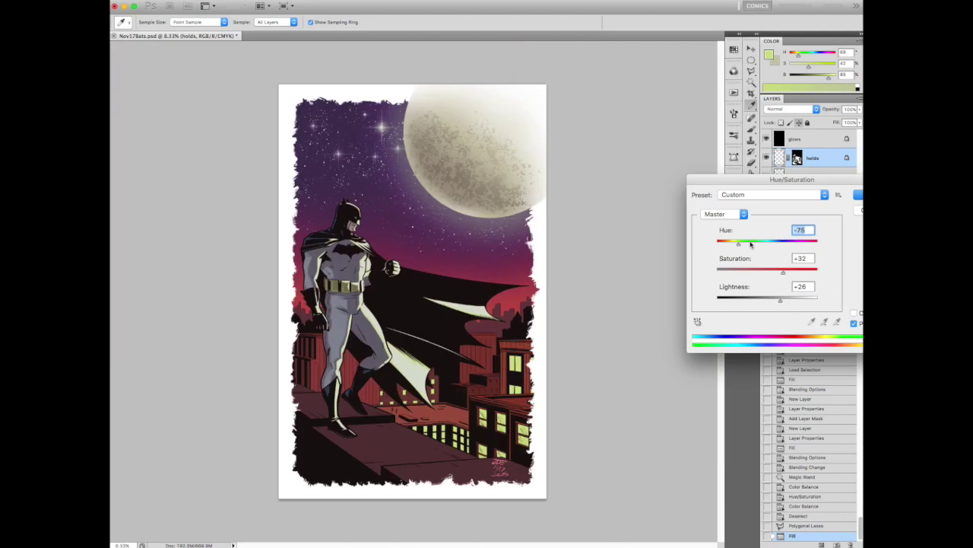
click(858, 195)
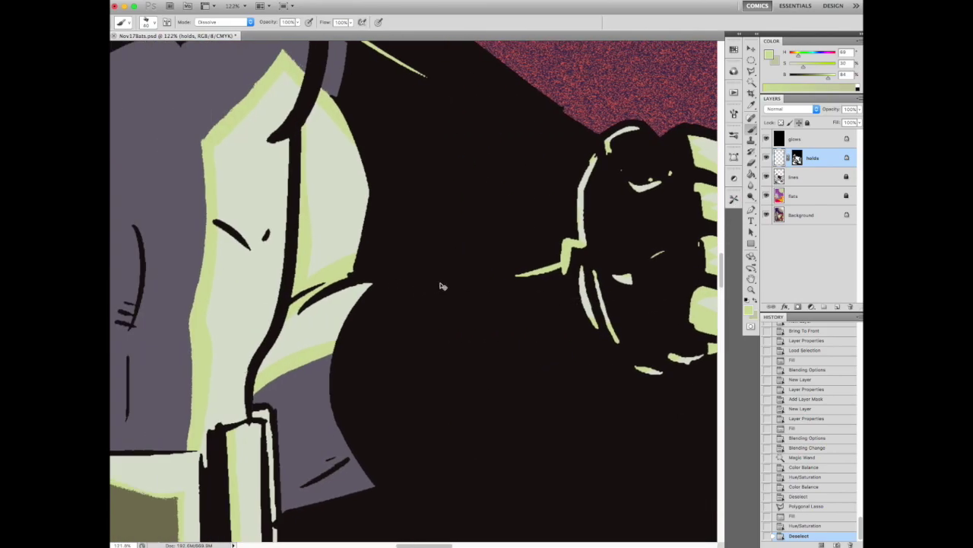
- Brush pale green rim lines on the holds layer along the raised forearm and the glove's fins below the fist
drag(422, 283, 564, 270)
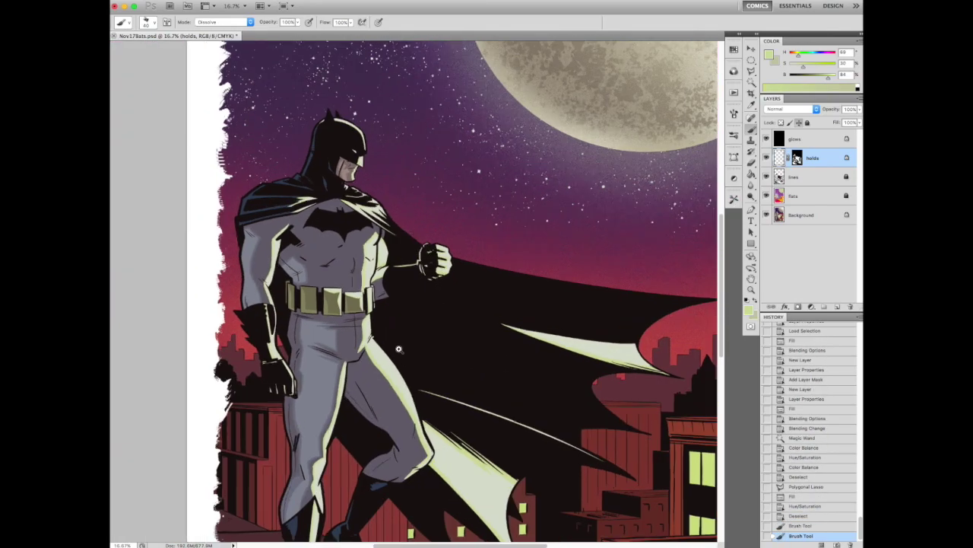
scroll(399, 348, up, 5)
drag(450, 267, 472, 239)
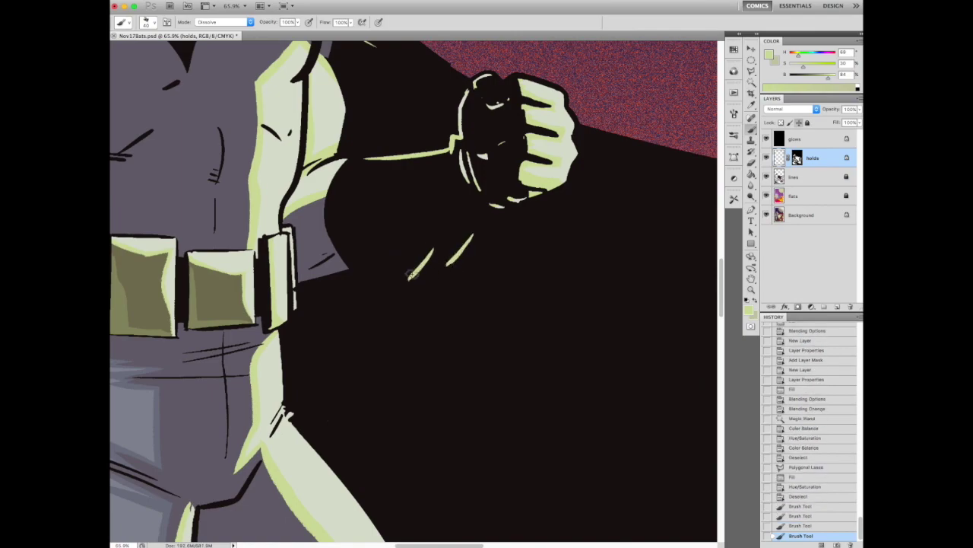
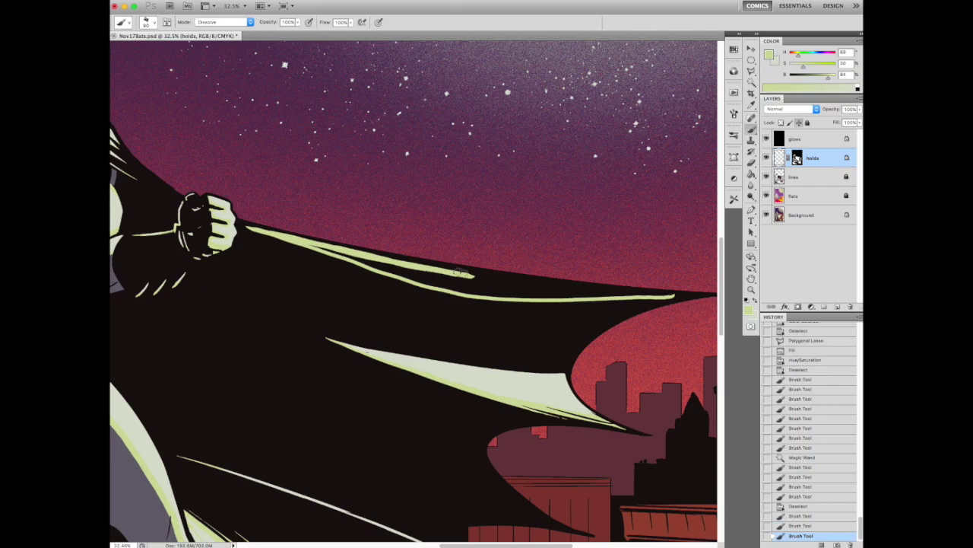
- Outline the highlight along the cape's upper edge from the fist to its tip, fill it with pale green, and deselect
scroll(629, 293, right, 3)
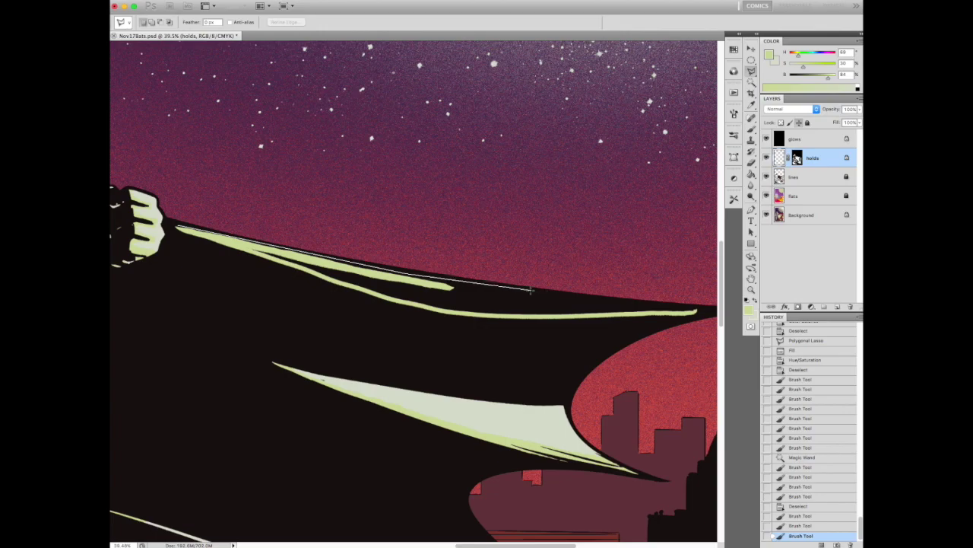
scroll(650, 309, right, 5)
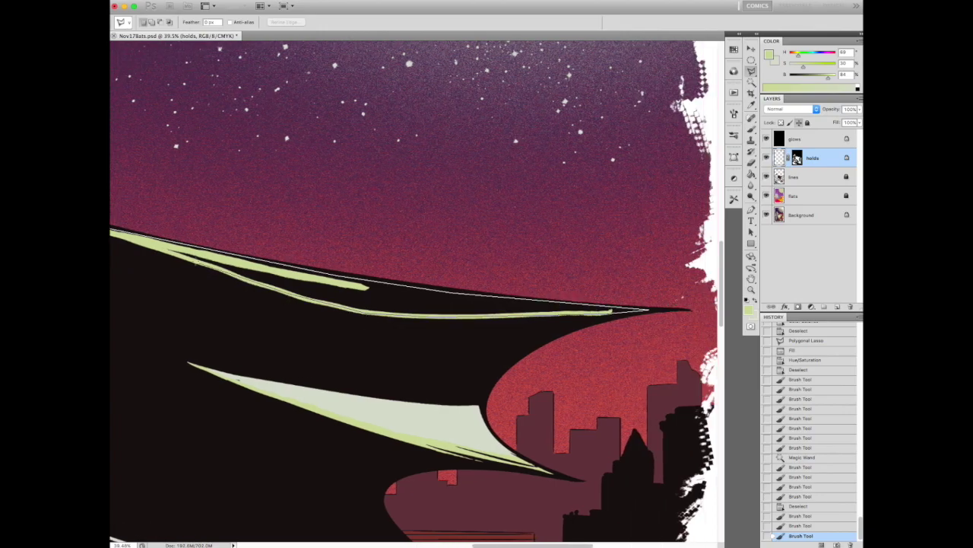
scroll(649, 309, left, 10)
click(267, 232)
key(alt+BackSpace)
key(super+d)
key(super+minus)
key(super+minus)
key(super+minus)
key(super+minus)
key(super+minus)
key(super+minus)
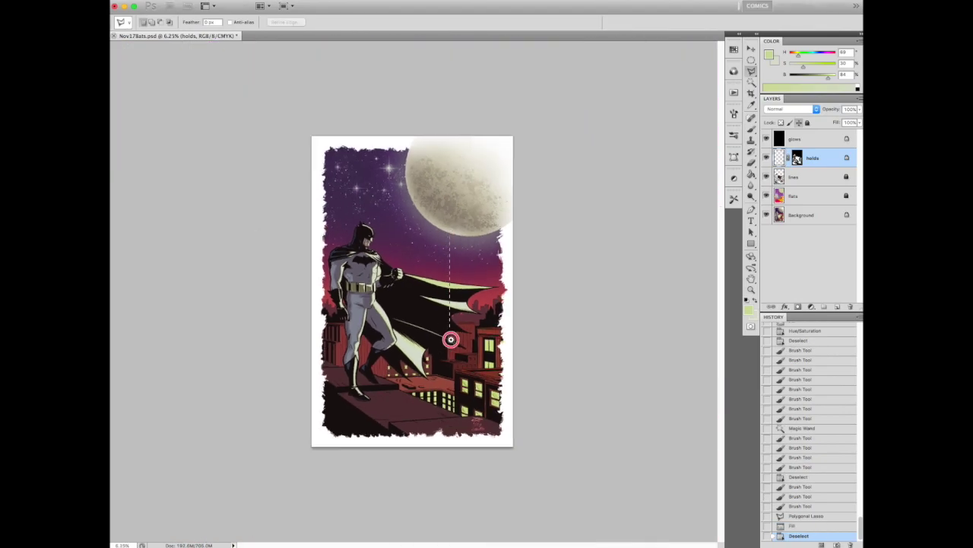
- Select the cape's upper green highlight by colour and brush pale grey inside it, leaving a green edge
scroll(448, 321, up, 5)
key(w)
click(467, 307)
key(b)
drag(285, 258, 432, 298)
drag(613, 311, 644, 315)
click(620, 313)
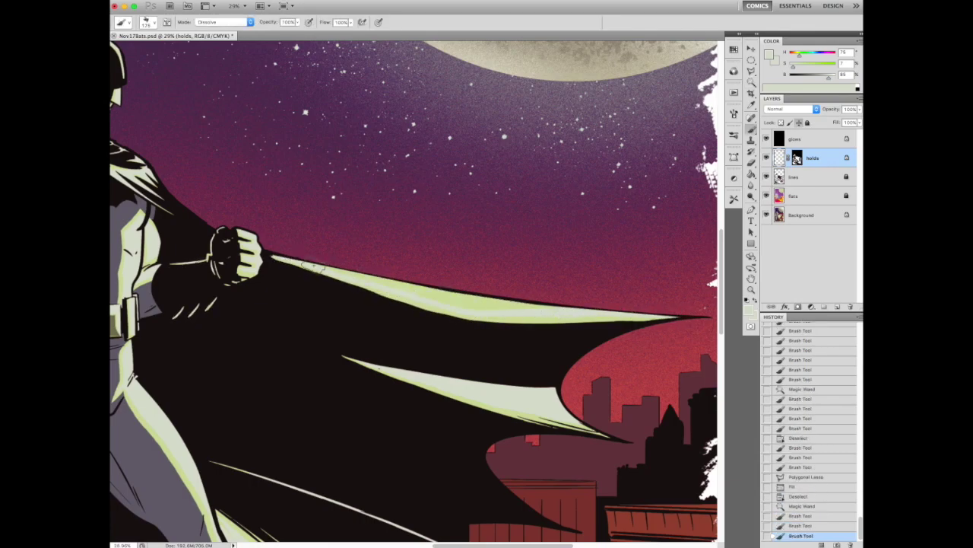
scroll(358, 276, down, 5)
scroll(395, 340, up, 6)
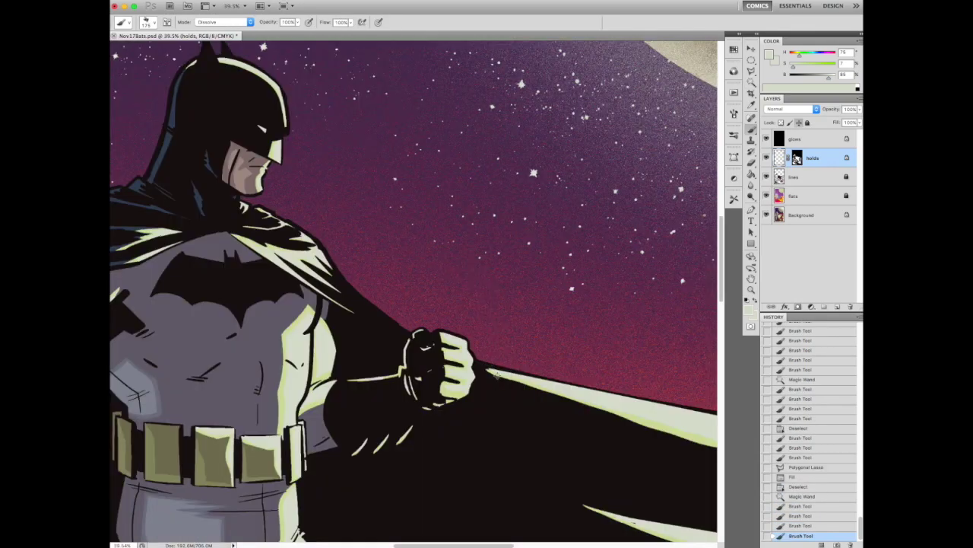
- Brush a pale green rim with a pale grey centre along the cape's edge between the shoulder and the raised fist
alt+click(395, 341)
alt+click(351, 309)
key(ctrl+d)
drag(327, 270, 408, 333)
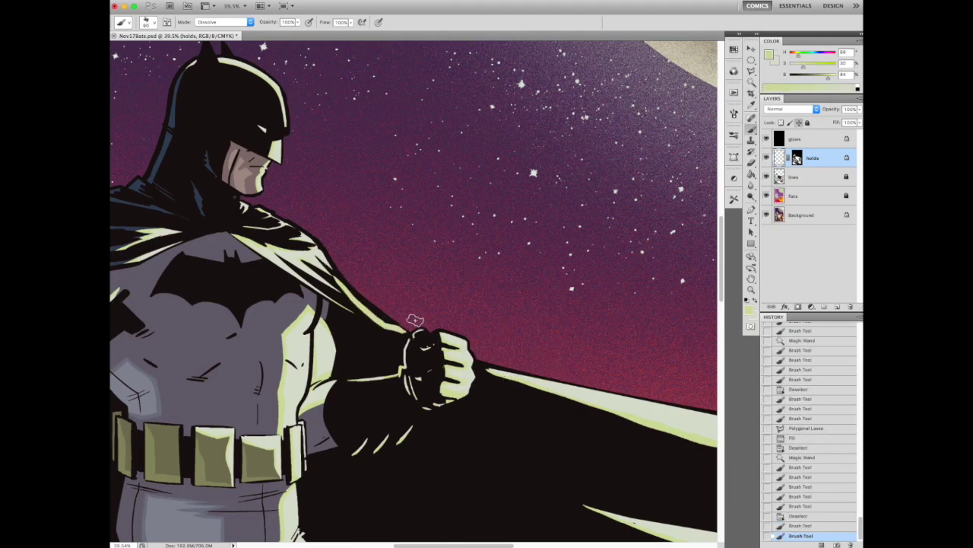
drag(338, 288, 423, 337)
alt+click(534, 372)
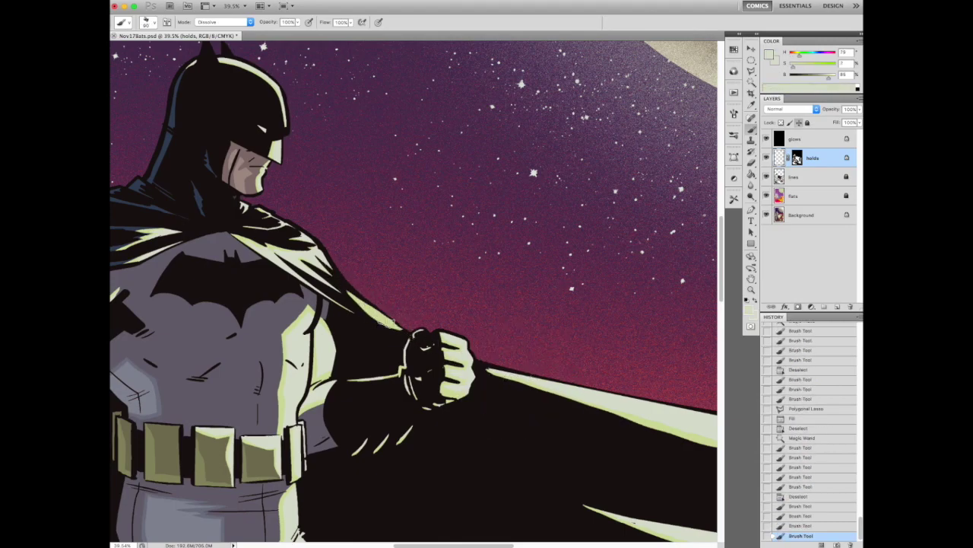
scroll(371, 315, down, 5)
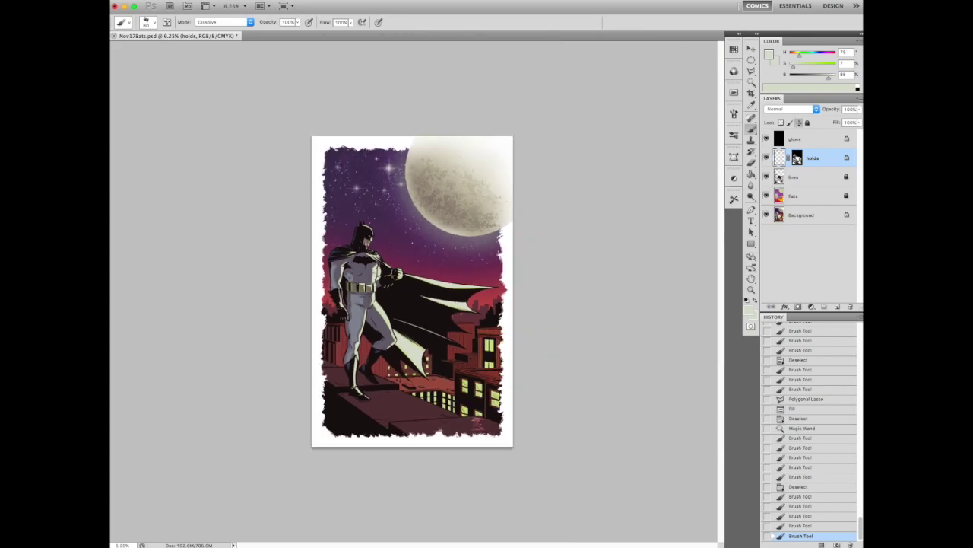
- Brush a pale green moonlit highlight down the rear boot from the calf to the toe
scroll(374, 373, up, 5)
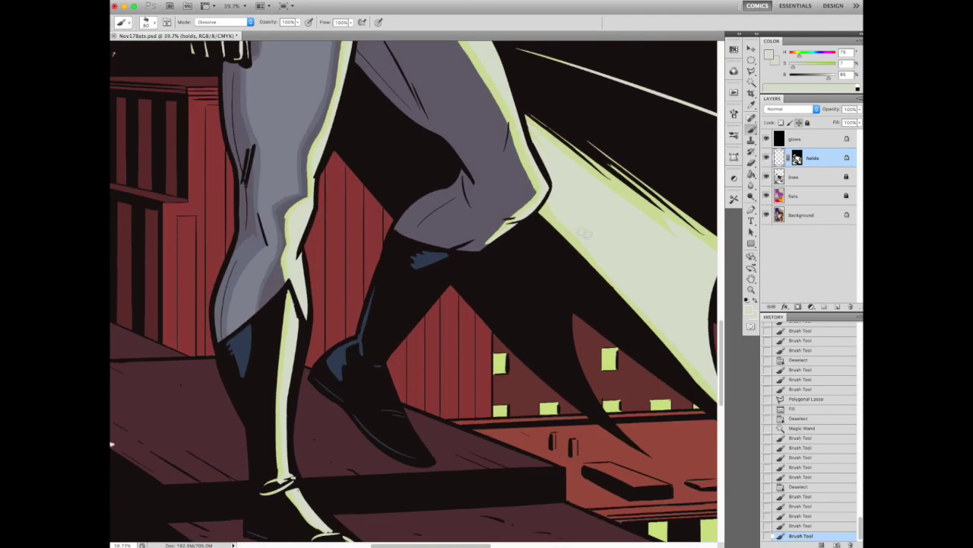
drag(436, 287, 457, 265)
scroll(424, 376, down, 4)
scroll(395, 319, up, 4)
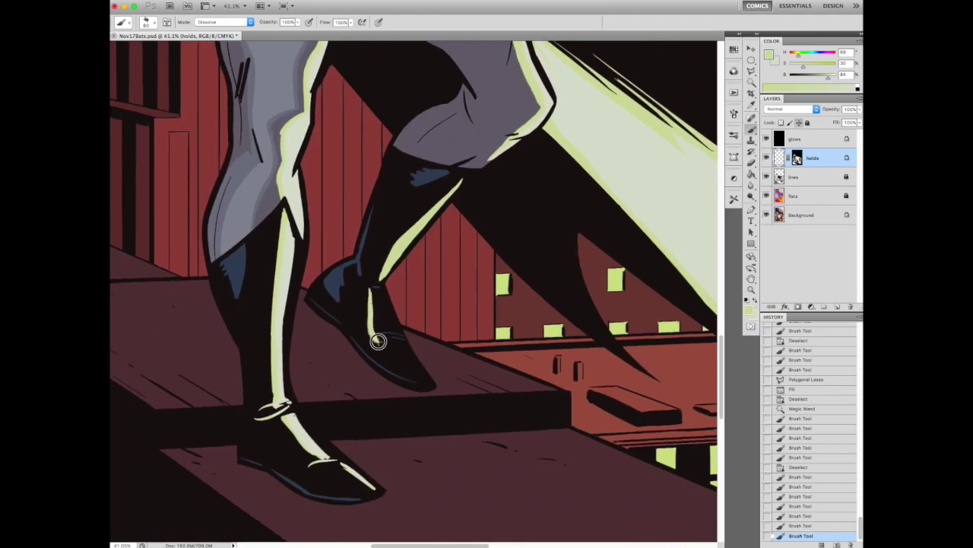
drag(372, 335, 432, 384)
drag(369, 283, 432, 386)
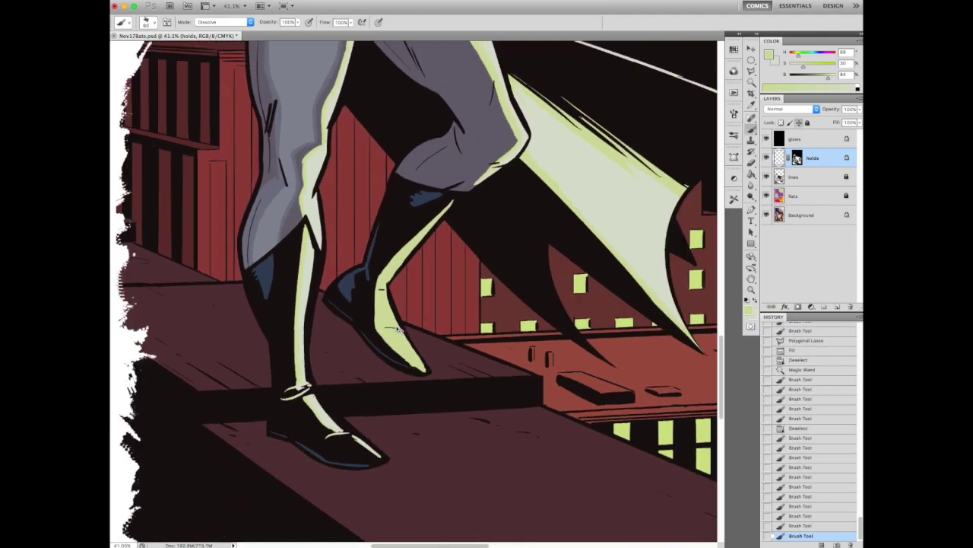
- Refine the pale green highlight along the rear boot's shin and around its ankle
scroll(380, 310, down, 3)
scroll(379, 310, up, 4)
drag(374, 315, 435, 241)
alt+click(387, 326)
drag(388, 325, 375, 388)
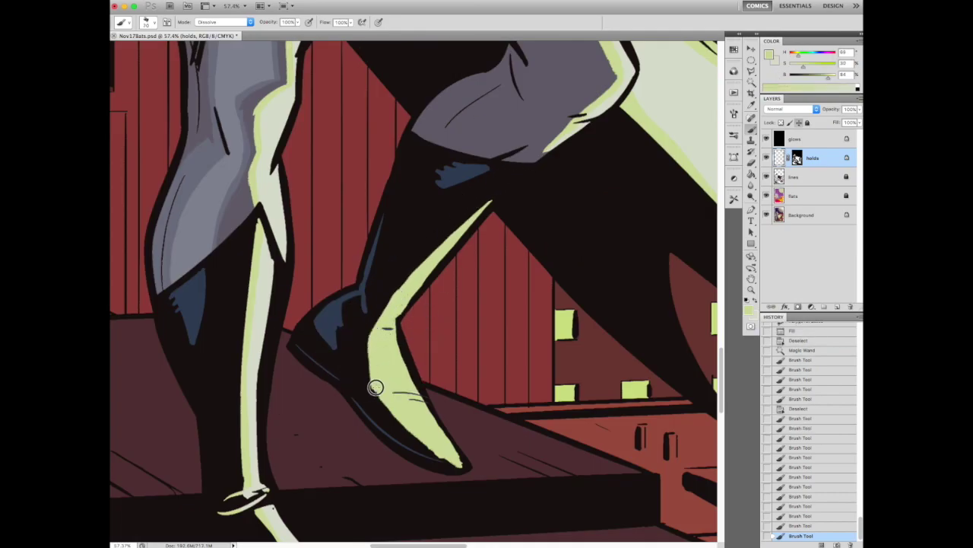
- Brush pale grey inside the rear boot's green highlight and cover the dark ankle patch on the Background layer
scroll(445, 451, down, 3)
scroll(445, 451, up, 3)
drag(403, 289, 487, 199)
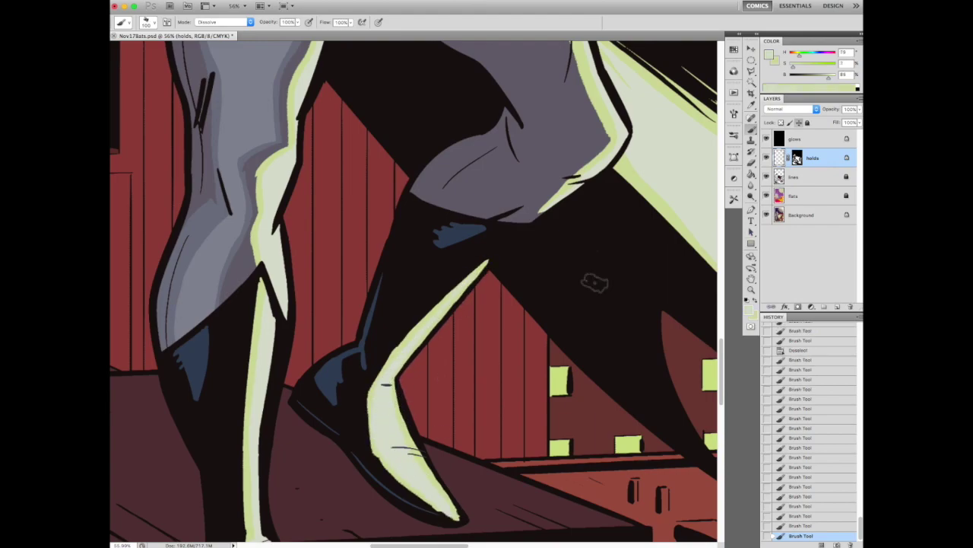
key(alt+shift+bracketleft)
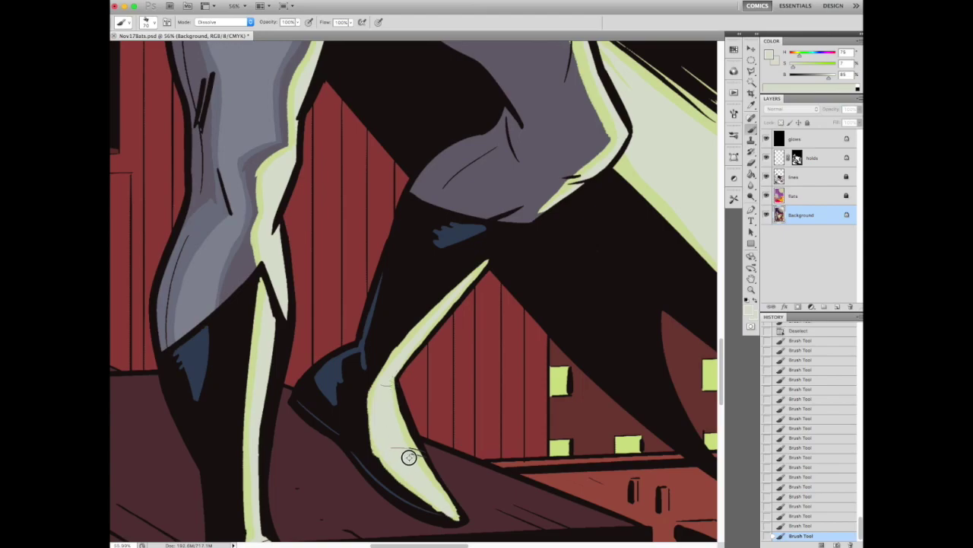
- Return to the holds layer and extend the pale green rim up the cape's edge to the shoulder
scroll(411, 442, down, 3)
scroll(426, 296, up, 3)
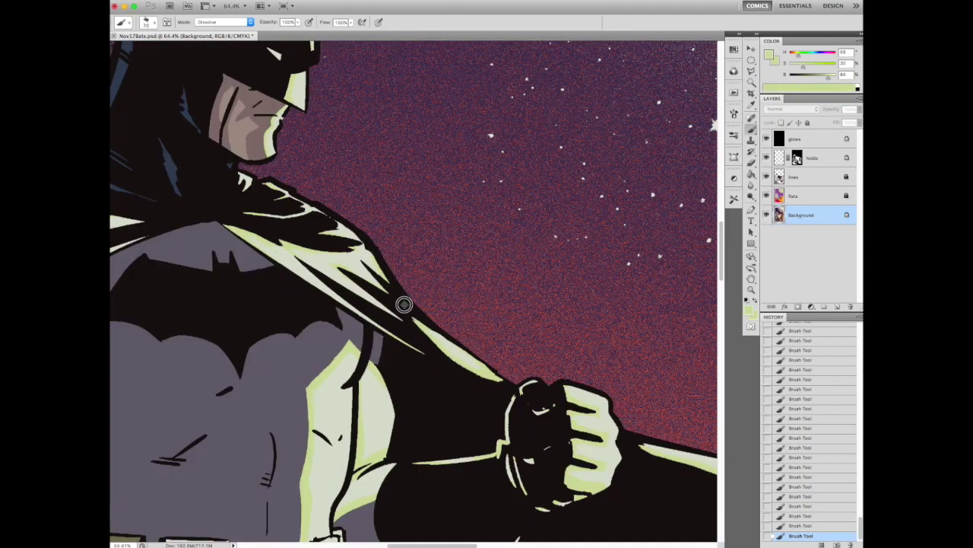
key(alt+bracketright)
key(alt+bracketright)
key(alt+bracketright)
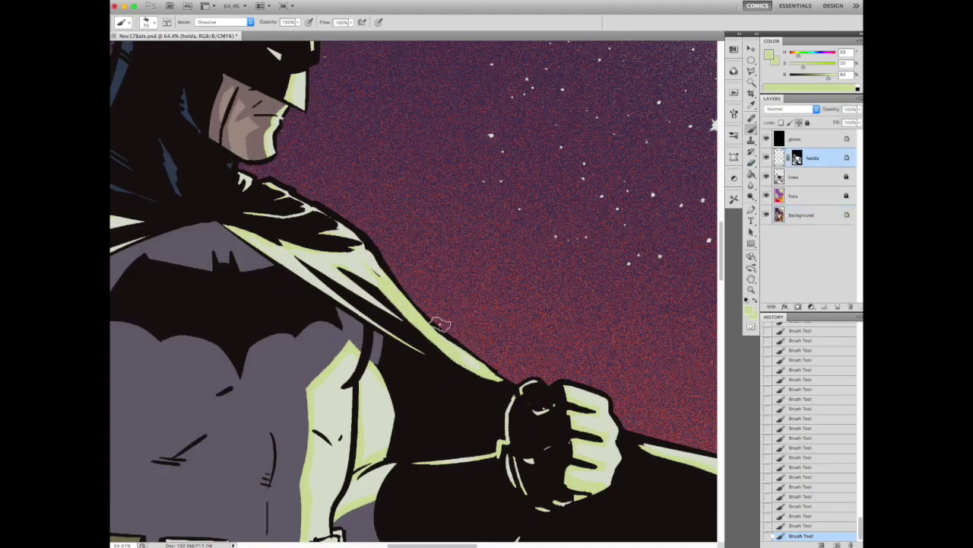
- On the Background layer, brush pale grey inside the cape's green shoulder rim and pale green and grey along the chest folds
key(alt+shift+bracketleft)
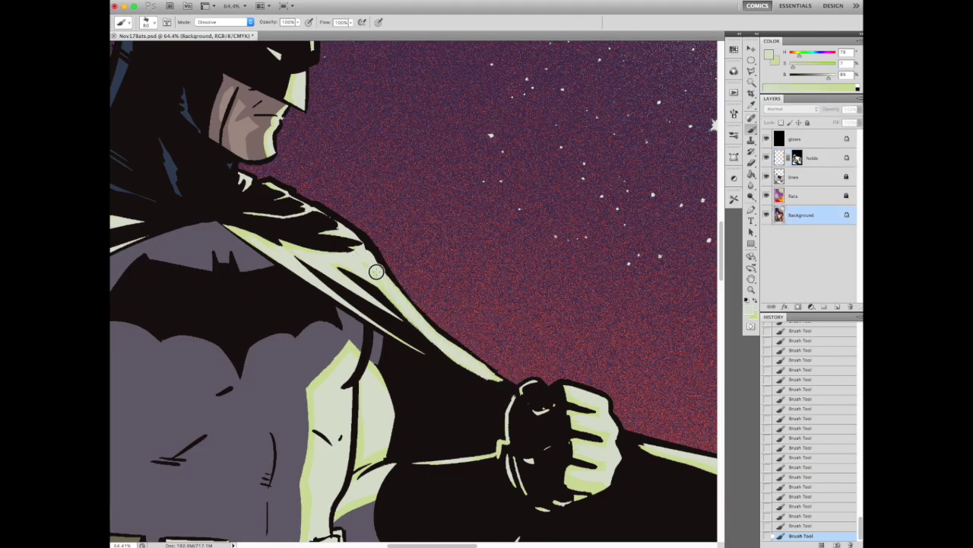
scroll(416, 281, down, 3)
scroll(395, 331, up, 3)
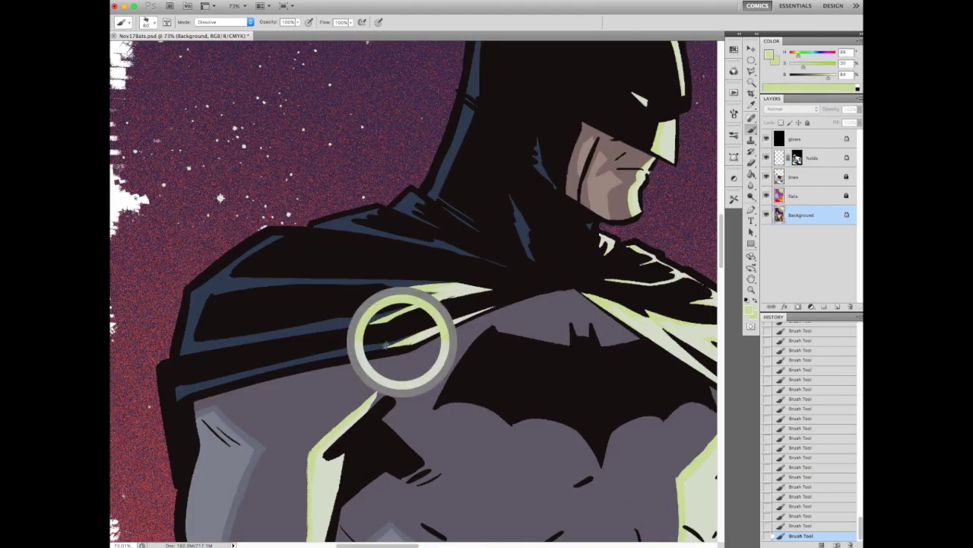
drag(327, 330, 438, 289)
drag(436, 286, 400, 291)
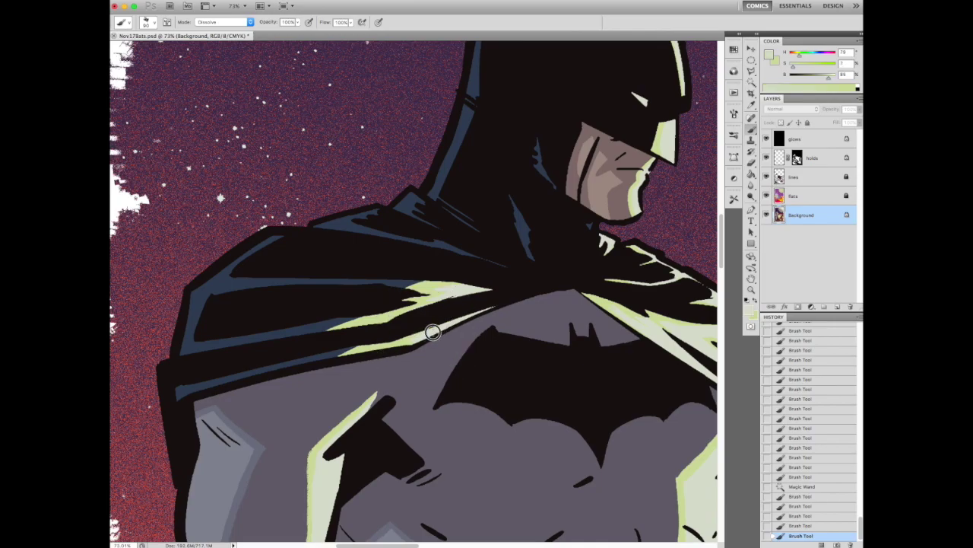
click(373, 356)
scroll(373, 356, down, 7)
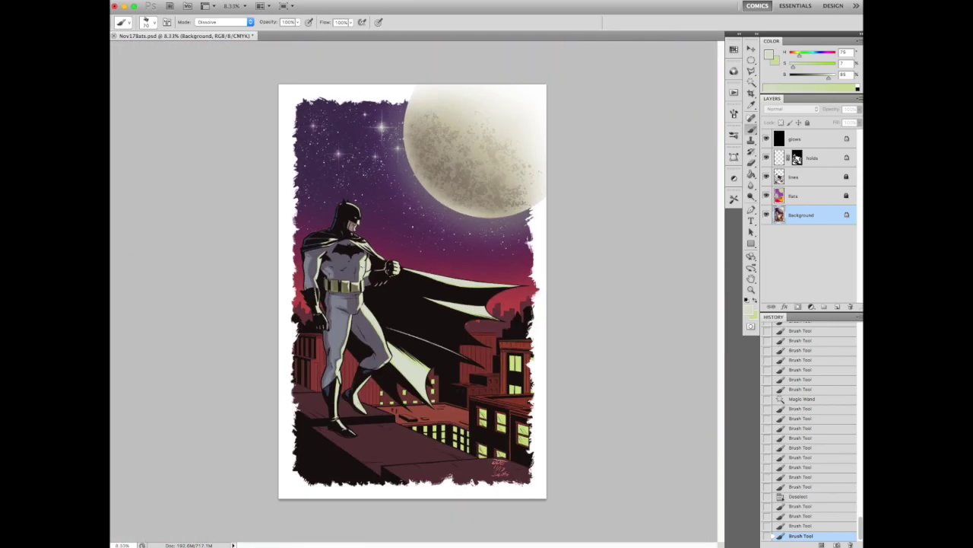
- Try a soft yellow-green glow over the cowl's rim on the glows layer using a Screen-mode brush preset at 30% flow
key(alt+shift+bracketright)
scroll(353, 221, up, 5)
scroll(353, 220, down, 6)
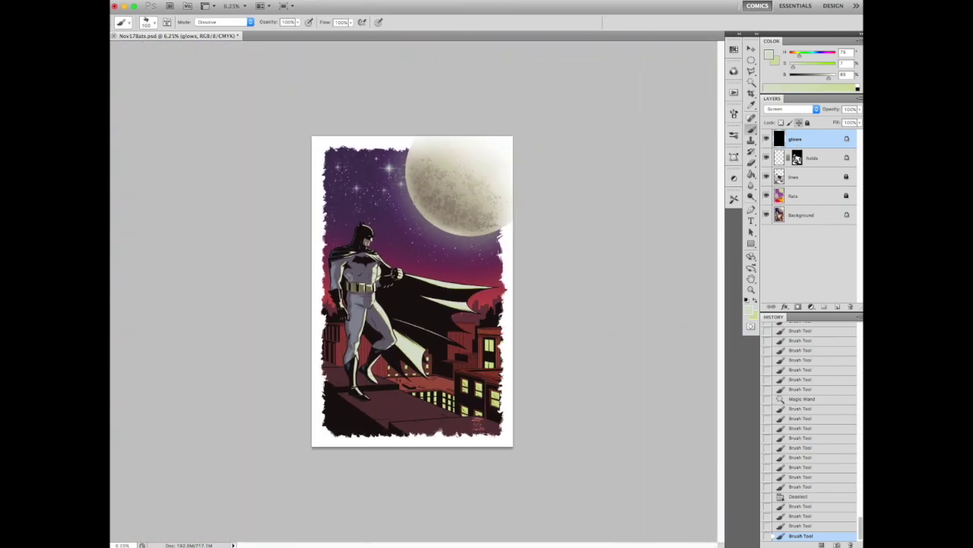
scroll(399, 346, up, 4)
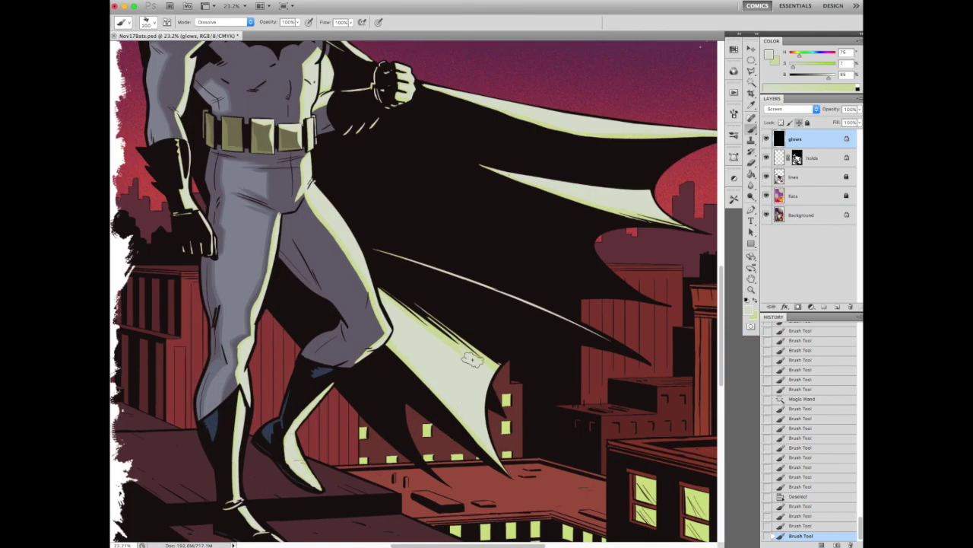
scroll(476, 364, up, 10)
scroll(477, 364, left, 4)
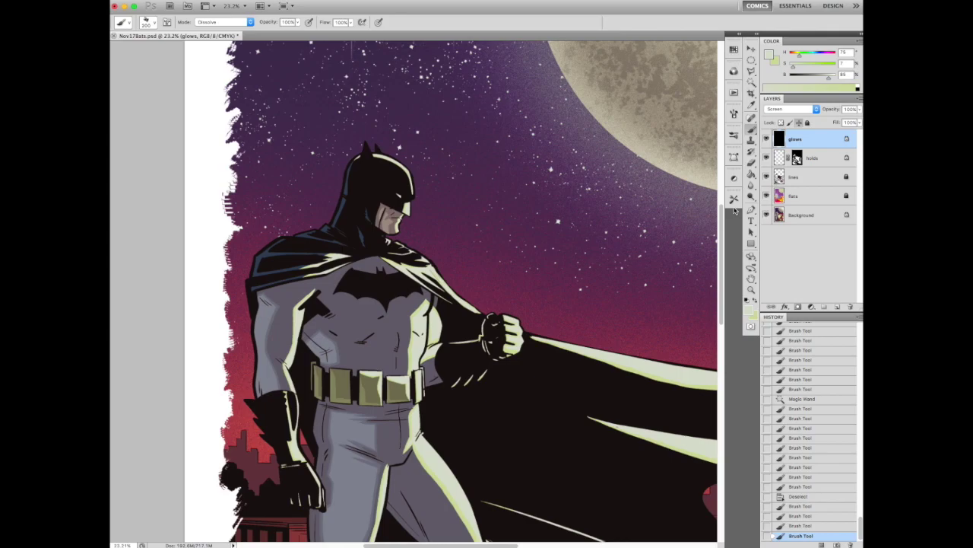
drag(519, 191, 513, 226)
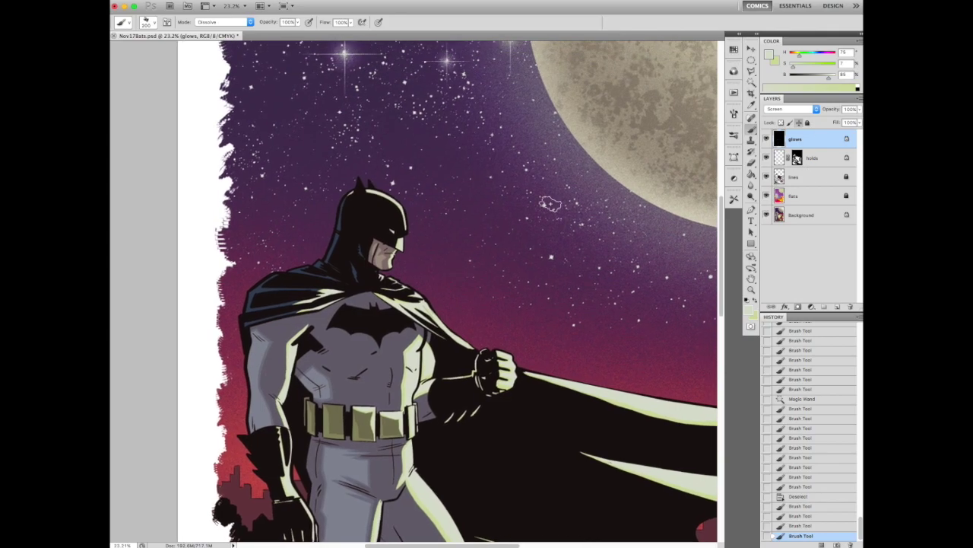
scroll(378, 176, up, 3)
key(F5)
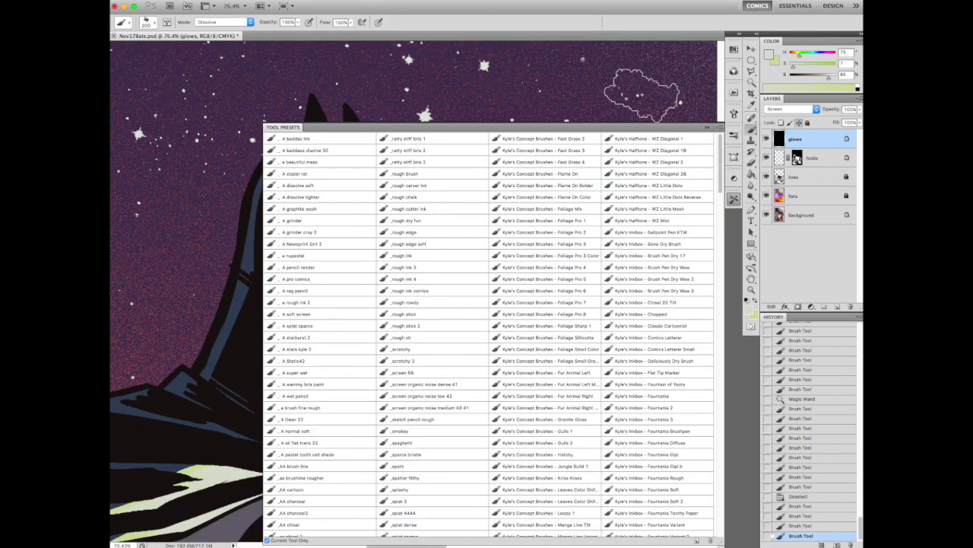
key(F5)
click(733, 197)
click(424, 282)
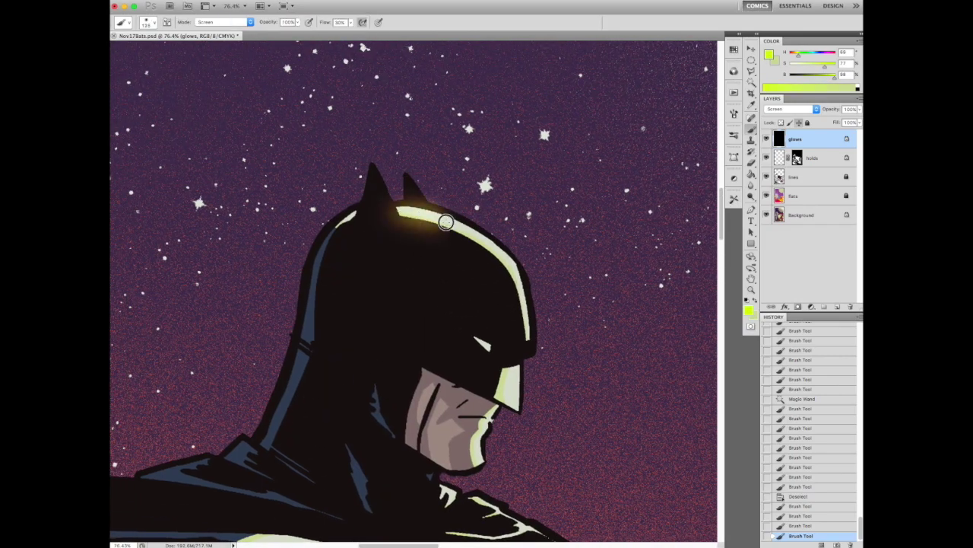
- Try paler and greener glow colours on the cowl's rim highlight
scroll(441, 211, down, 5)
click(748, 309)
click(561, 320)
scroll(418, 295, up, 5)
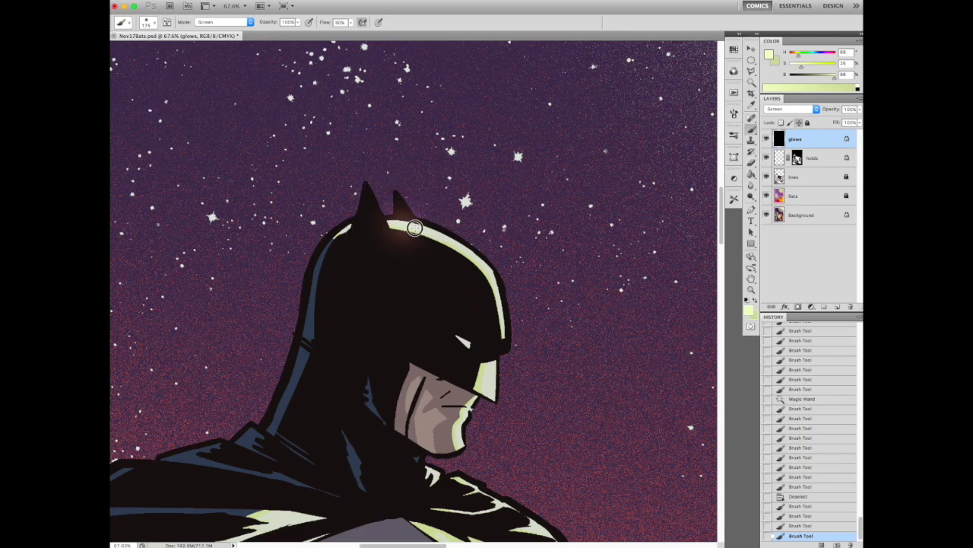
click(749, 309)
click(563, 322)
click(748, 309)
click(562, 321)
key(b)
scroll(479, 282, down, 4)
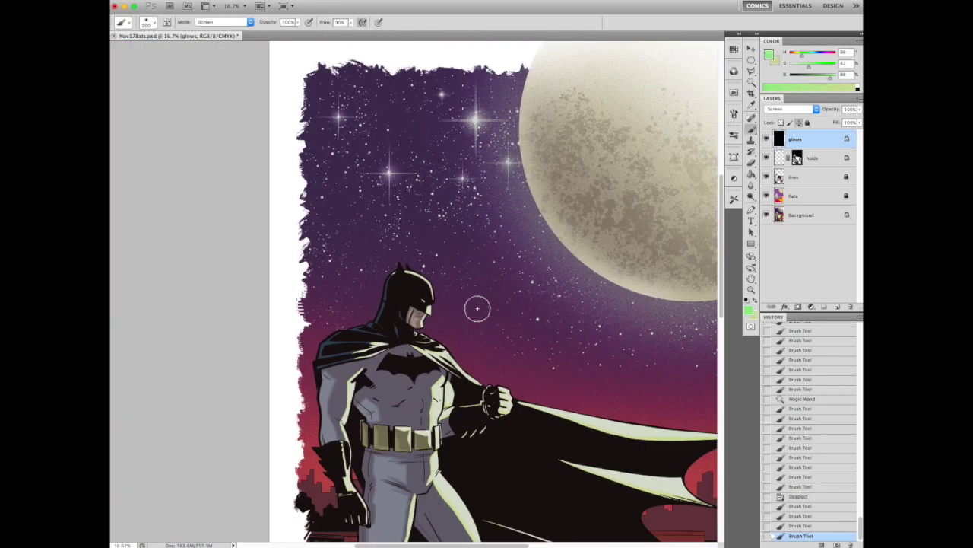
- On the holds layer, paint pale green highlights with grey centres inside both cowl ears using a Dissolve-mode brush preset
click(734, 199)
click(320, 139)
scroll(407, 272, up, 6)
drag(341, 222, 365, 303)
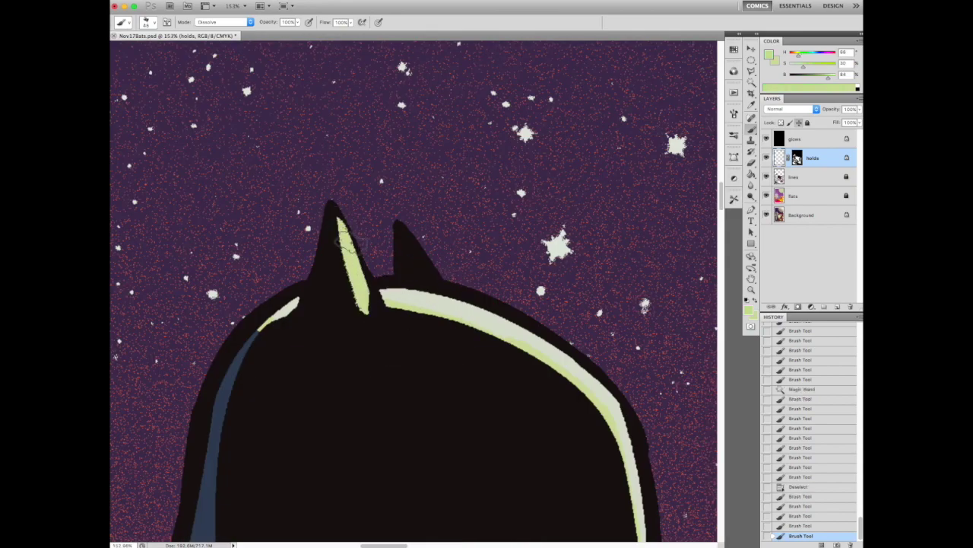
drag(422, 271, 417, 257)
drag(418, 259, 425, 267)
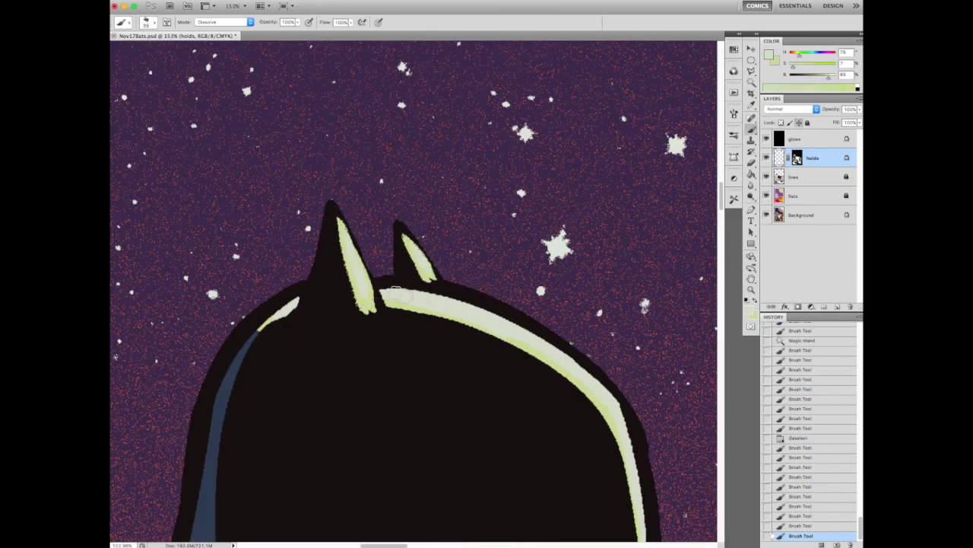
- Join the near ear's highlight to the rim highlight across the top of the cowl
scroll(401, 282, down, 6)
scroll(379, 345, up, 7)
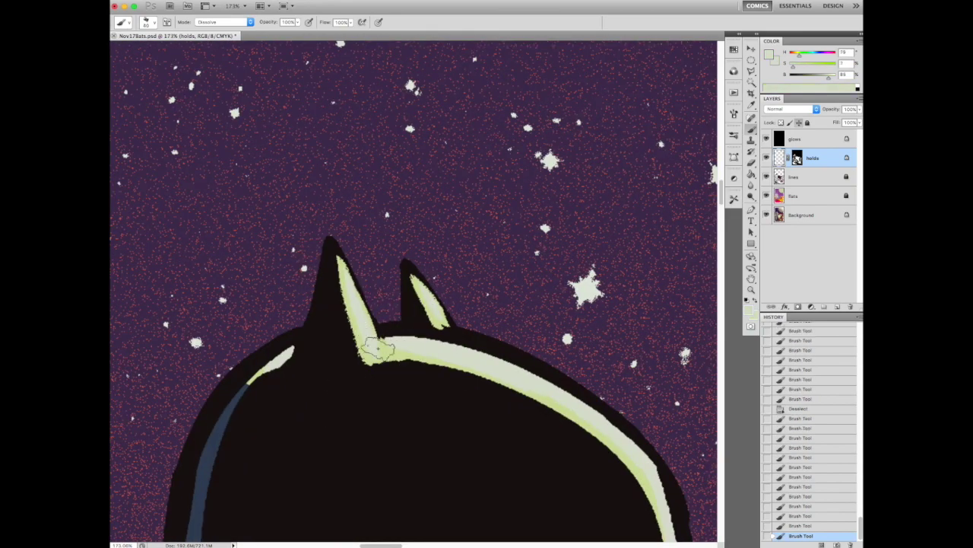
key(alt+bracketright)
scroll(388, 348, down, 8)
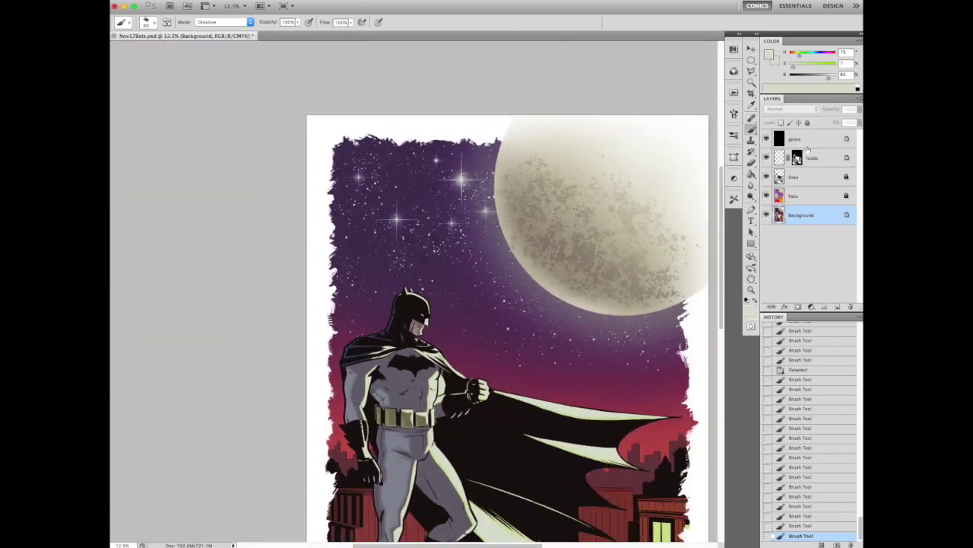
- Select the glows layer, load the Screen-mode glow brush at 30% flow, and sample the pale green highlight for its colour
click(734, 199)
click(297, 314)
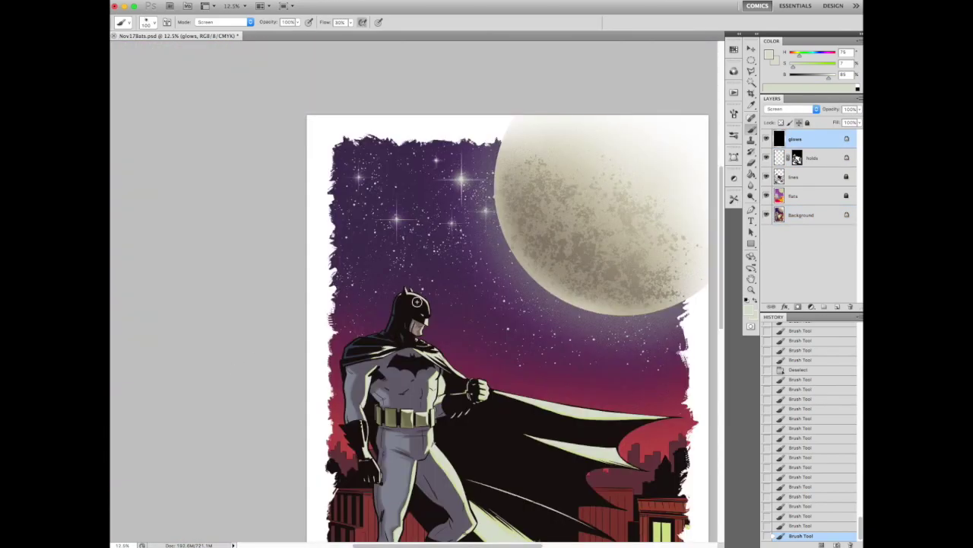
scroll(368, 356, up, 2)
scroll(368, 356, down, 4)
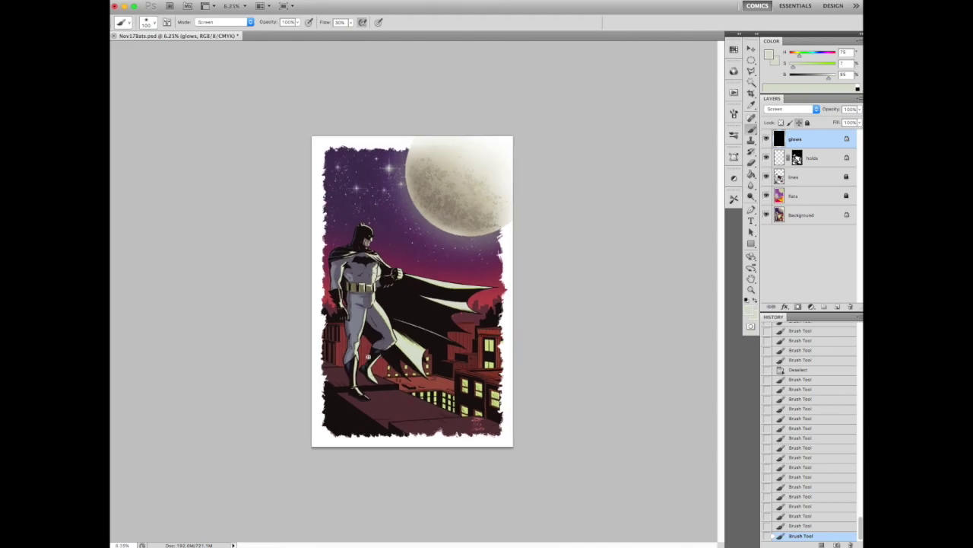
scroll(368, 356, up, 6)
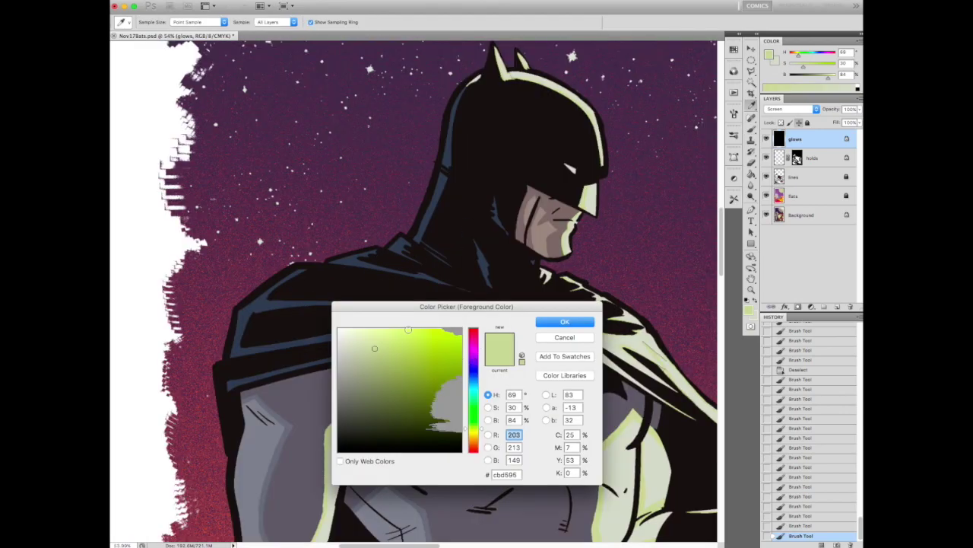
key(Return)
- Try a brighter yellow-green glow and a freehand polygonal selection near the cowl
drag(373, 346, 414, 285)
scroll(290, 393, down, 4)
scroll(290, 393, down, 1)
click(804, 516)
key(l)
scroll(350, 201, up, 4)
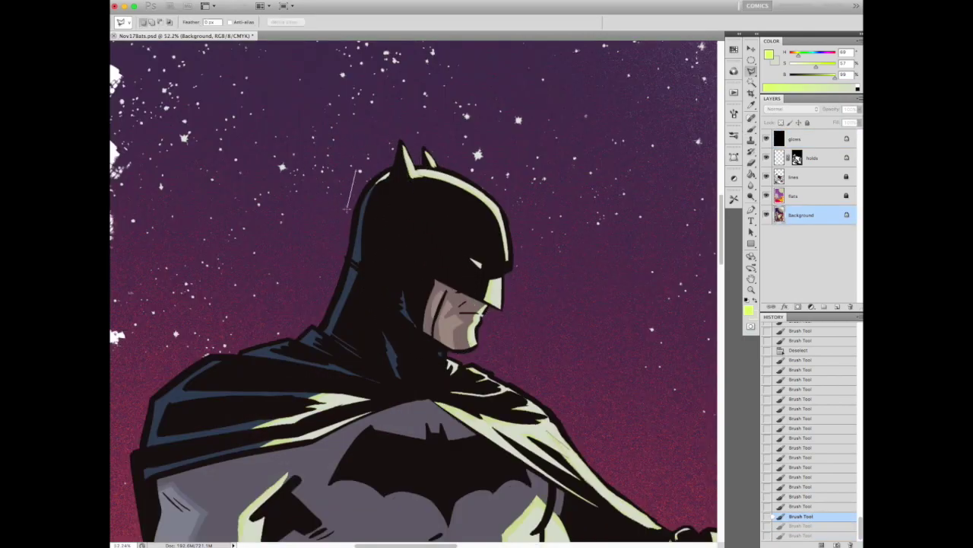
double_click(534, 163)
key(ctrl+d)
key(b)
- Sample the cowl's green rim, brighten it to 38% saturation and 98% brightness, and test it as a glow around the cowl
alt+click(489, 206)
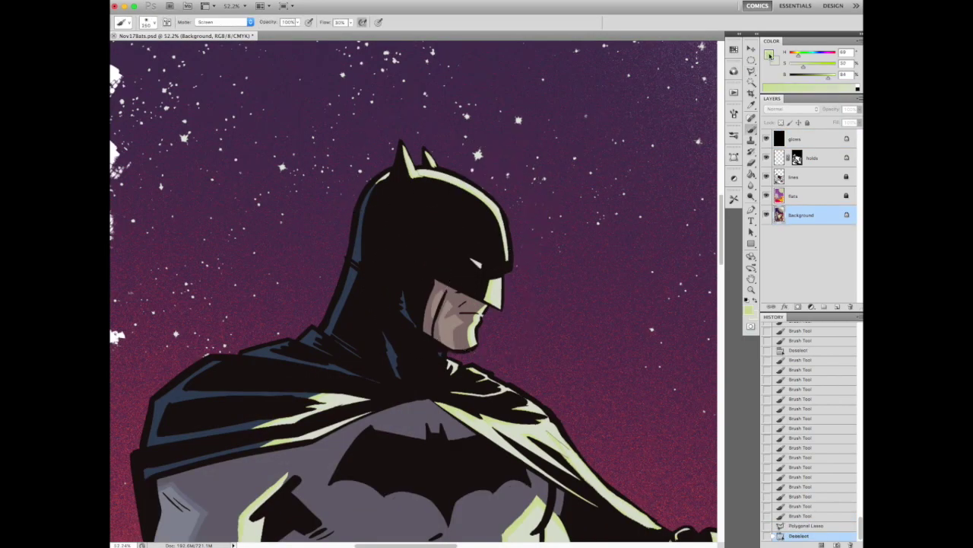
click(549, 321)
click(515, 254)
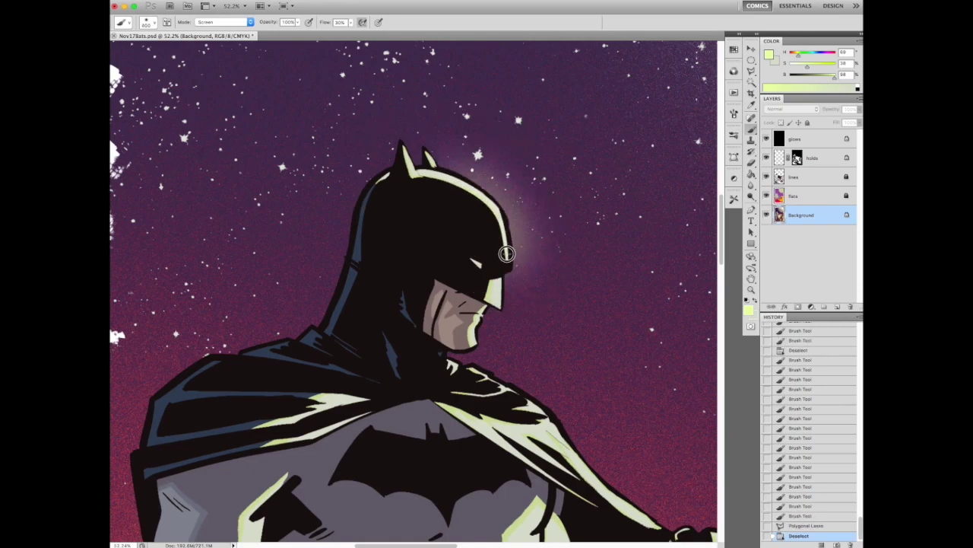
- Try a polygonal lasso selection enclosing the whole head
key(l)
click(549, 120)
click(346, 108)
click(283, 300)
click(487, 373)
click(589, 331)
double_click(583, 199)
key(ctrl+alt+z)
- Undo the glow on the Background layer and brush it smaller on the glows layer, along the cowl's front rim and ears
key(b)
key([)
key([)
key([)
key([)
key(ctrl+alt+z)
click(795, 138)
mouse_move(411, 160)
mouse_down()
mouse_move(456, 183)
mouse_move(506, 251)
mouse_move(484, 296)
mouse_move(508, 279)
mouse_up()
drag(380, 170, 445, 157)
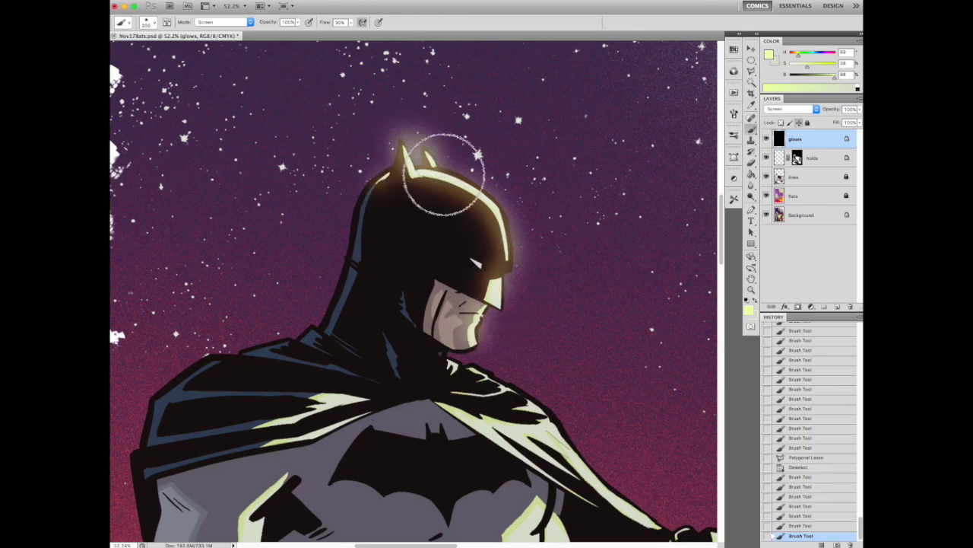
- Brush the yellow-green glow over the cape's shoulder folds and down its edge toward the fist
key(])
scroll(548, 278, down, 5)
scroll(378, 293, up, 4)
mouse_move(378, 293)
mouse_down()
mouse_move(433, 270)
mouse_move(391, 278)
mouse_up()
key(bracketright)
scroll(425, 239, right, 3)
mouse_move(425, 238)
mouse_down()
mouse_move(526, 327)
mouse_move(548, 342)
mouse_up()
- Enlarge the brush and extend the glow past the fist along the billowing cape's upper highlight
key(bracketright)
key(bracketright)
drag(578, 411, 535, 327)
scroll(535, 327, down, 1)
mouse_move(491, 287)
mouse_down()
mouse_move(442, 370)
mouse_move(463, 347)
mouse_up()
key(bracketright)
scroll(534, 345, down, 3)
key(bracketright)
key(bracketright)
key(bracketright)
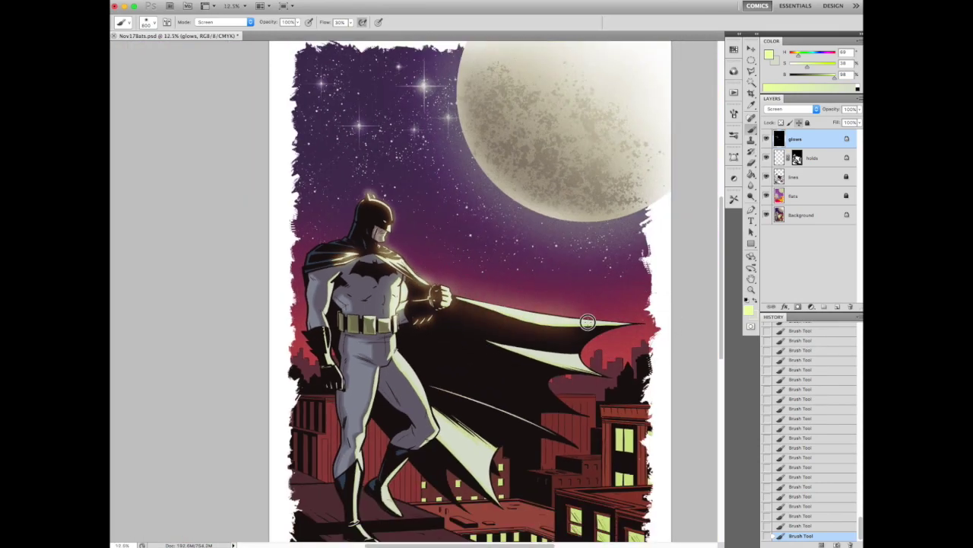
- Brush the glow along the lit edges of the torso, legs and lower cape panels
scroll(631, 352, down, 2)
key(bracketleft)
key(bracketleft)
key(bracketleft)
key(bracketleft)
drag(414, 258, 357, 447)
key(bracketright)
scroll(344, 373, down, 3)
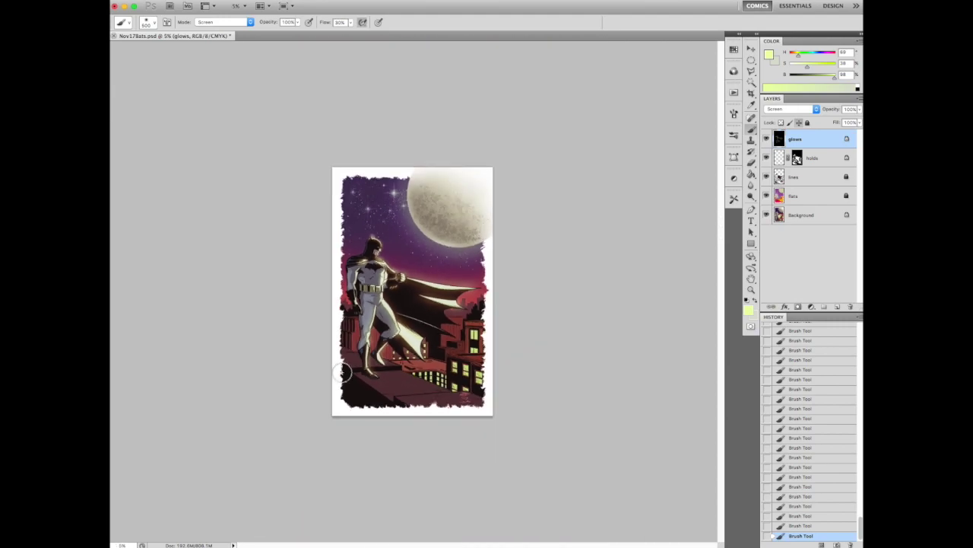
- Reduce the brush and add glow along the lowered arm, its gauntlet and the utility belt
key(bracketleft)
scroll(355, 292, up, 4)
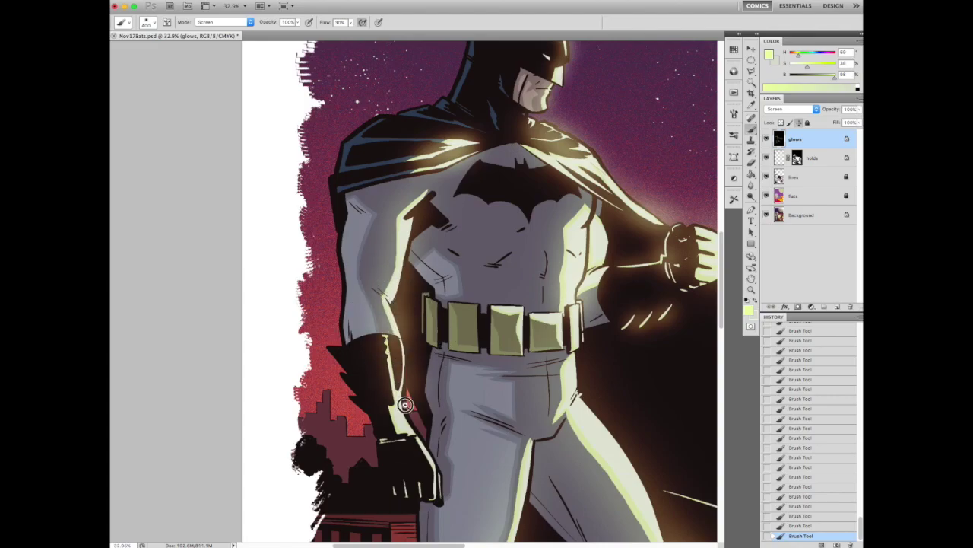
scroll(430, 396, down, 3)
key(bracketleft)
mouse_move(388, 254)
mouse_down()
mouse_move(388, 336)
mouse_move(373, 308)
mouse_move(539, 283)
mouse_move(553, 187)
mouse_move(568, 222)
mouse_move(540, 308)
mouse_up()
scroll(395, 304, up, 2)
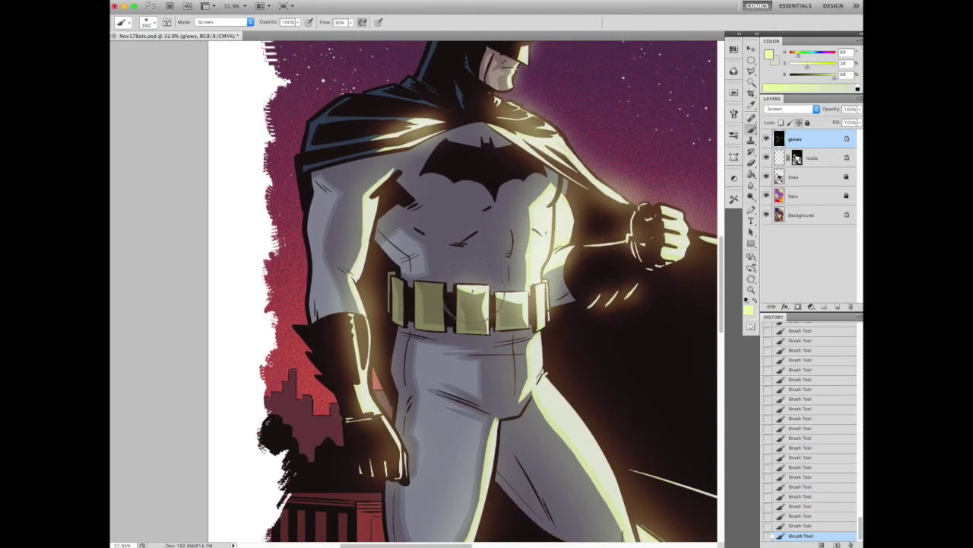
- Build up the glow over the hips and thighs and along the cape's lower highlights
scroll(472, 289, down, 3)
scroll(457, 281, up, 1)
scroll(441, 274, down, 1)
key(bracketright)
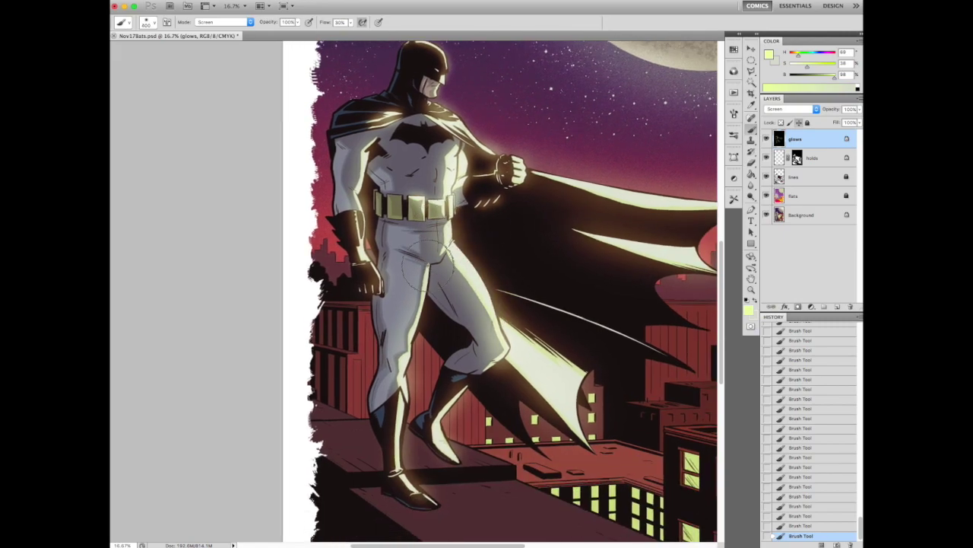
key(bracketleft)
scroll(459, 293, up, 2)
scroll(459, 294, right, 3)
mouse_move(471, 304)
mouse_down()
mouse_move(599, 325)
mouse_move(548, 265)
mouse_move(519, 265)
mouse_up()
key(bracketright)
key(bracketright)
key(bracketright)
key(bracketright)
scroll(610, 270, down, 3)
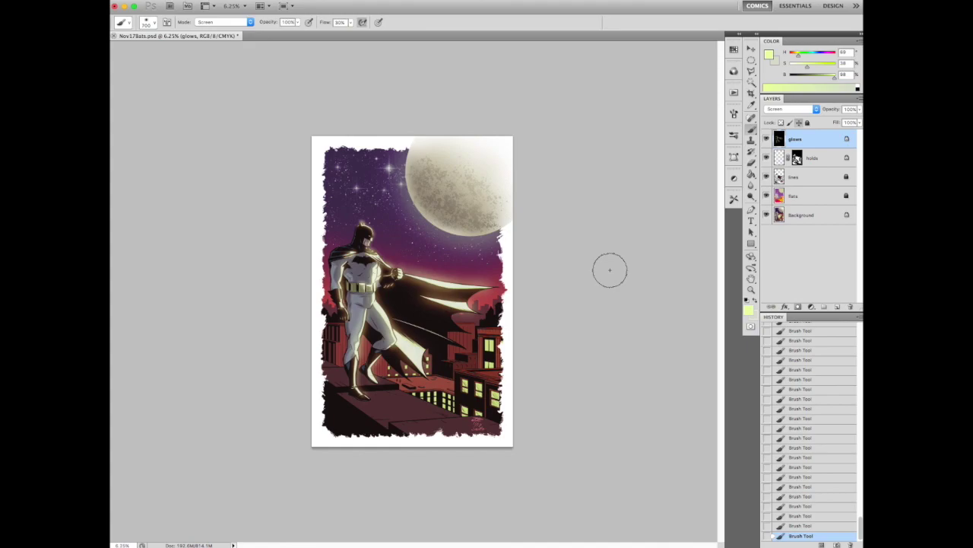
- Brush the glow over the highlights on both boots with a smaller brush
scroll(383, 315, up, 4)
scroll(380, 319, down, 4)
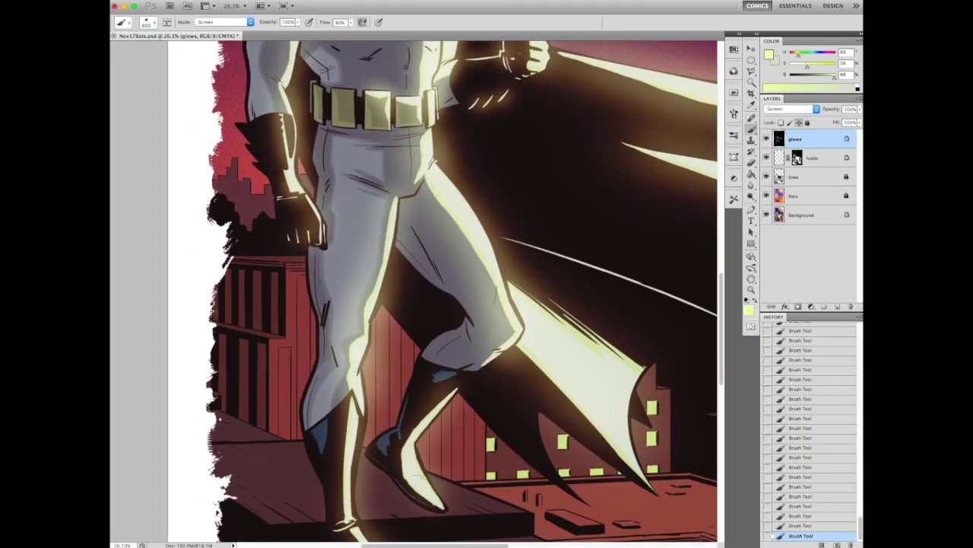
key(bracketleft)
key(bracketleft)
scroll(434, 456, down, 1)
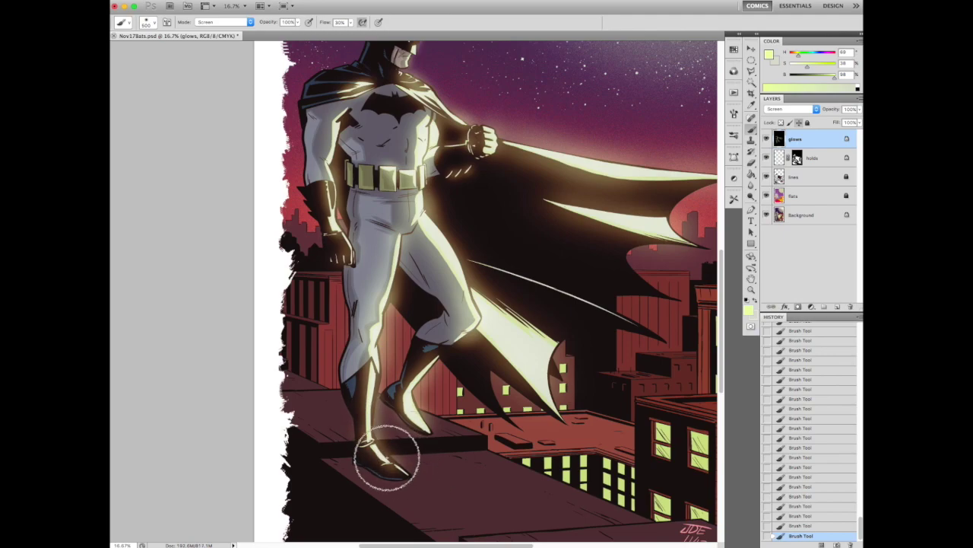
scroll(420, 394, down, 4)
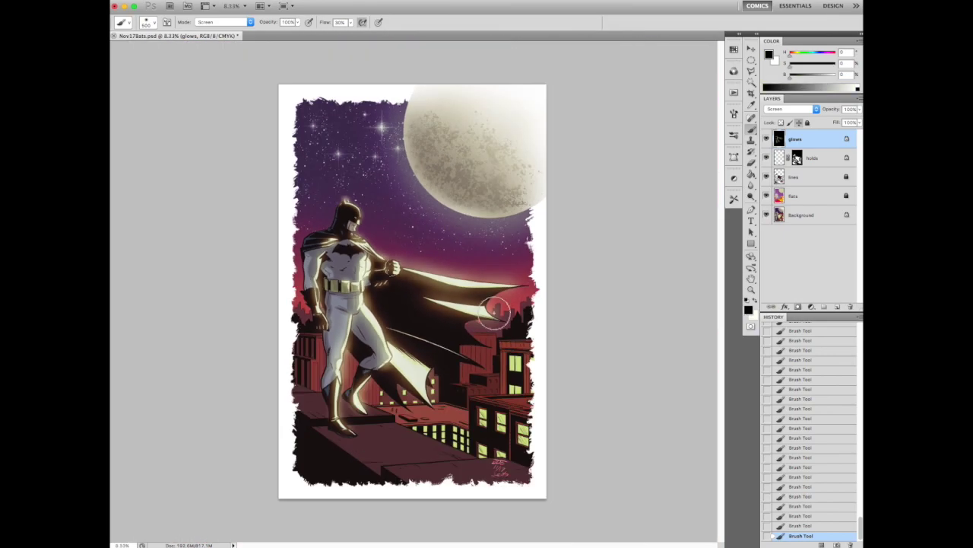
- Fill the glows layer with black and fade the fill to about 26% opacity
key(shift+BackSpace)
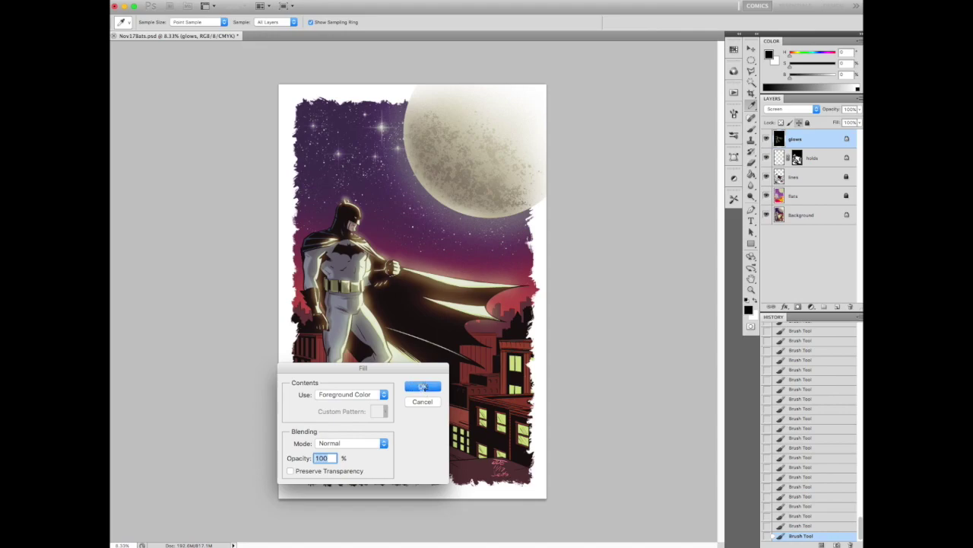
click(423, 386)
key(super+shift+f)
drag(695, 201, 638, 201)
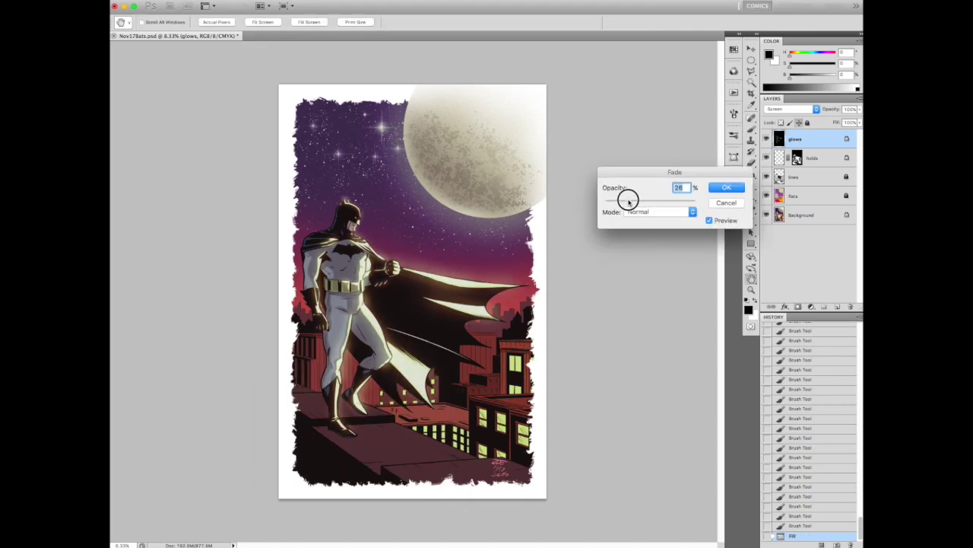
click(724, 188)
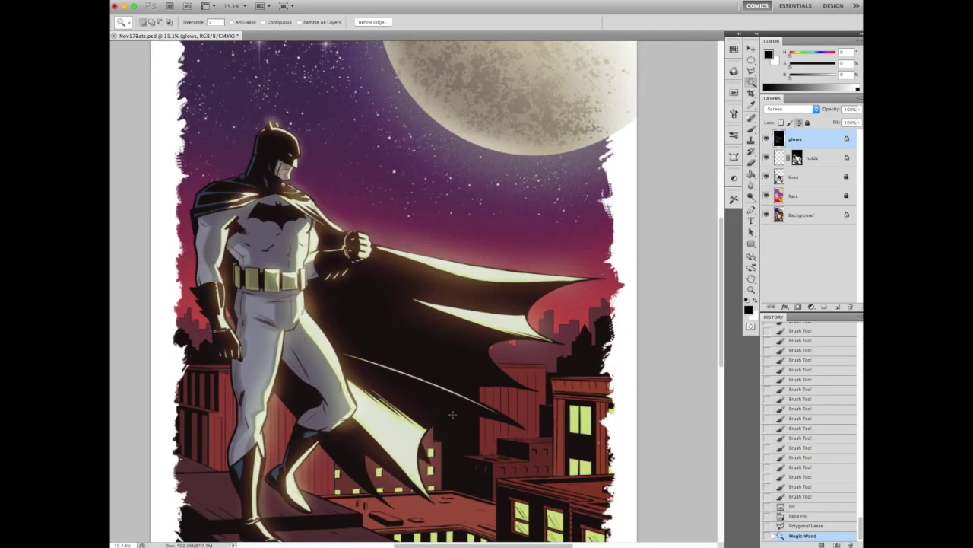
- Adjust the glows with Hue/Saturation, shifting the hue, reducing the saturation and lowering the lightness to -17
key(super+u)
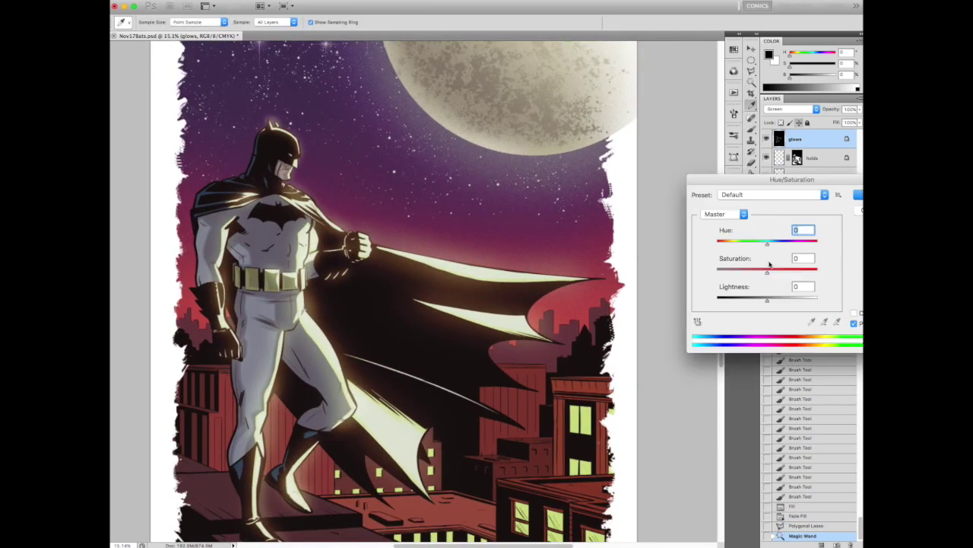
drag(766, 300, 759, 299)
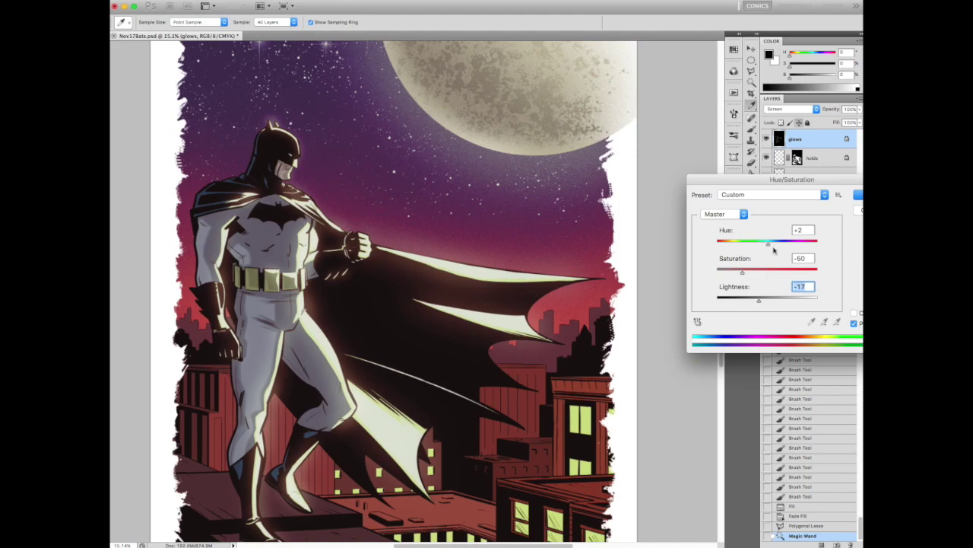
click(760, 272)
click(747, 244)
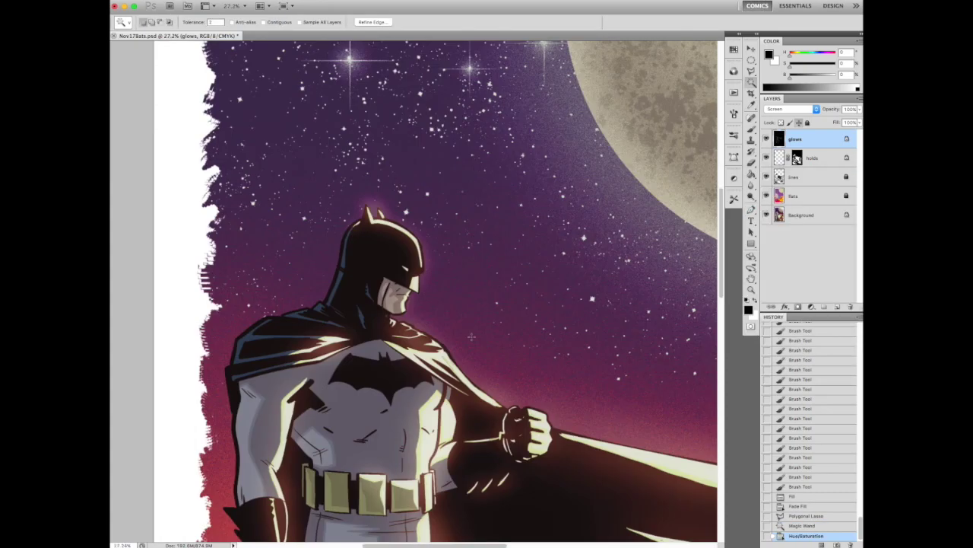
- Switch the brush to Normal mode and paint black over the excess glow around the cowl
key(super+minus)
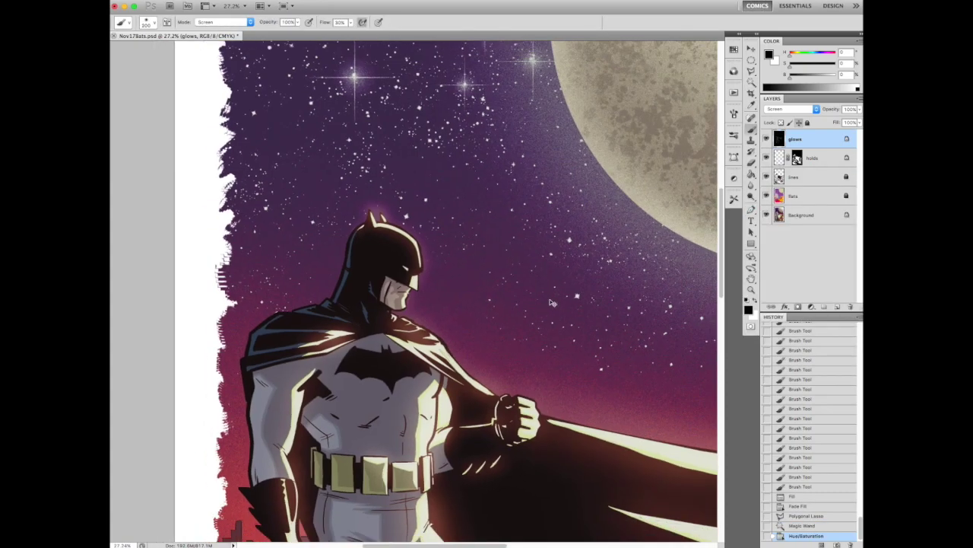
click(221, 21)
click(222, 2)
scroll(391, 223, up, 5)
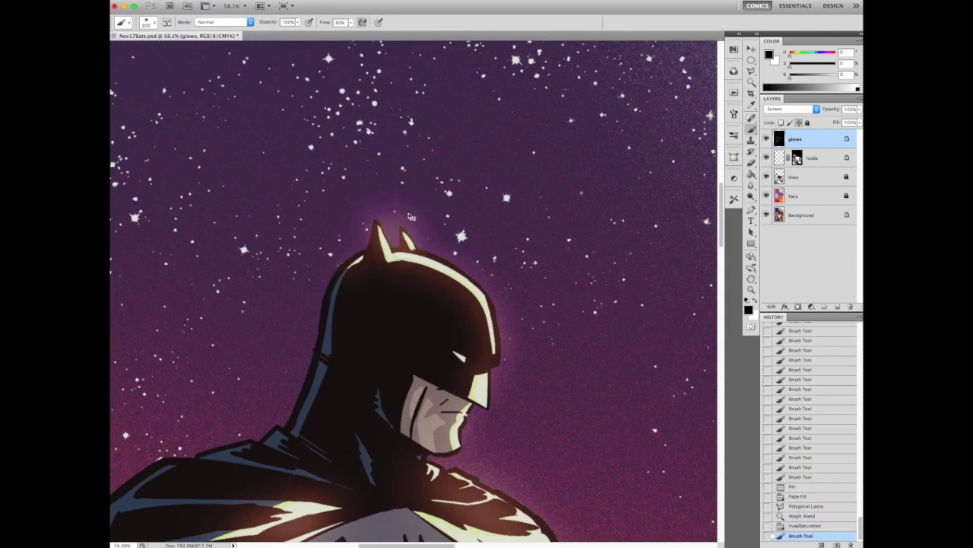